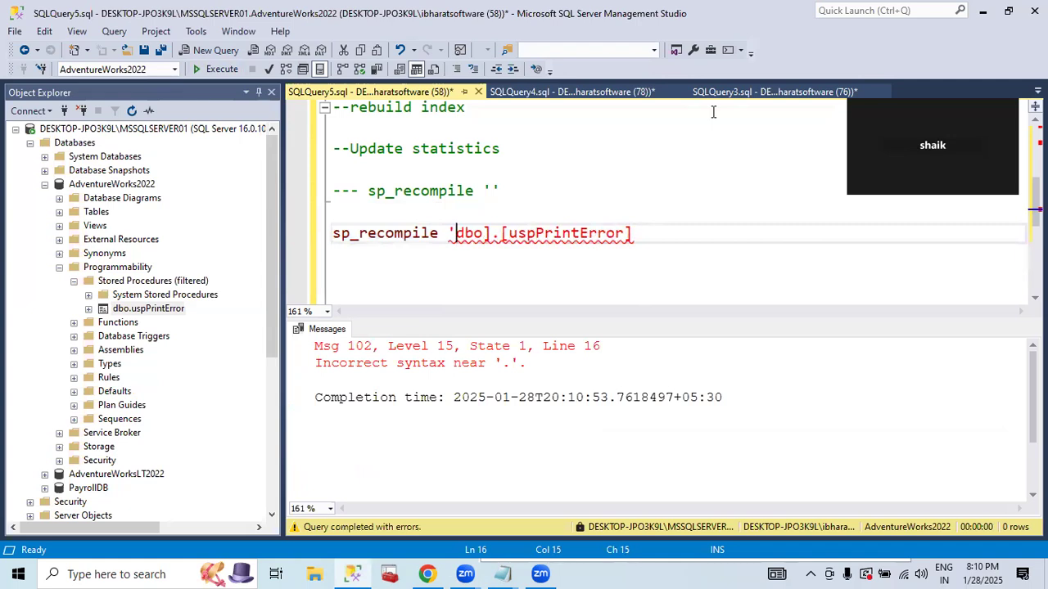
# Step: Correct the recompile statement to sp_recompile 'dbo.uspPrintError' and execute only that line
pyautogui.press('Right')
pyautogui.press('Right')
pyautogui.press('Right')
pyautogui.press('Delete')
pyautogui.press('Right')
pyautogui.press('Right')
pyautogui.press('BackSpace')
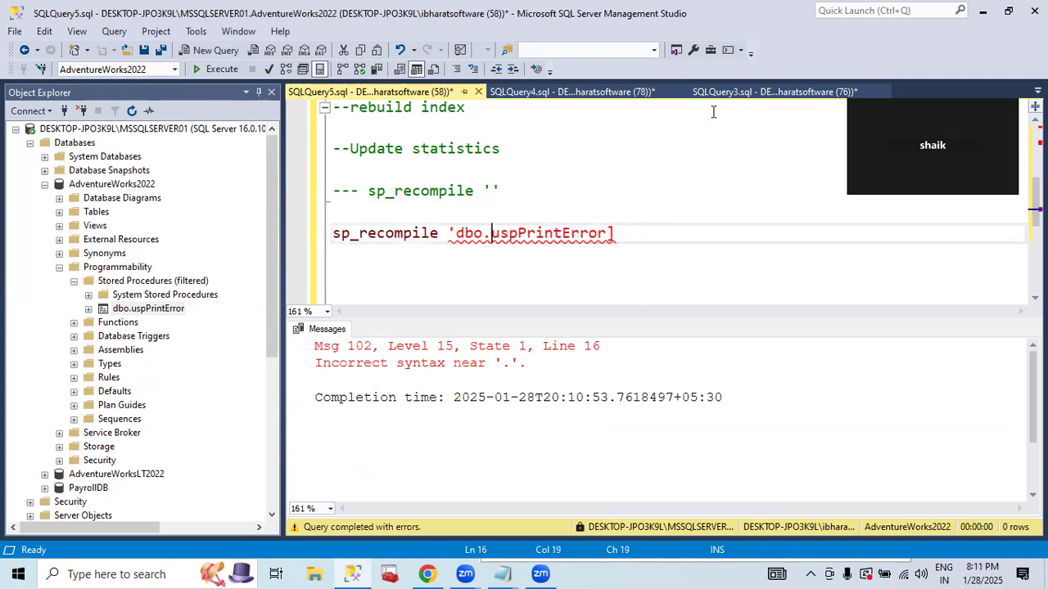
pyautogui.press('End')
pyautogui.press('BackSpace')
pyautogui.write("'")
pyautogui.hotkey('shift', 'Home')
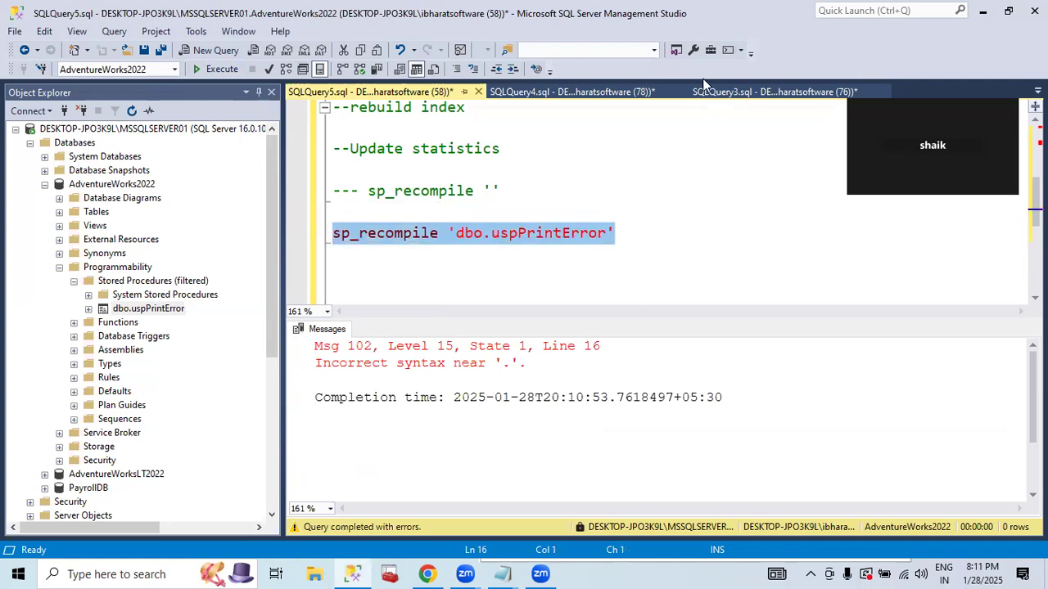
pyautogui.press('F5')
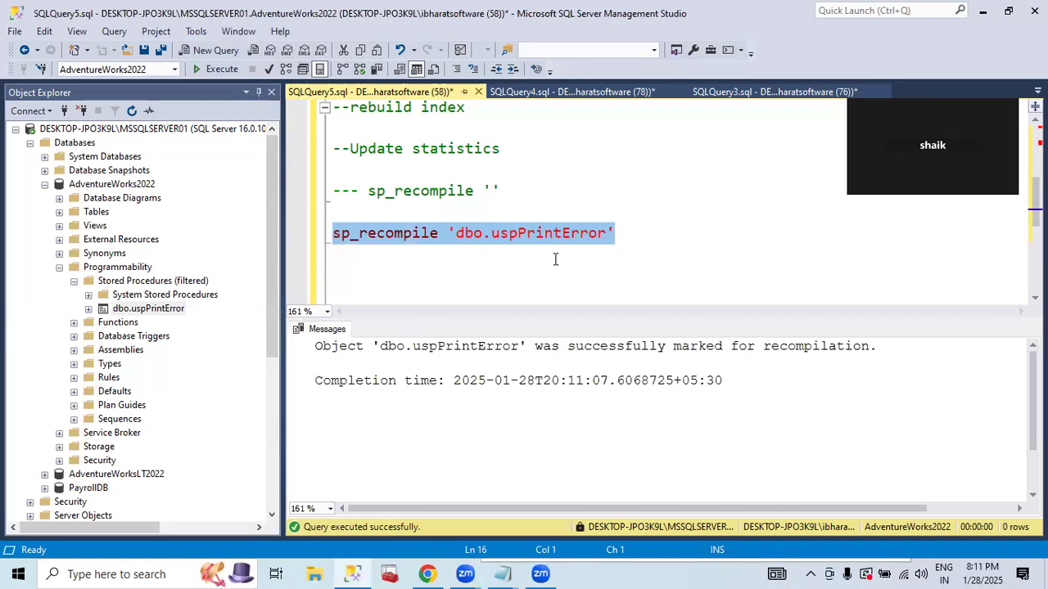
pyautogui.click(535, 347)
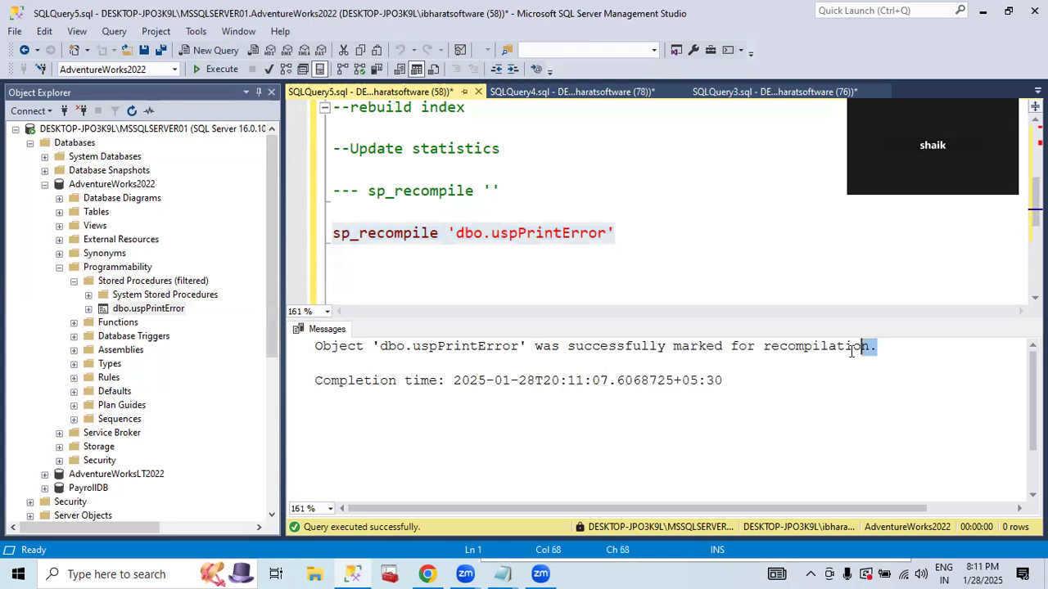
pyautogui.moveTo(878, 346); pyautogui.dragTo(305, 353)
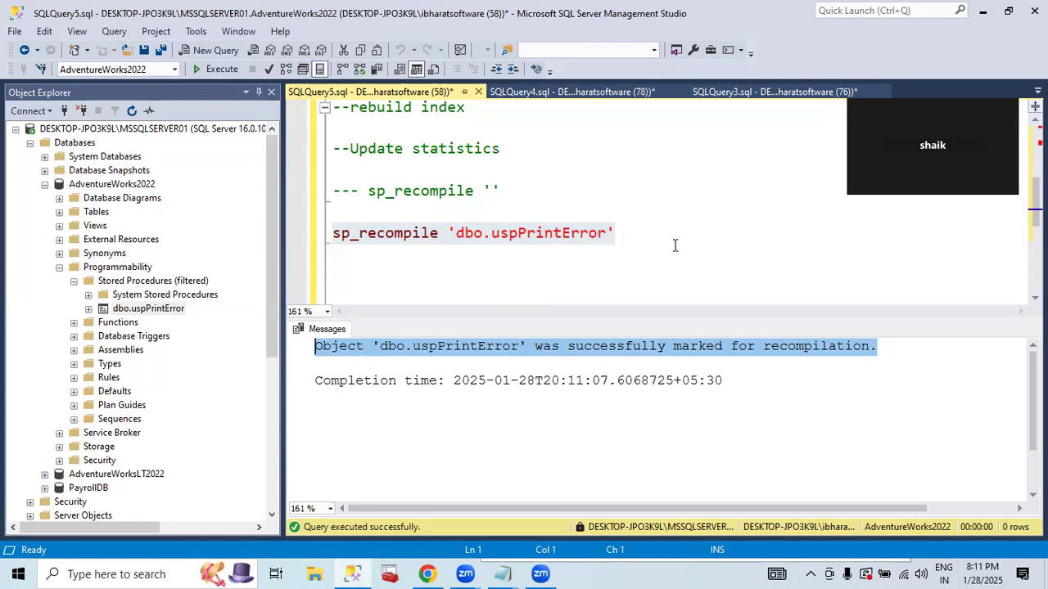
pyautogui.moveTo(660, 244); pyautogui.dragTo(322, 231)
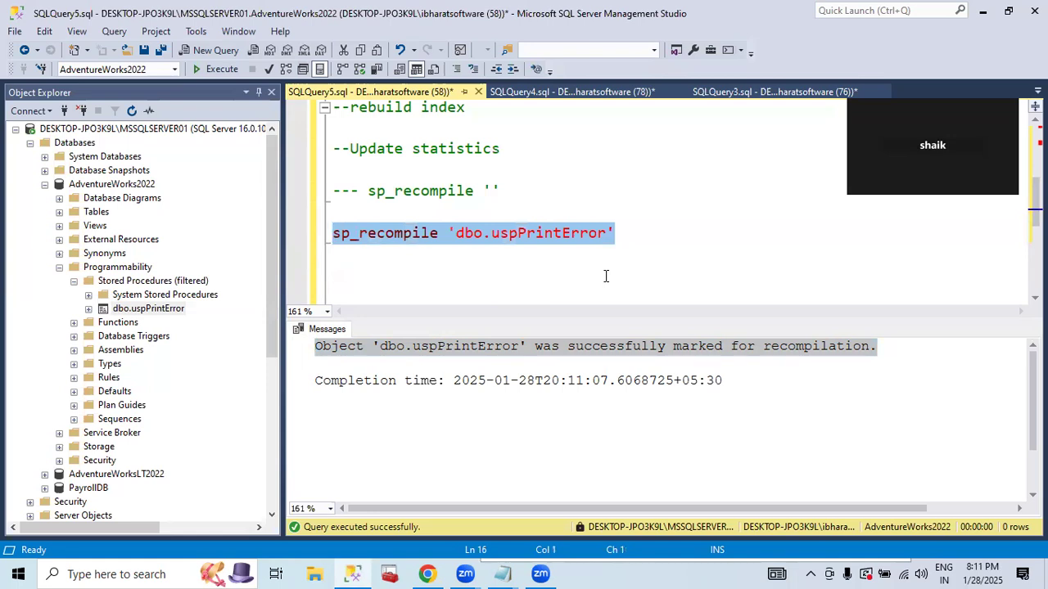
pyautogui.click(626, 230)
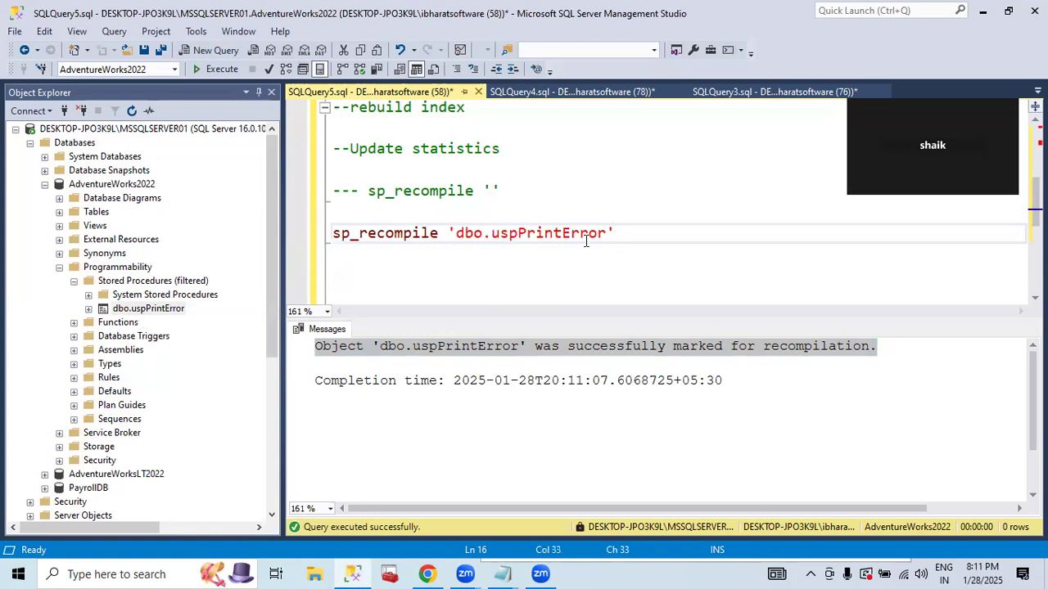
pyautogui.keyDown('shift'); pyautogui.click(335, 236); pyautogui.keyUp('shift')
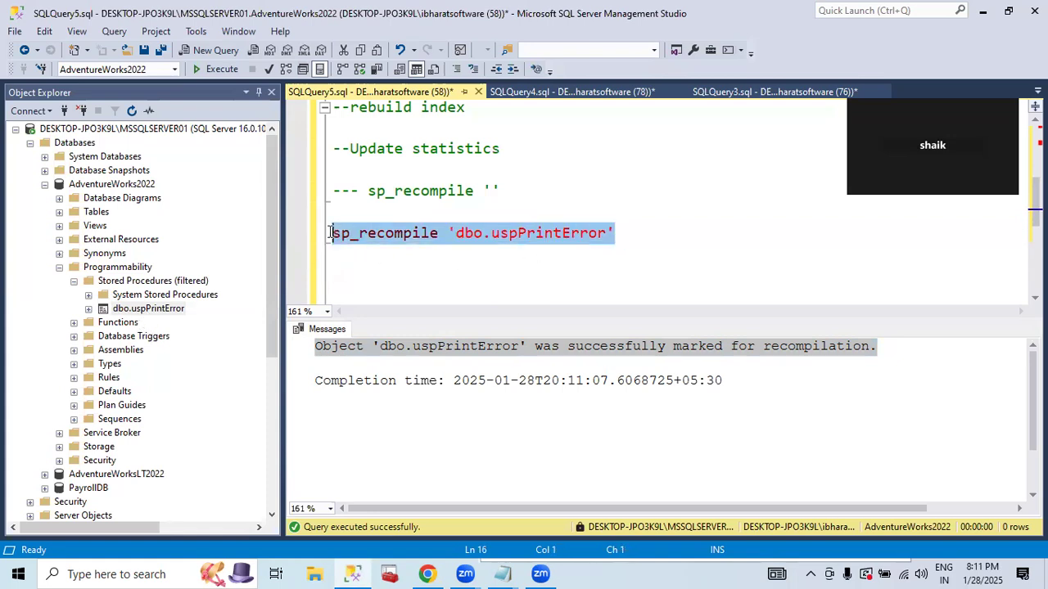
# Step: Script the stored procedure dbo.uspPrintError as ALTER to a new query editor window and execute the script
pyautogui.rightClick(137, 309)
pyautogui.moveTo(294, 362)
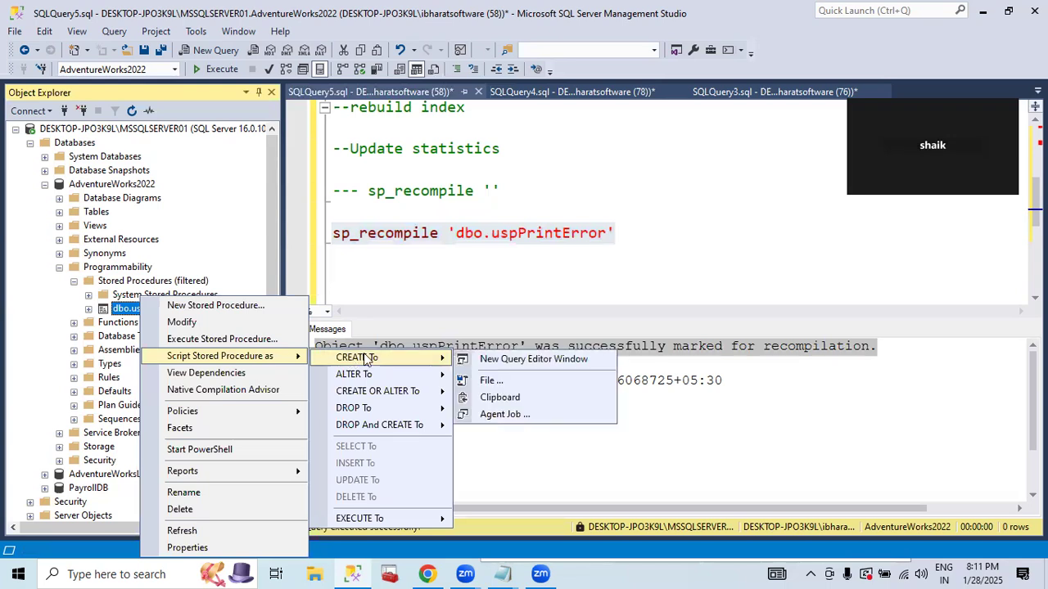
pyautogui.moveTo(370, 378)
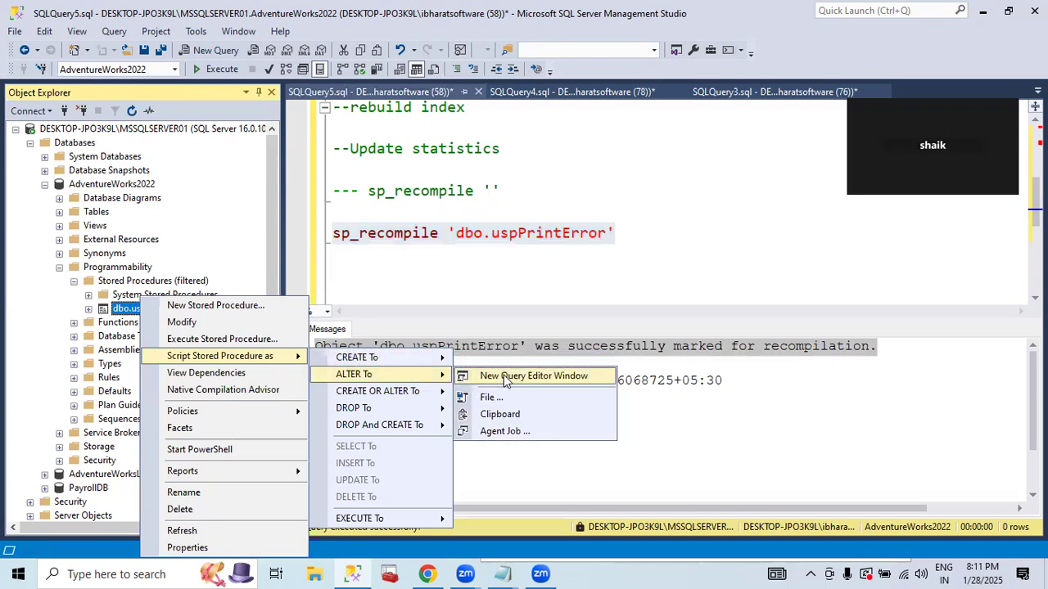
pyautogui.click(478, 376)
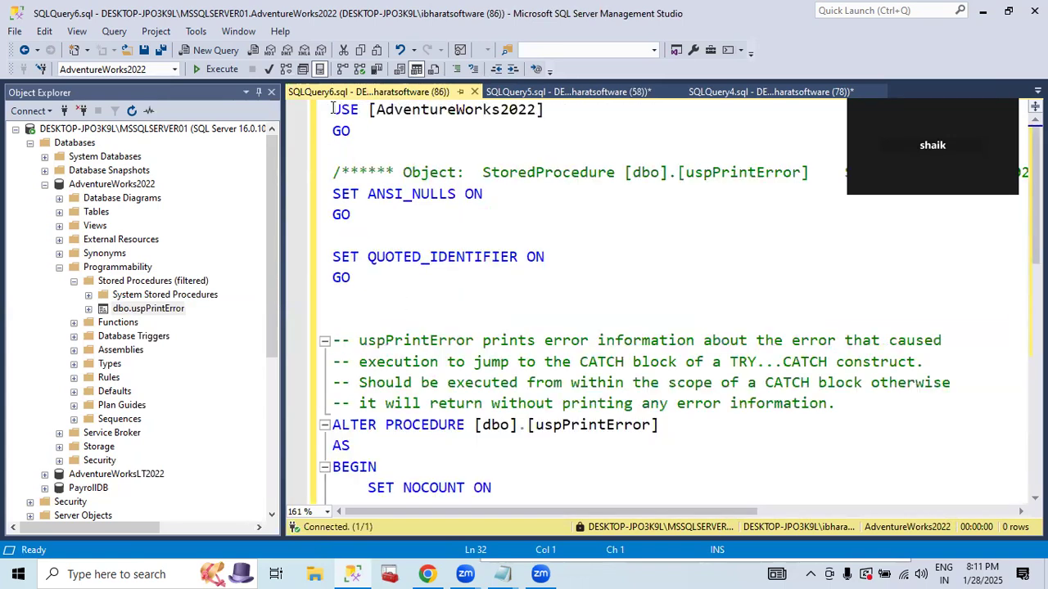
pyautogui.click(222, 70)
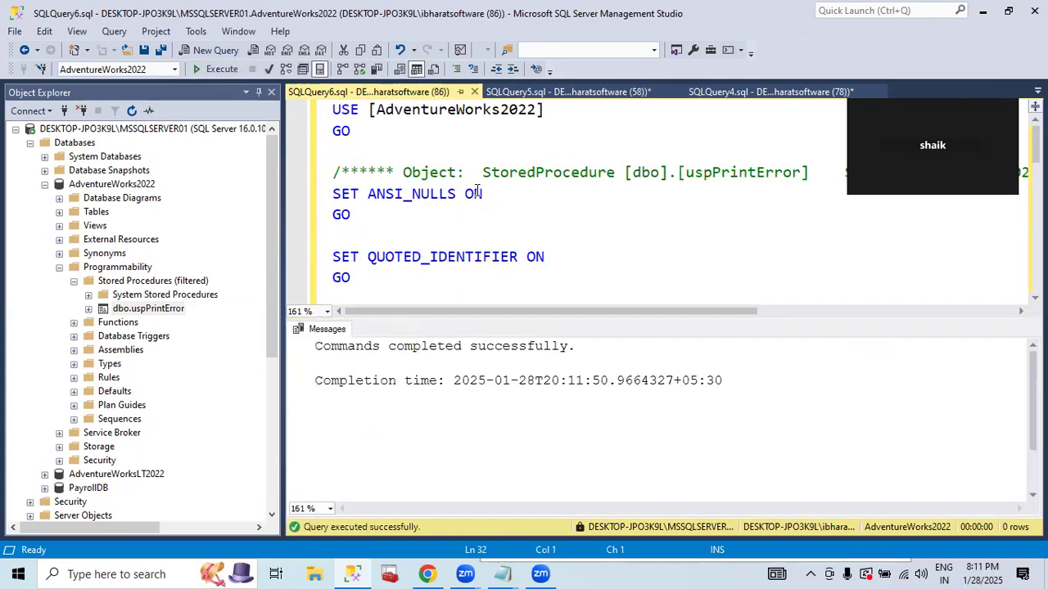
pyautogui.click(556, 95)
pyautogui.click(704, 93)
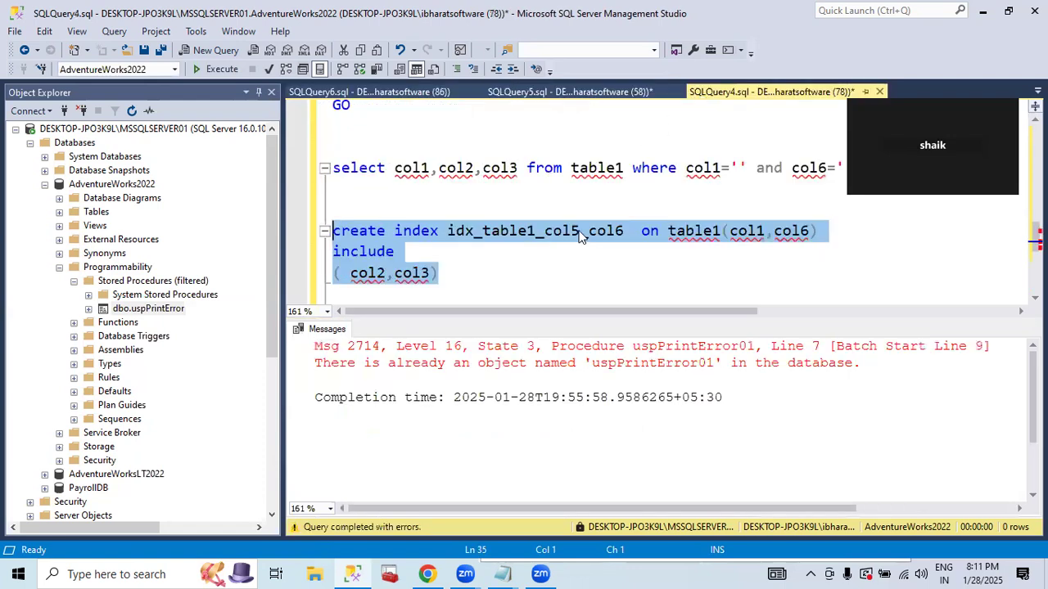
pyautogui.scroll(10, 492, 217)
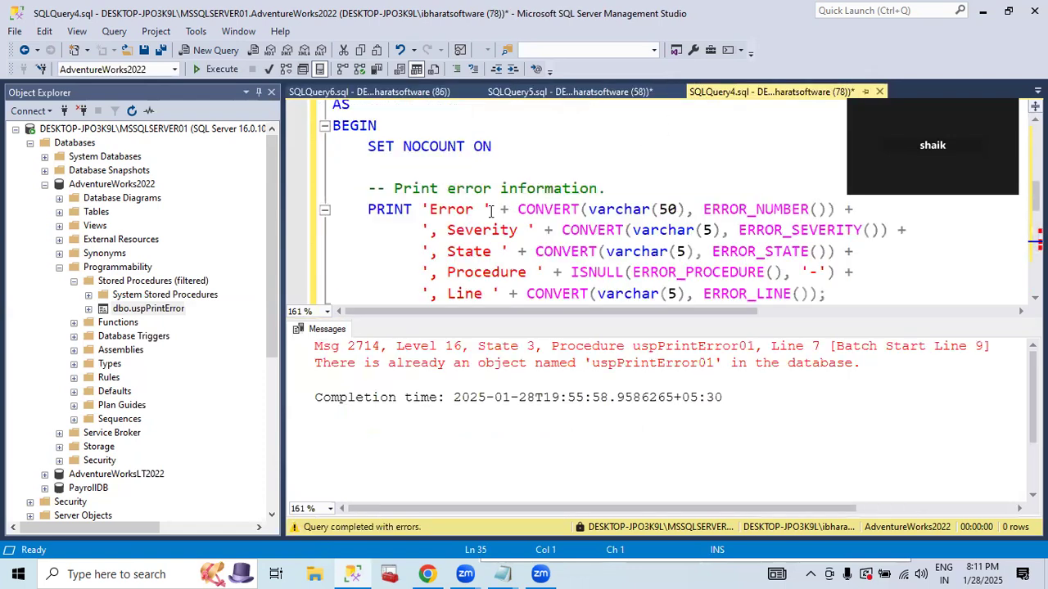
# Step: In SQLQuery5.sql, add select * from sys.procedures below the sp_recompile statement and execute that query
pyautogui.click(596, 93)
pyautogui.click(632, 230)
pyautogui.press('Return')
pyautogui.press('Return')
pyautogui.write('select * from sys')
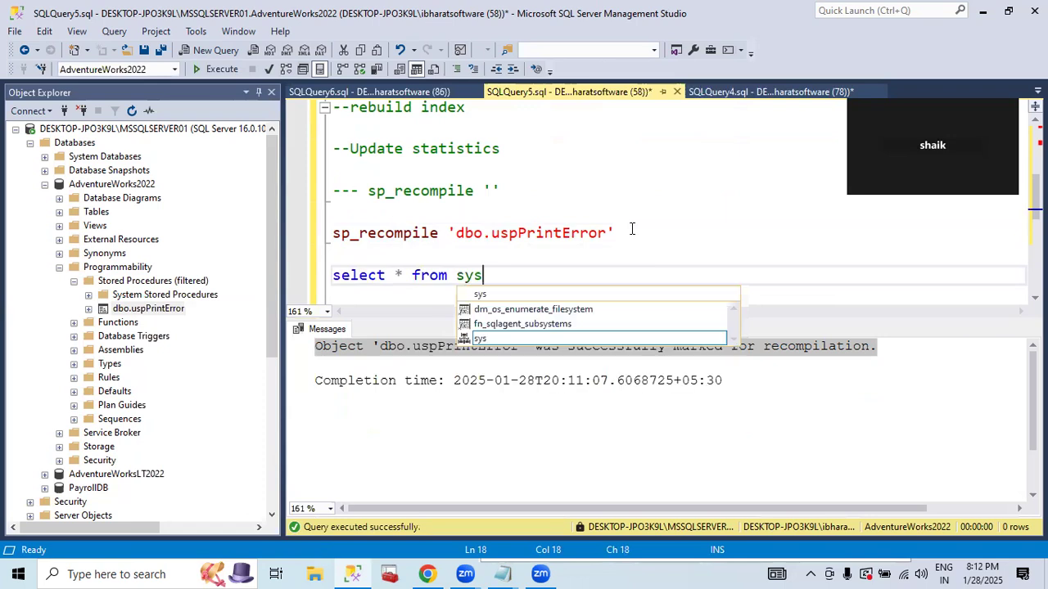
pyautogui.write('.pr')
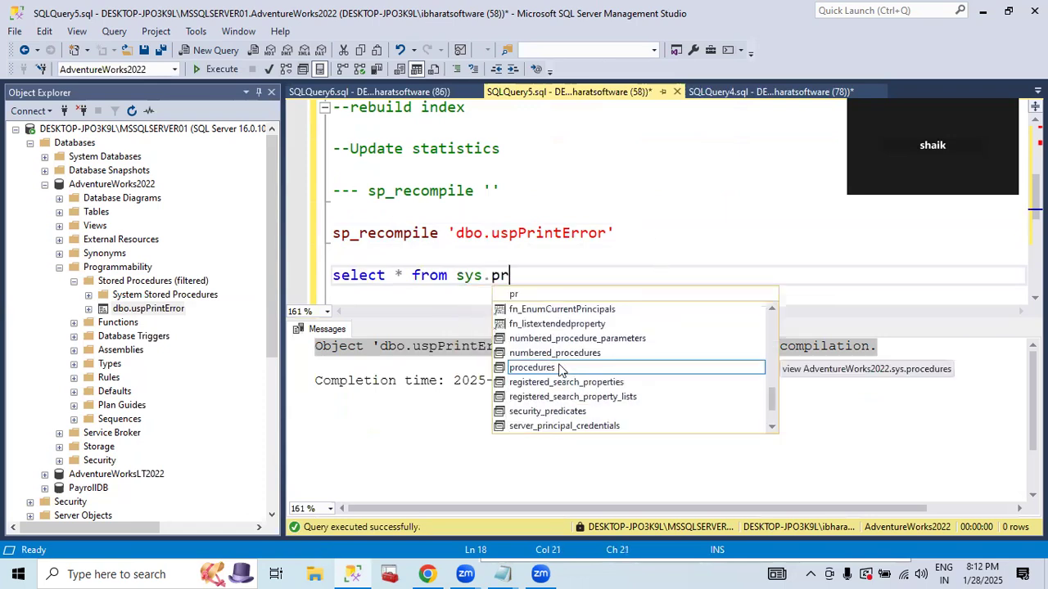
pyautogui.doubleClick(561, 368)
pyautogui.hotkey('shift', 'Home')
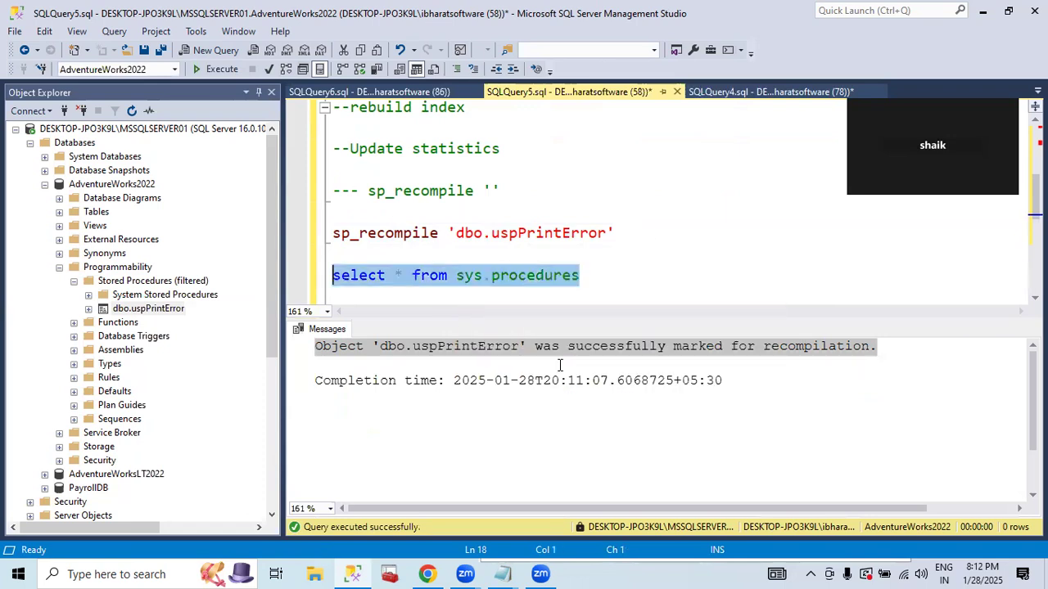
pyautogui.press('F5')
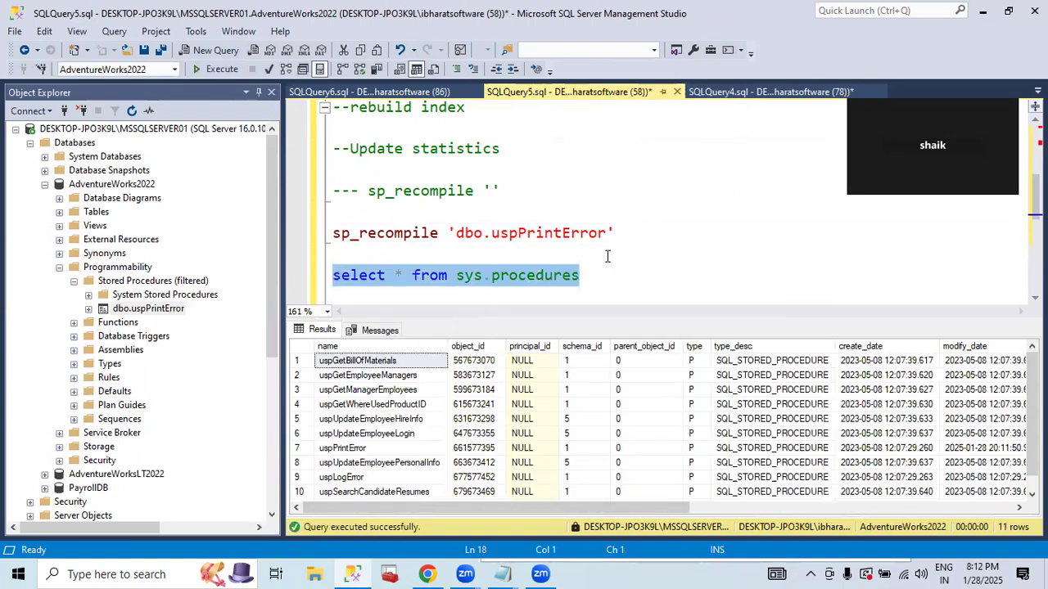
# Step: Extend the sys.procedures query with order by modify_date desc and execute it
pyautogui.click(594, 283)
pyautogui.write('order ')
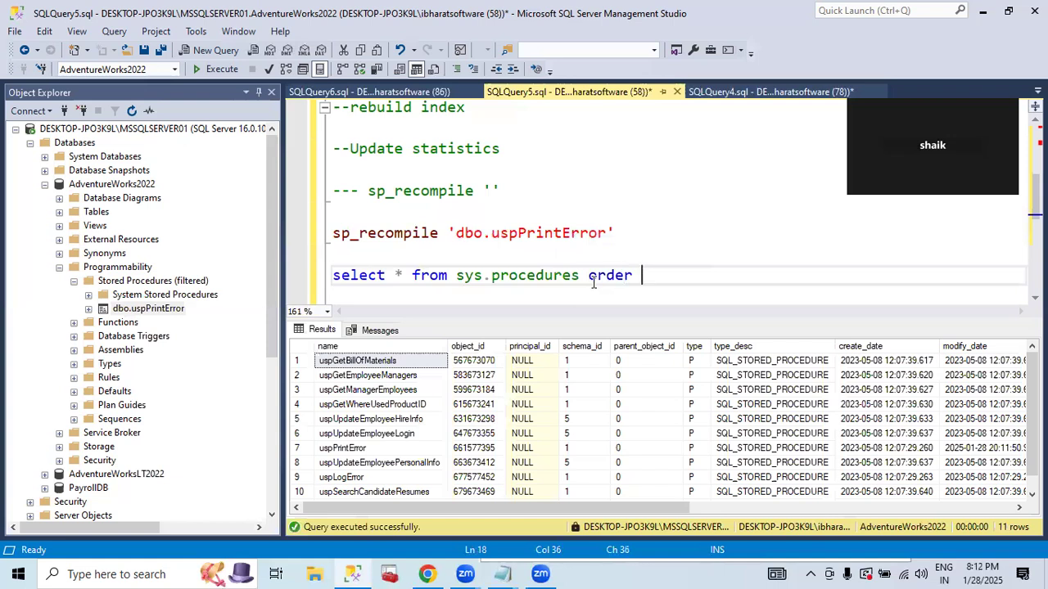
pyautogui.write('by mo')
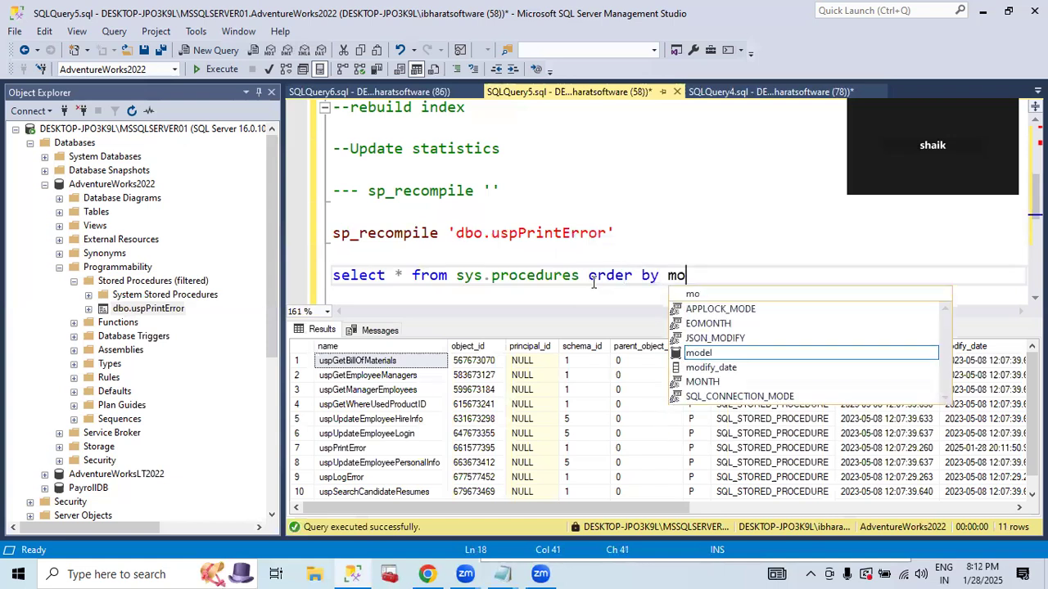
pyautogui.doubleClick(686, 371)
pyautogui.write('desc')
pyautogui.hotkey('shift', 'Home')
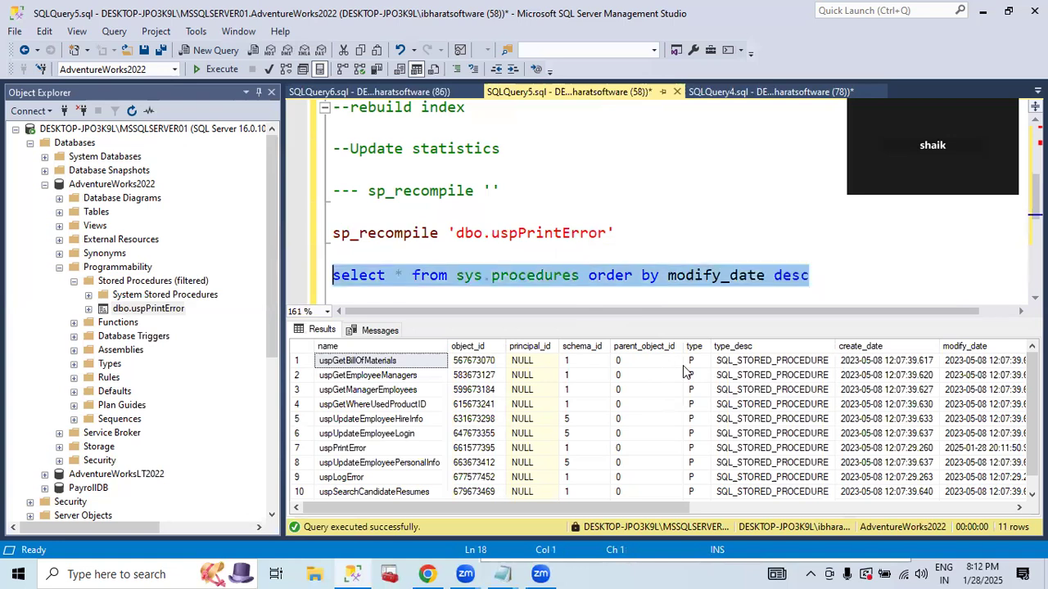
pyautogui.press('F5')
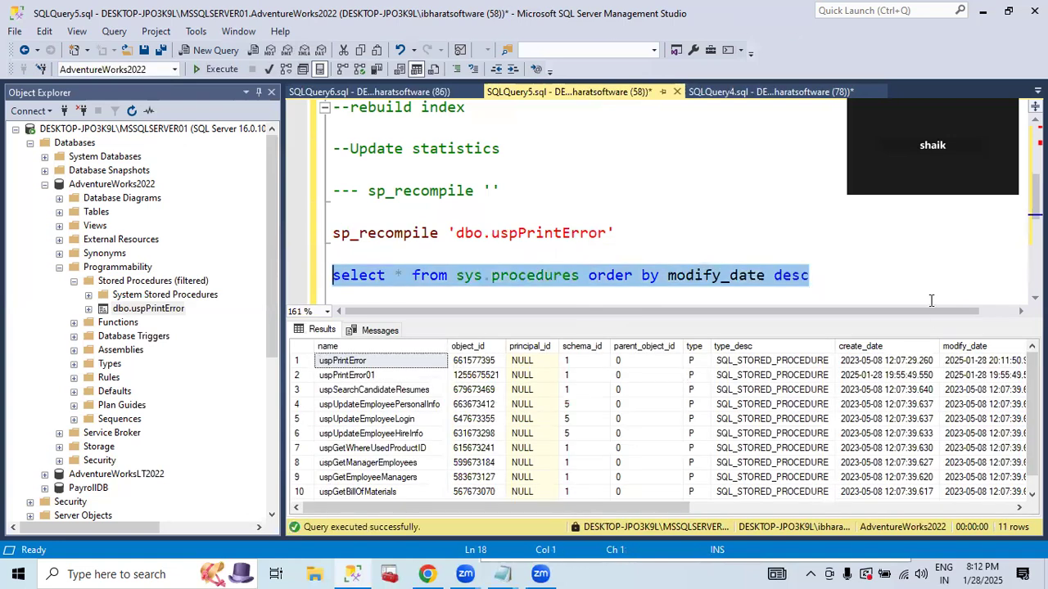
# Step: Check the full modify_date value of the uspPrintError row in the query results
pyautogui.click(989, 363)
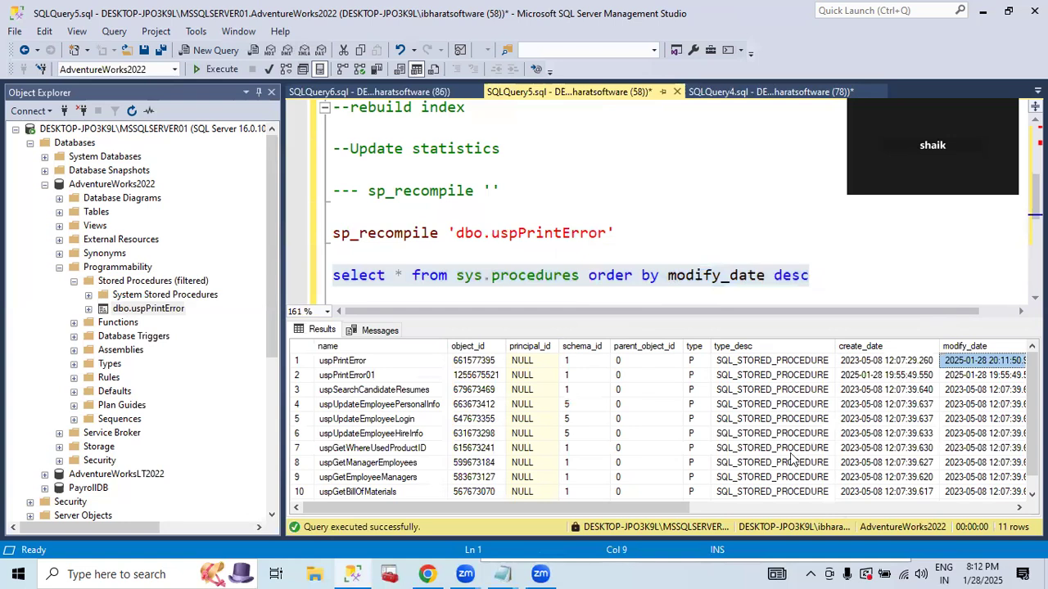
pyautogui.moveTo(579, 509); pyautogui.dragTo(625, 508)
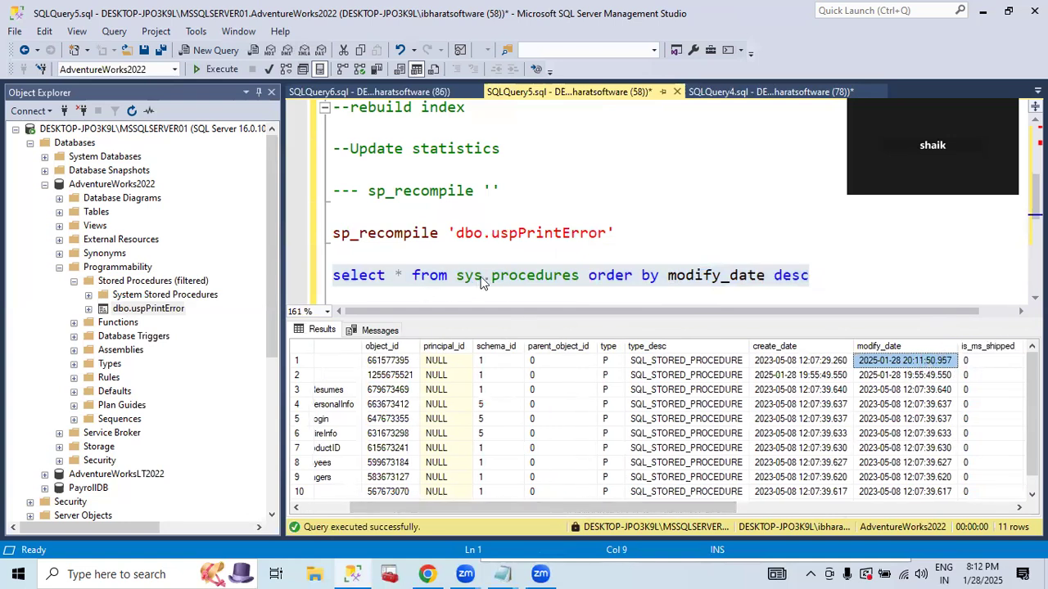
pyautogui.click(394, 360)
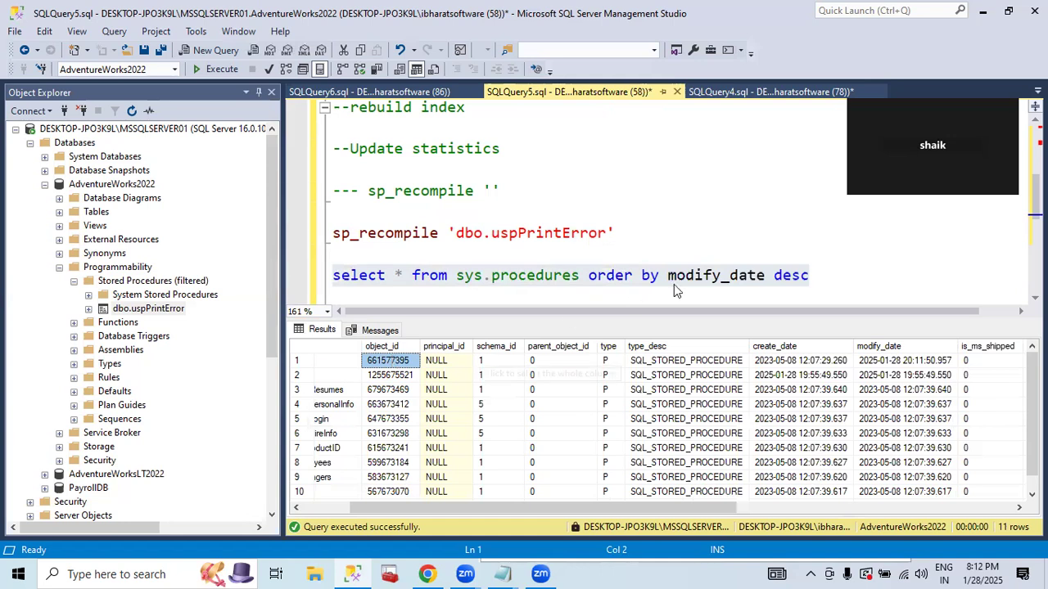
pyautogui.click(300, 365)
pyautogui.moveTo(643, 232); pyautogui.dragTo(318, 235)
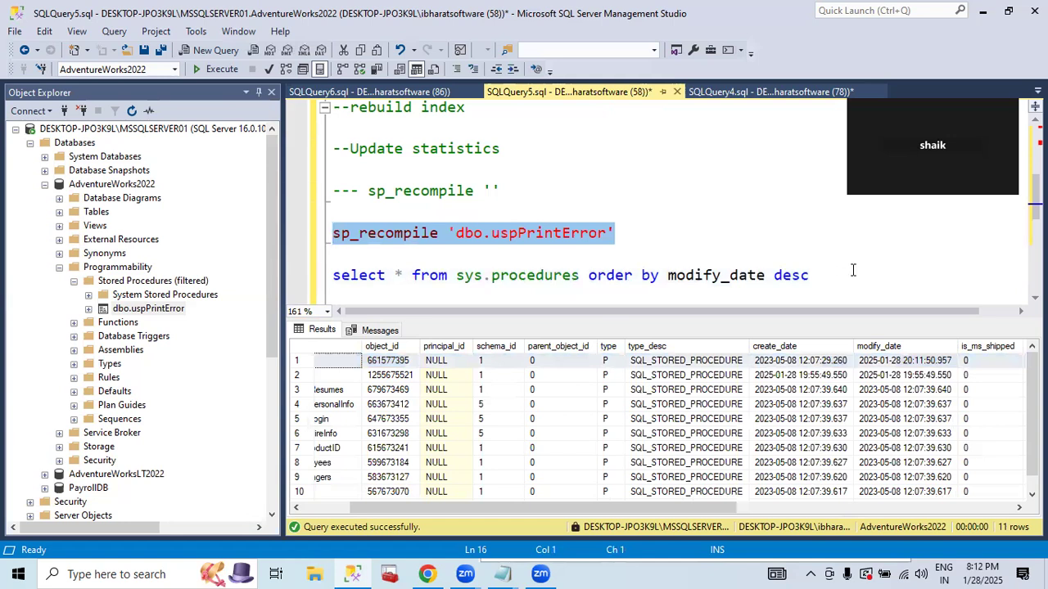
pyautogui.moveTo(812, 277); pyautogui.dragTo(326, 281)
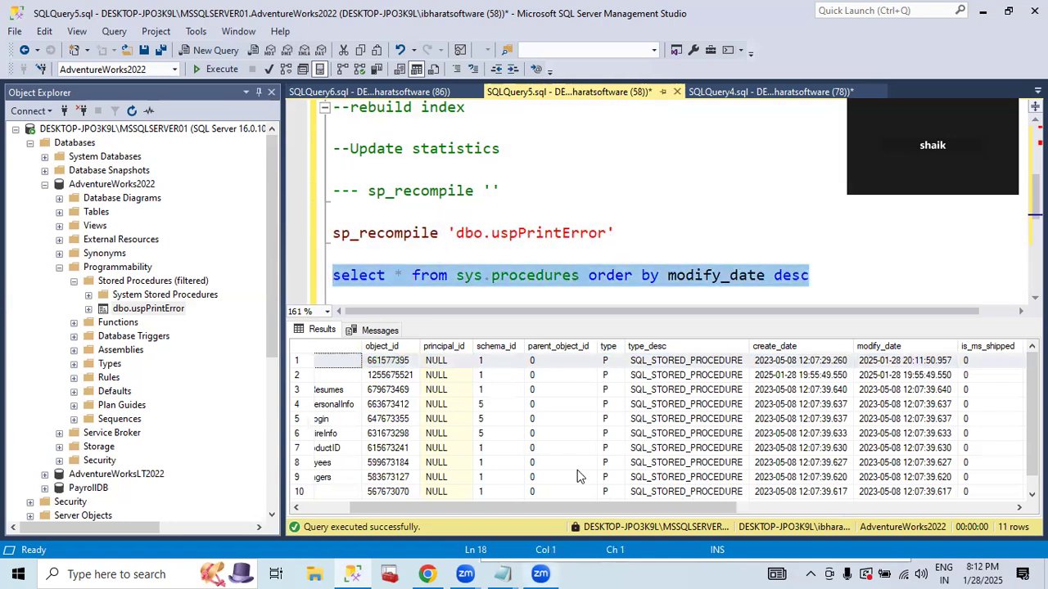
pyautogui.click(633, 232)
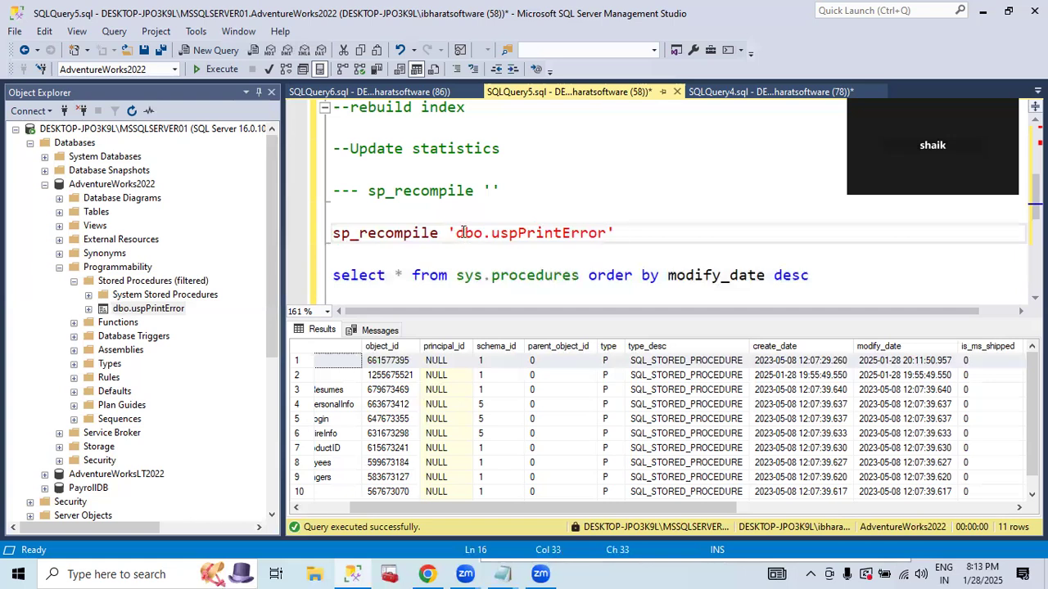
pyautogui.moveTo(459, 233); pyautogui.dragTo(321, 243)
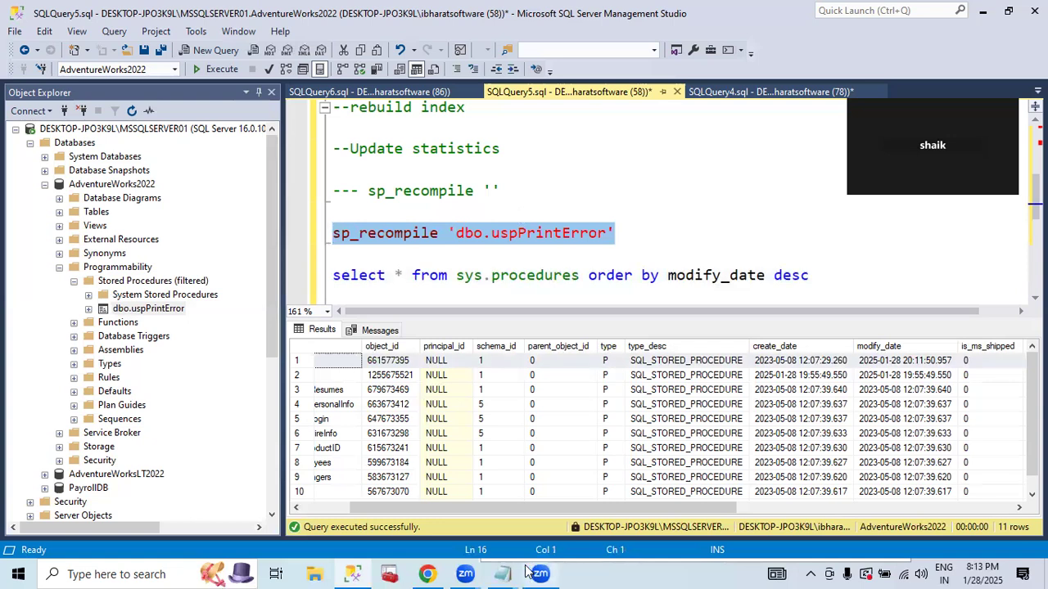
pyautogui.click(520, 236)
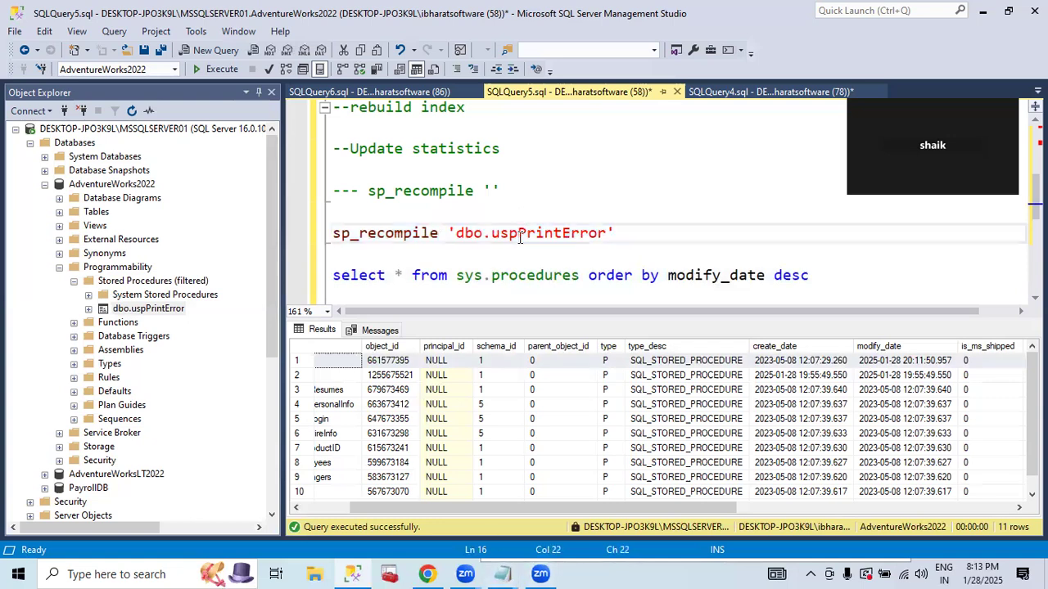
# Step: Remove the blank line directly above the sp_recompile 'dbo.uspPrintError' statement
pyautogui.moveTo(671, 240); pyautogui.dragTo(332, 234)
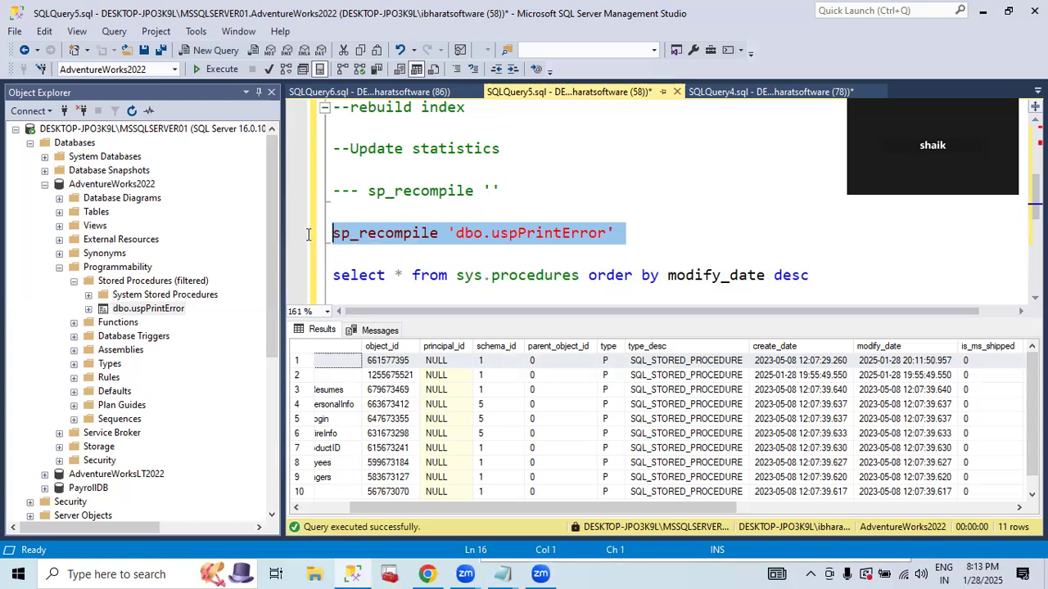
pyautogui.click(374, 213)
pyautogui.press('Delete')
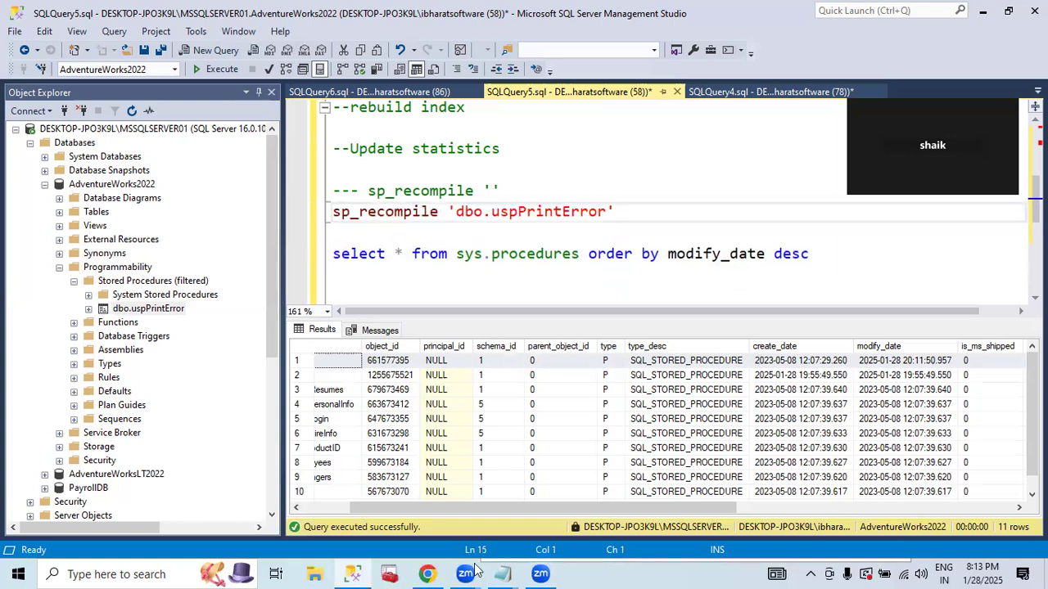
# Step: In the Notepad troubleshooting notes, delete the stray "sys." text above item 2, "After Patching, my production server is not working properly"
pyautogui.moveTo(503, 573)
pyautogui.click(610, 514)
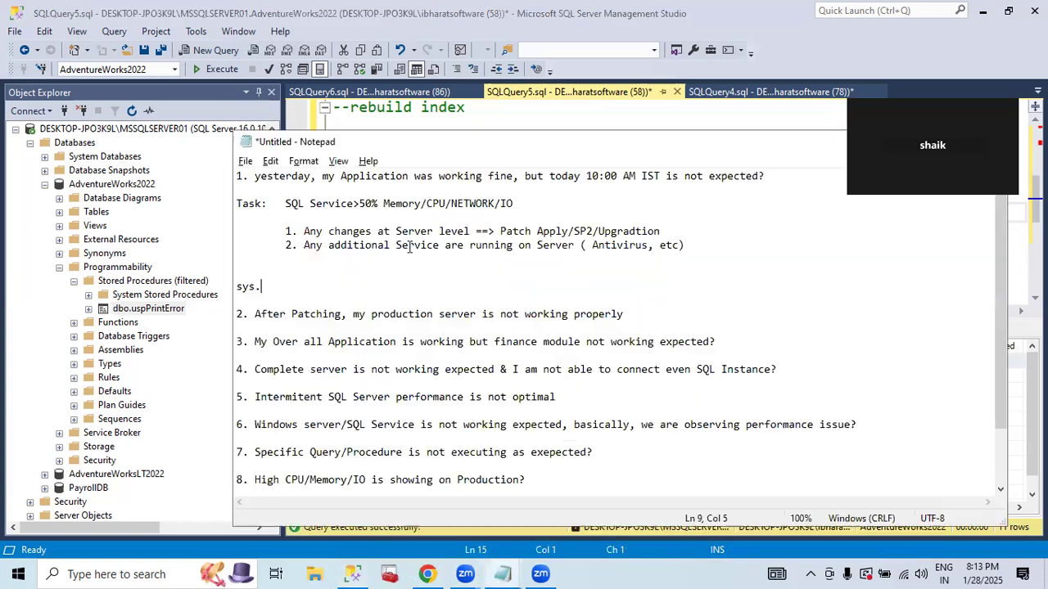
pyautogui.moveTo(552, 178); pyautogui.dragTo(745, 187)
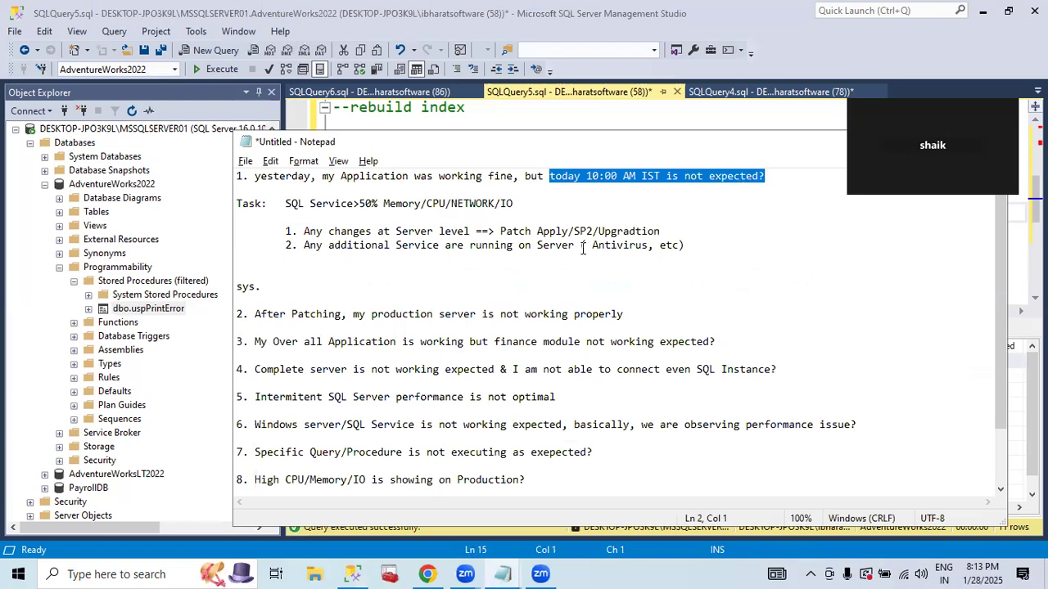
pyautogui.click(695, 247)
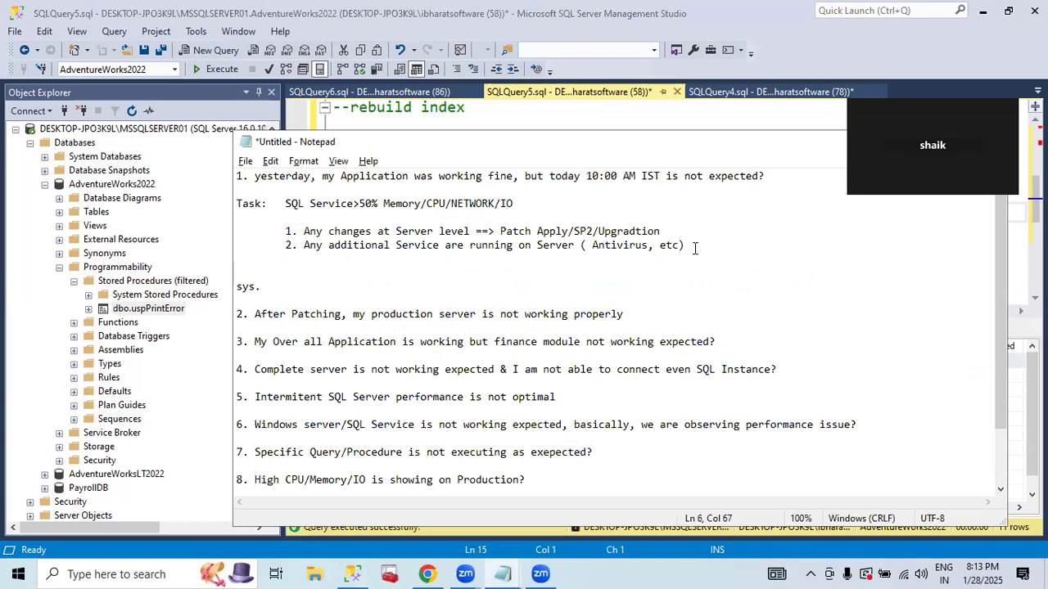
pyautogui.press('Return')
pyautogui.press('Return')
pyautogui.press('Return')
pyautogui.press('Delete')
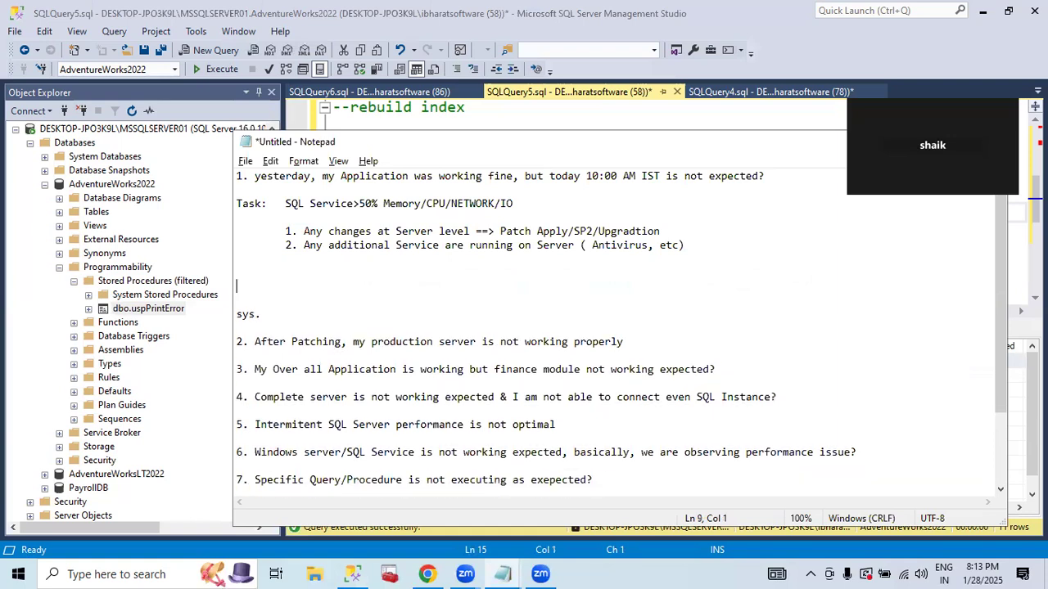
pyautogui.press('Delete')
pyautogui.press('Delete')
pyautogui.press('Delete')
pyautogui.press('Delete')
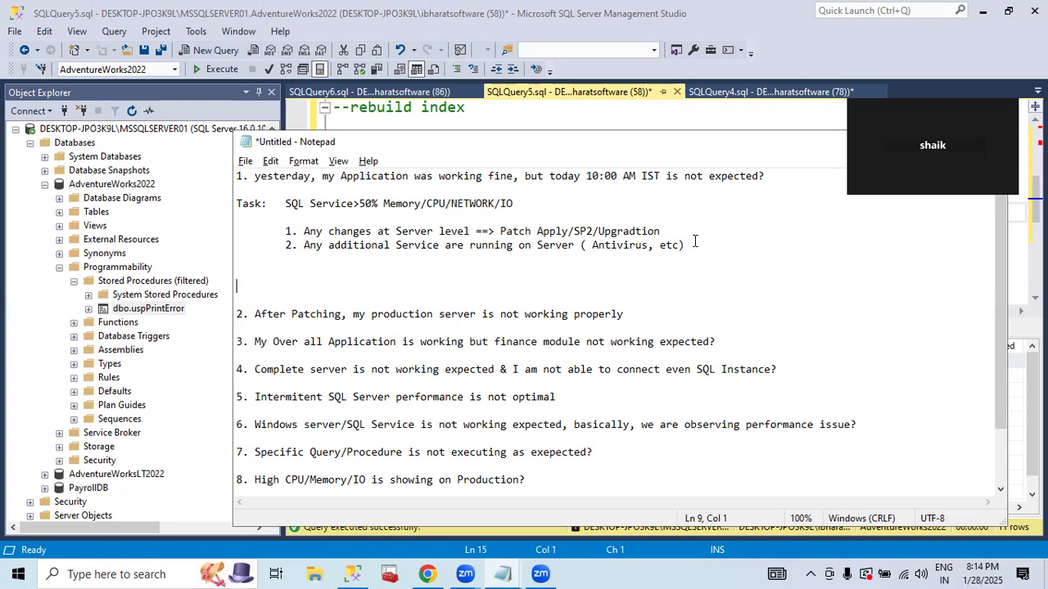
# Step: Switch to Chrome, open Gmail in a new tab, and view its Sent folder and Inbox
pyautogui.click(427, 574)
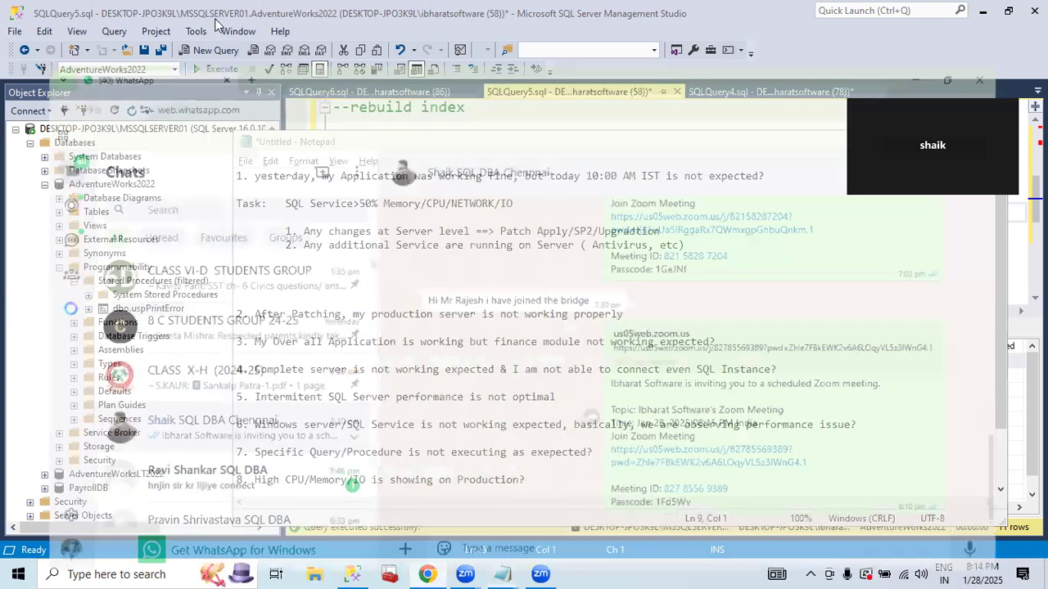
pyautogui.hotkey('ctrl', 't')
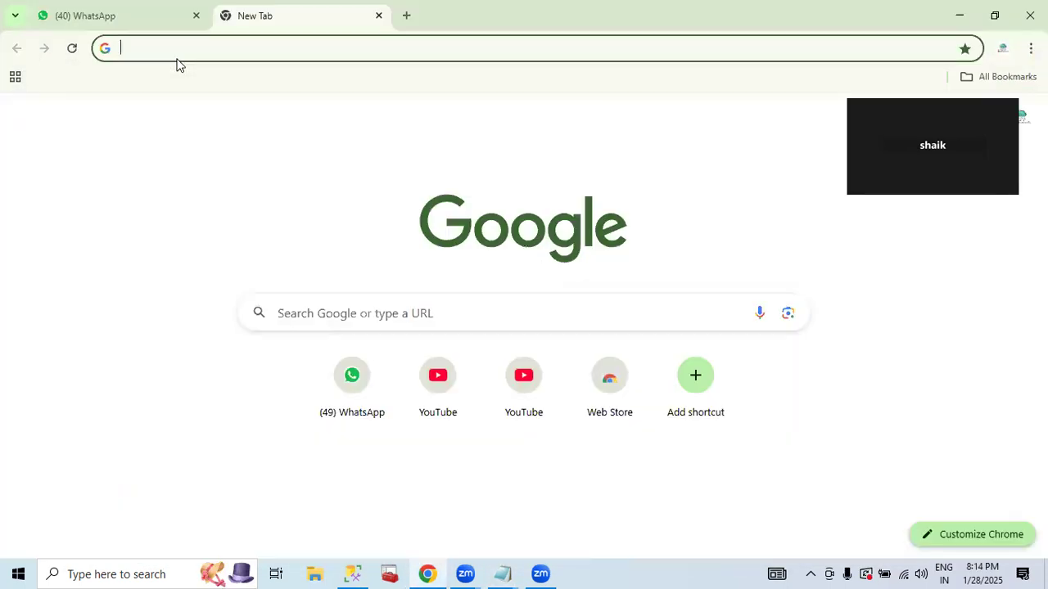
pyautogui.write('gmail')
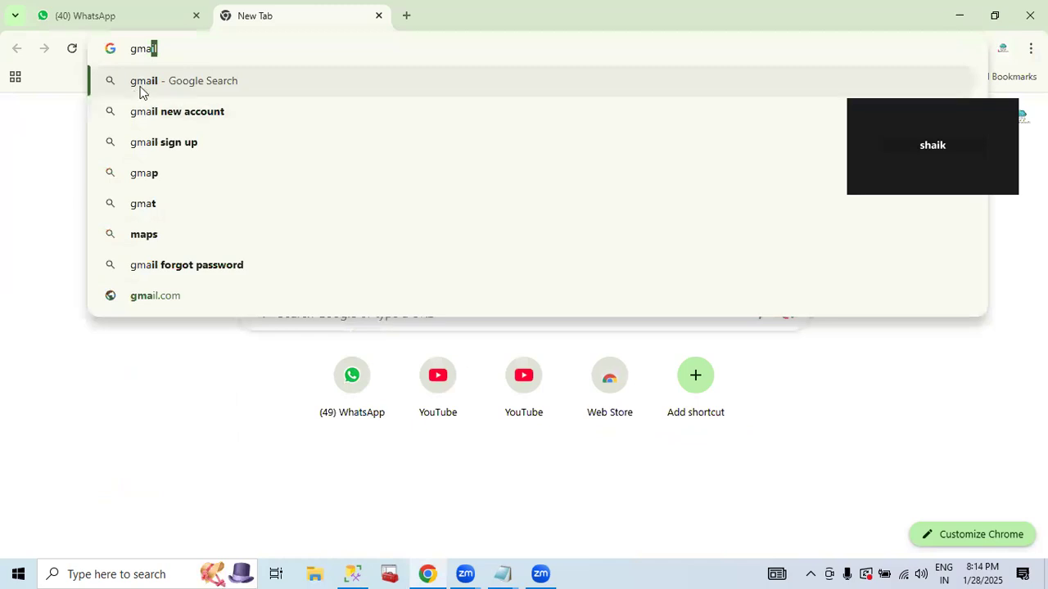
pyautogui.click(137, 87)
pyautogui.click(200, 264)
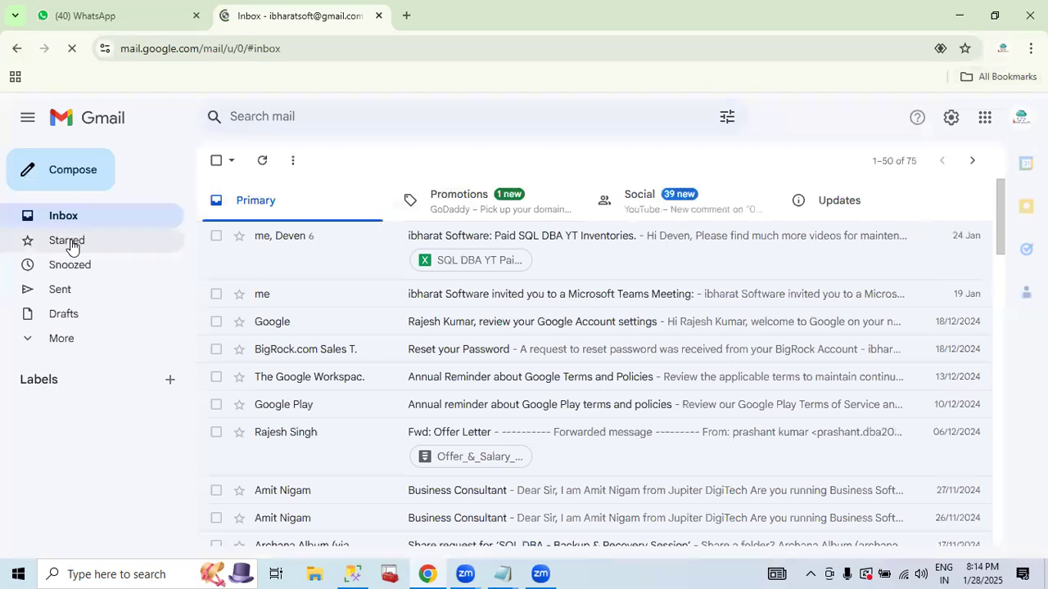
pyautogui.click(61, 291)
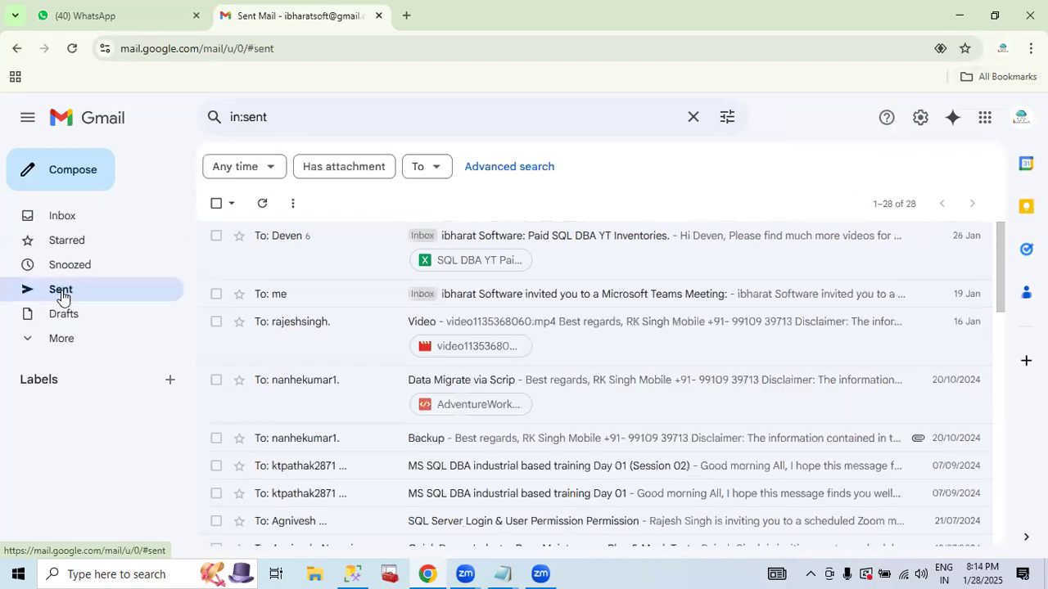
pyautogui.click(63, 216)
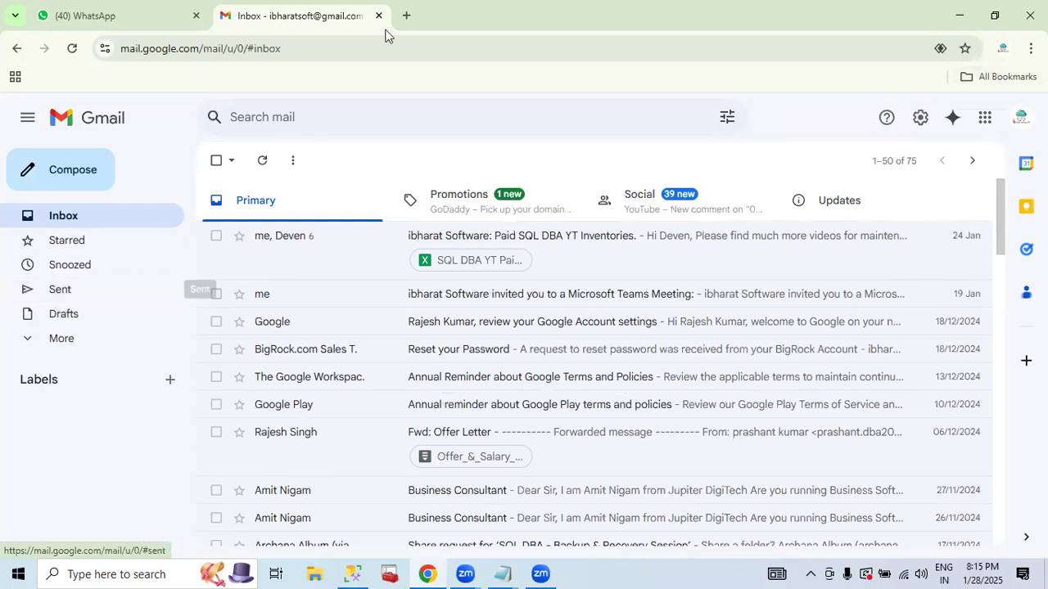
# Step: Open amazon.in in another new browser tab and go to its account sign-in page
pyautogui.click(406, 15)
pyautogui.write('am')
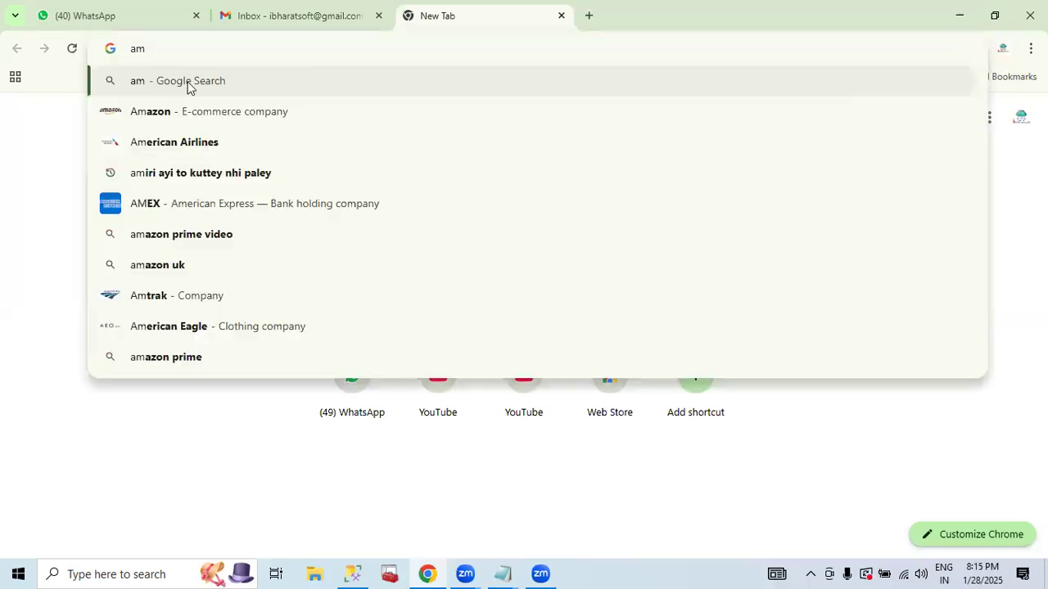
pyautogui.write('azo')
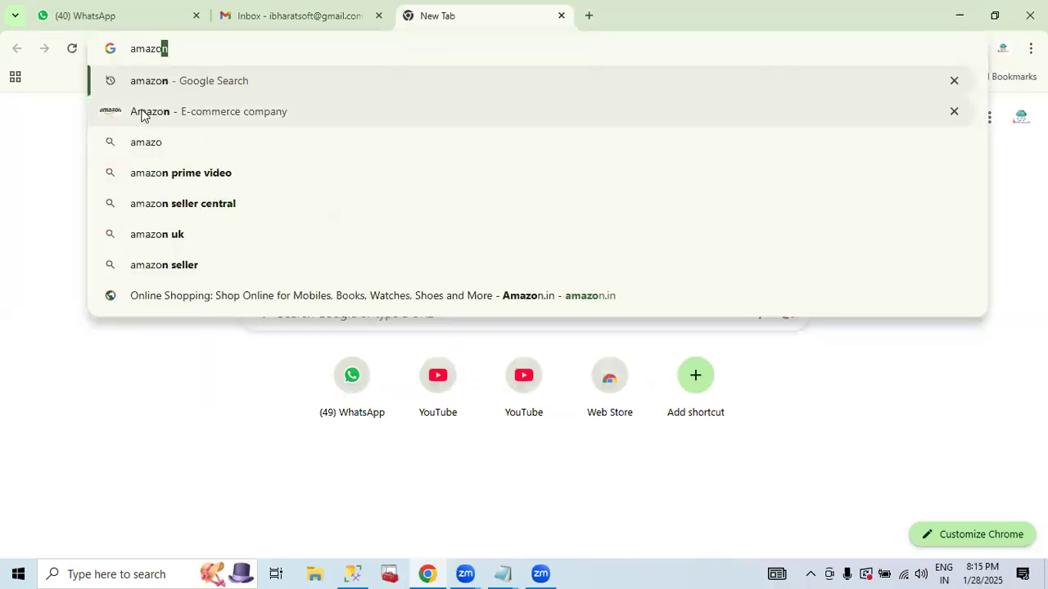
pyautogui.click(333, 296)
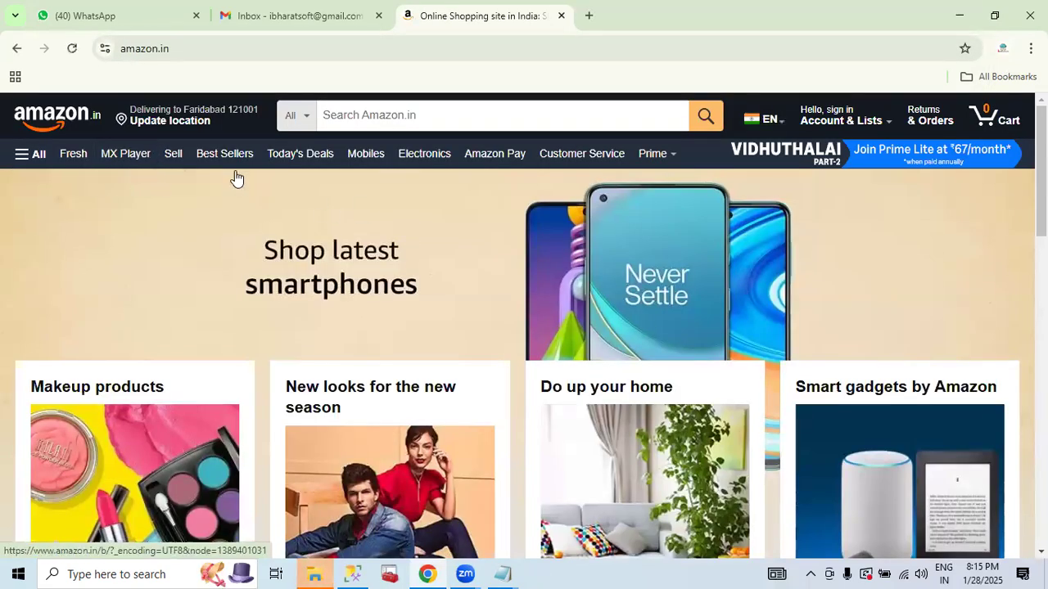
pyautogui.click(327, 105)
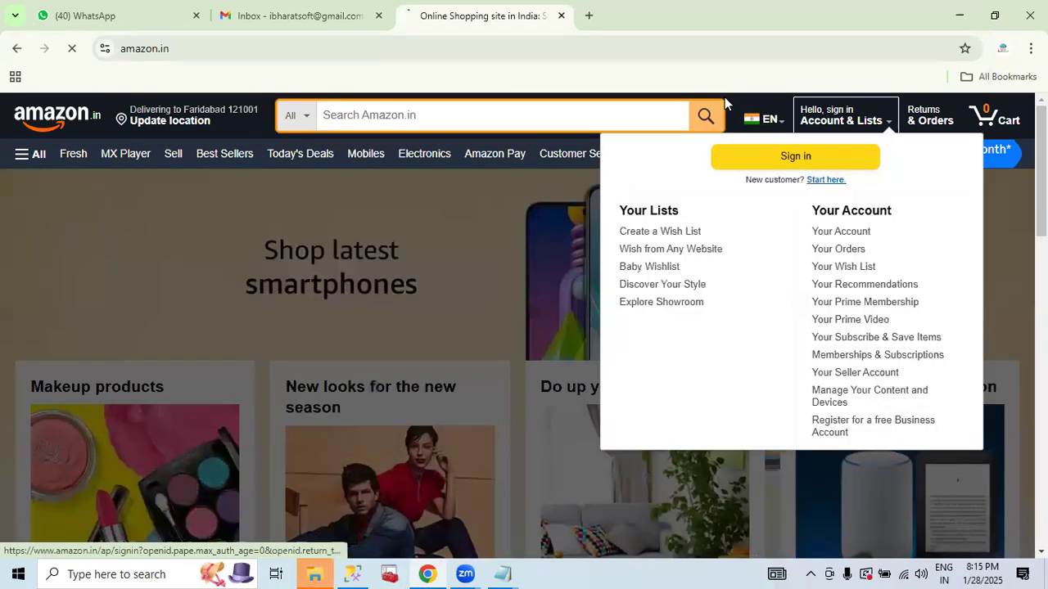
pyautogui.click(844, 119)
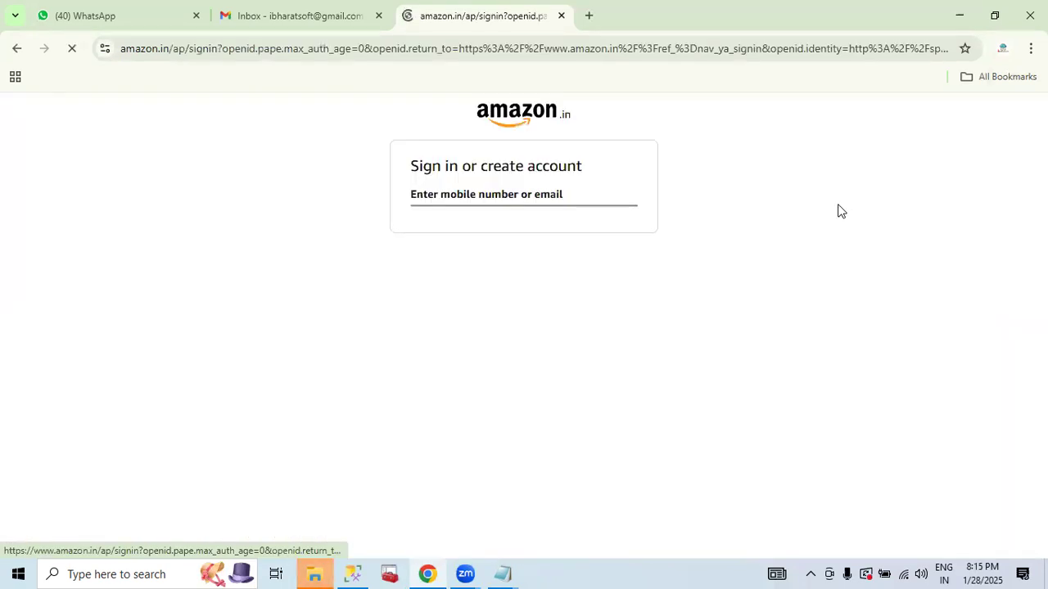
# Step: Fill in the account's mobile number on the Amazon sign-in form and continue to the password page
pyautogui.click(489, 220)
pyautogui.write('9910')
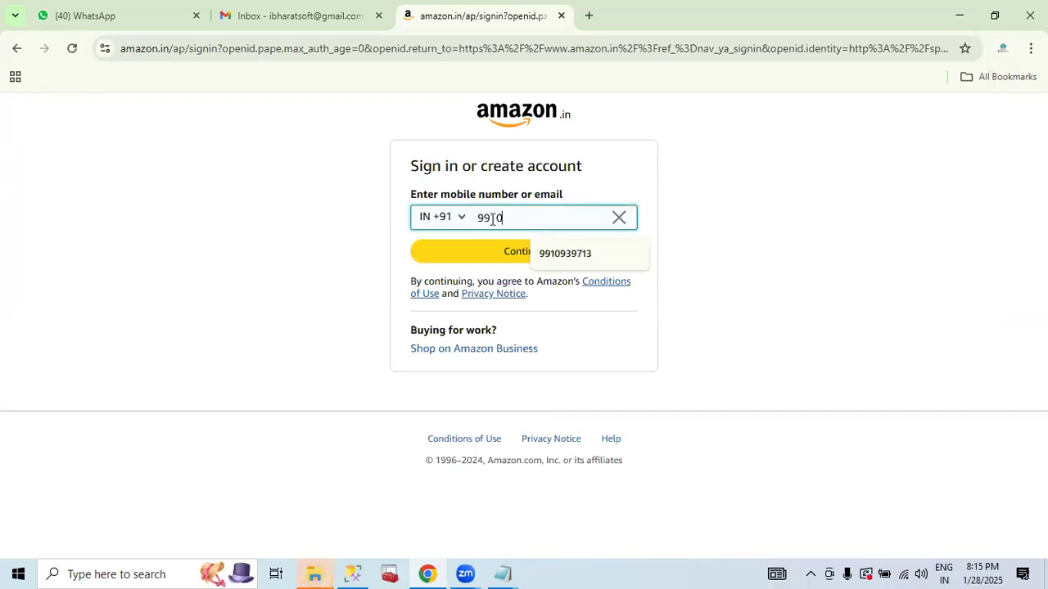
pyautogui.click(565, 255)
pyautogui.click(490, 252)
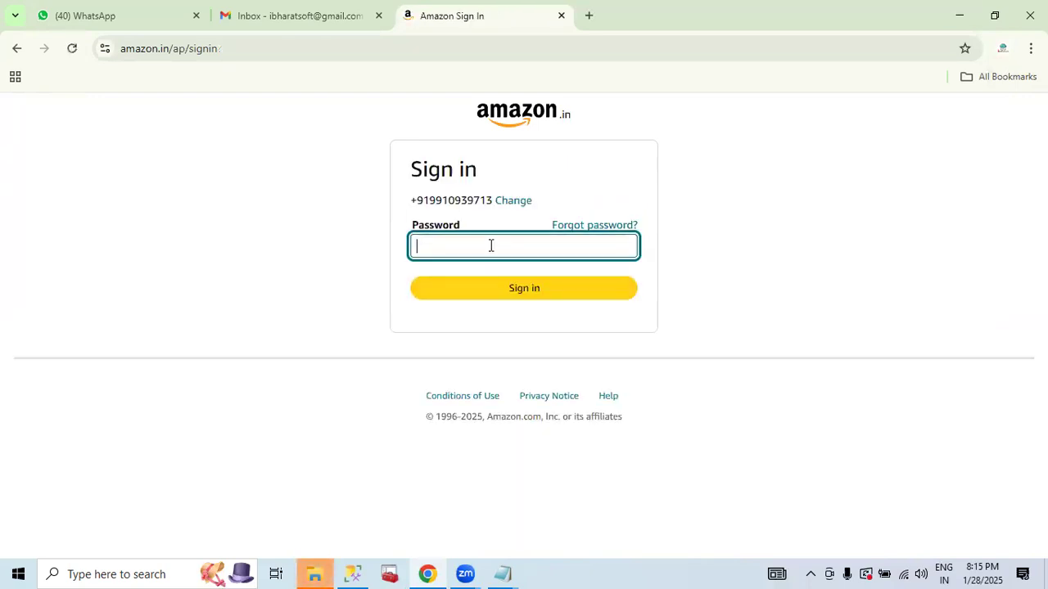
# Step: Try to sign in to Amazon with the account password
pyautogui.write('••••••••••')
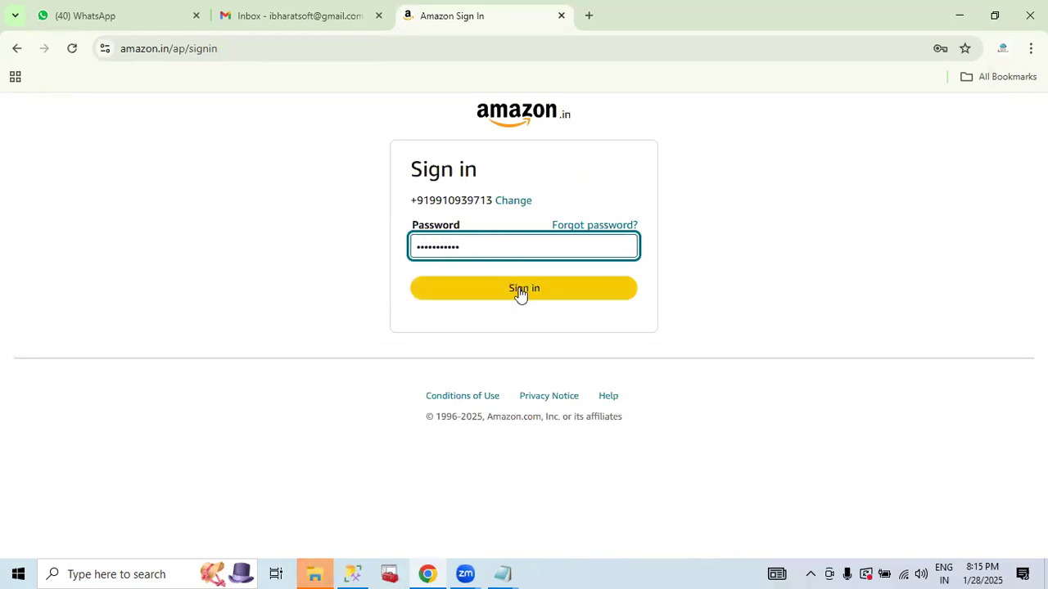
pyautogui.click(522, 290)
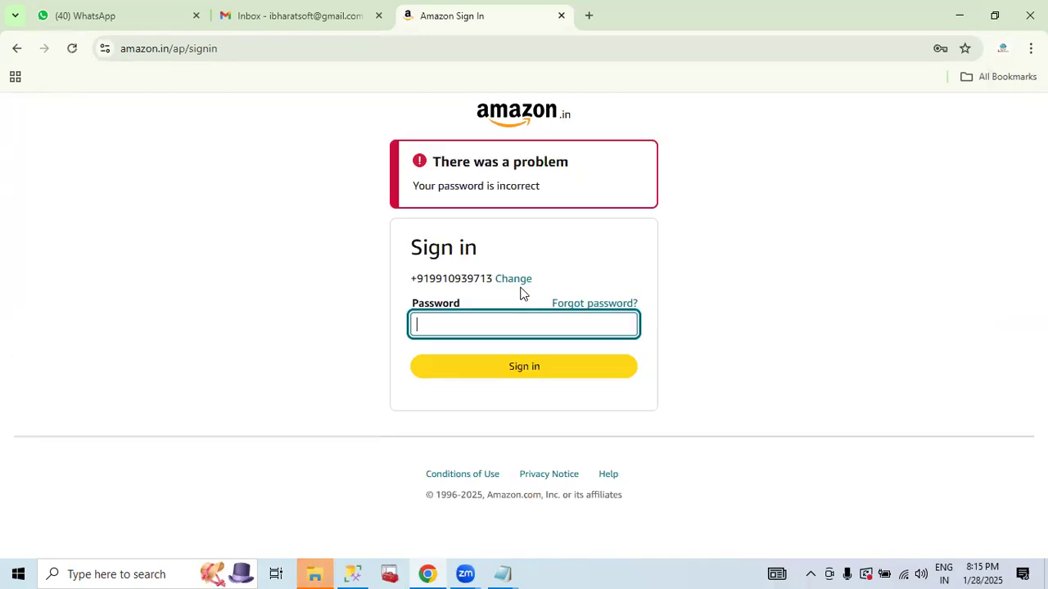
# Step: Re-enter the Amazon account password and submit the sign-in form again
pyautogui.write('••••••••••••')
pyautogui.click(525, 381)
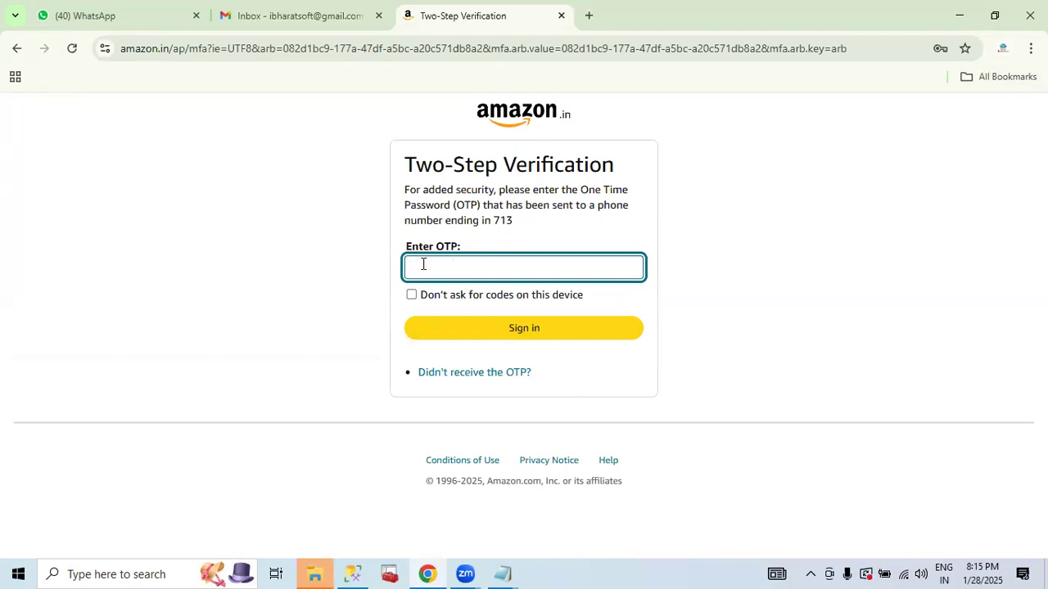
# Step: Try to complete Amazon's two-step verification by entering the one-time password and opting out of codes on this device
pyautogui.press('Return')
pyautogui.click(430, 298)
pyautogui.click(522, 331)
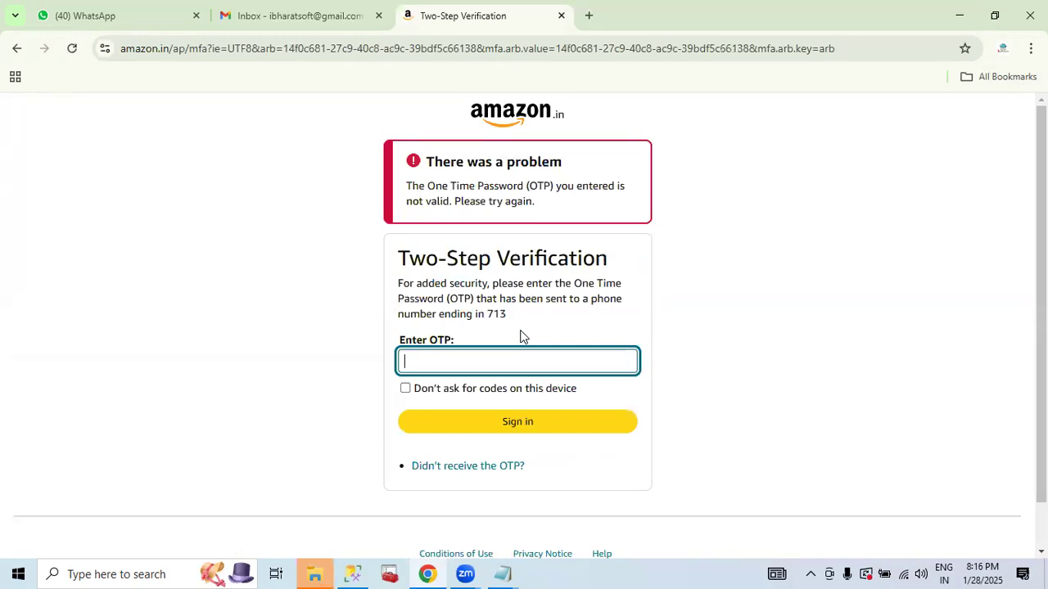
# Step: Enter the one-time password again, choose not to be asked for codes on this device, and sign in
pyautogui.click(459, 391)
pyautogui.click(480, 428)
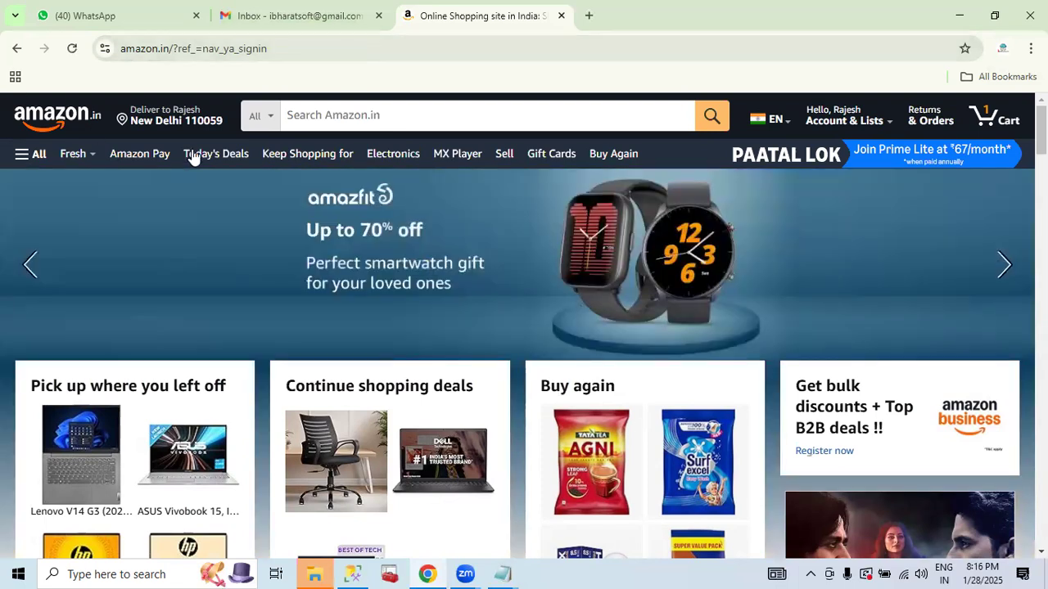
# Step: Open Your Account on Amazon and view the Your Orders page
pyautogui.moveTo(843, 120)
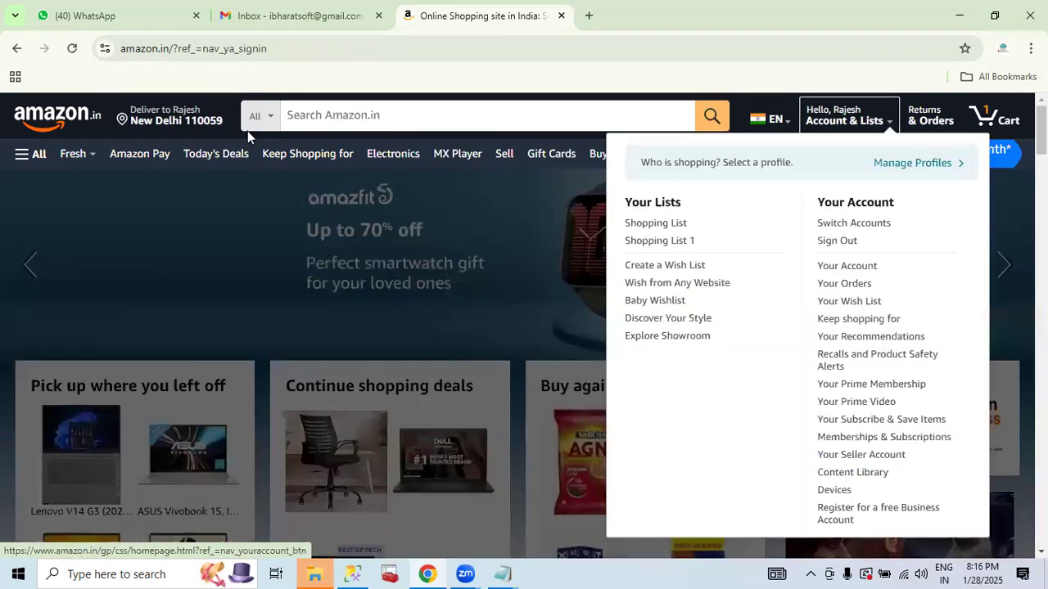
pyautogui.click(847, 268)
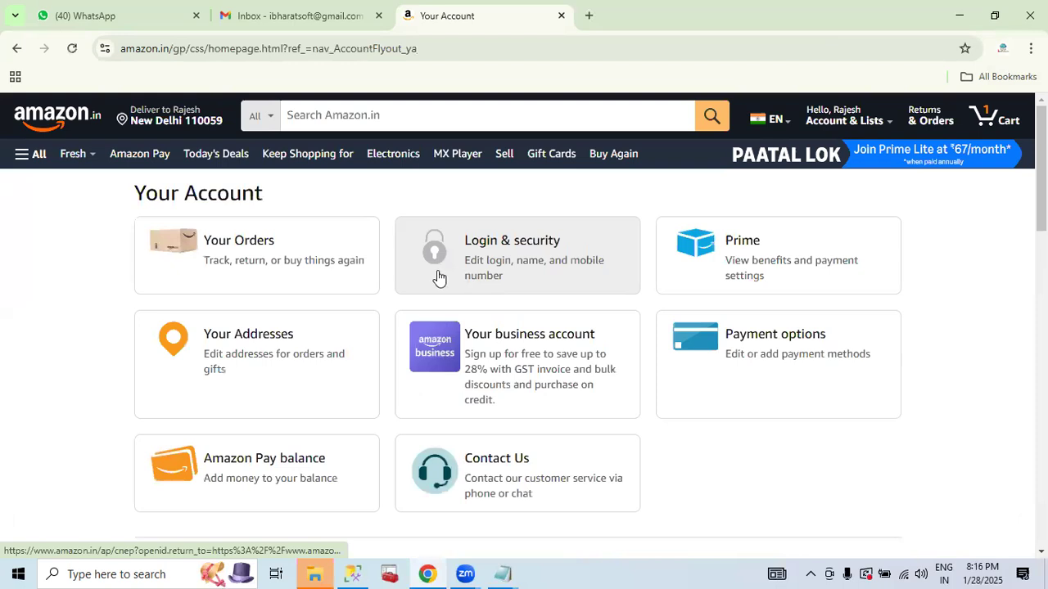
pyautogui.click(223, 248)
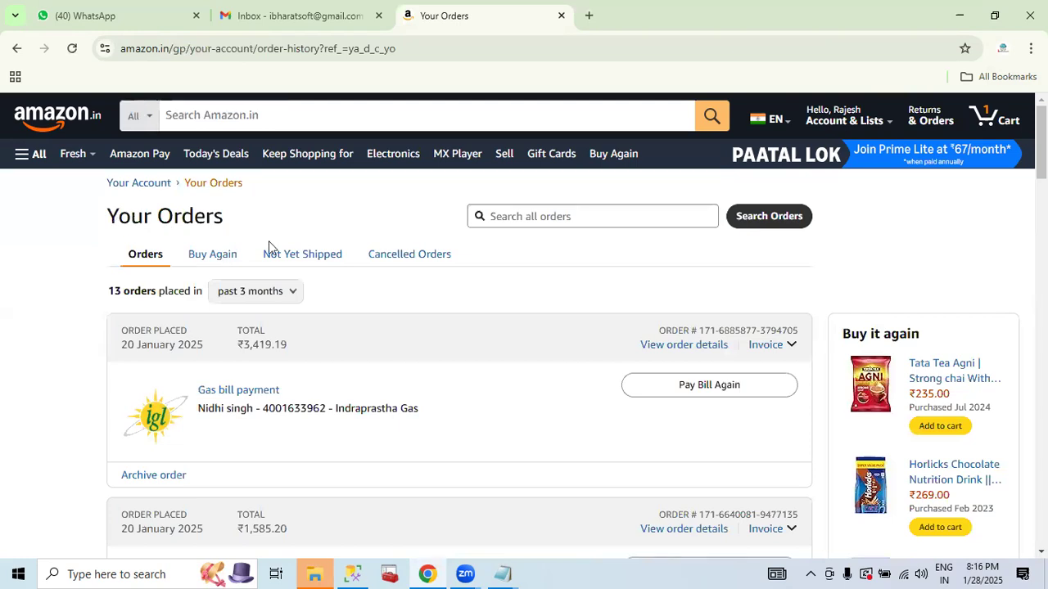
pyautogui.tripleClick(148, 218)
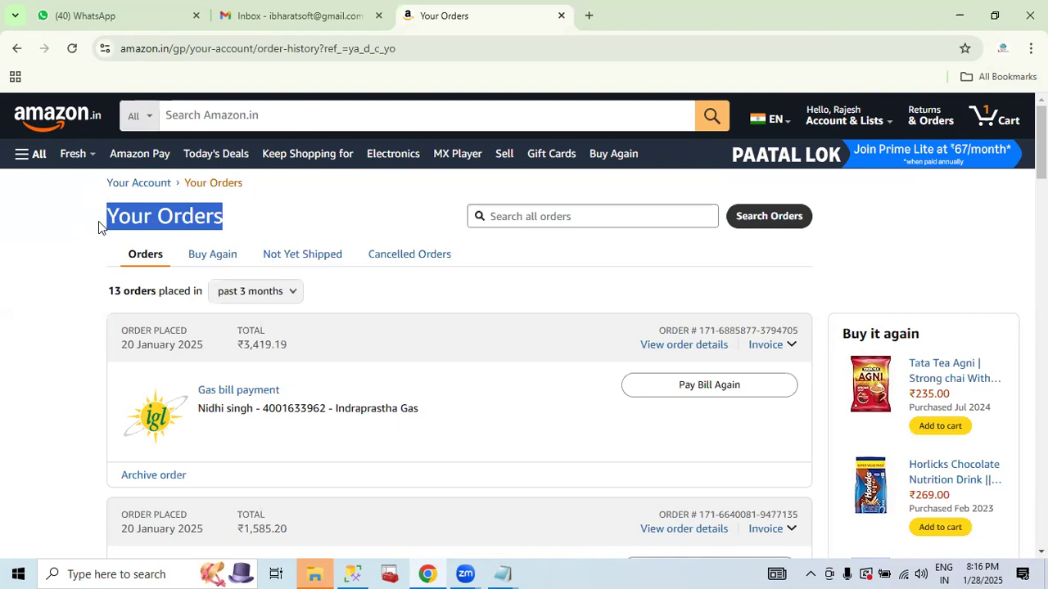
# Step: Return to Your Account and view the saved addresses on the Your Addresses page
pyautogui.moveTo(843, 119)
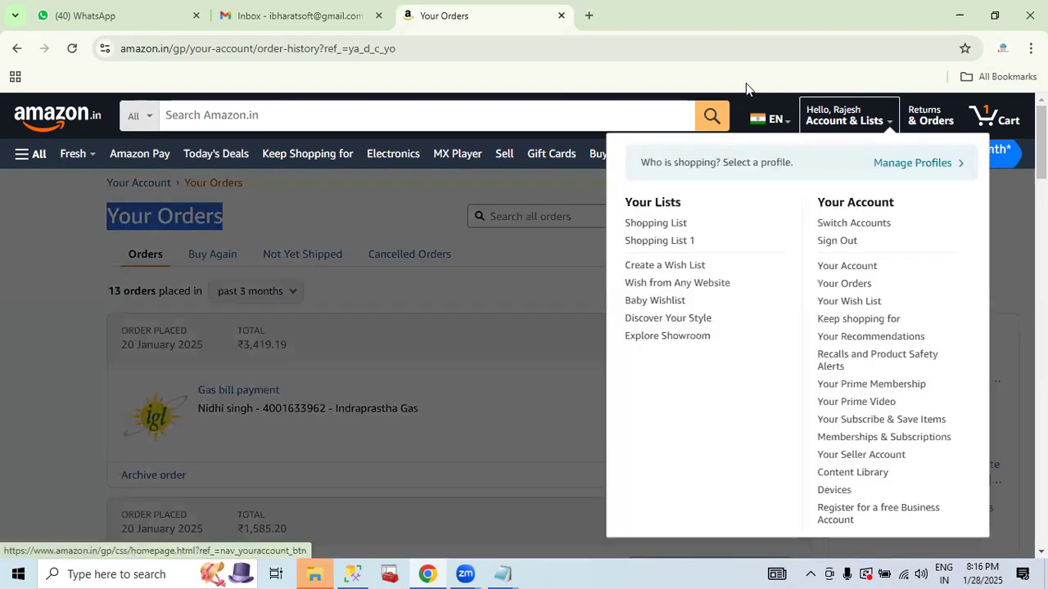
pyautogui.click(838, 266)
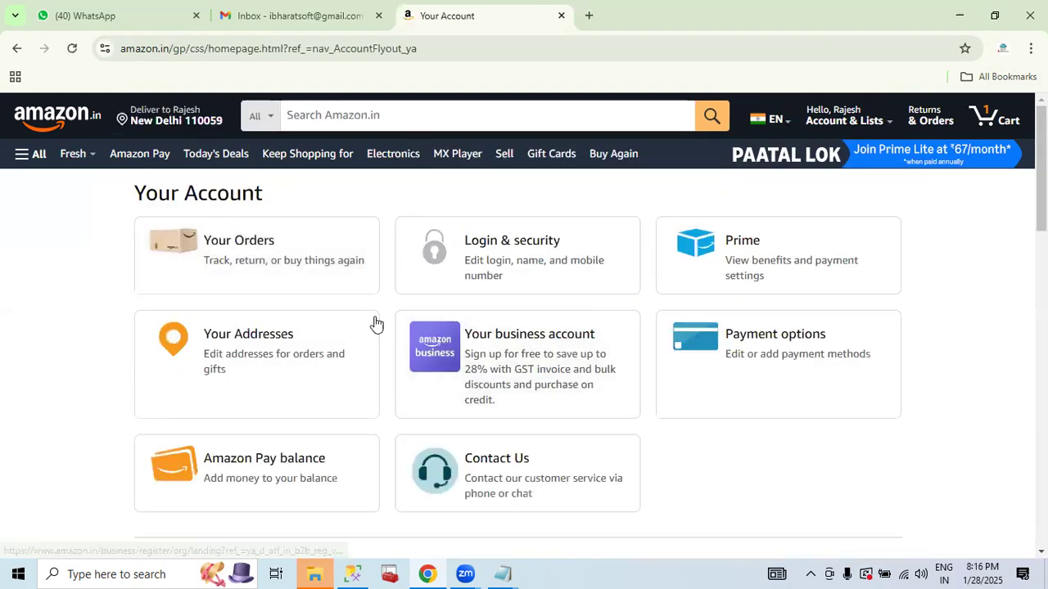
pyautogui.click(225, 341)
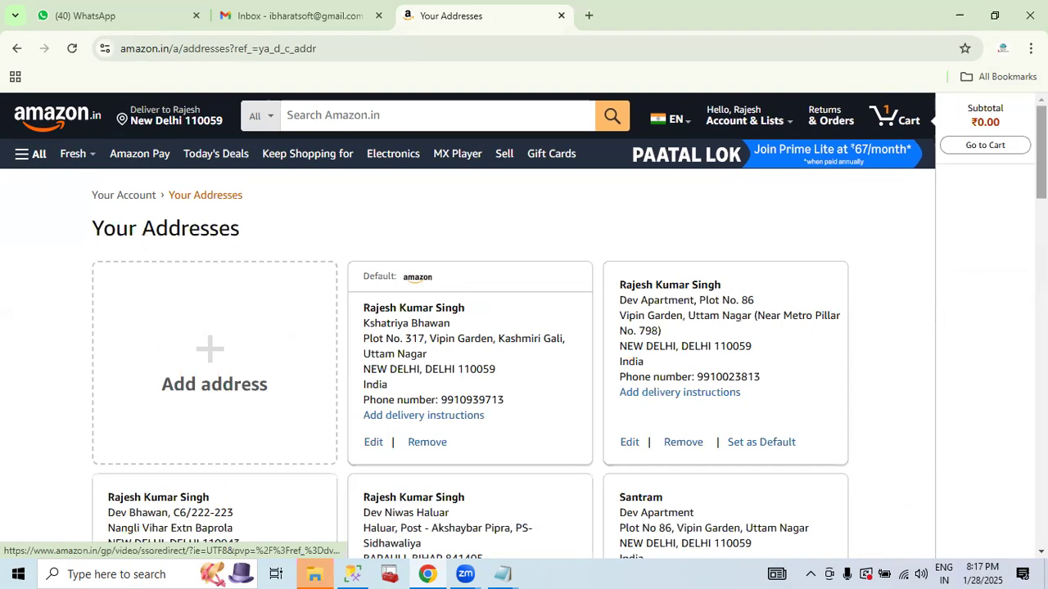
# Step: From Your Account, view the Amazon Pay balance page and the main Amazon Pay page
pyautogui.moveTo(745, 120)
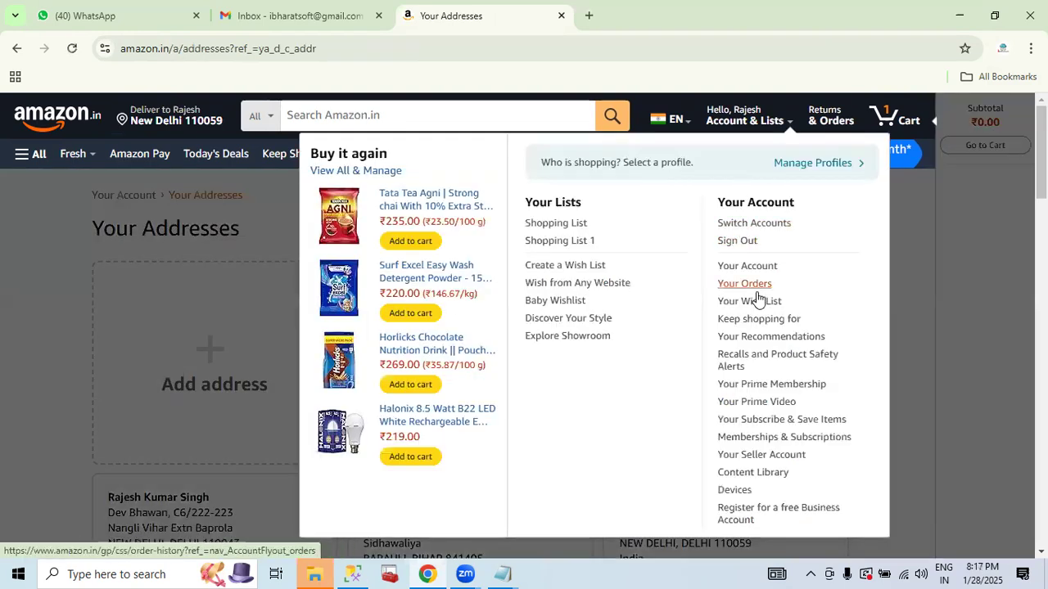
pyautogui.click(749, 269)
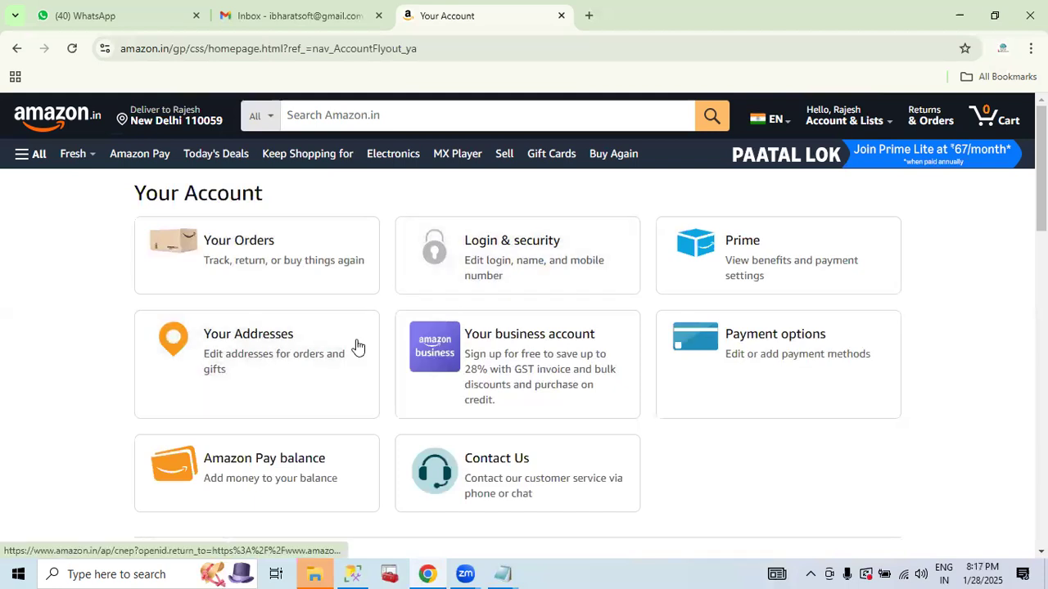
pyautogui.click(260, 471)
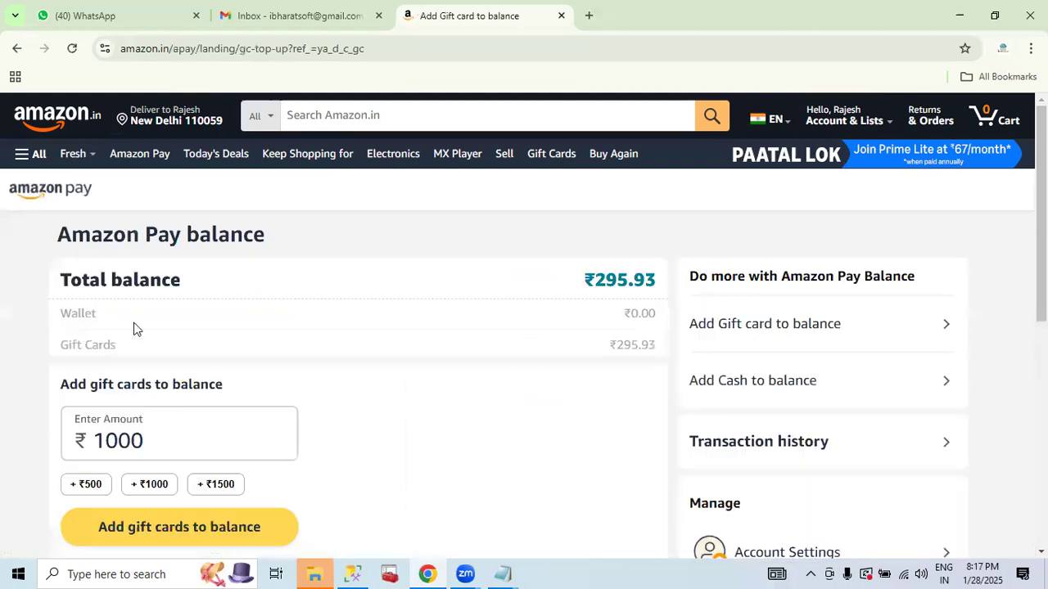
pyautogui.click(140, 154)
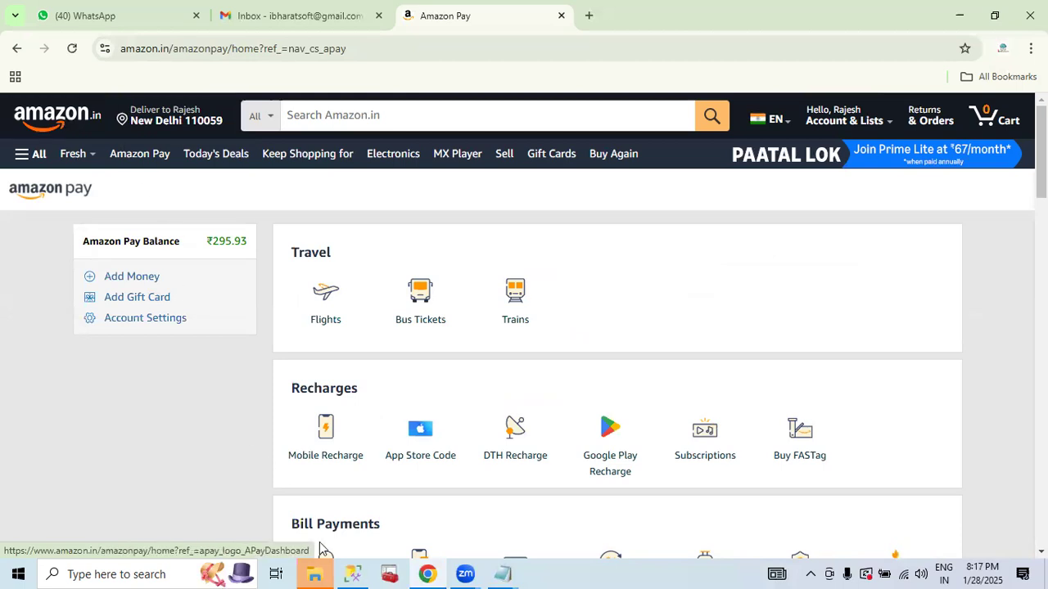
# Step: Switch back to SQL Server Management Studio with the SQLQuery5.sql script
pyautogui.click(353, 574)
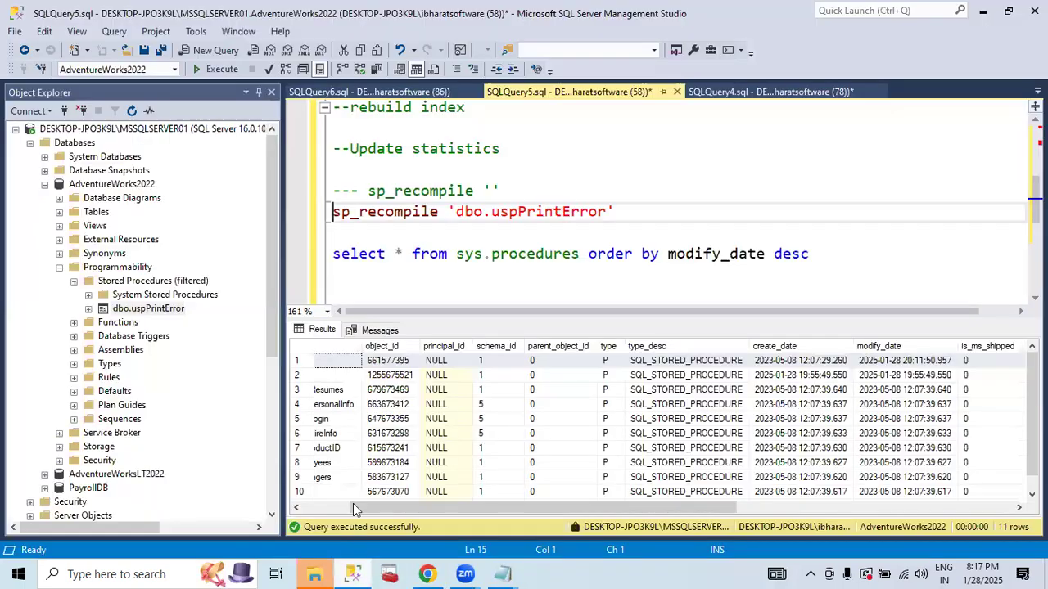
# Step: Collapse the AdventureWorks2022 database, launch SQL Server Profiler and connect to the DESKTOP-JPO3K9L\MSSQLSERVER01 database engine with Windows Authentication
pyautogui.click(272, 283)
pyautogui.click(45, 186)
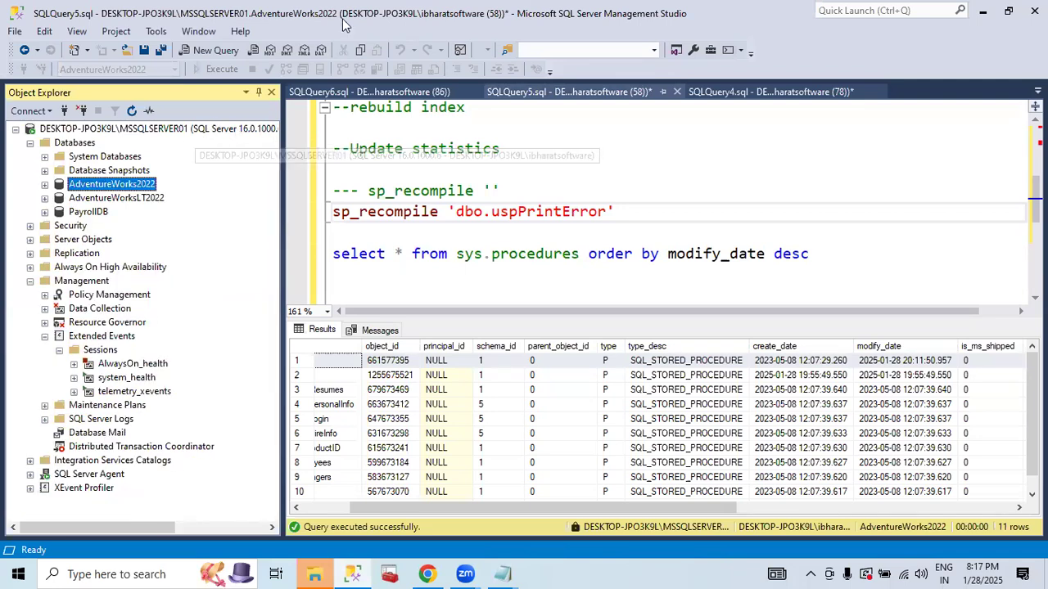
pyautogui.click(160, 35)
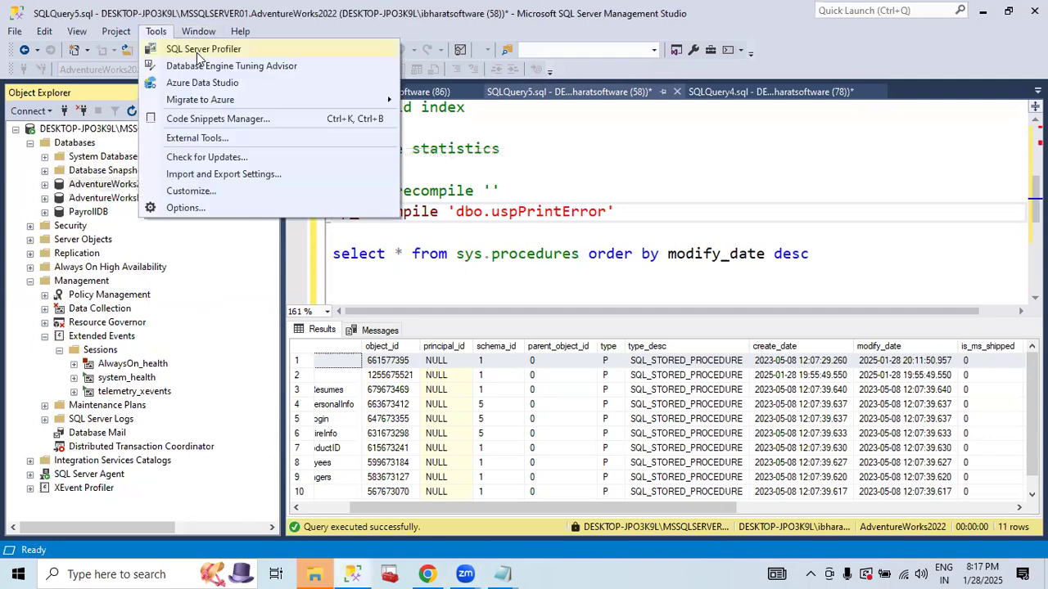
pyautogui.click(201, 50)
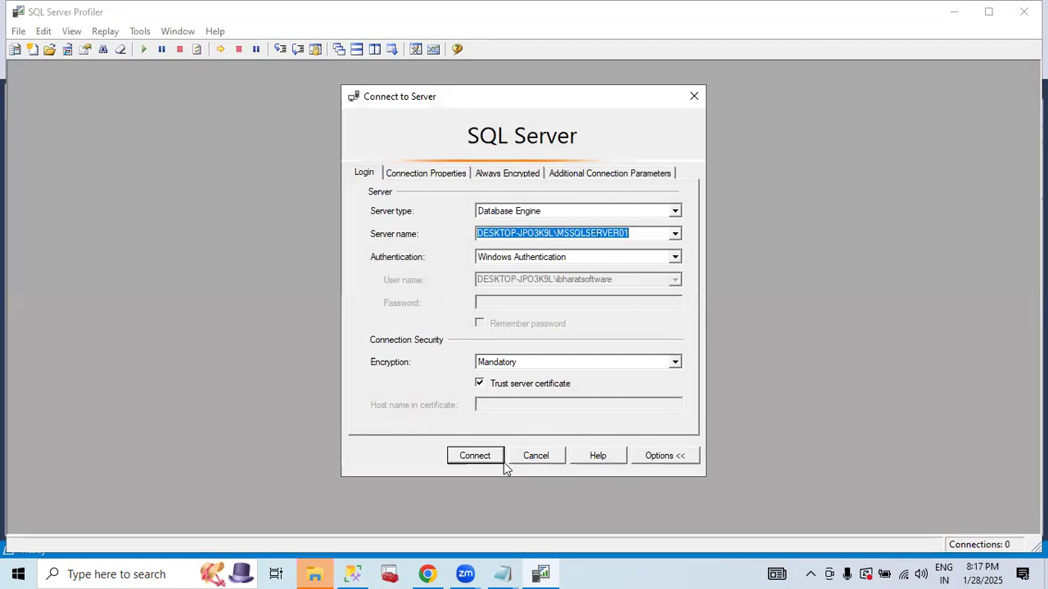
pyautogui.click(483, 456)
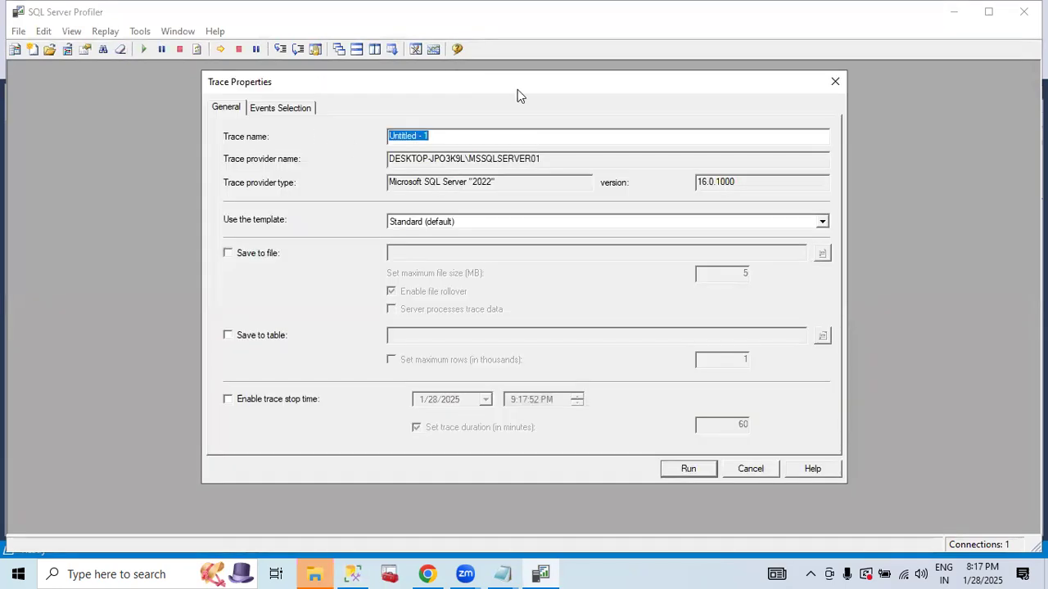
# Step: Name the new trace SQLQueryProcedure and keep the Standard (default) template
pyautogui.click(317, 33)
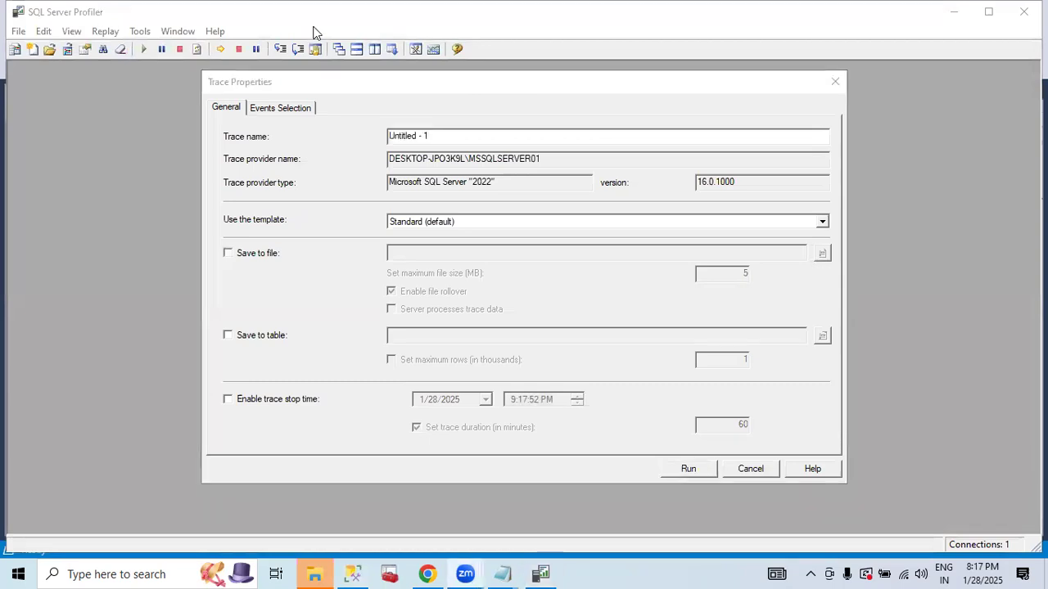
pyautogui.click(269, 140)
pyautogui.write('SQL')
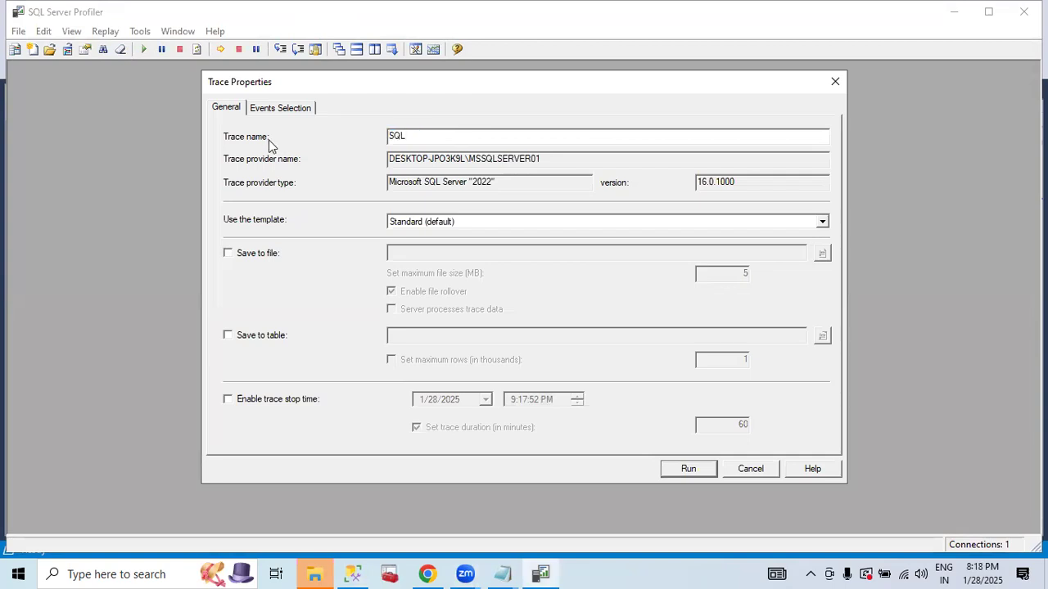
pyautogui.write('QueryProcedure')
pyautogui.click(432, 226)
pyautogui.click(426, 231)
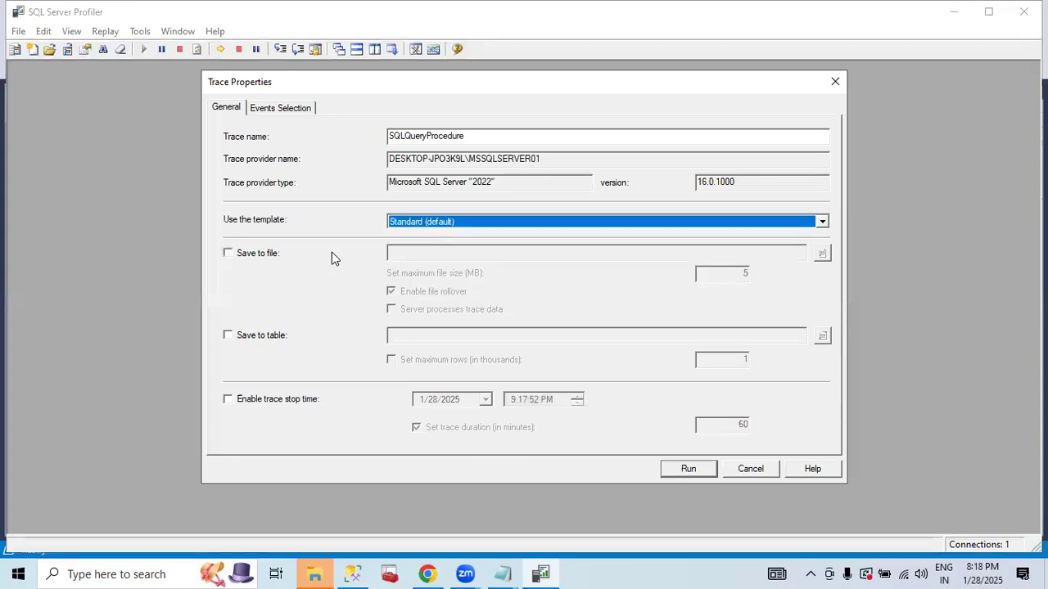
# Step: Show all events in the trace's event selection and collapse the Security Audit and Sessions groups to reach Stored Procedures
pyautogui.click(275, 109)
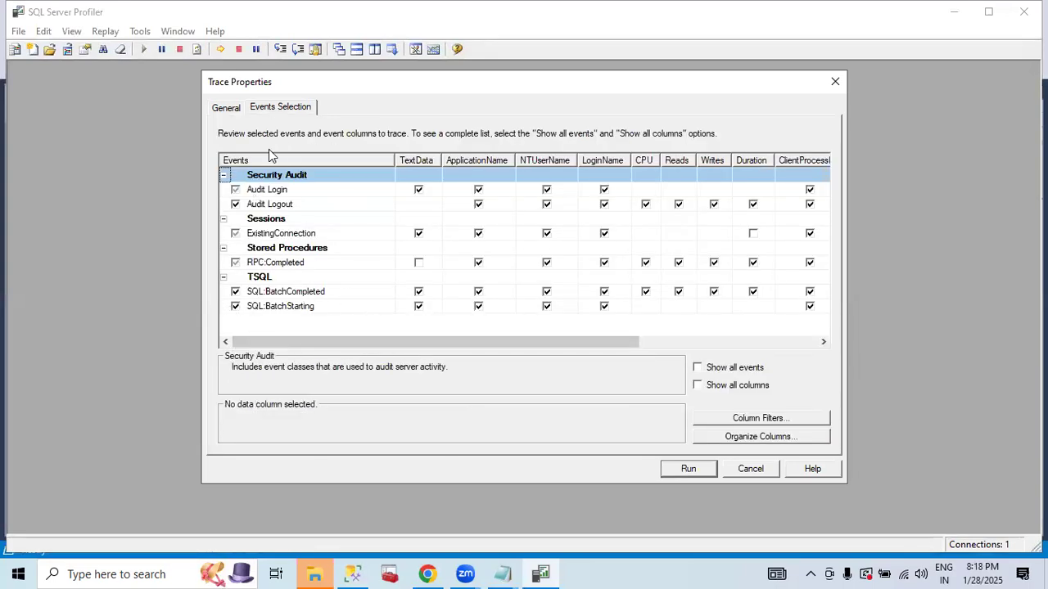
pyautogui.click(698, 368)
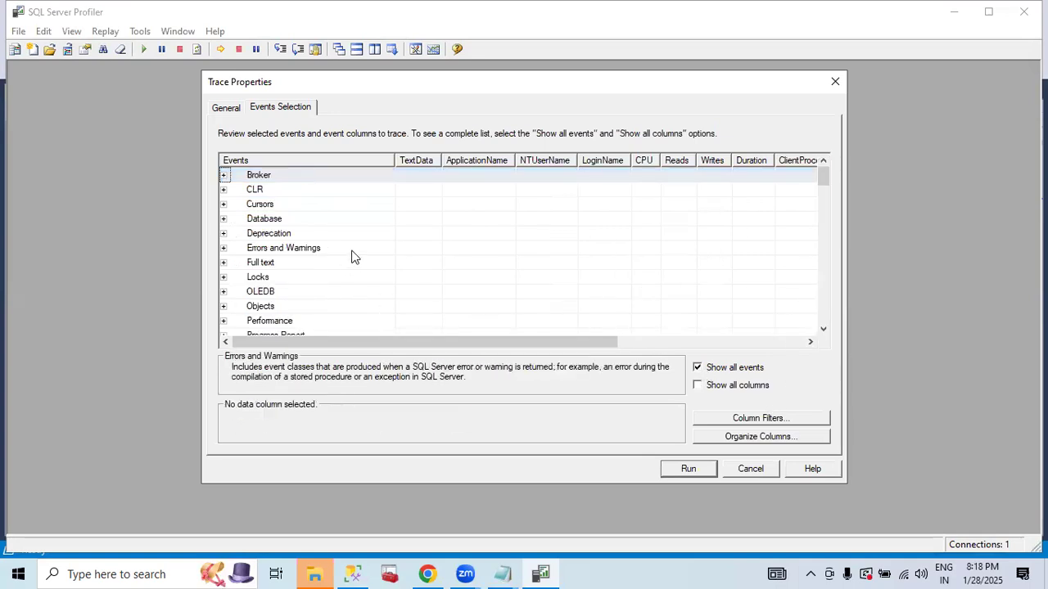
pyautogui.scroll(-4, 354, 257)
pyautogui.scroll(-3, 350, 264)
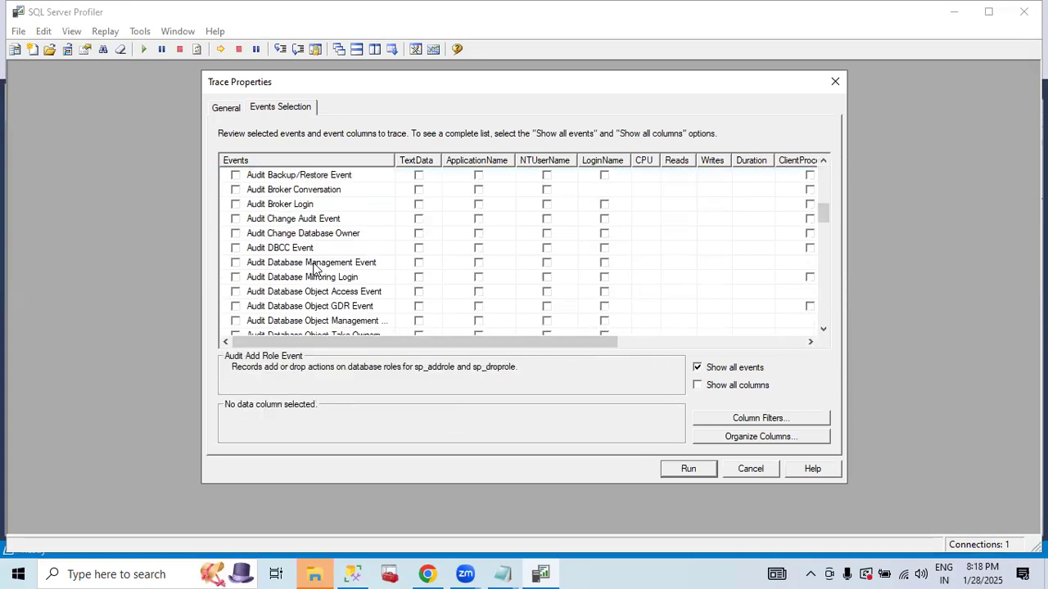
pyautogui.scroll(4, 227, 205)
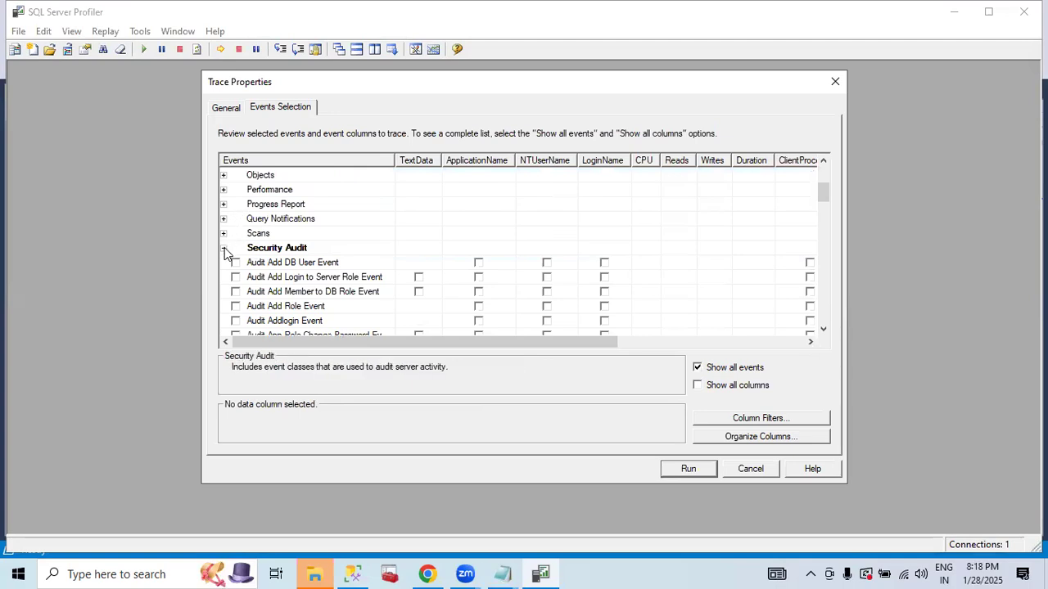
pyautogui.click(224, 250)
pyautogui.click(223, 277)
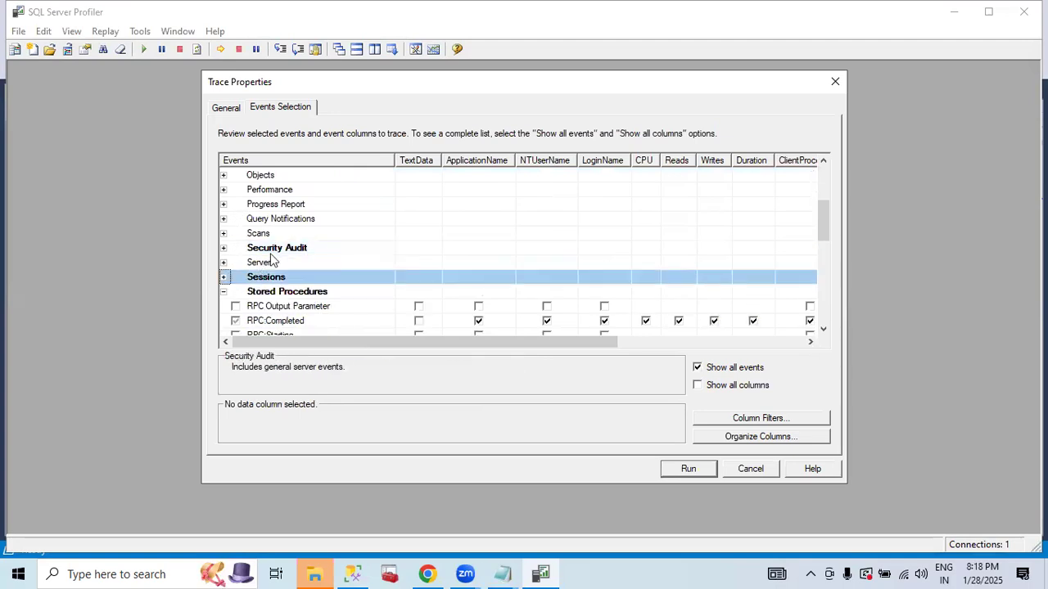
pyautogui.scroll(-3, 273, 260)
pyautogui.scroll(1, 276, 206)
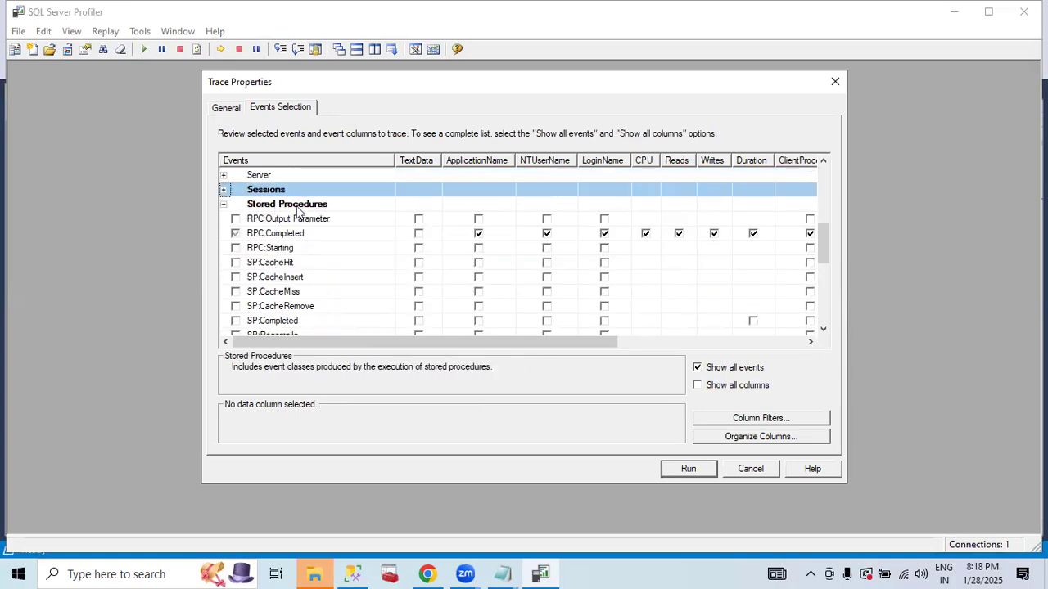
# Step: Include RPC:Completed with all its columns and SP:Completed from the Stored Procedures events in the trace
pyautogui.click(235, 234)
pyautogui.click(236, 233)
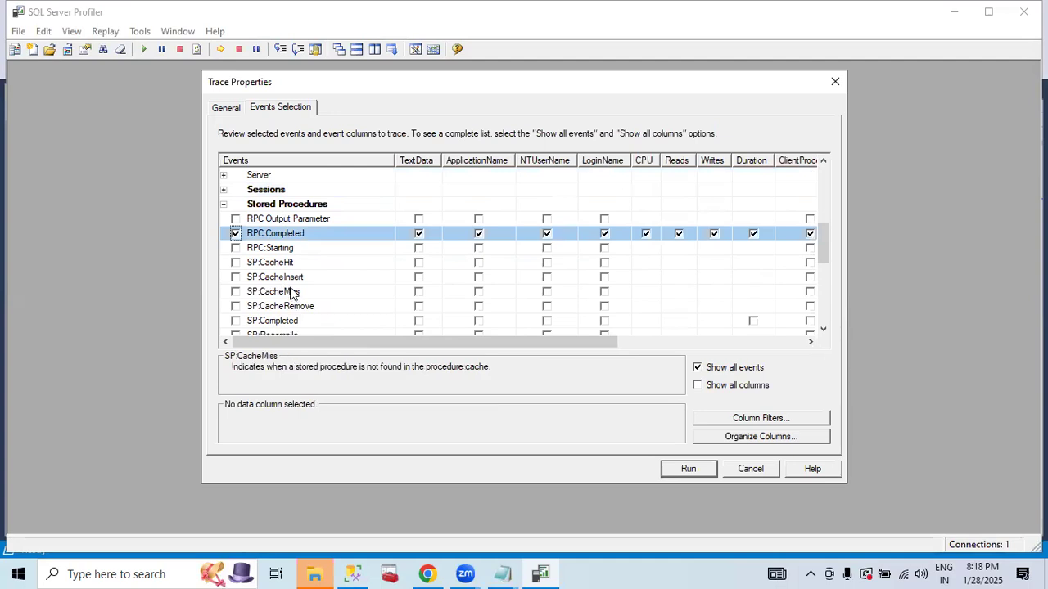
pyautogui.scroll(-1, 293, 293)
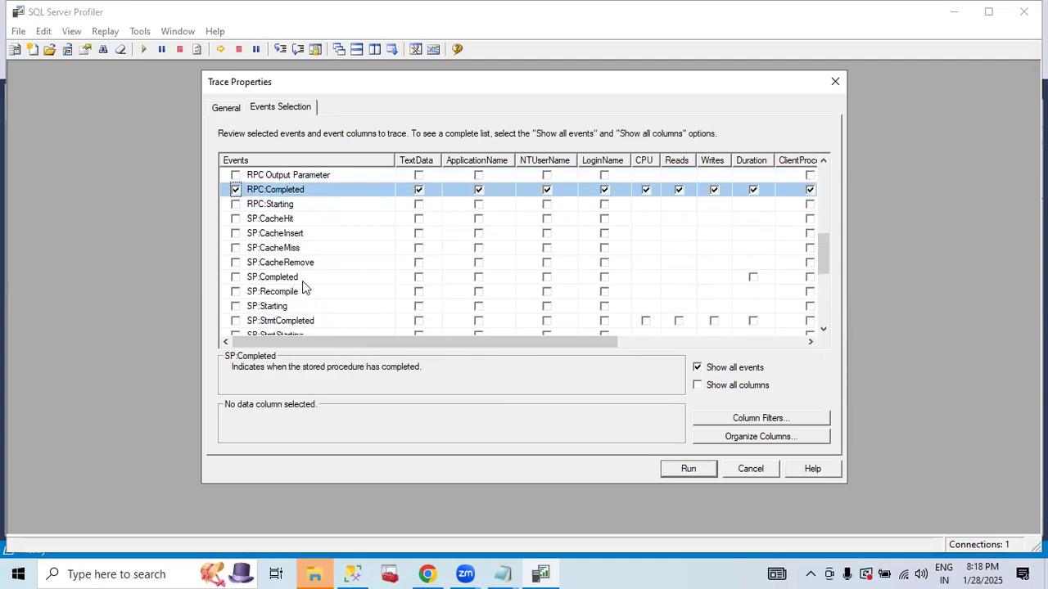
pyautogui.click(236, 278)
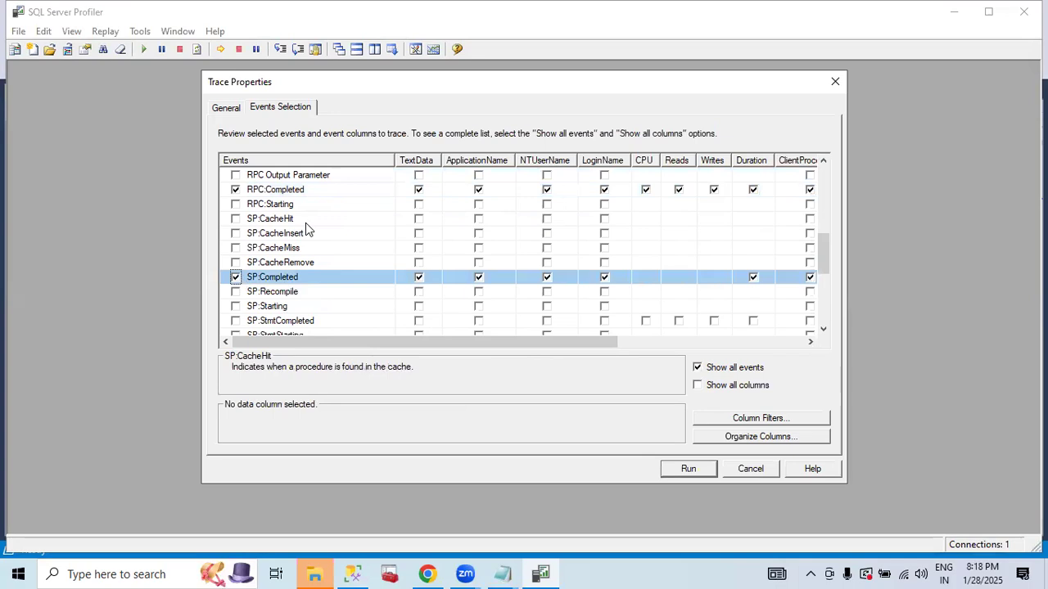
# Step: Exclude the SQL:BatchStarting event under TSQL from the trace and return to the SP:Completed event
pyautogui.scroll(-1, 310, 246)
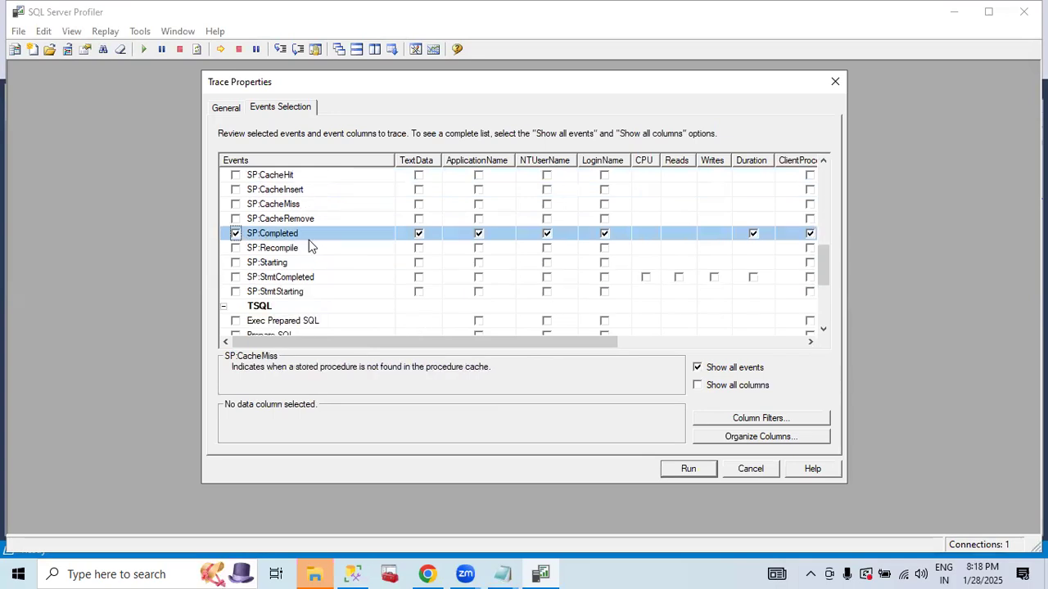
pyautogui.scroll(-1, 310, 246)
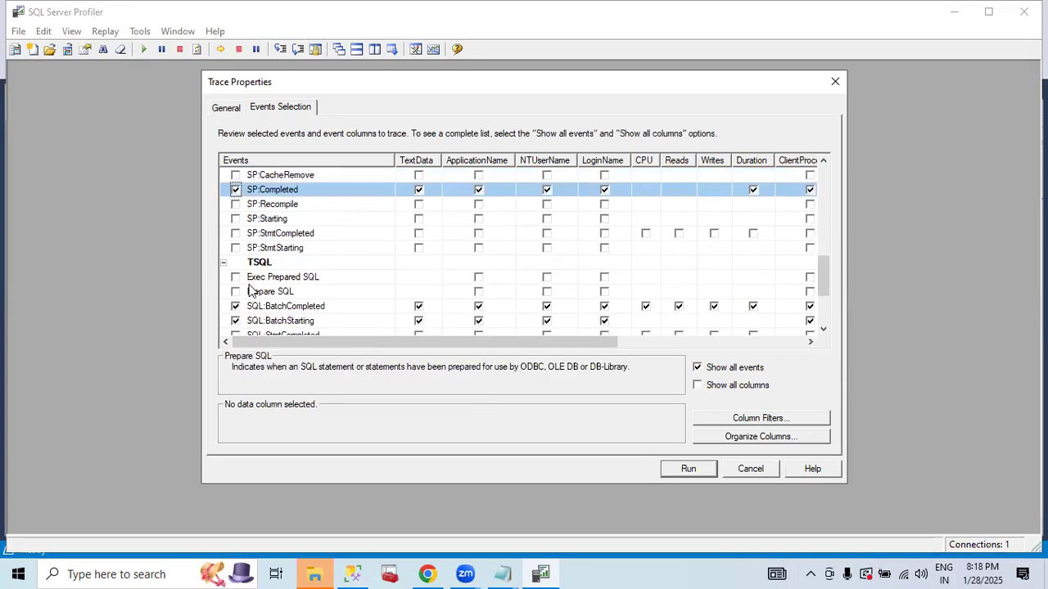
pyautogui.scroll(-1, 296, 282)
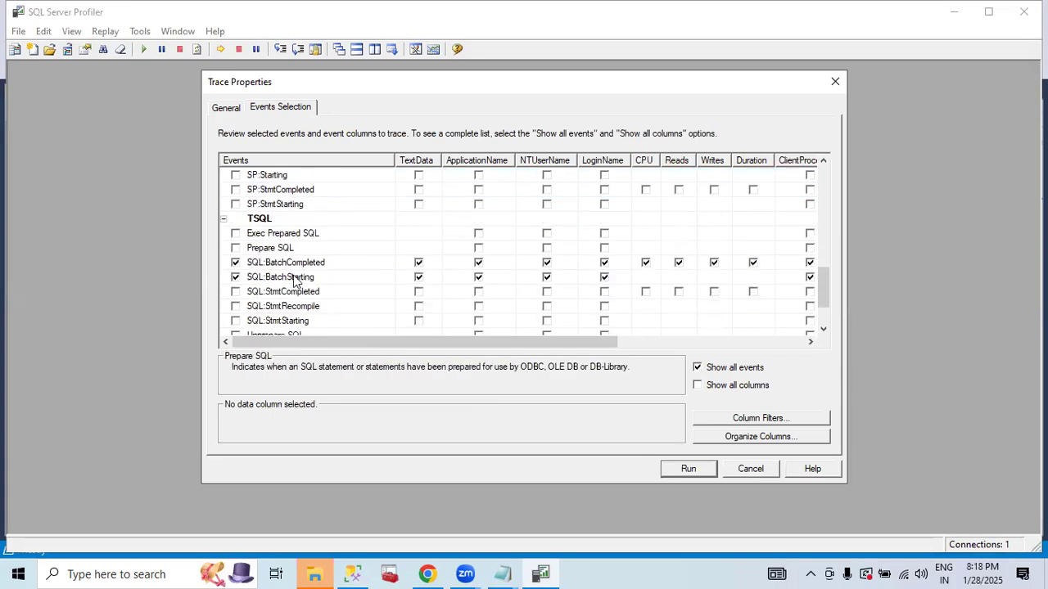
pyautogui.click(235, 277)
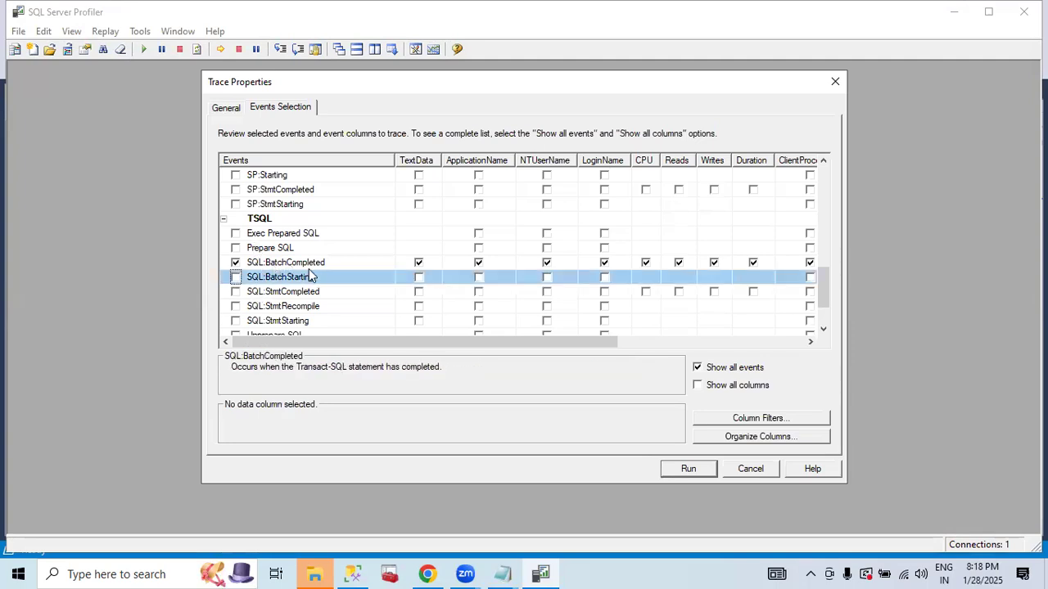
pyautogui.scroll(2, 309, 270)
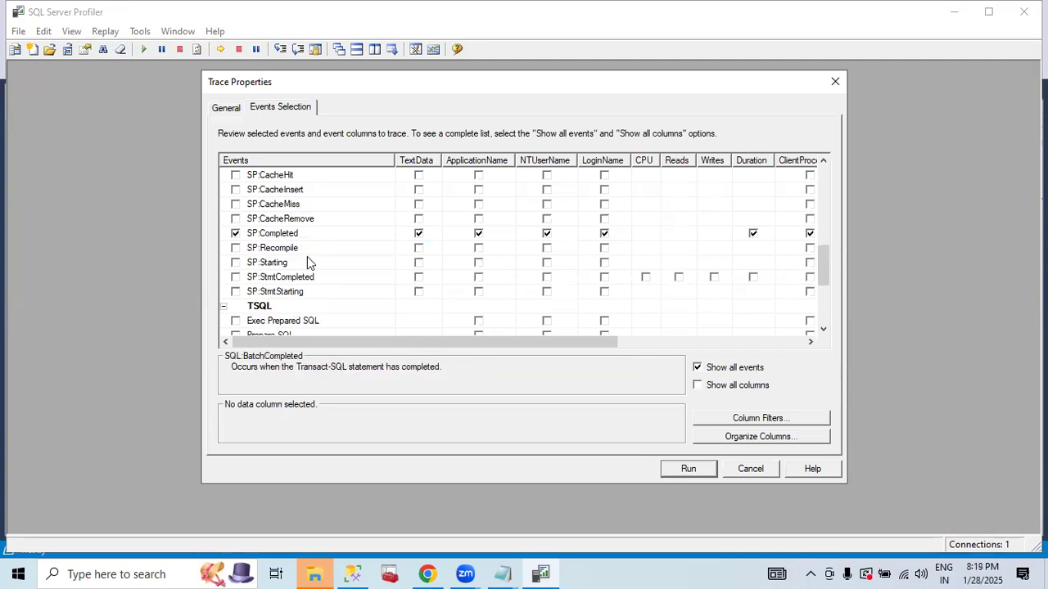
pyautogui.click(287, 235)
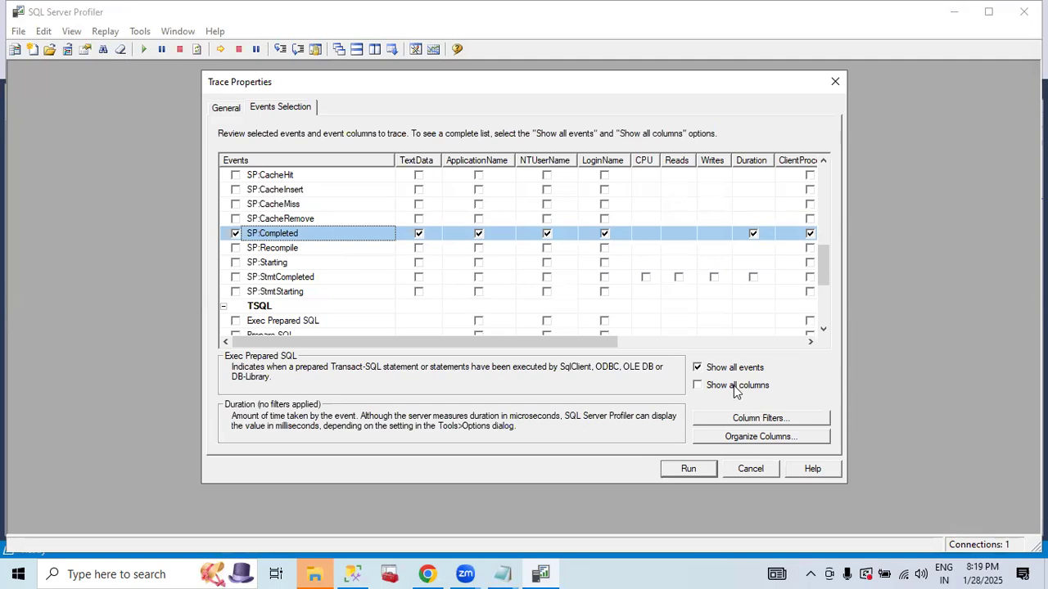
# Step: Check the column filters without changing them, and show all columns in the trace's event selection
pyautogui.click(757, 419)
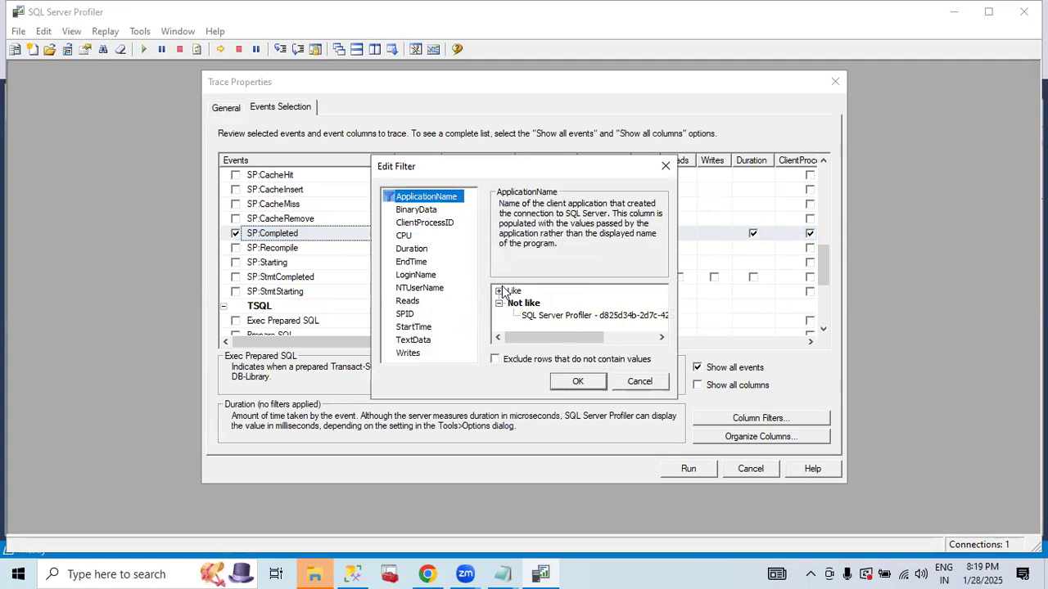
pyautogui.click(638, 383)
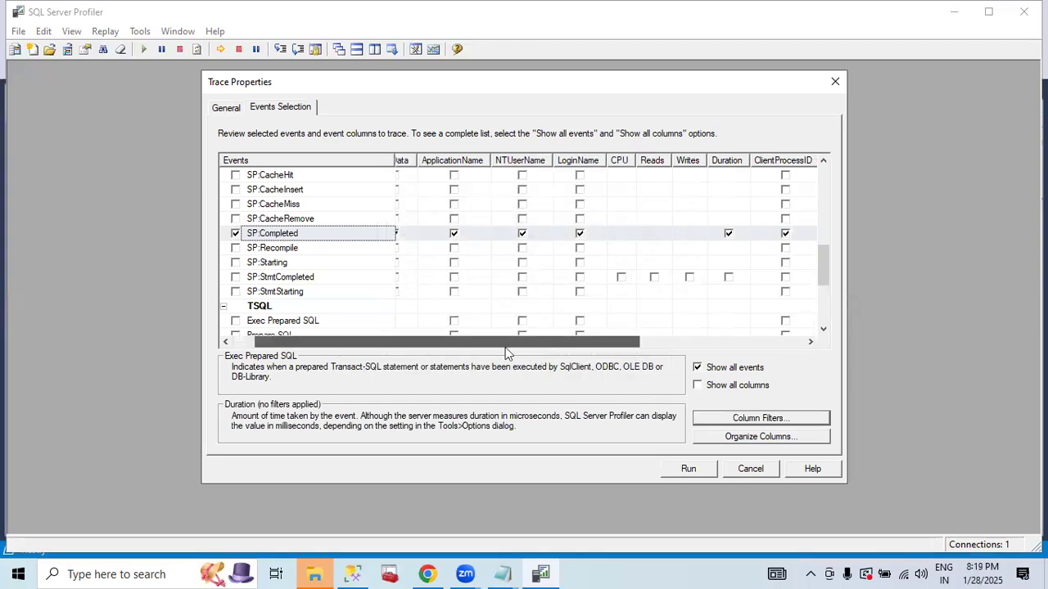
pyautogui.click(729, 386)
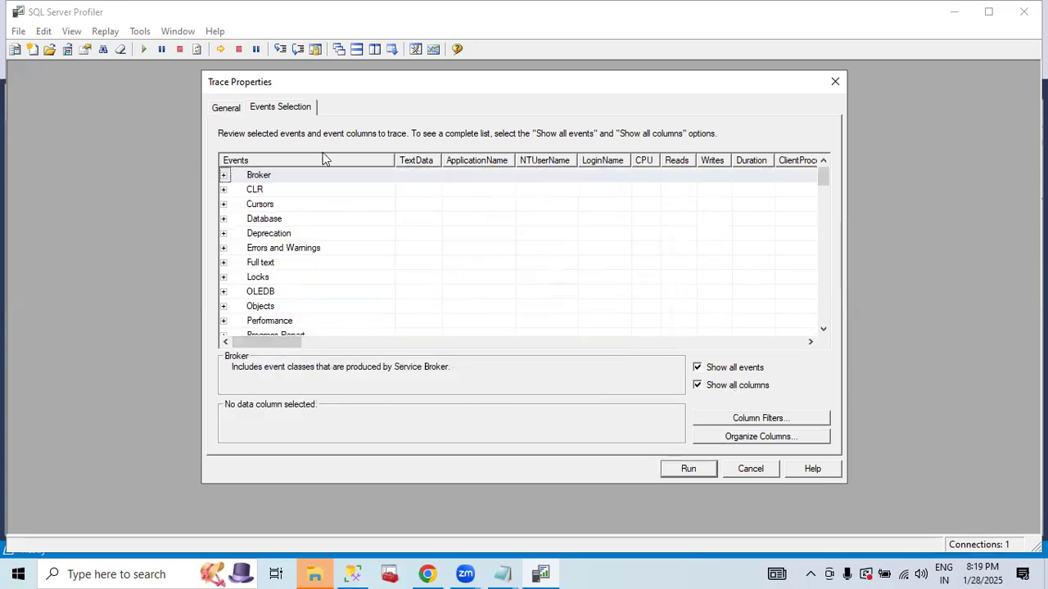
pyautogui.moveTo(309, 343); pyautogui.dragTo(171, 344)
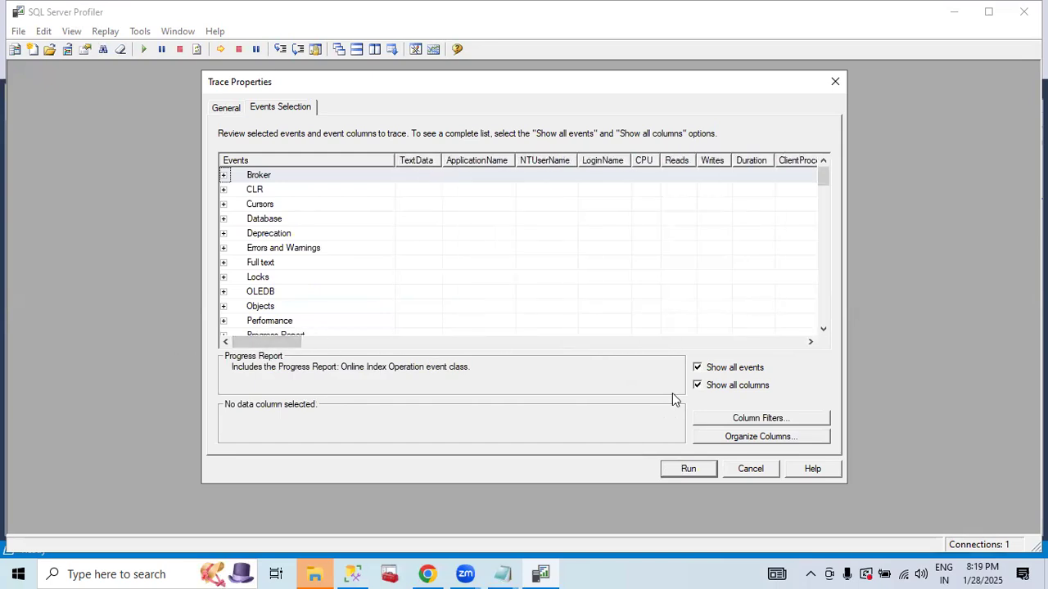
# Step: Run the SQLQueryProcedure trace, maximize its window and clear the captured events
pyautogui.click(688, 470)
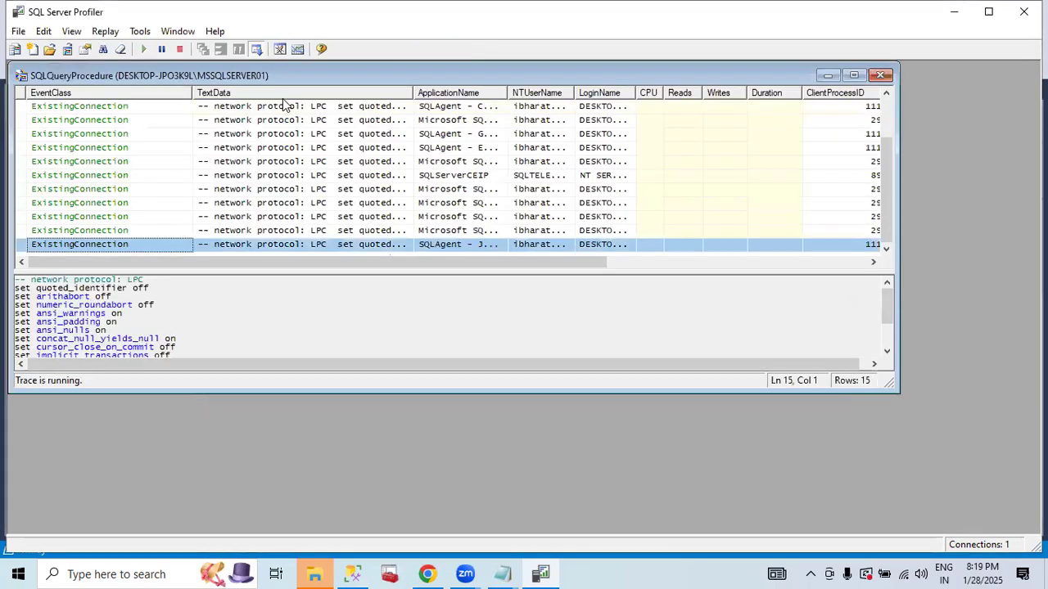
pyautogui.doubleClick(325, 80)
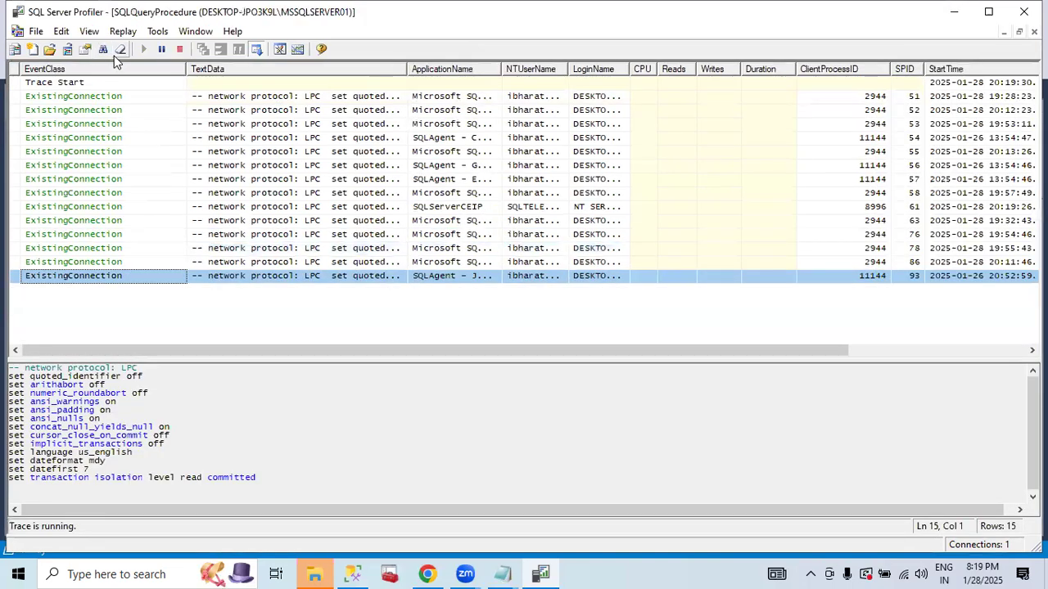
pyautogui.click(118, 52)
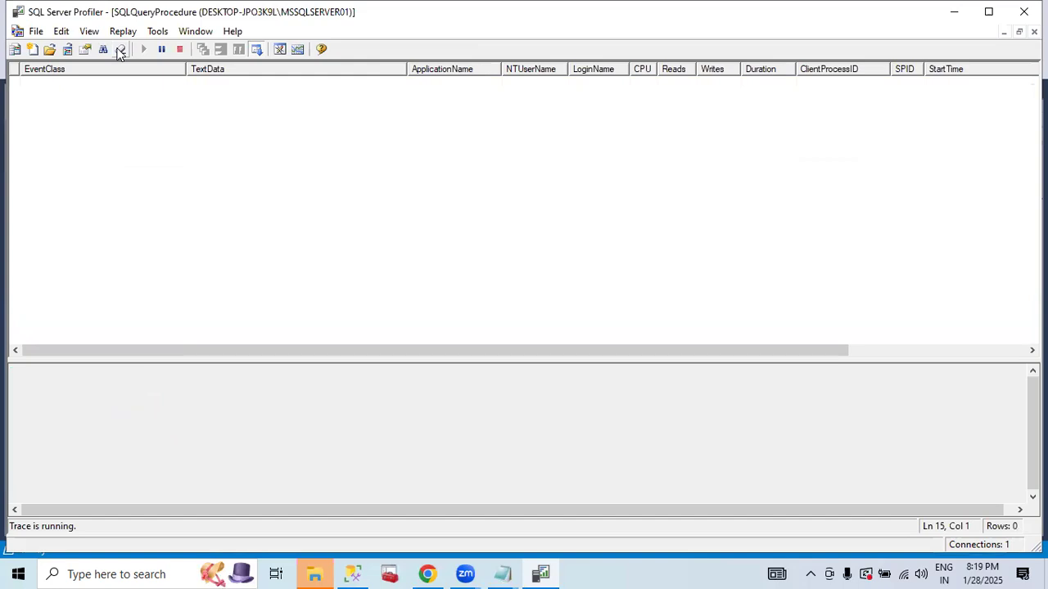
# Step: Switch to Chrome and open Amazon's Your Account page, and clear the trace window again back in SQL Server Profiler
pyautogui.click(421, 573)
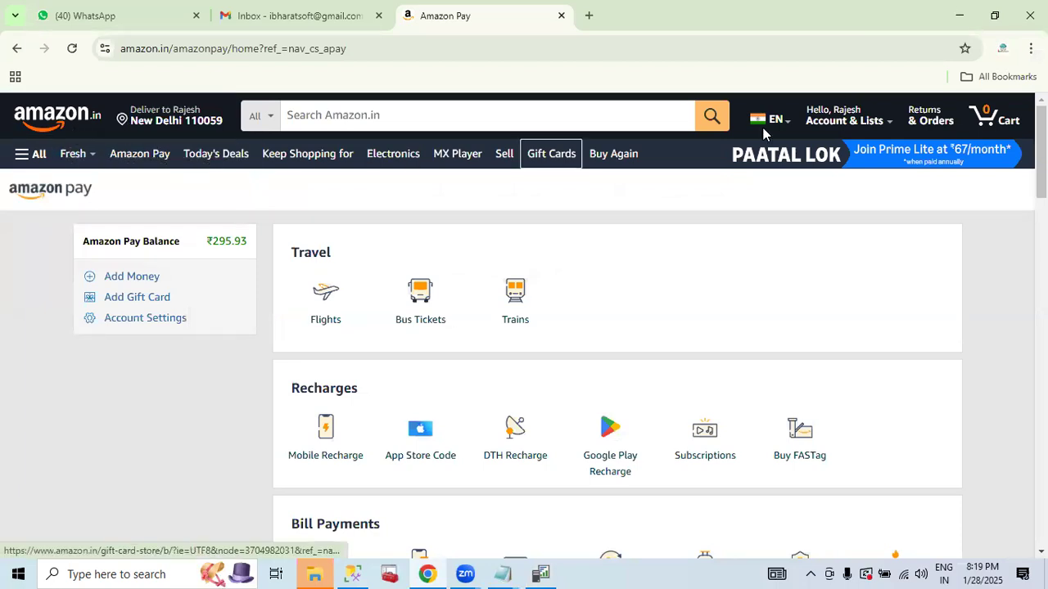
pyautogui.click(841, 119)
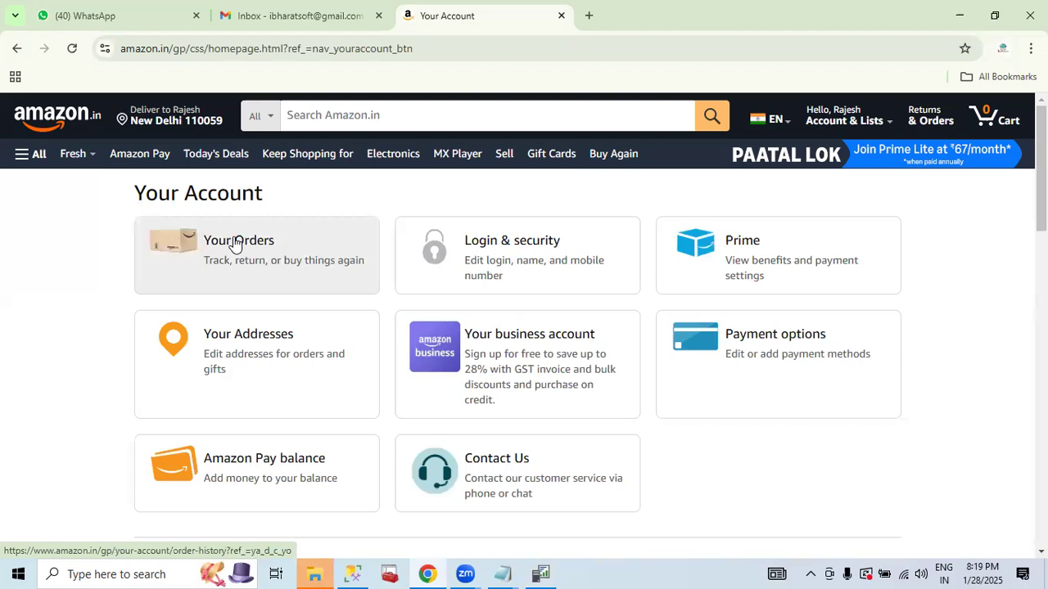
pyautogui.hotkey('alt', 'Tab')
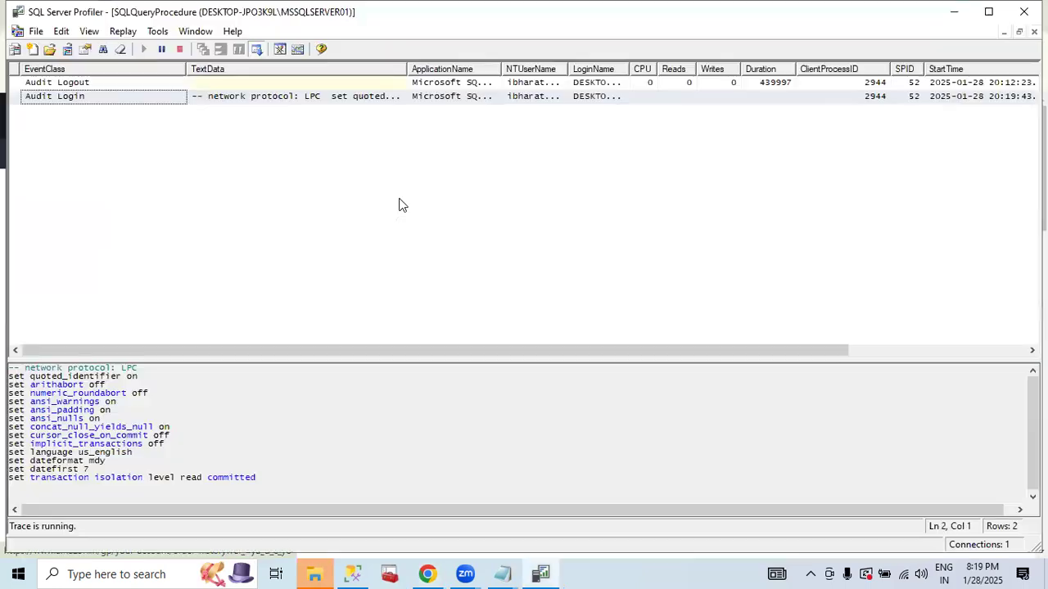
pyautogui.click(120, 51)
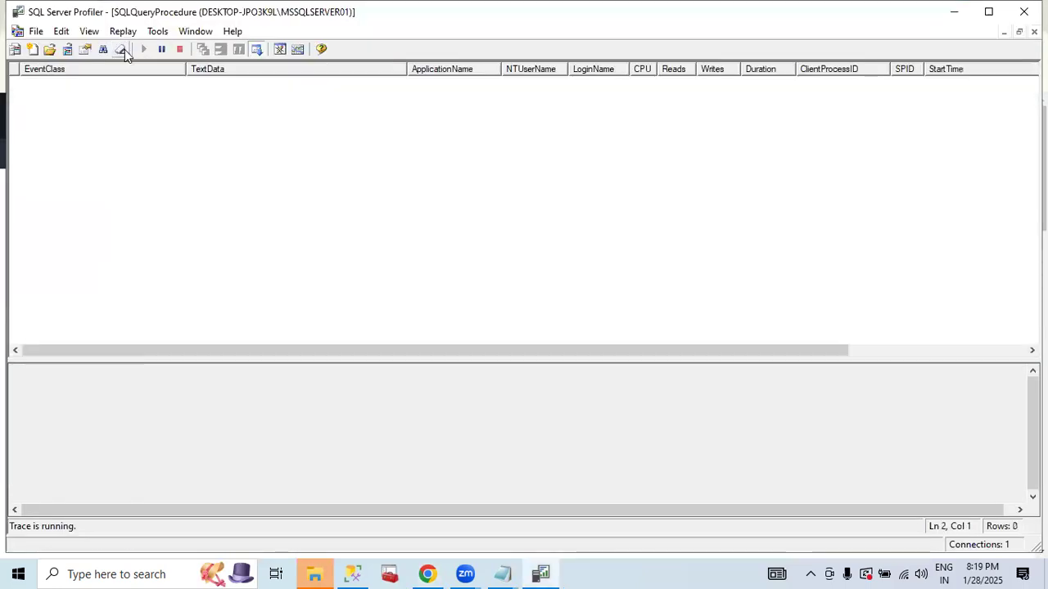
# Step: Open Your Orders on the Amazon page in Chrome and return to SQL Server Profiler to check the running trace
pyautogui.hotkey('alt', 'Tab')
pyautogui.click(235, 248)
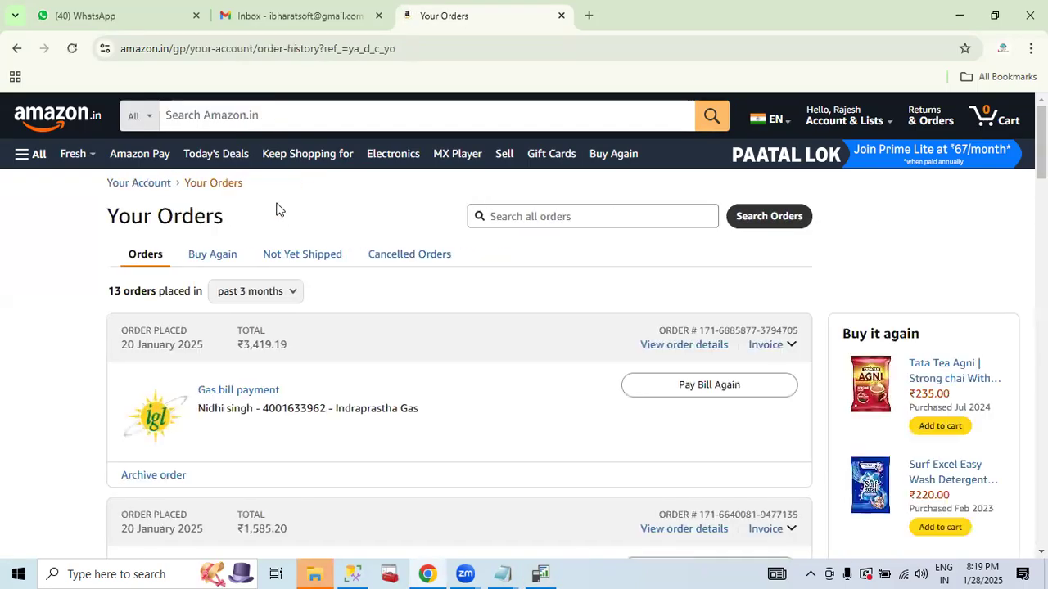
pyautogui.scroll(-5, 276, 207)
pyautogui.hotkey('alt', 'Tab')
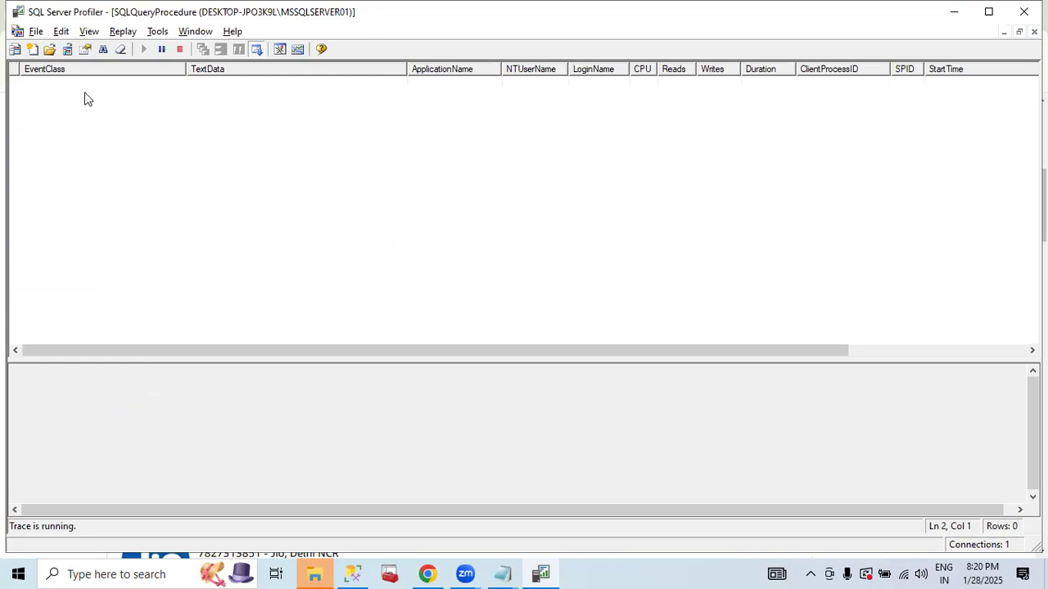
# Step: Compare the Your Orders page in Chrome with the running SQLQueryProcedure trace in SQL Server Profiler
pyautogui.hotkey('alt', 'Tab')
pyautogui.scroll(3, 370, 154)
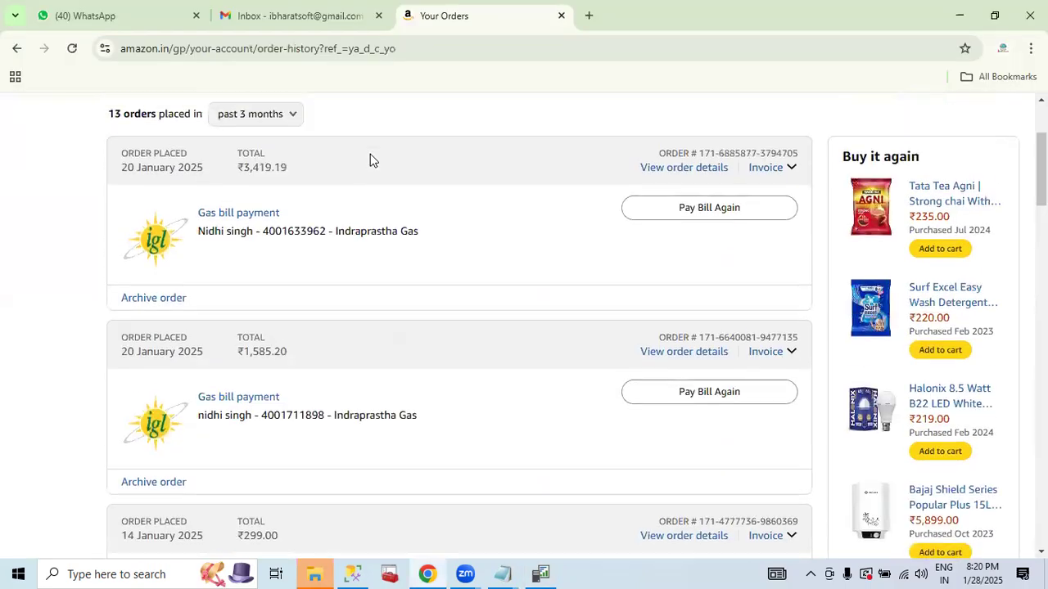
pyautogui.scroll(2, 370, 160)
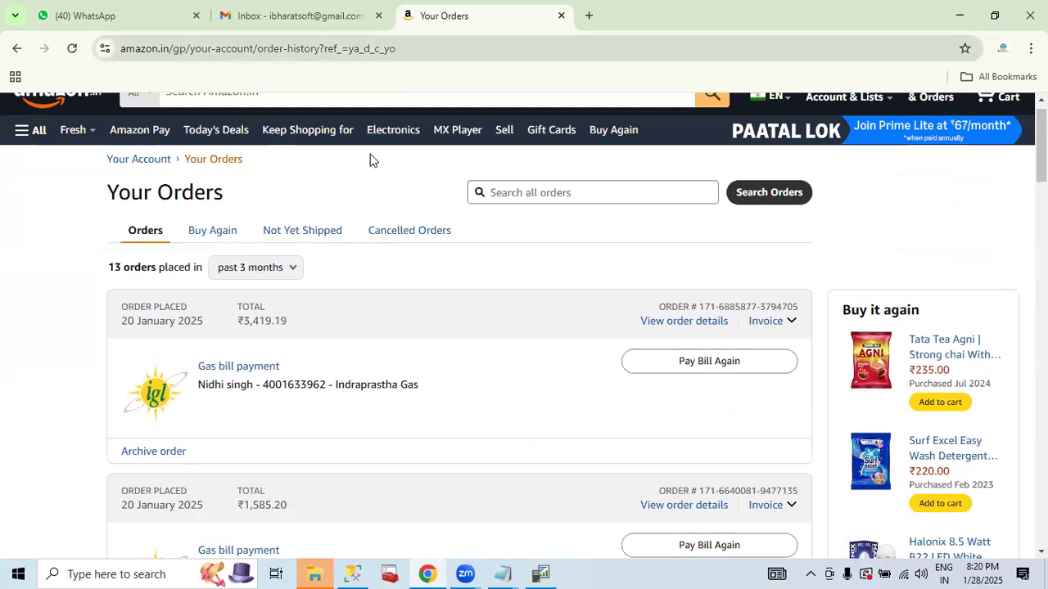
pyautogui.hotkey('alt', 'Tab')
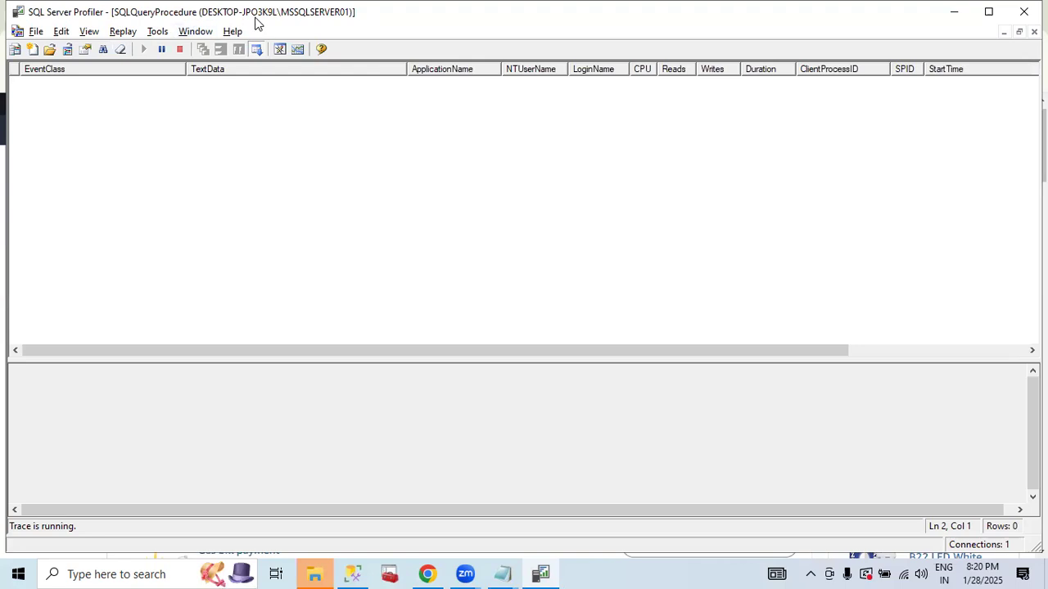
pyautogui.hotkey('alt', 'Tab')
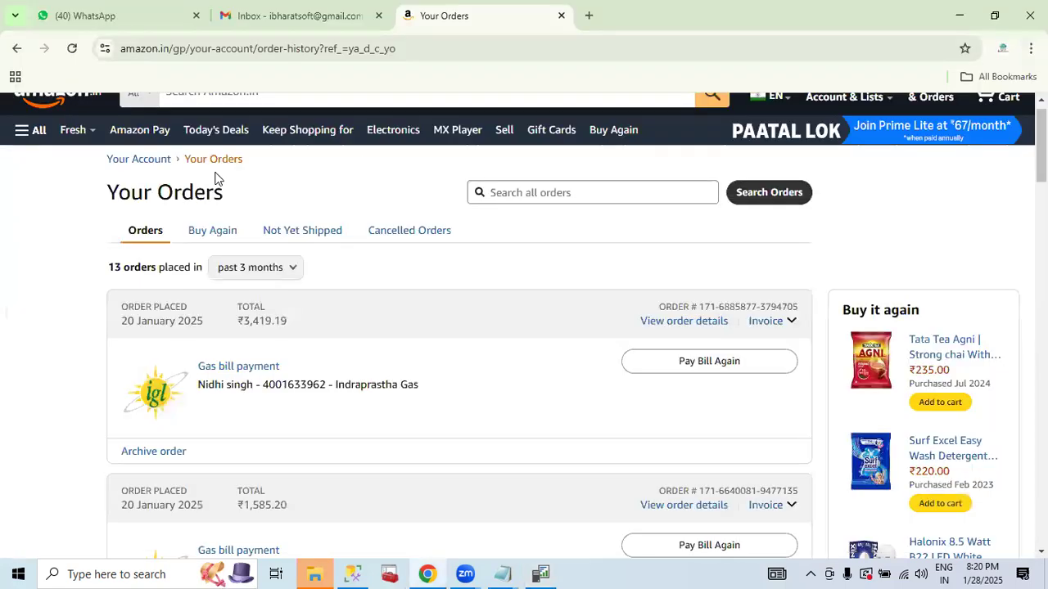
pyautogui.click(113, 49)
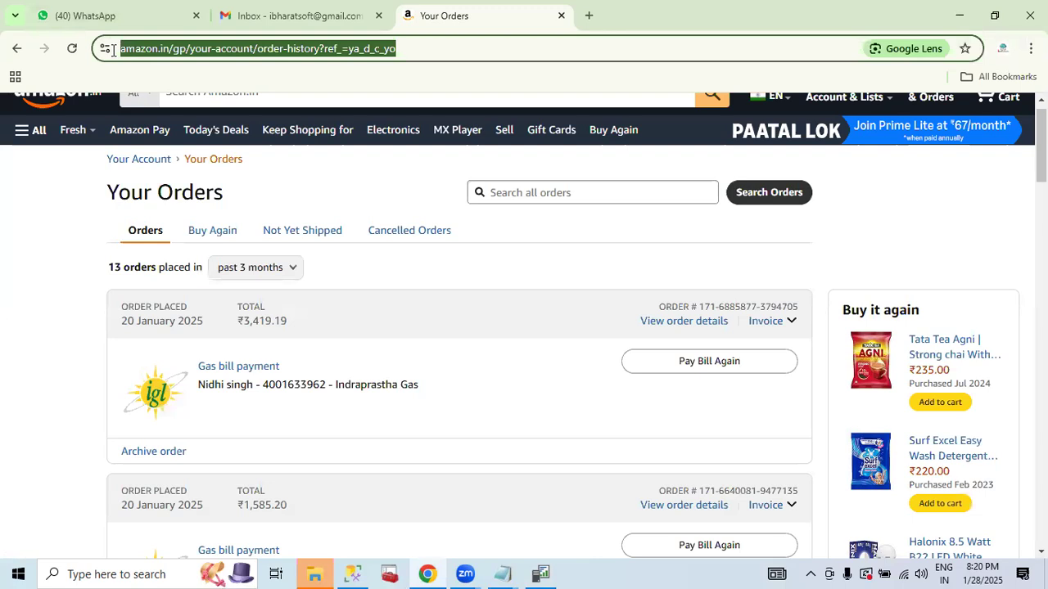
pyautogui.hotkey('alt', 'Tab')
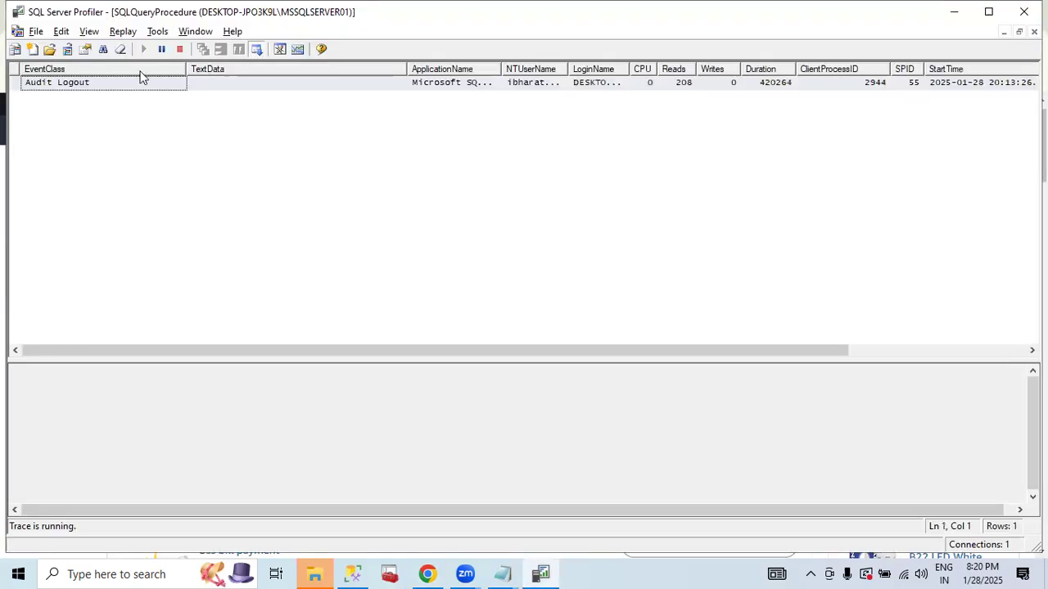
# Step: Clear the captured events and exit SQL Server Profiler while the trace is still running
pyautogui.click(122, 51)
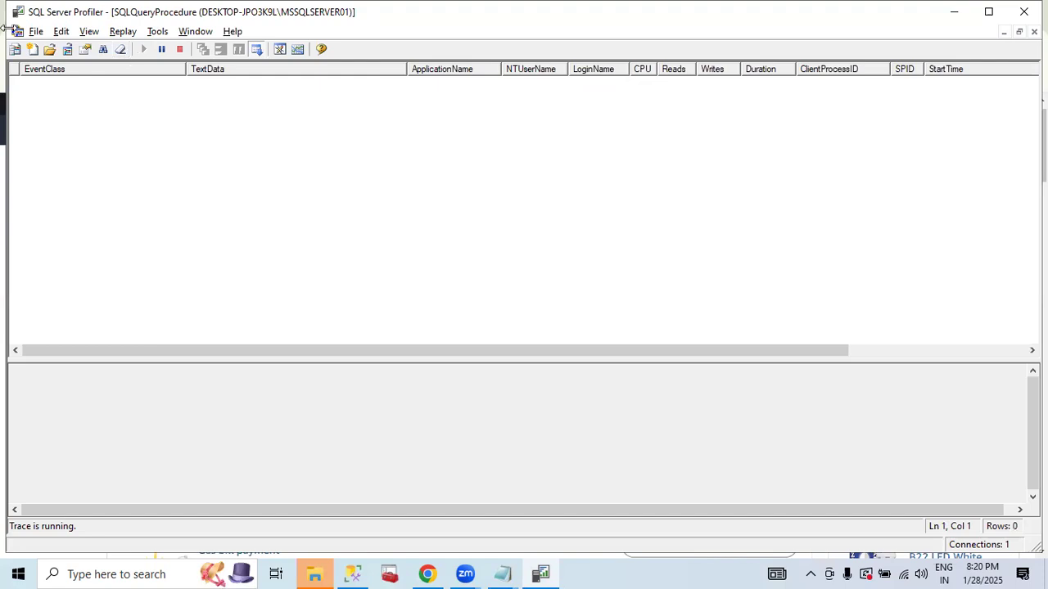
pyautogui.click(36, 33)
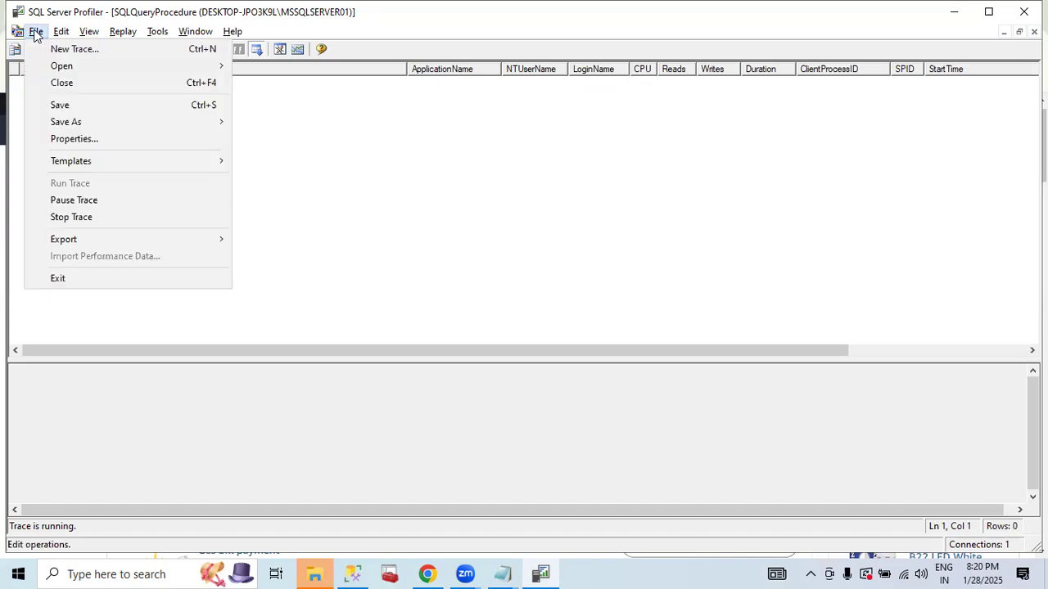
pyautogui.click(73, 279)
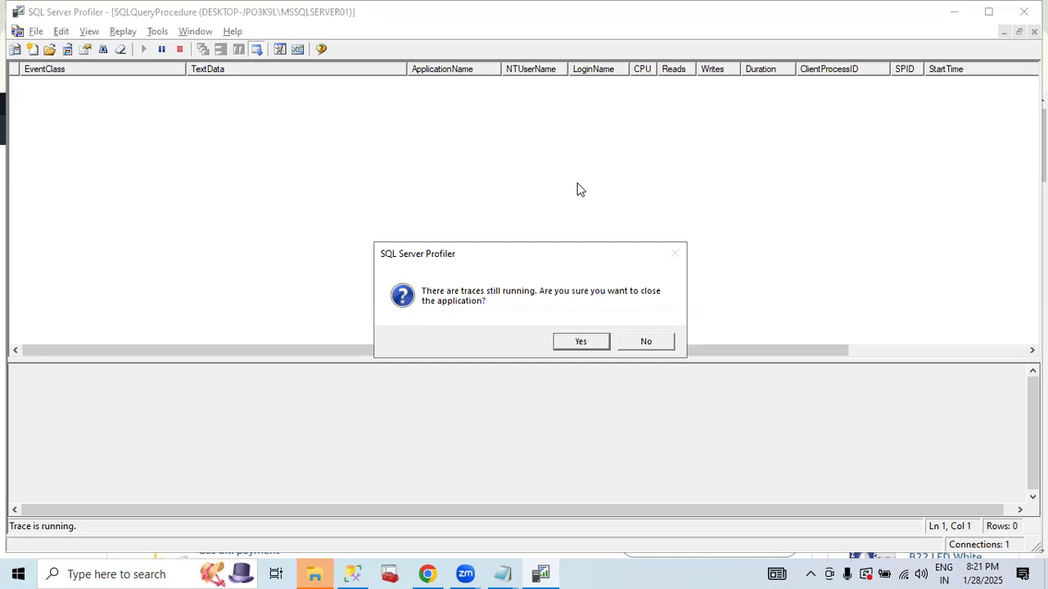
pyautogui.click(573, 343)
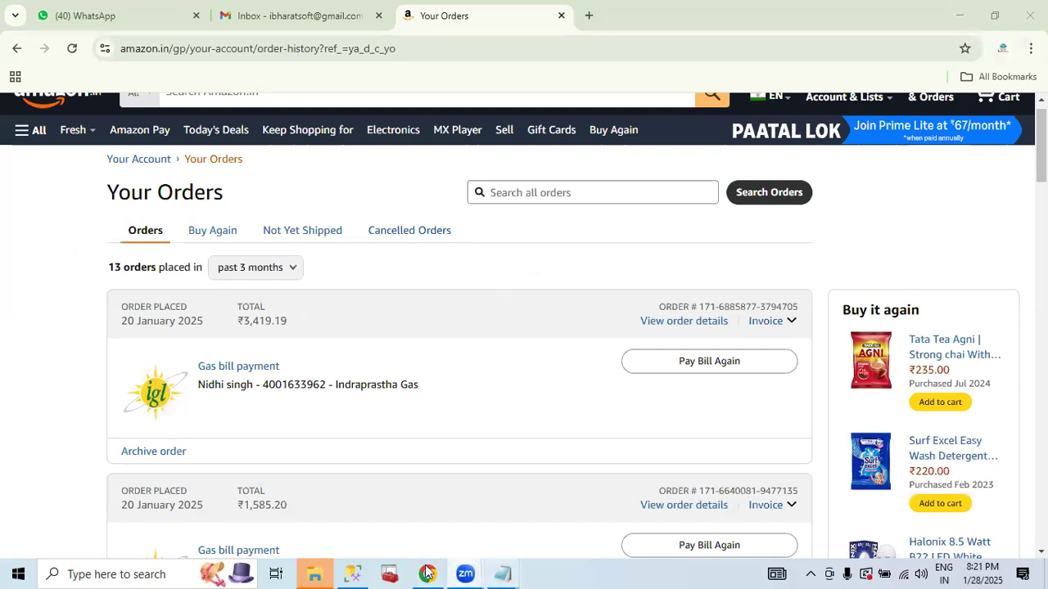
# Step: Switch to SQL Server Management Studio and show the server's Management folder contents with the Extended Events Sessions folder collapsed
pyautogui.click(365, 572)
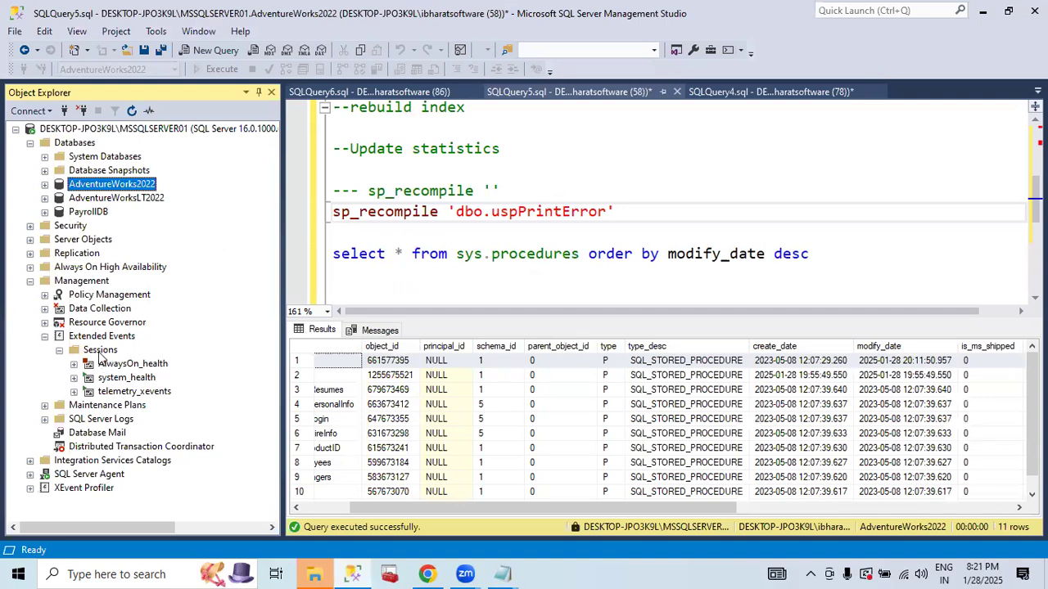
pyautogui.click(60, 351)
pyautogui.click(30, 280)
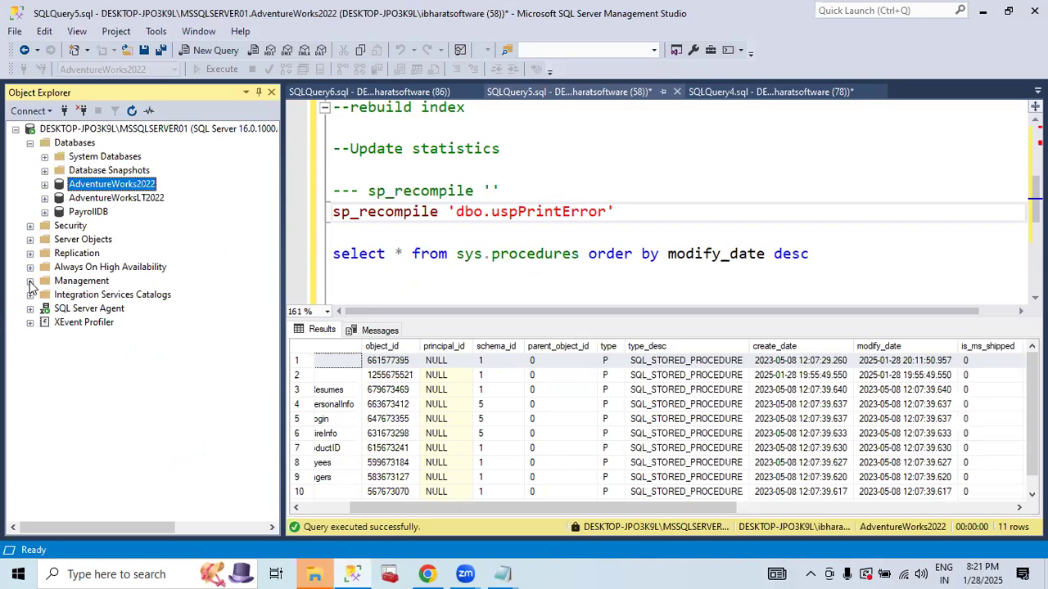
pyautogui.click(82, 130)
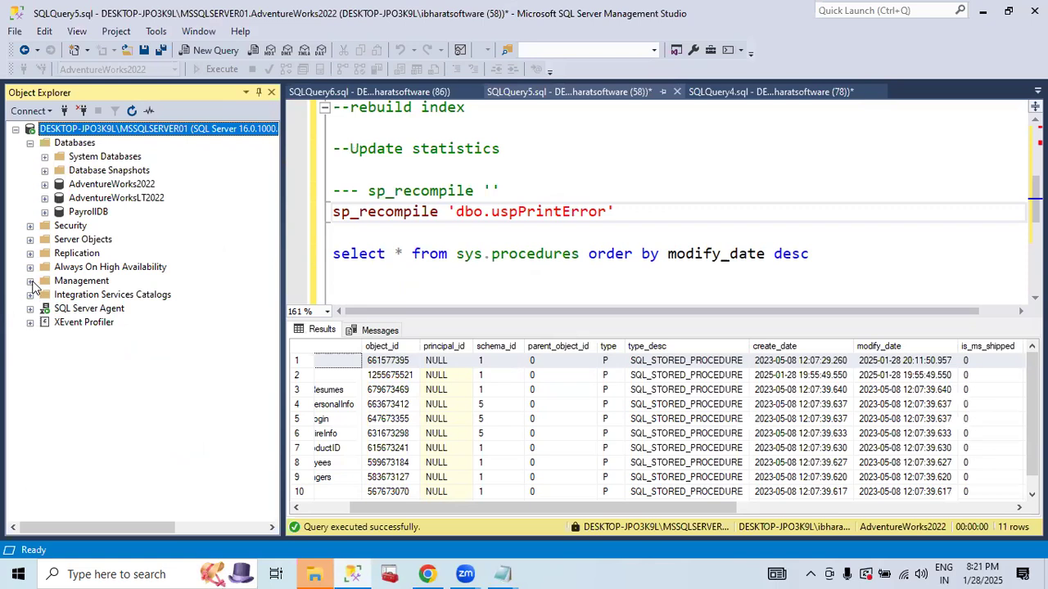
pyautogui.click(30, 281)
pyautogui.click(82, 282)
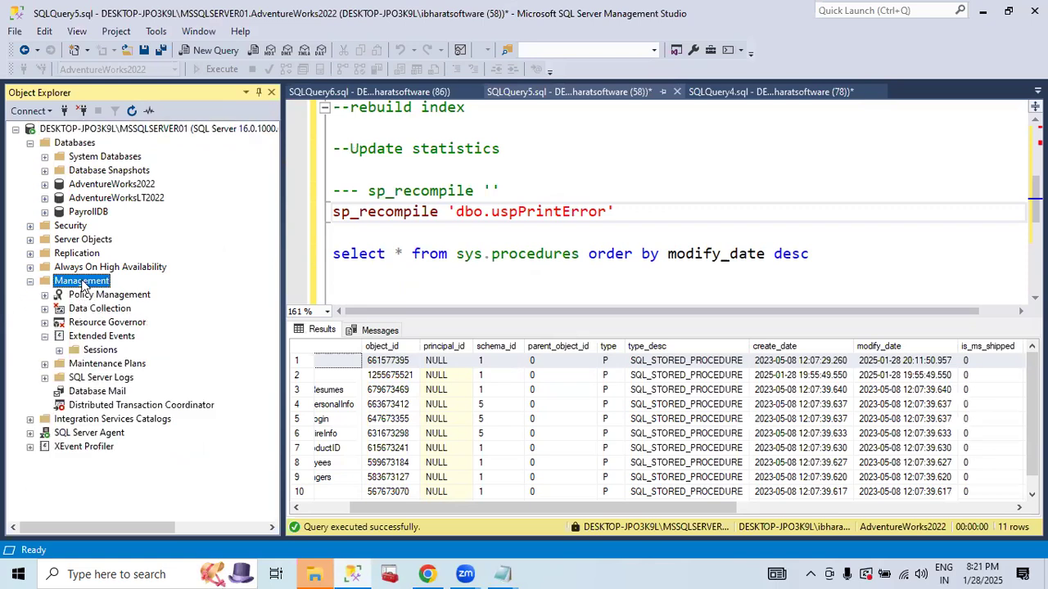
# Step: Start a new Extended Events session and name it SQLQueryAndProcedure
pyautogui.rightClick(97, 350)
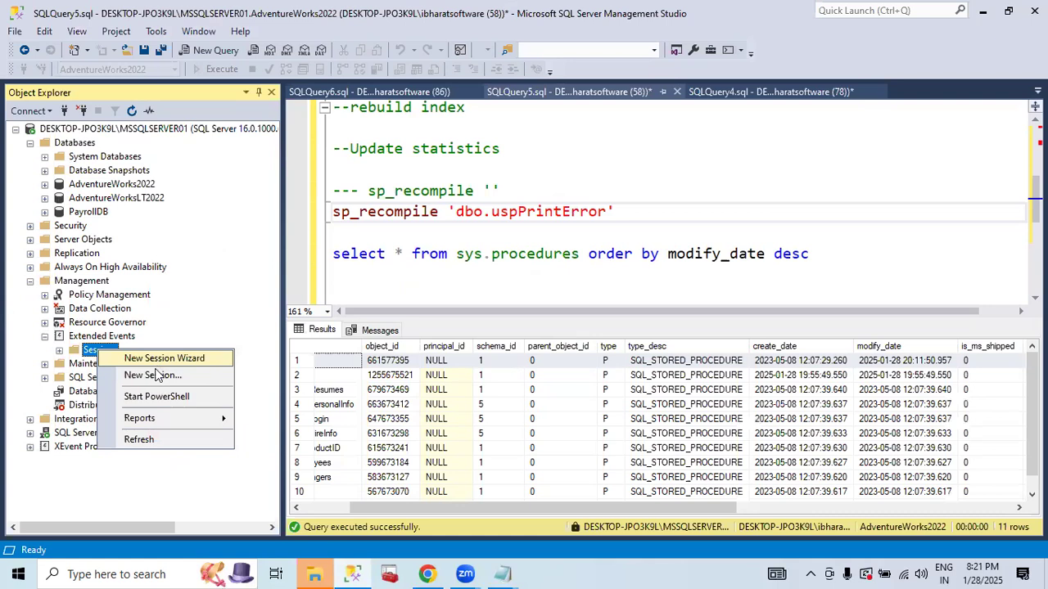
pyautogui.click(155, 375)
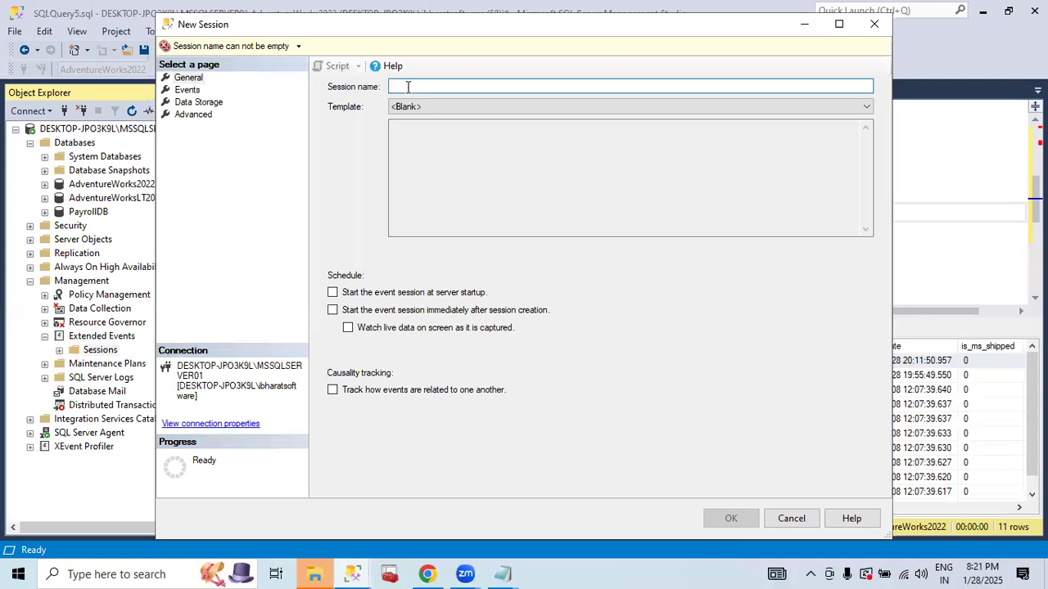
pyautogui.write('SQLQuery')
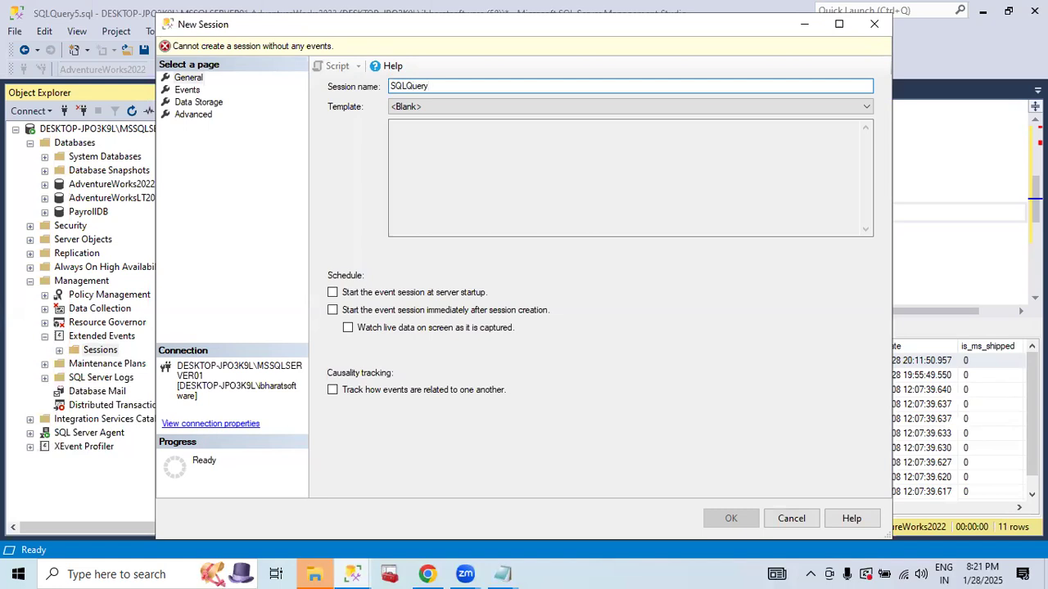
pyautogui.write('AndProcedure')
# Step: Search the session's event library for Statement and add the sp_statement_completed and sql_statement_completed events
pyautogui.click(187, 90)
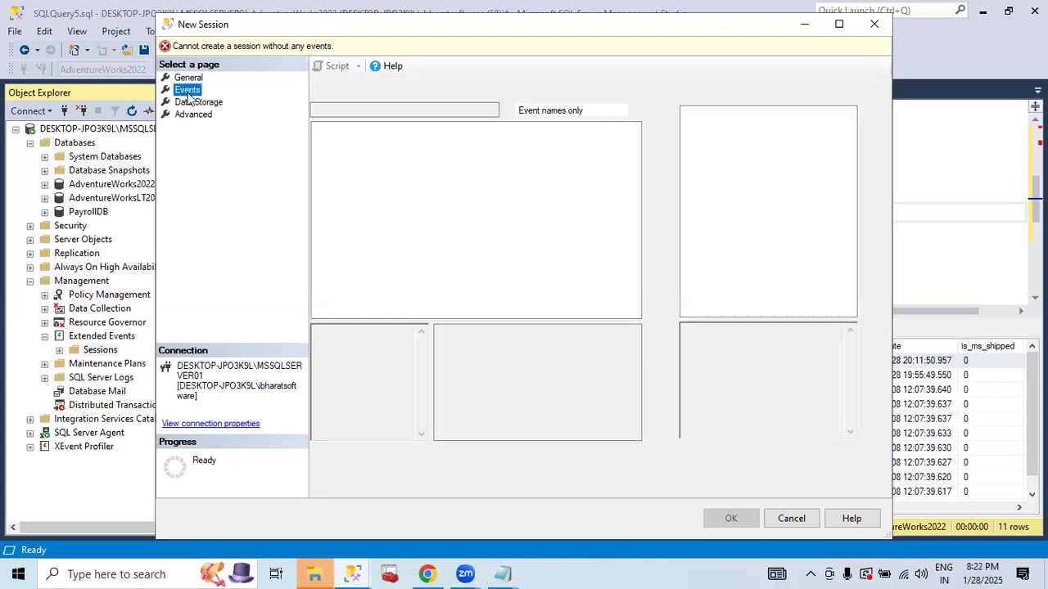
pyautogui.click(413, 127)
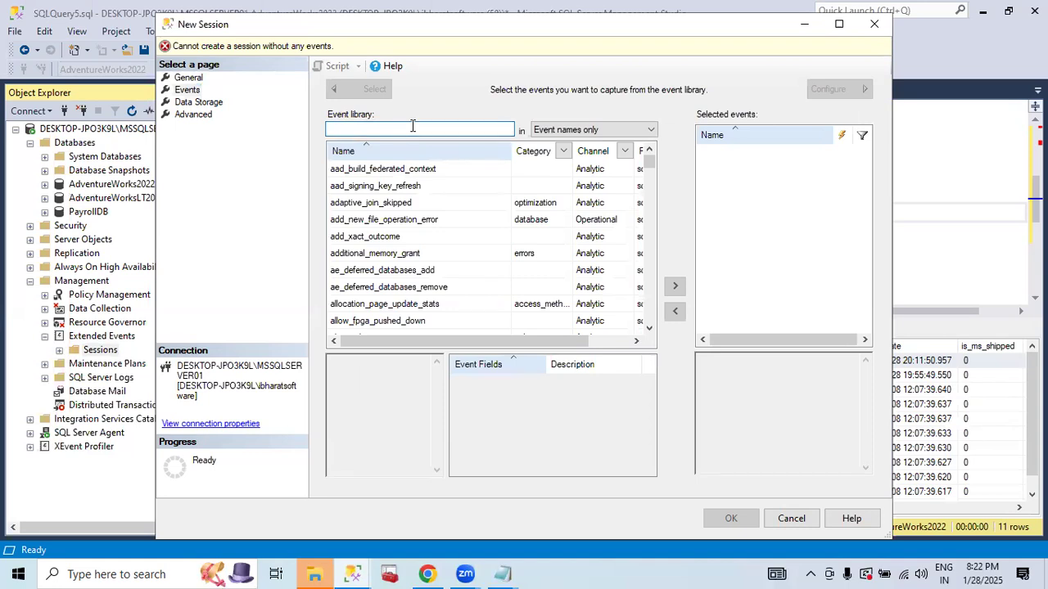
pyautogui.write('Statement')
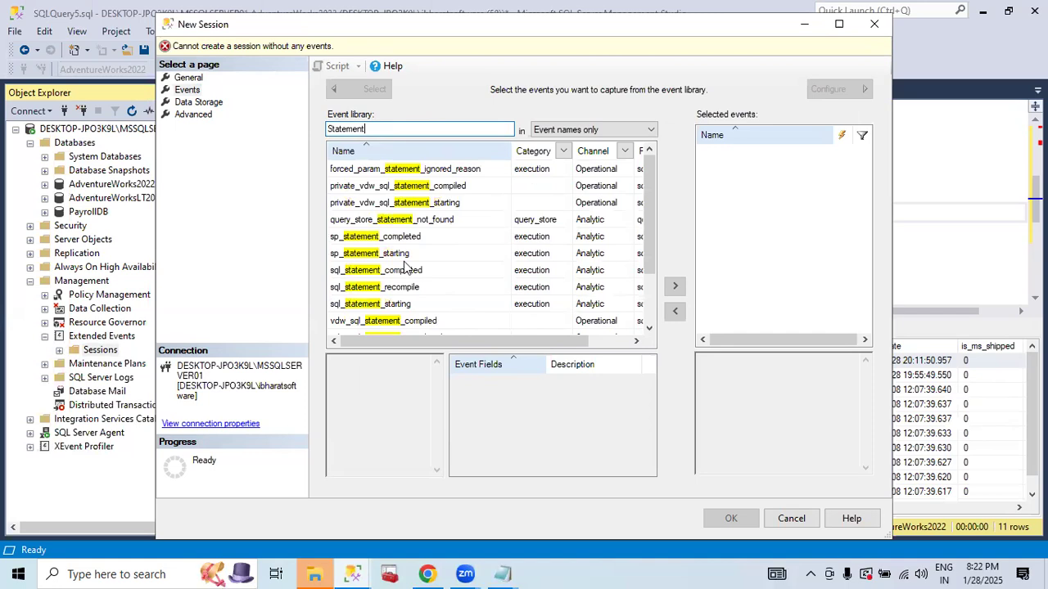
pyautogui.click(365, 238)
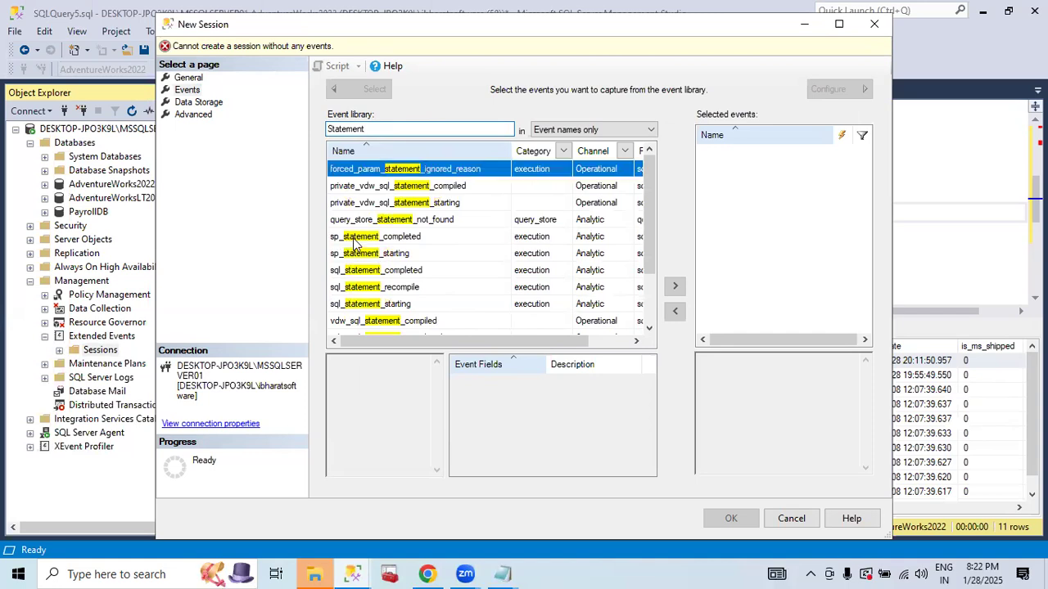
pyautogui.click(675, 289)
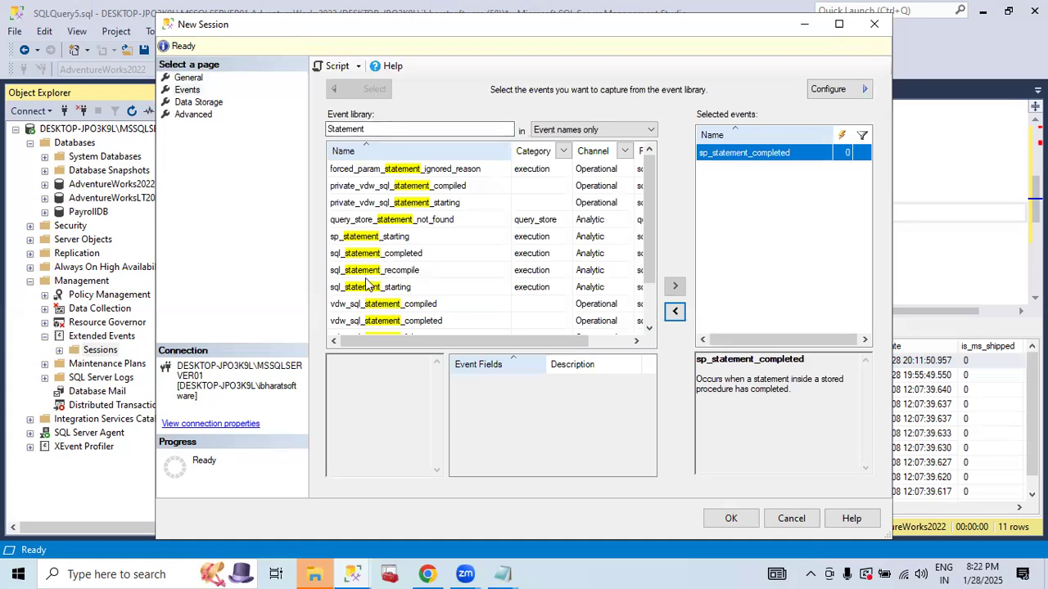
pyautogui.scroll(-1, 370, 284)
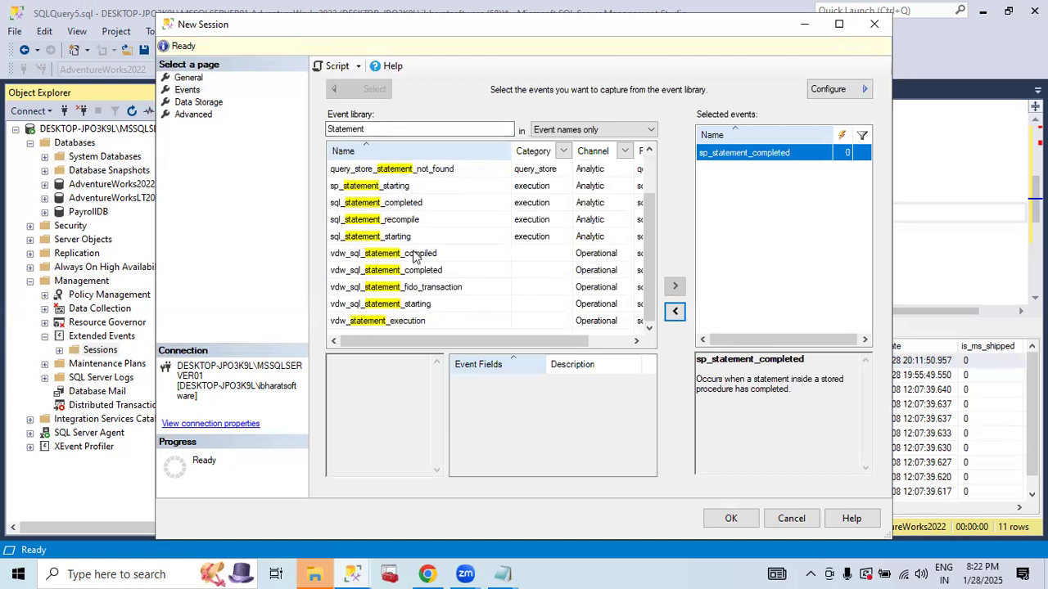
pyautogui.click(370, 205)
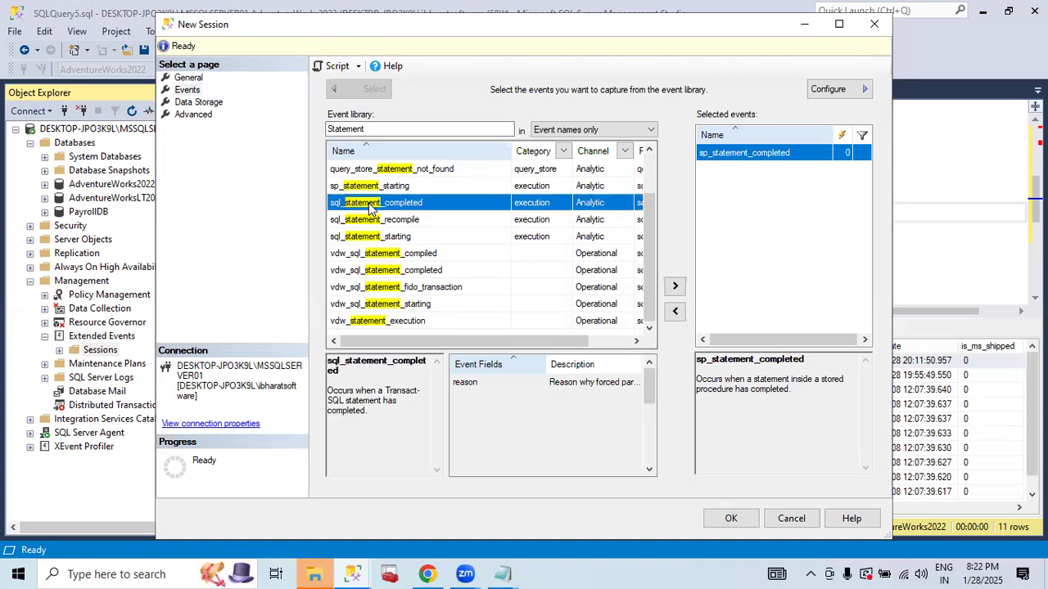
pyautogui.click(674, 286)
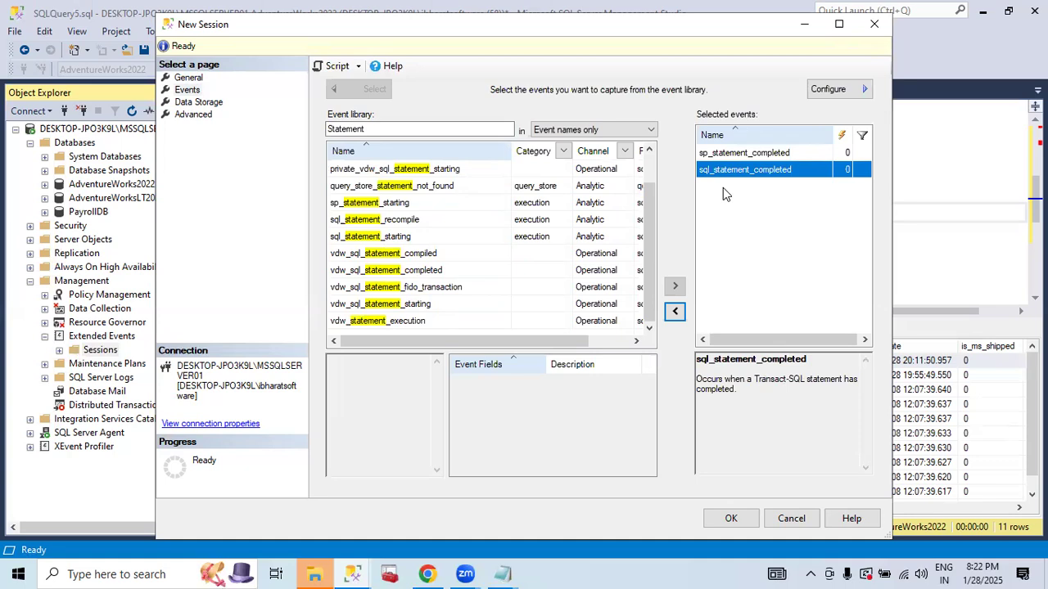
# Step: Search the event library for execution and add the query_post_execution_showplan event to the session
pyautogui.moveTo(432, 129); pyautogui.dragTo(304, 130)
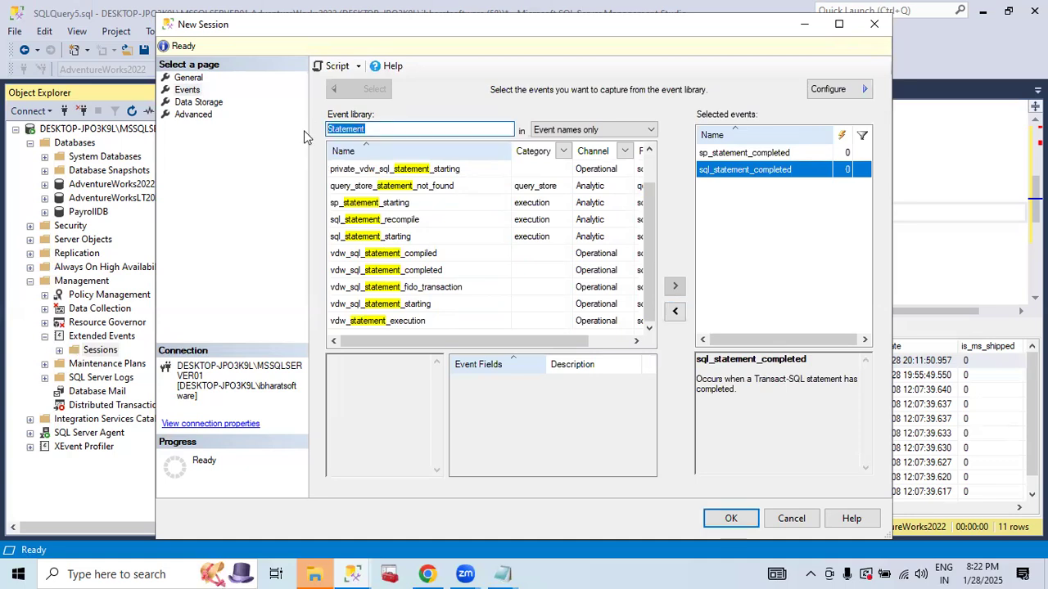
pyautogui.write('exec')
pyautogui.press('BackSpace')
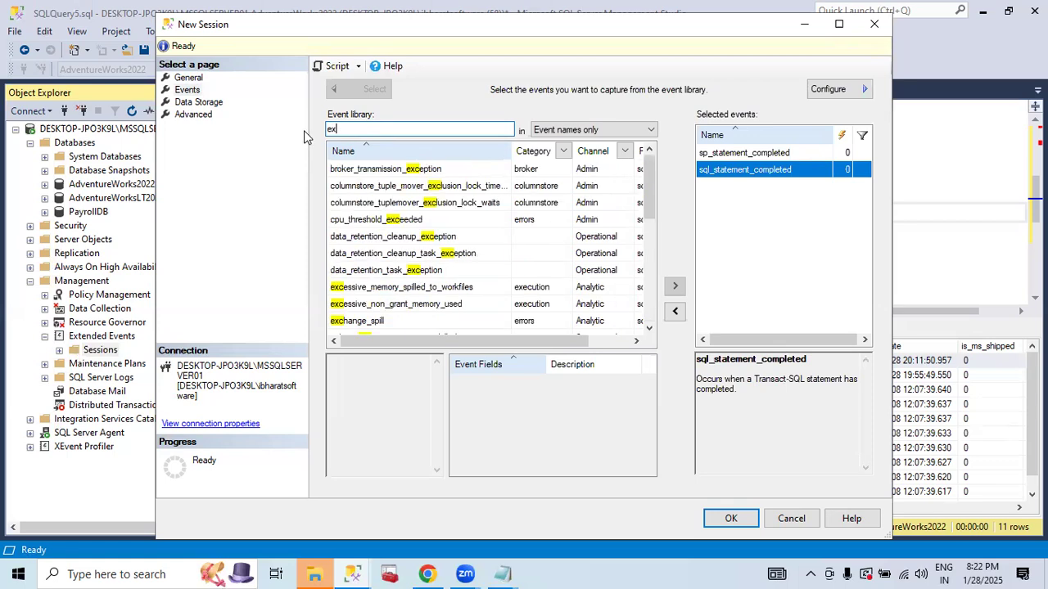
pyautogui.write('ecution')
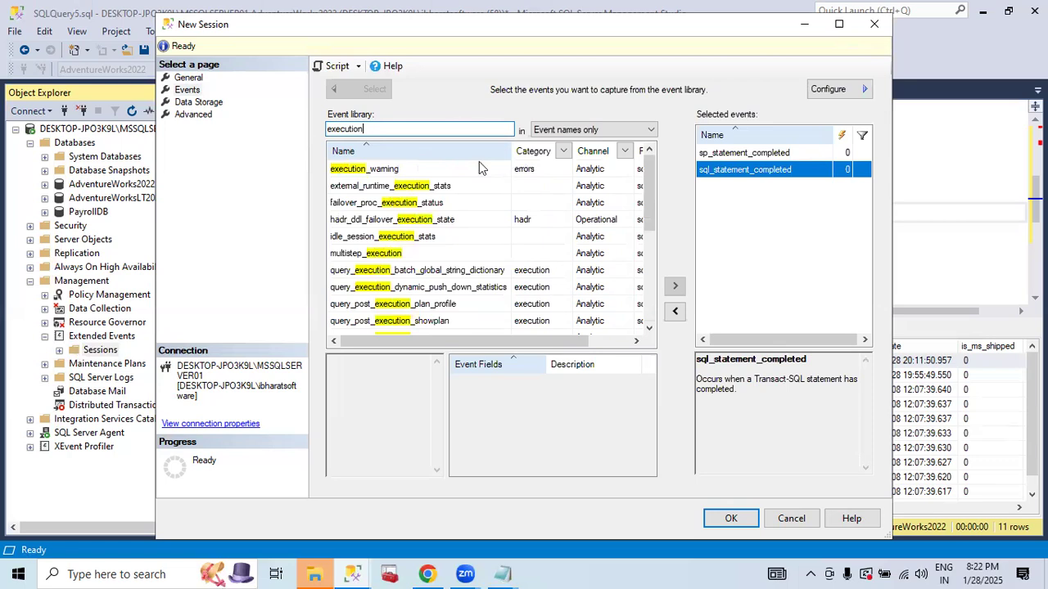
pyautogui.scroll(-1, 426, 315)
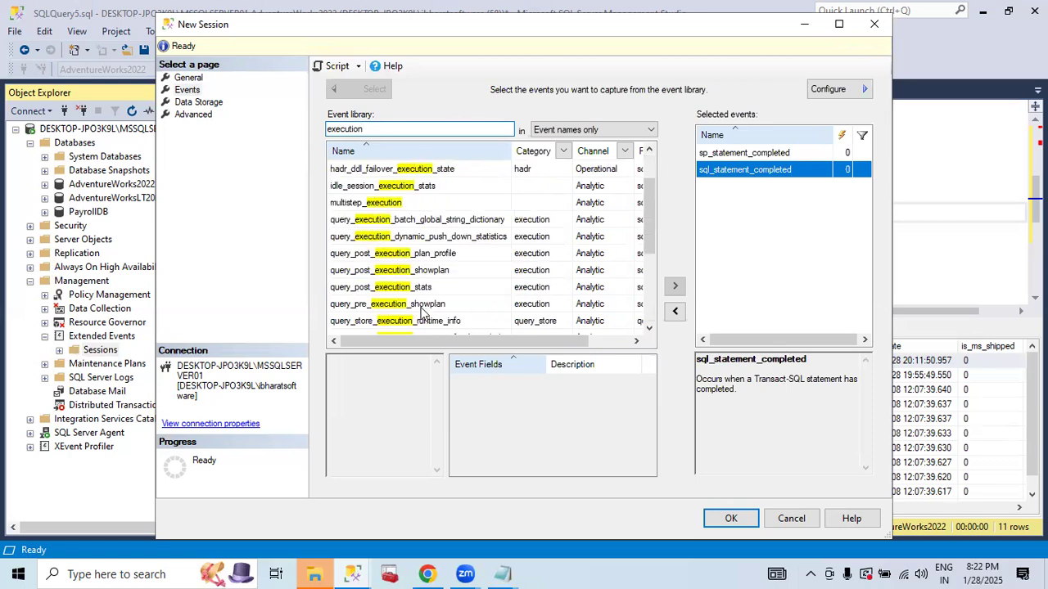
pyautogui.click(366, 306)
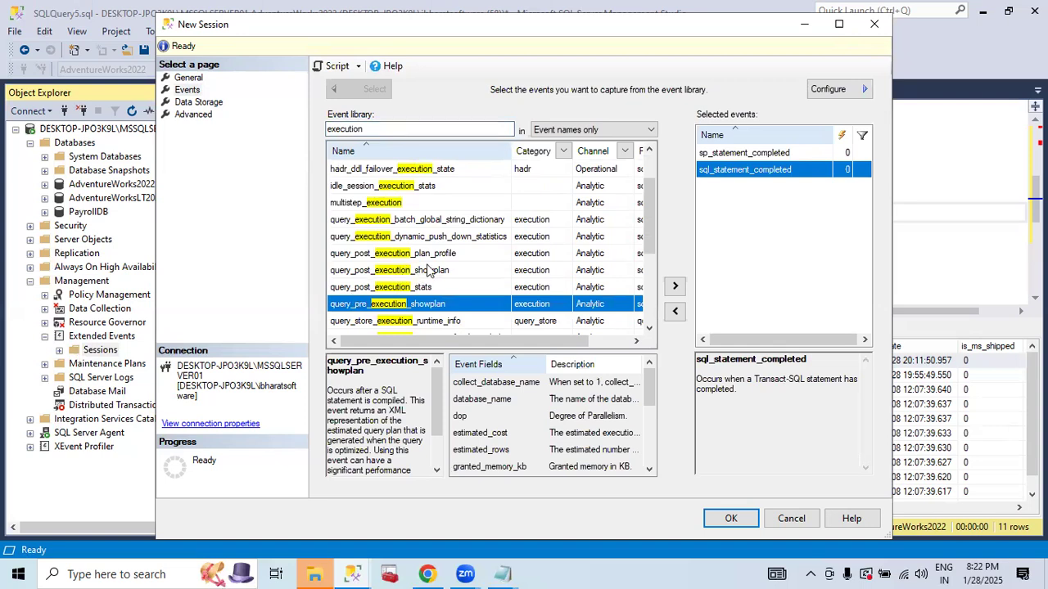
pyautogui.scroll(-1, 419, 274)
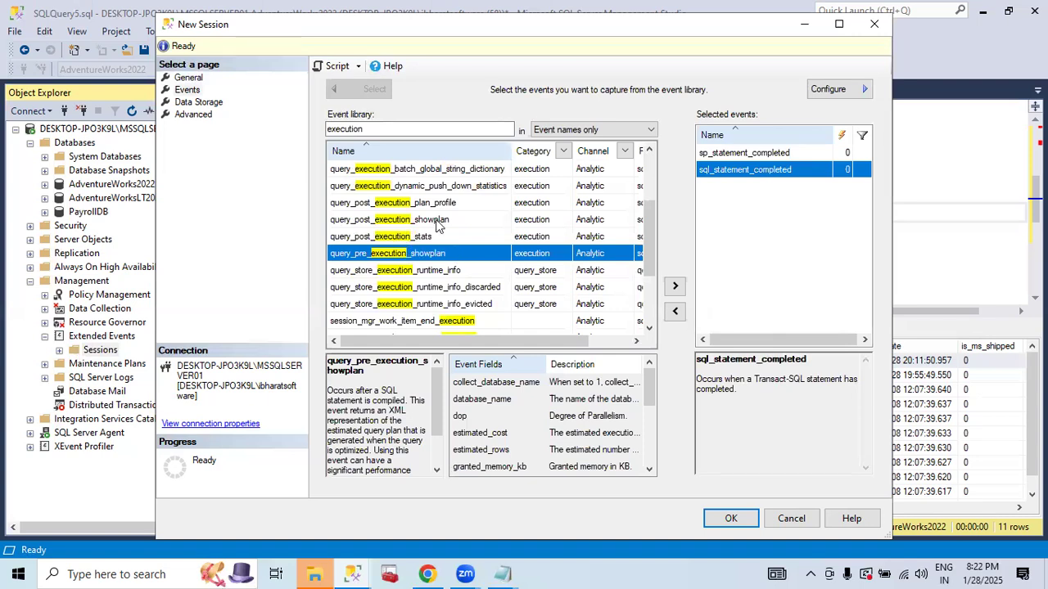
pyautogui.click(350, 226)
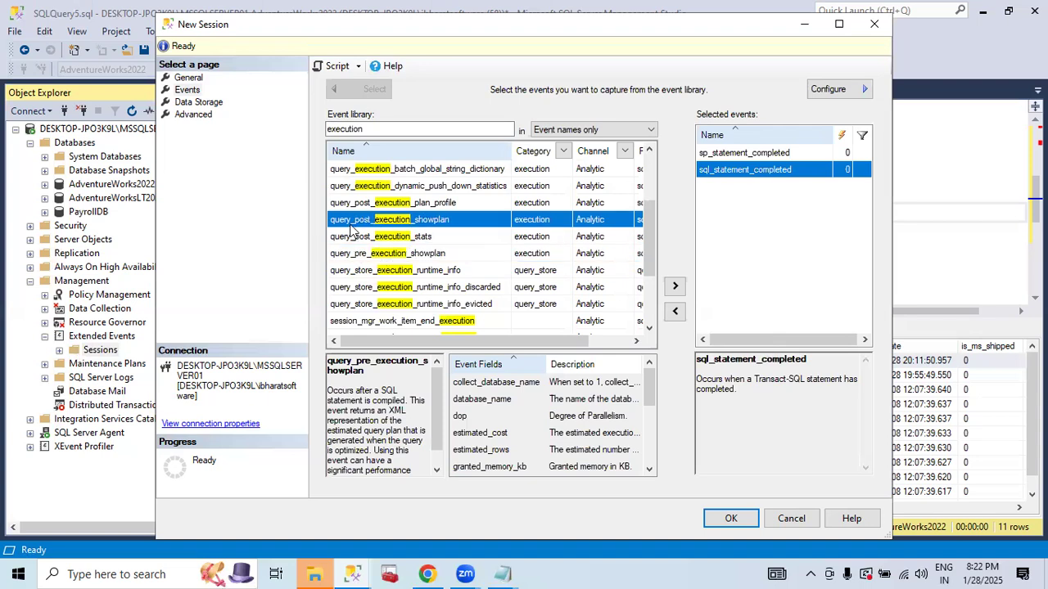
pyautogui.click(674, 285)
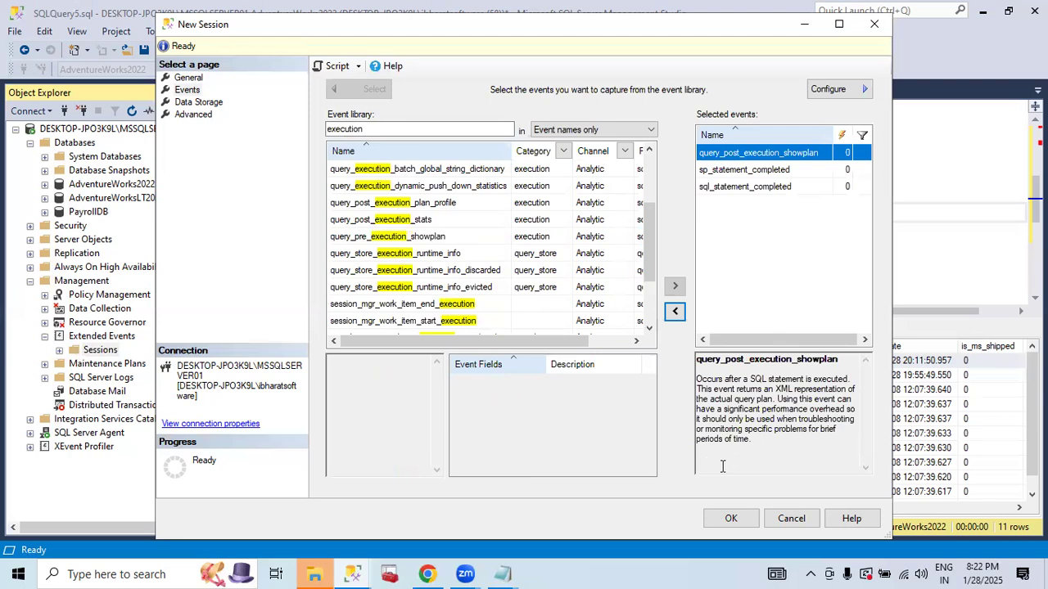
# Step: Add a ring_buffer target to the session's data storage and create the session
pyautogui.click(206, 108)
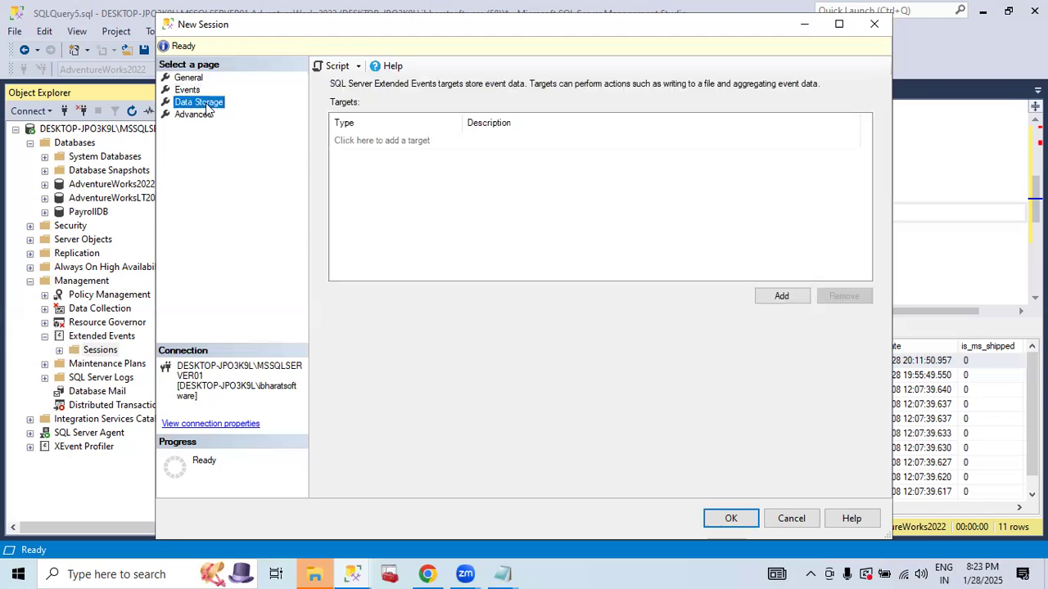
pyautogui.click(421, 143)
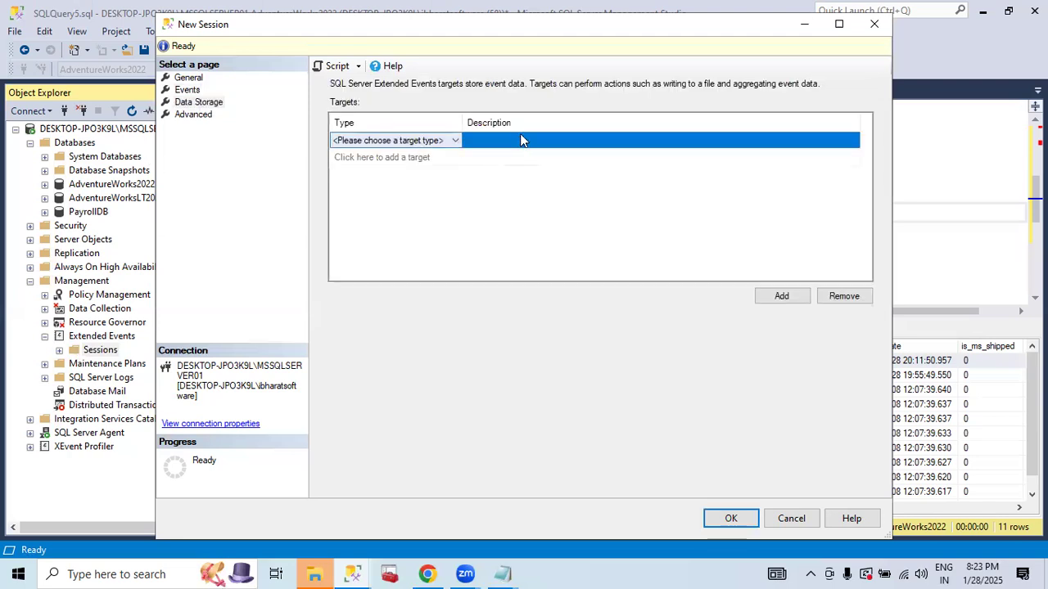
pyautogui.click(423, 142)
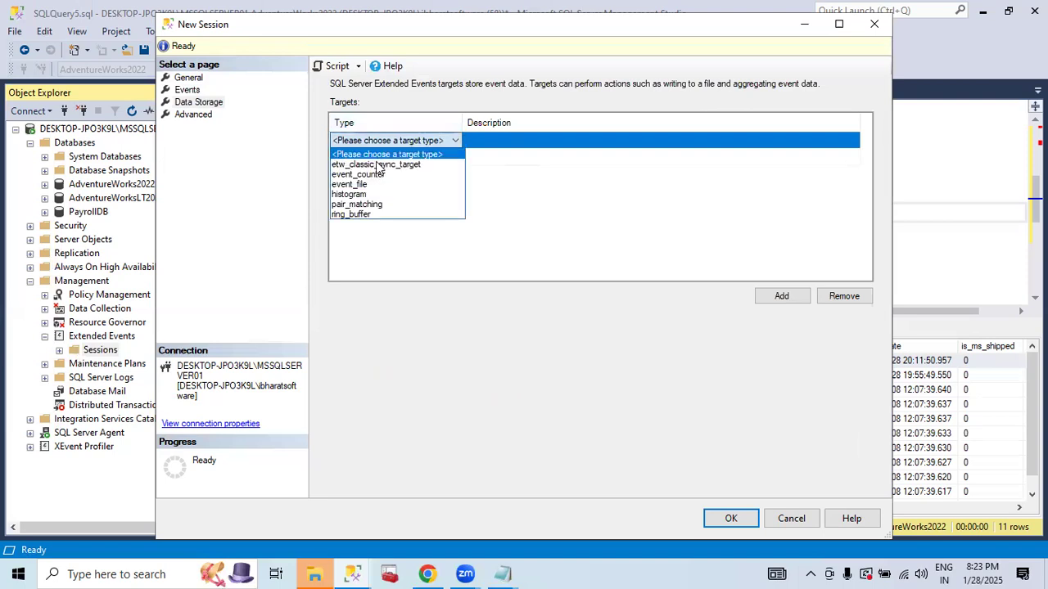
pyautogui.click(351, 215)
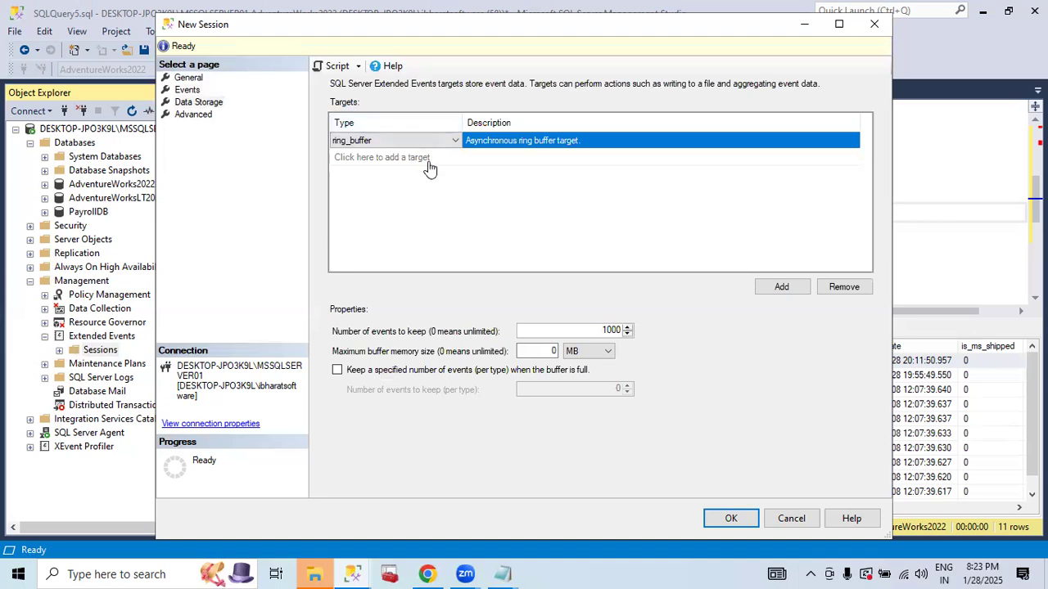
pyautogui.click(201, 114)
pyautogui.click(209, 103)
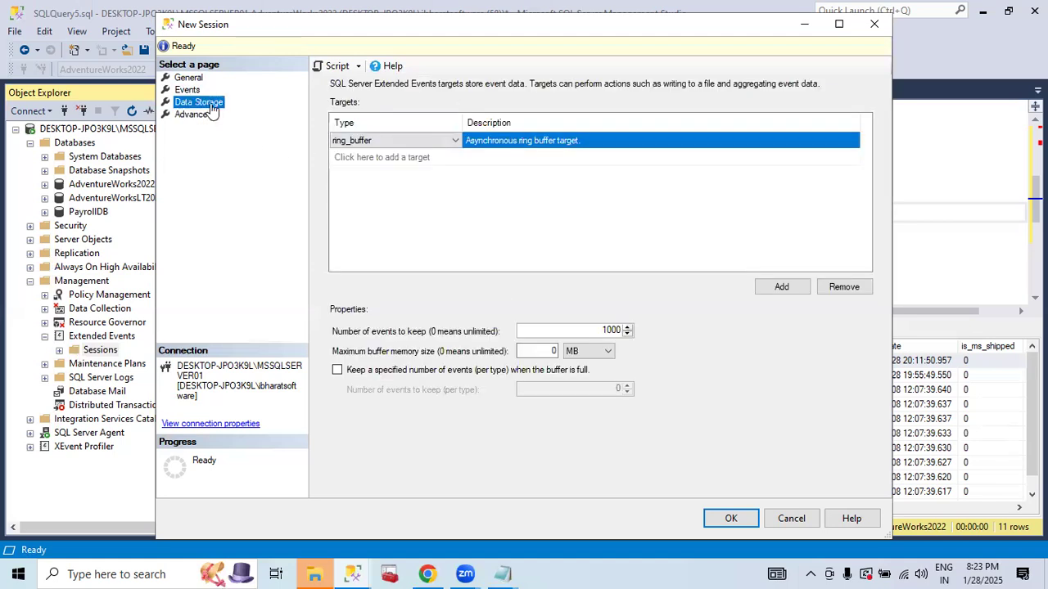
pyautogui.click(722, 519)
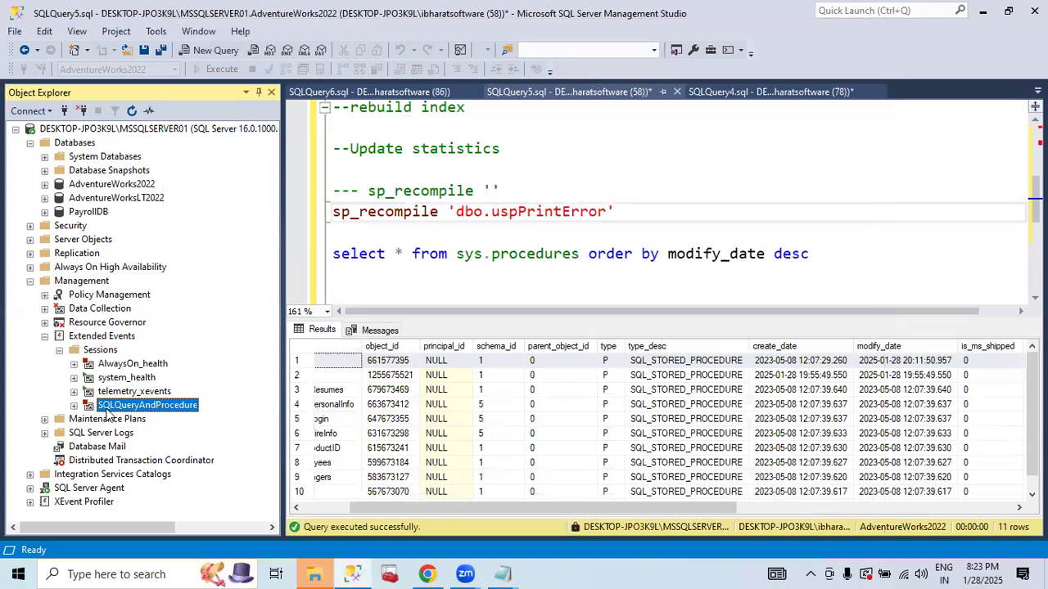
# Step: Start the SQLQueryAndProcedure session and watch its live data
pyautogui.rightClick(106, 406)
pyautogui.click(159, 347)
pyautogui.rightClick(180, 403)
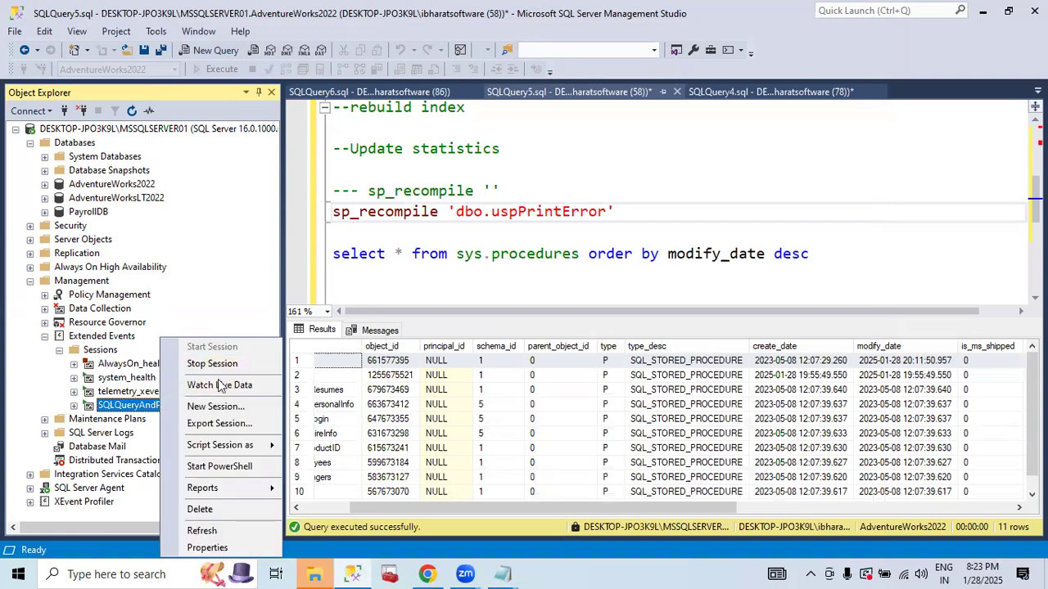
pyautogui.click(217, 386)
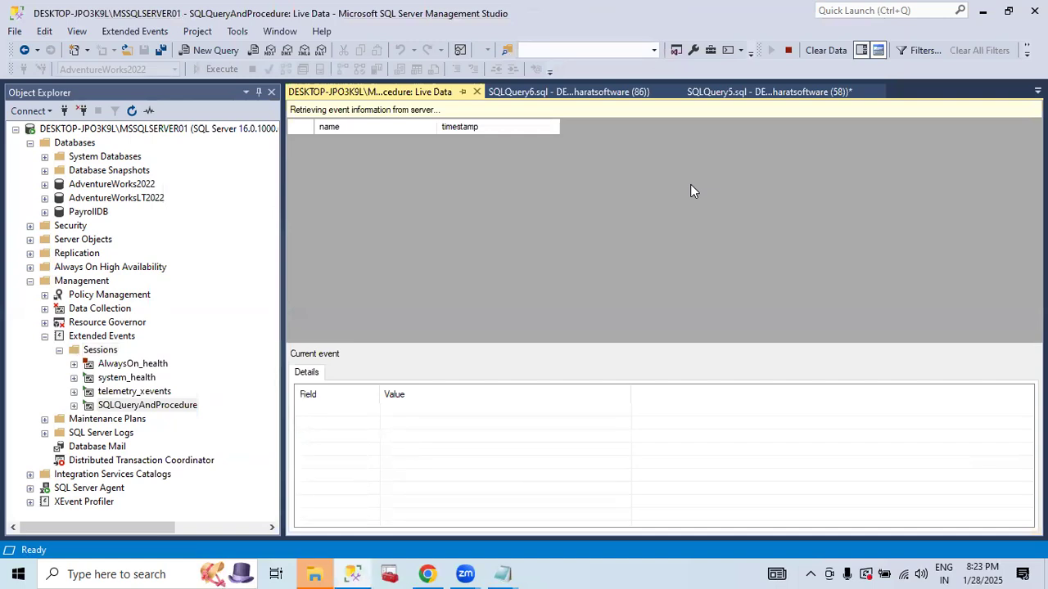
# Step: In SQLQuery6, write select * from [Person].[Address] above the procedure script, taking the table name from the AdventureWorks2022 tables
pyautogui.click(565, 91)
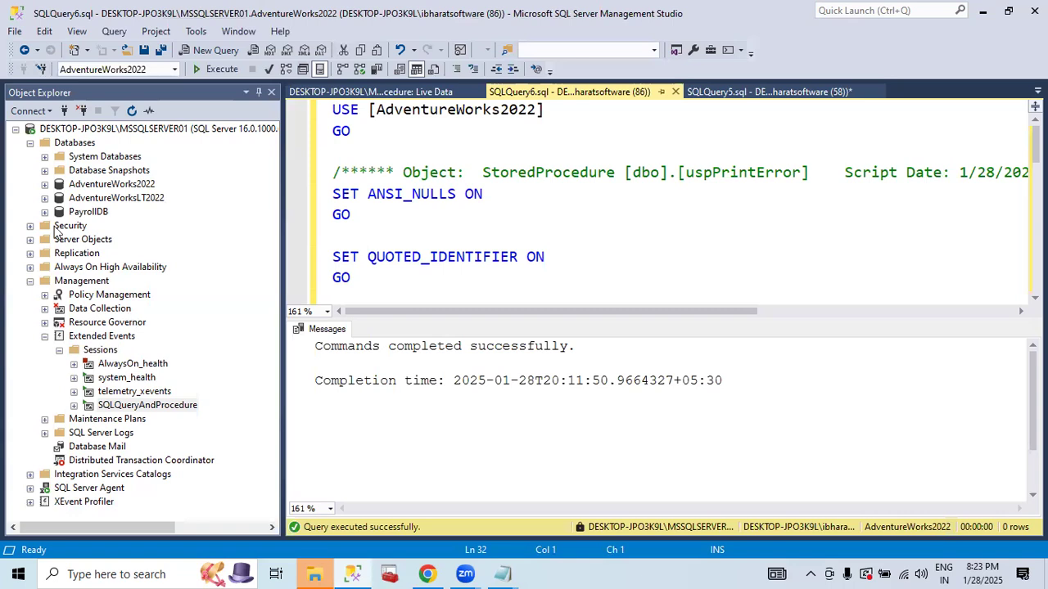
pyautogui.click(45, 184)
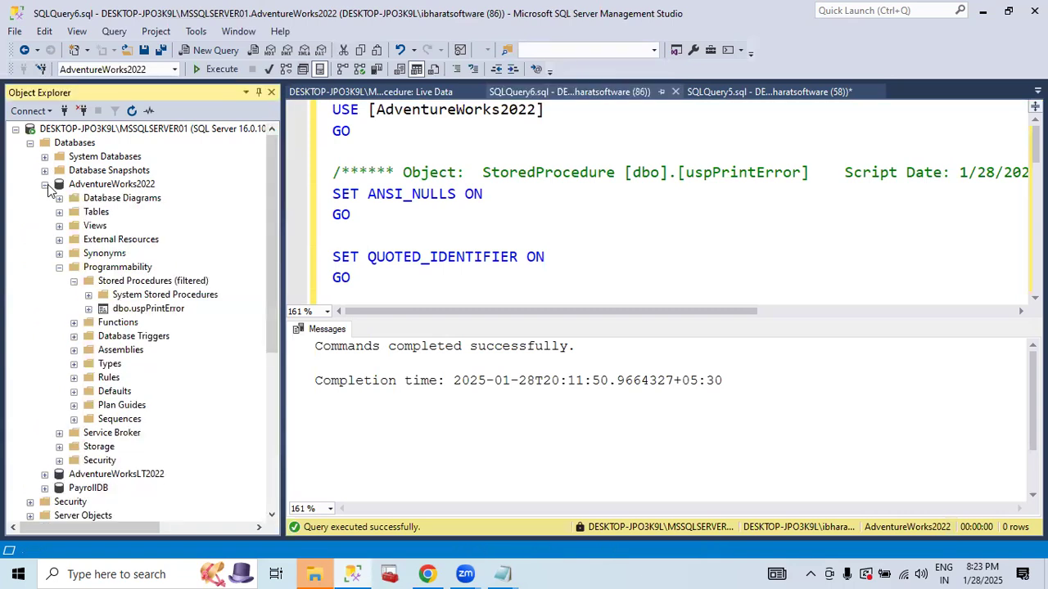
pyautogui.click(59, 267)
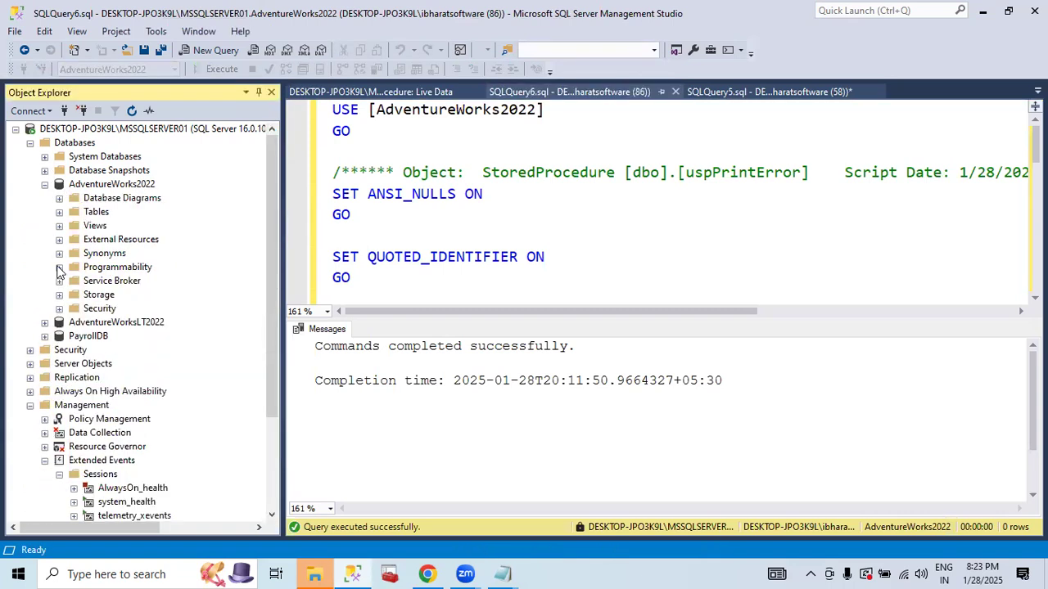
pyautogui.click(59, 211)
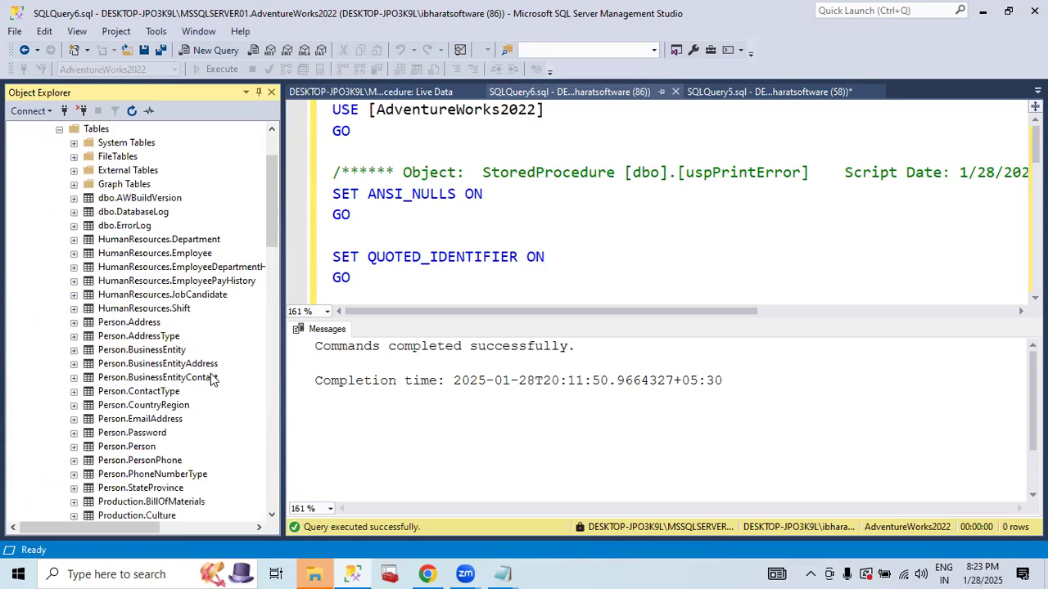
pyautogui.rightClick(133, 326)
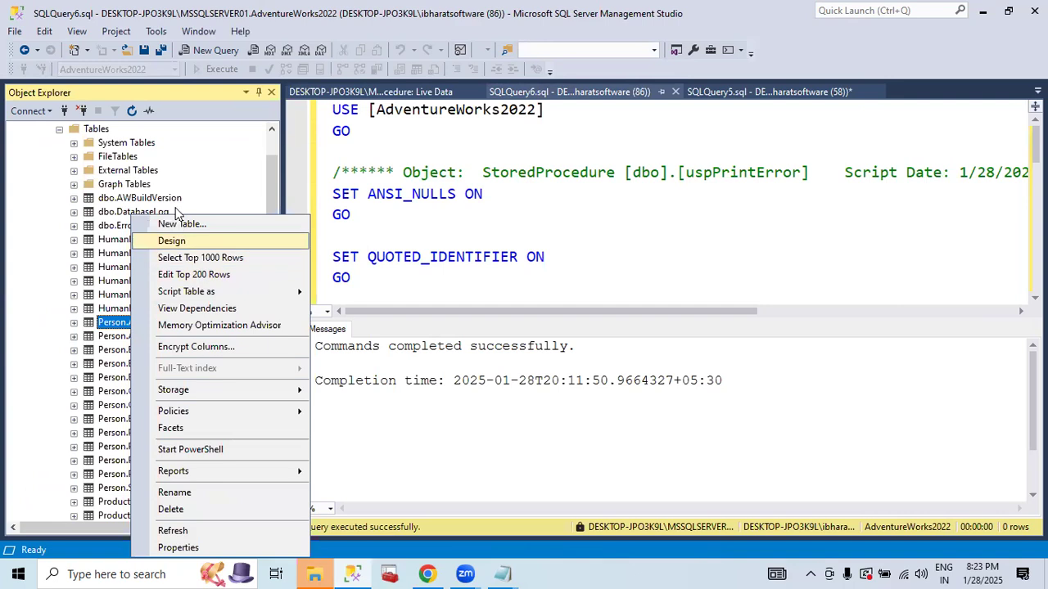
pyautogui.moveTo(105, 328); pyautogui.dragTo(448, 148)
pyautogui.press('Home')
pyautogui.write('selec')
pyautogui.write('t * from')
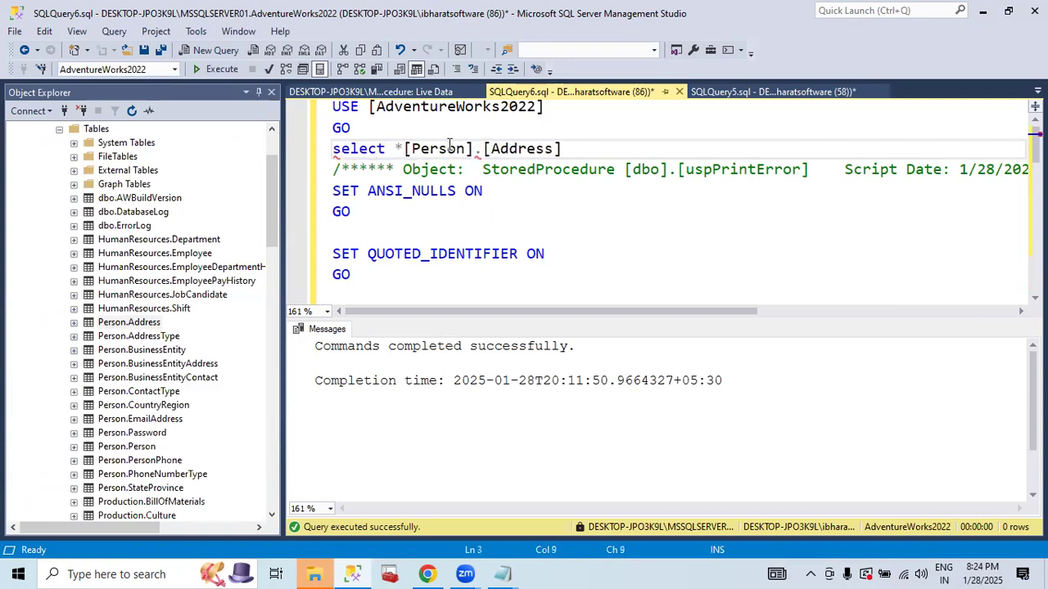
# Step: Append order by 1 desc to the [Person].[Address] select statement
pyautogui.click(685, 148)
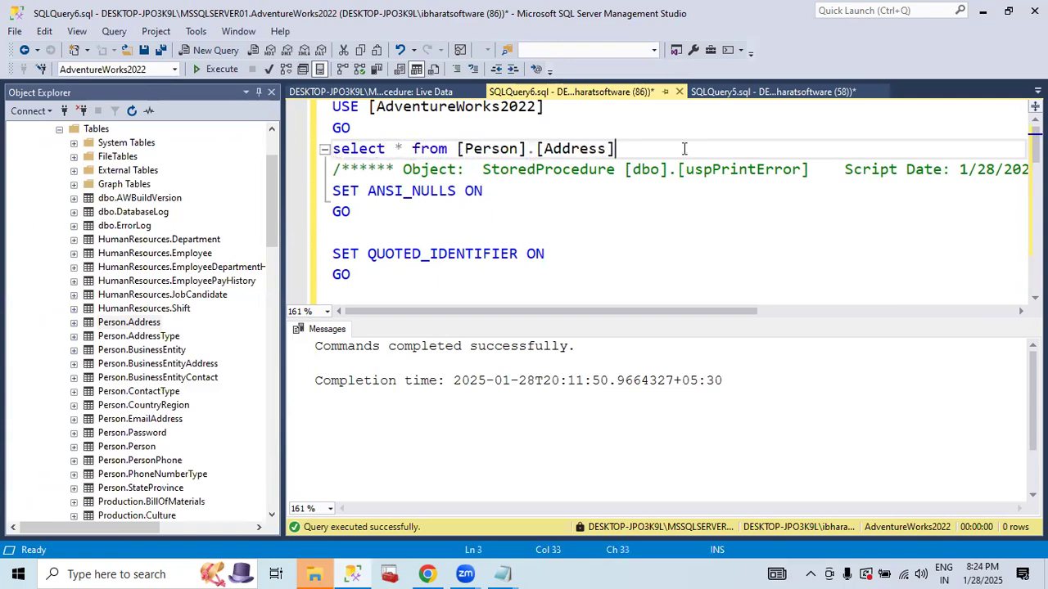
pyautogui.write('order by 1desc')
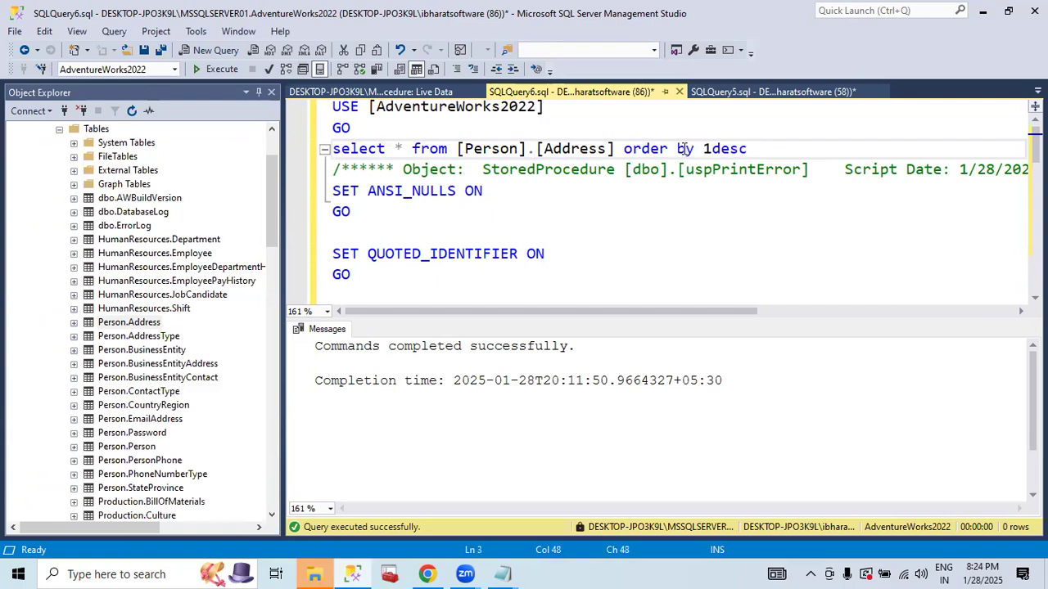
pyautogui.press('Left')
pyautogui.press('Left')
pyautogui.press('Delete')
pyautogui.hotkey('shift', 'Home')
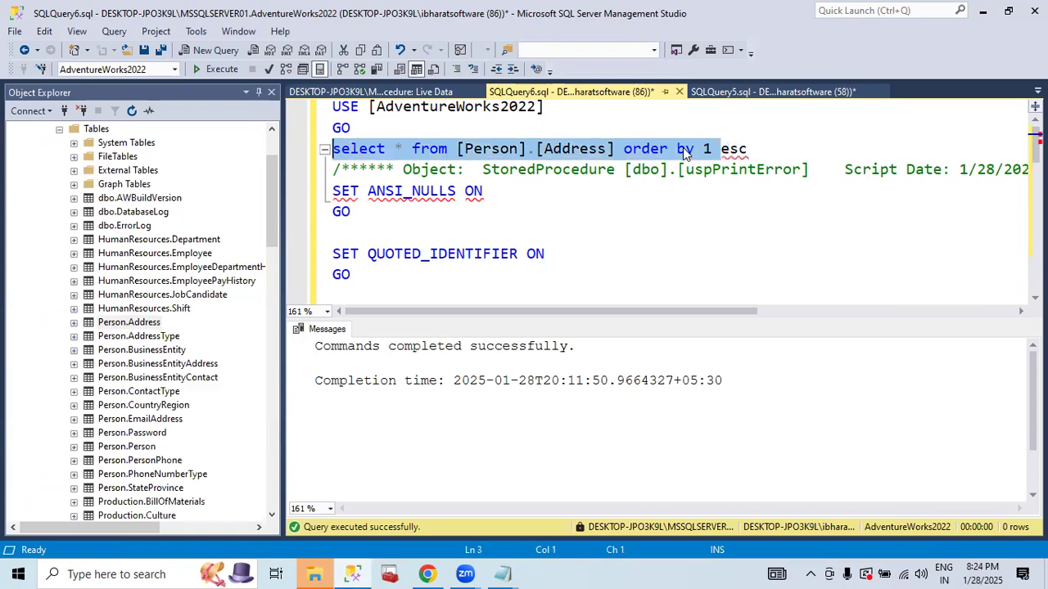
pyautogui.hotkey('ctrl', 'z')
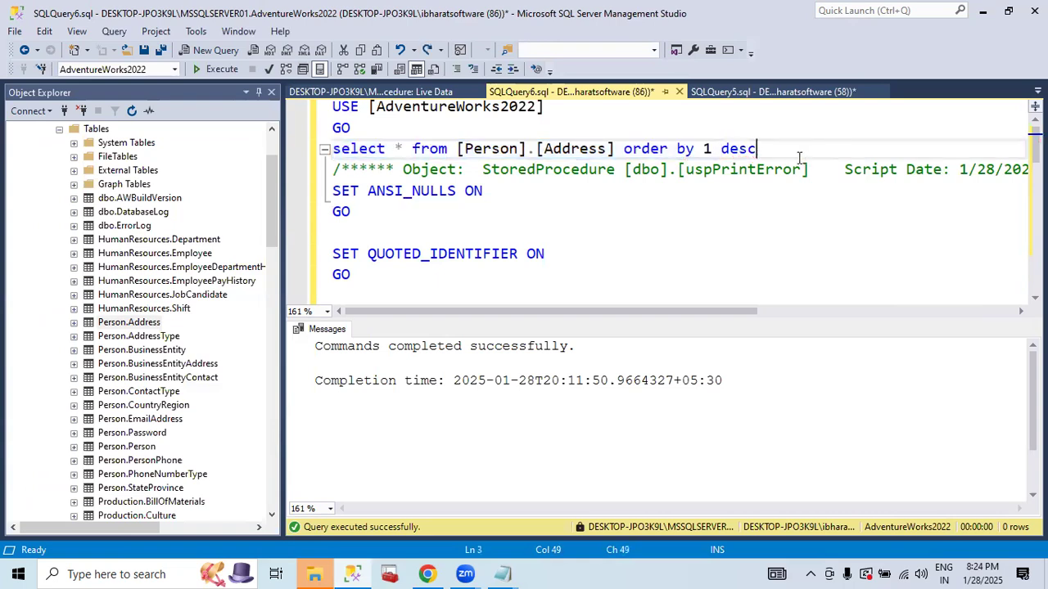
# Step: Execute only the select statement on [Person].[Address]
pyautogui.hotkey('shift', 'Home')
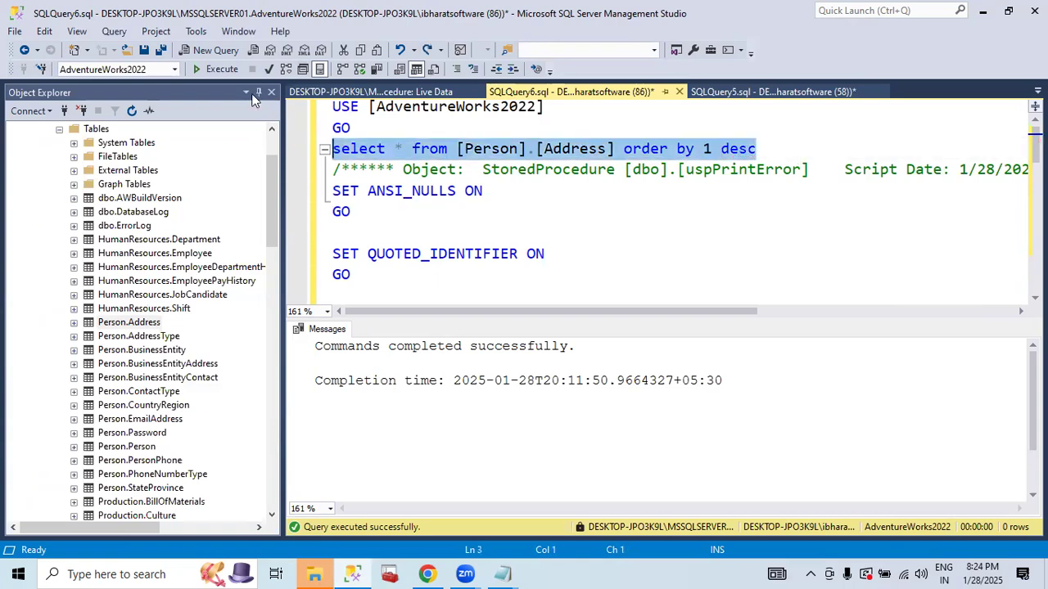
pyautogui.click(205, 70)
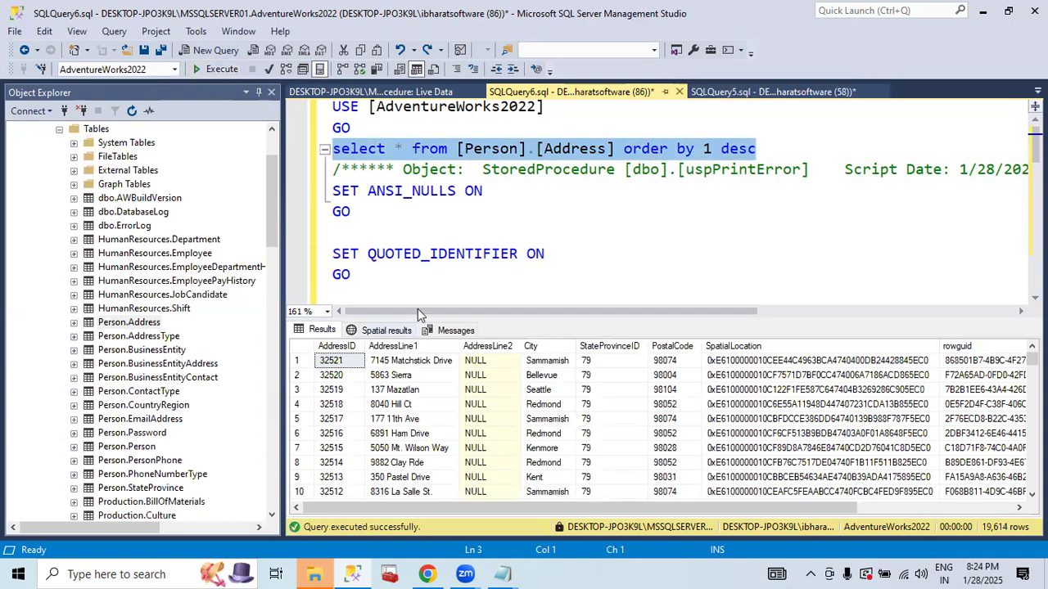
# Step: Return to the session's live data, widen the name column and check the details of the first visible events
pyautogui.click(353, 573)
pyautogui.click(393, 94)
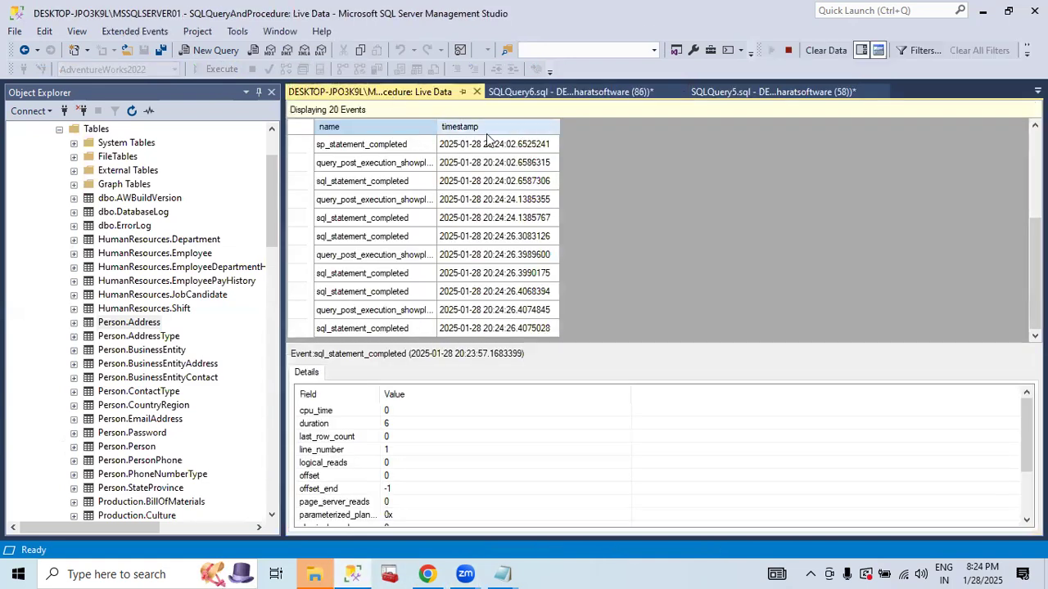
pyautogui.moveTo(436, 121); pyautogui.dragTo(625, 124)
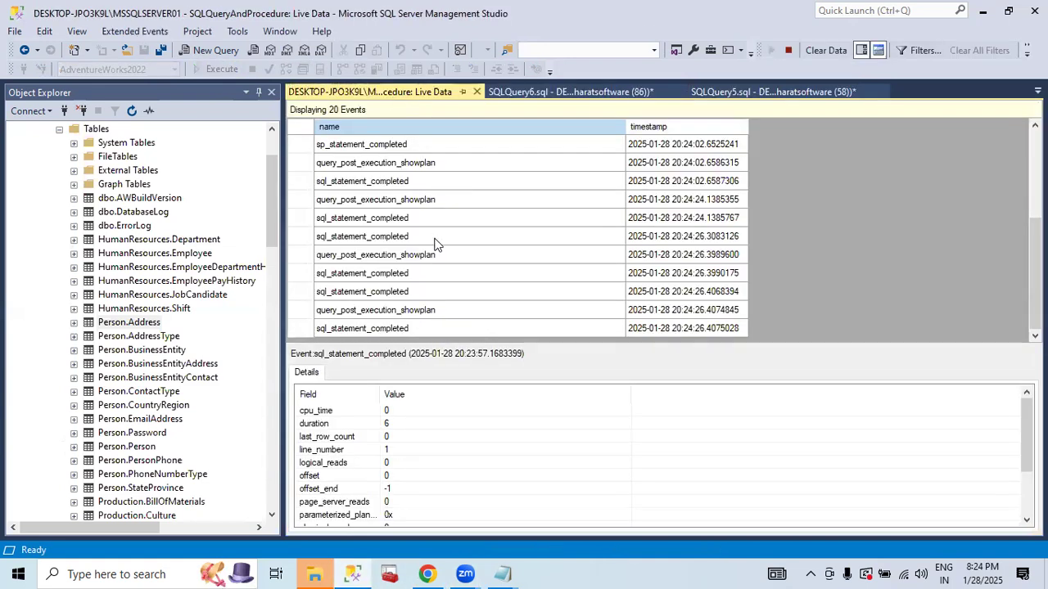
pyautogui.click(367, 147)
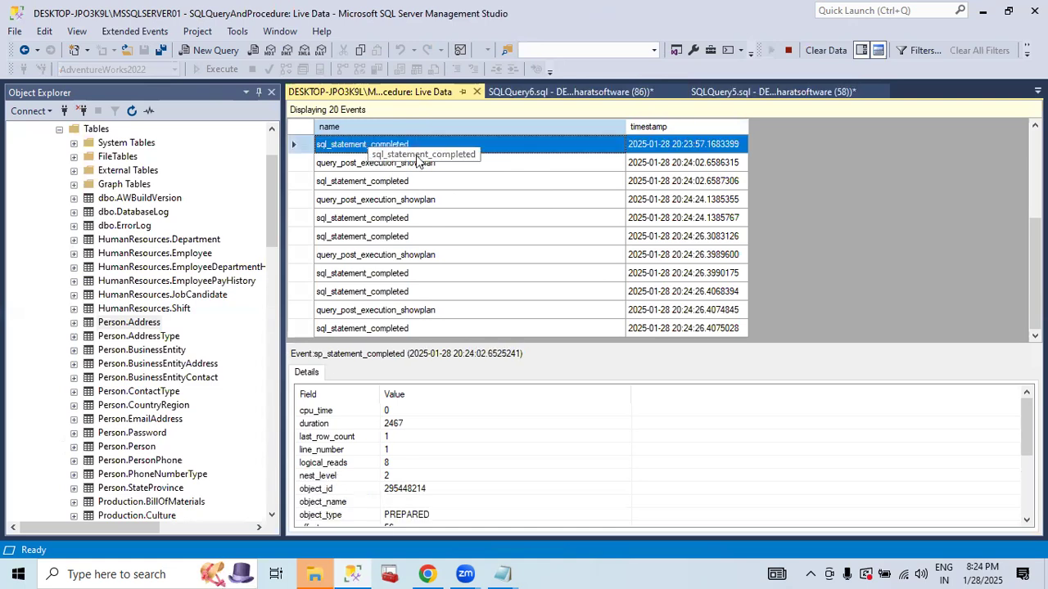
pyautogui.click(330, 164)
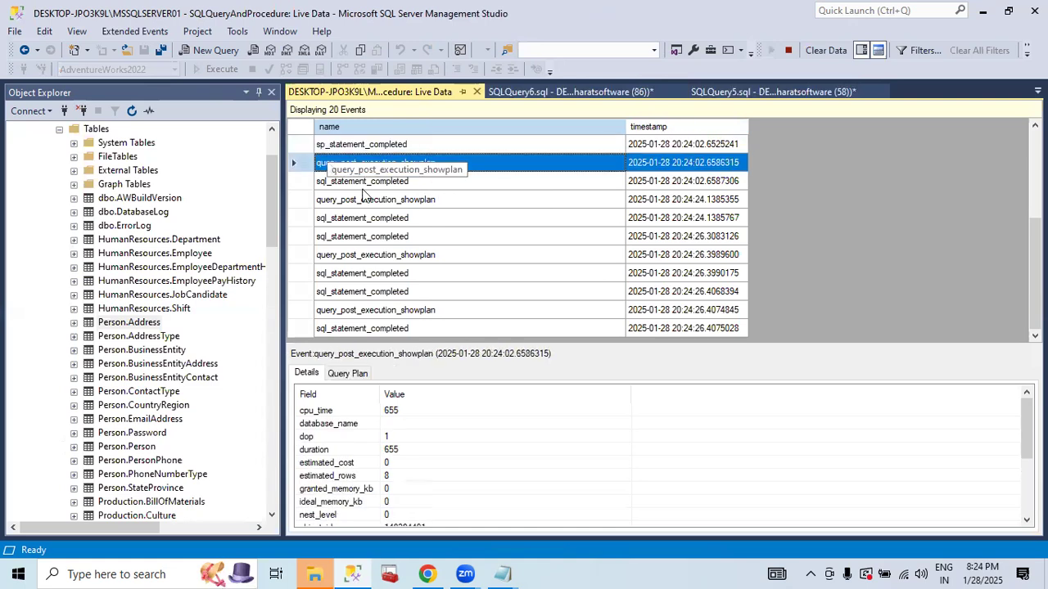
pyautogui.click(344, 184)
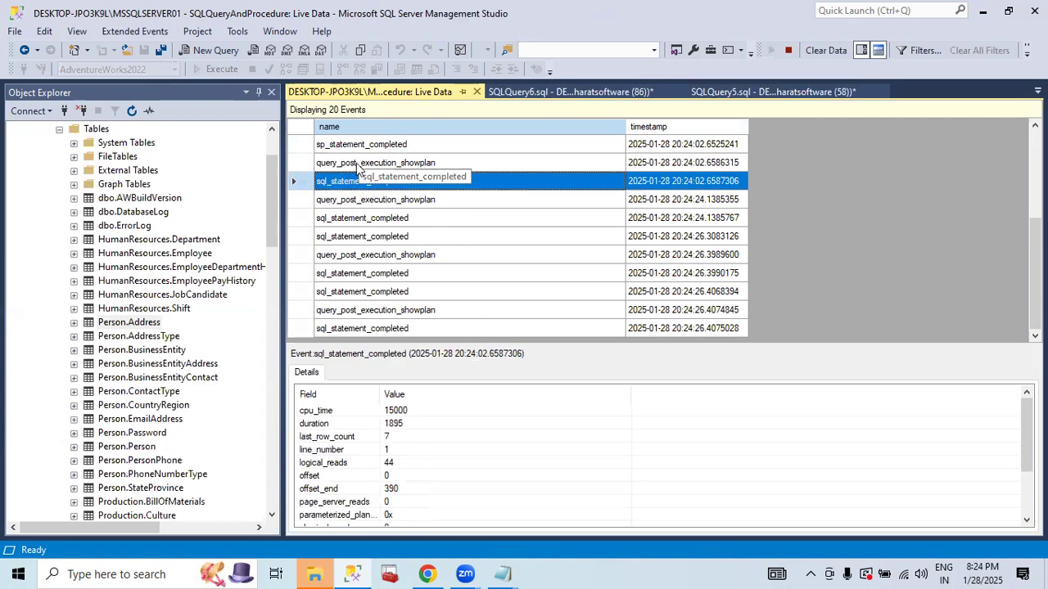
# Step: View the query plan of the first visible query_post_execution_showplan event in an enlarged details area and examine its SELECT operator
pyautogui.click(358, 165)
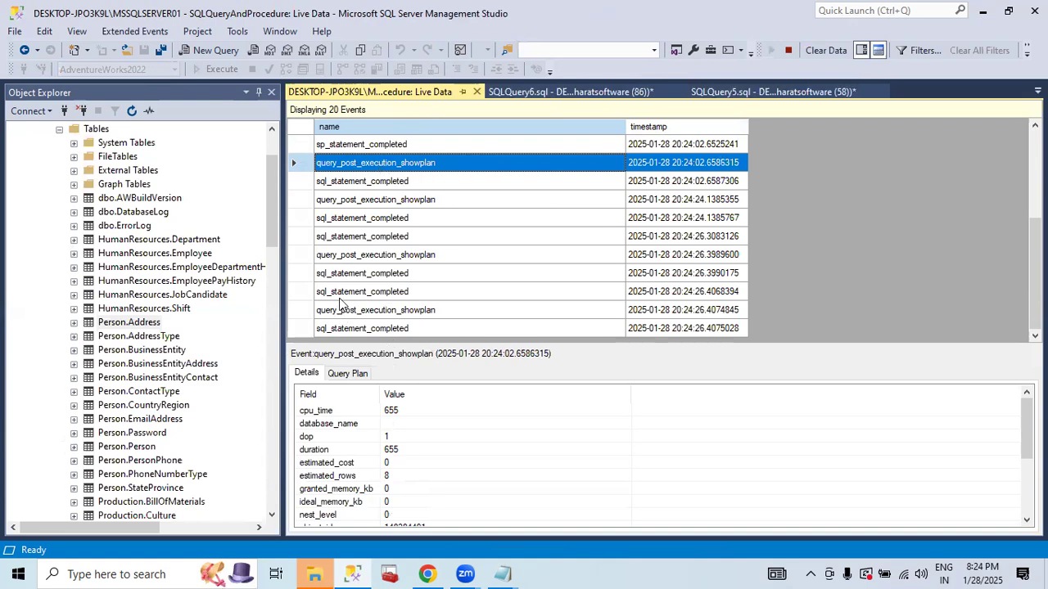
pyautogui.click(347, 375)
pyautogui.moveTo(724, 348); pyautogui.dragTo(705, 203)
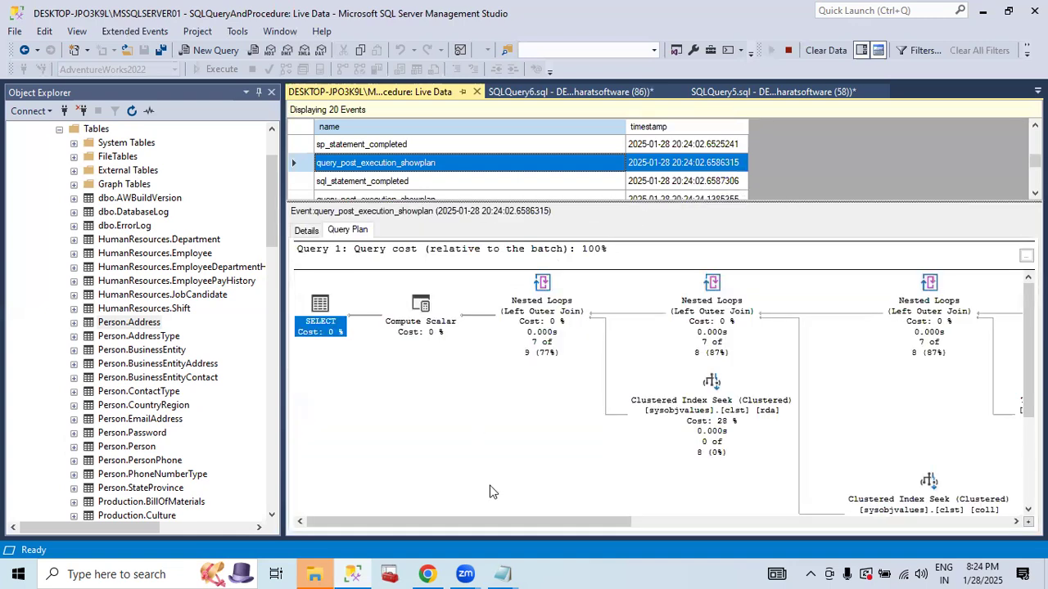
pyautogui.moveTo(506, 522); pyautogui.dragTo(997, 535)
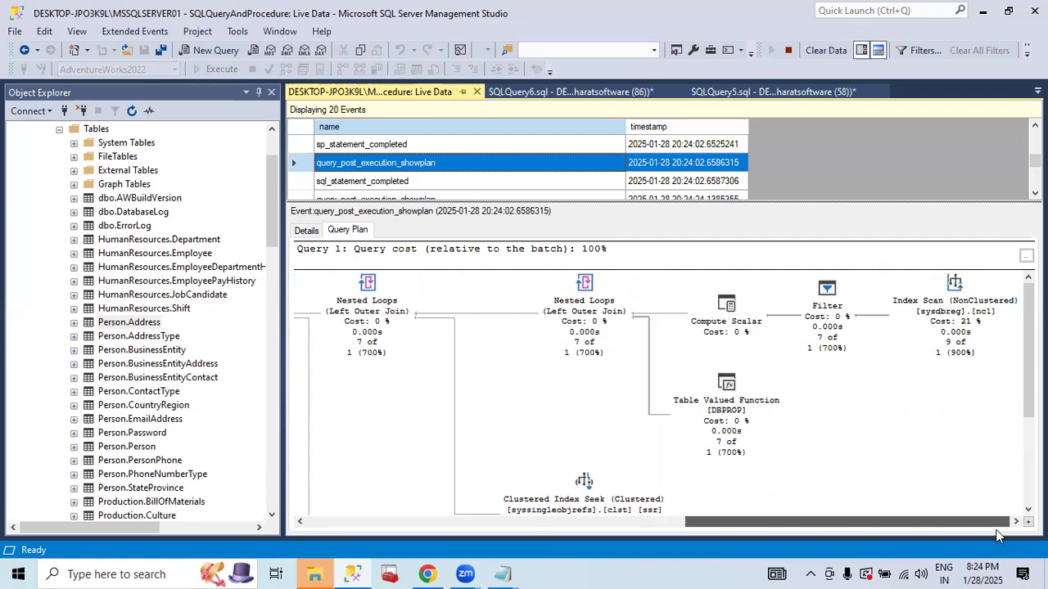
pyautogui.moveTo(570, 525); pyautogui.dragTo(332, 505)
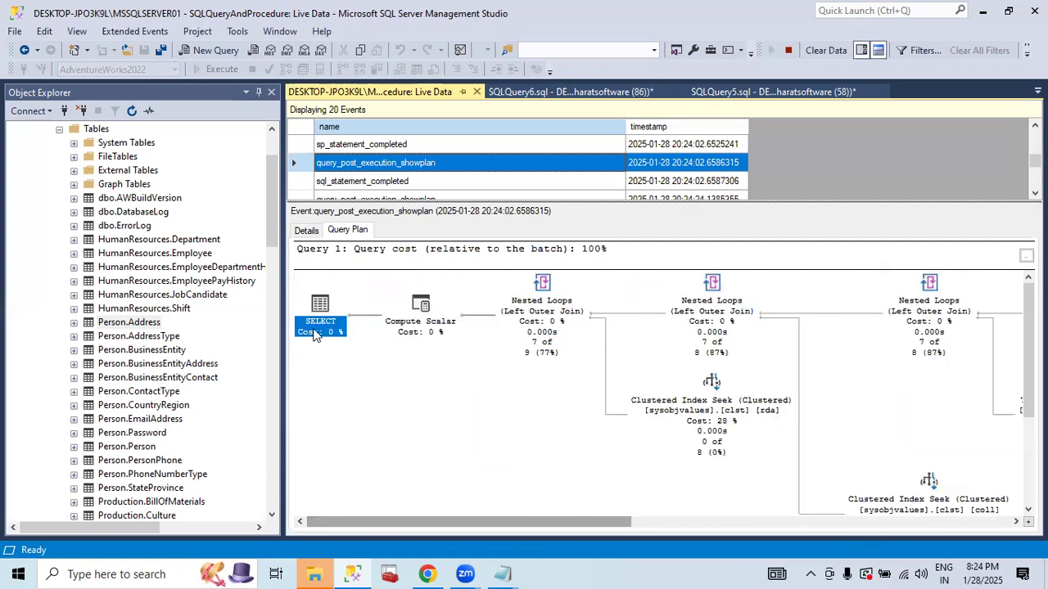
pyautogui.moveTo(314, 326)
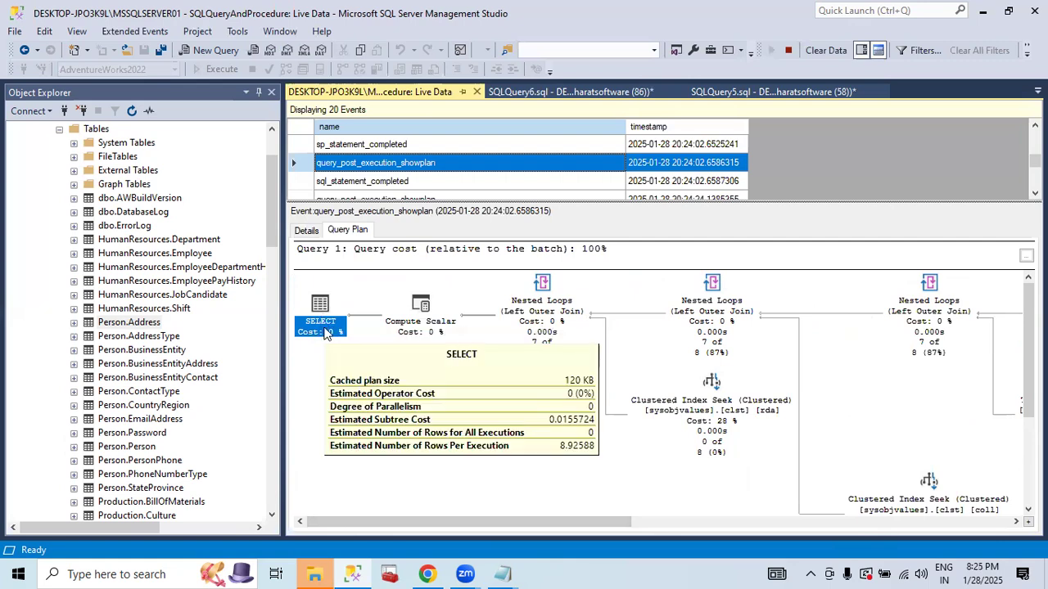
# Step: Examine the details of several captured sp_statement_completed, query_post_execution_showplan and sql_statement_completed events, including the statement field
pyautogui.click(396, 144)
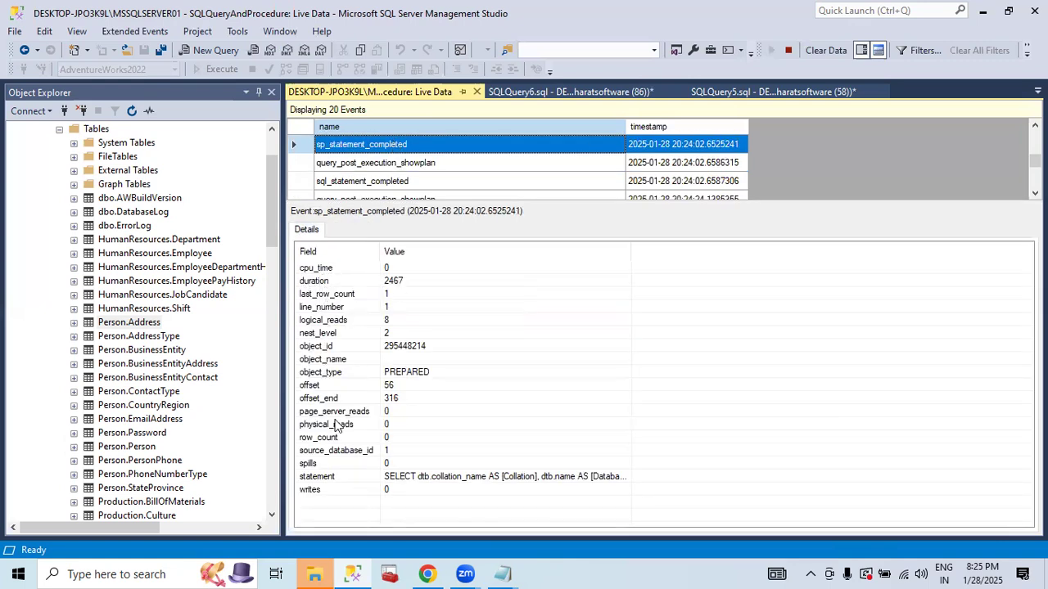
pyautogui.click(426, 480)
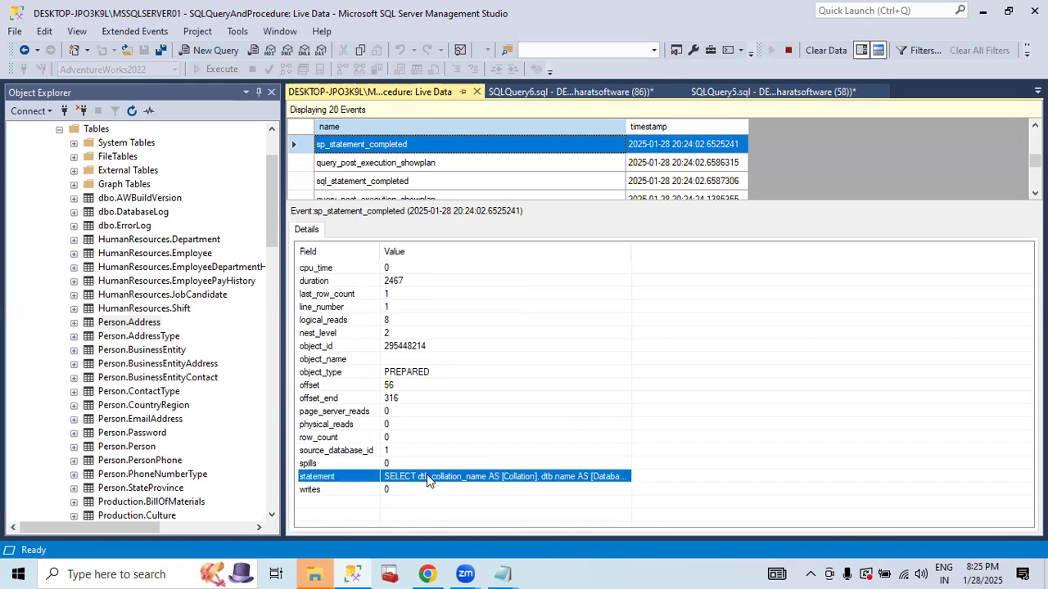
pyautogui.click(392, 167)
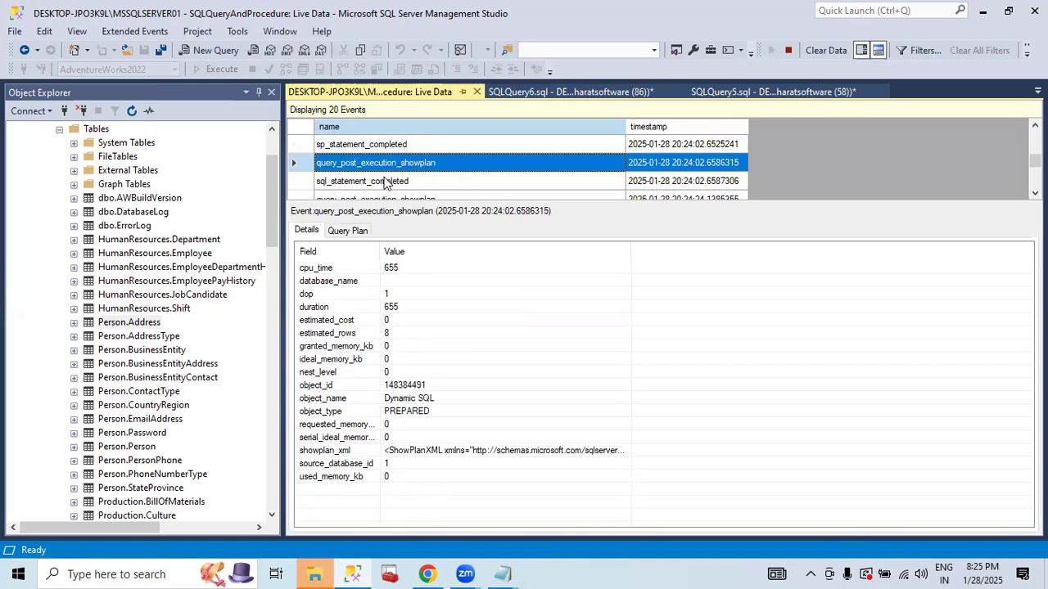
pyautogui.click(388, 182)
pyautogui.scroll(-2, 402, 190)
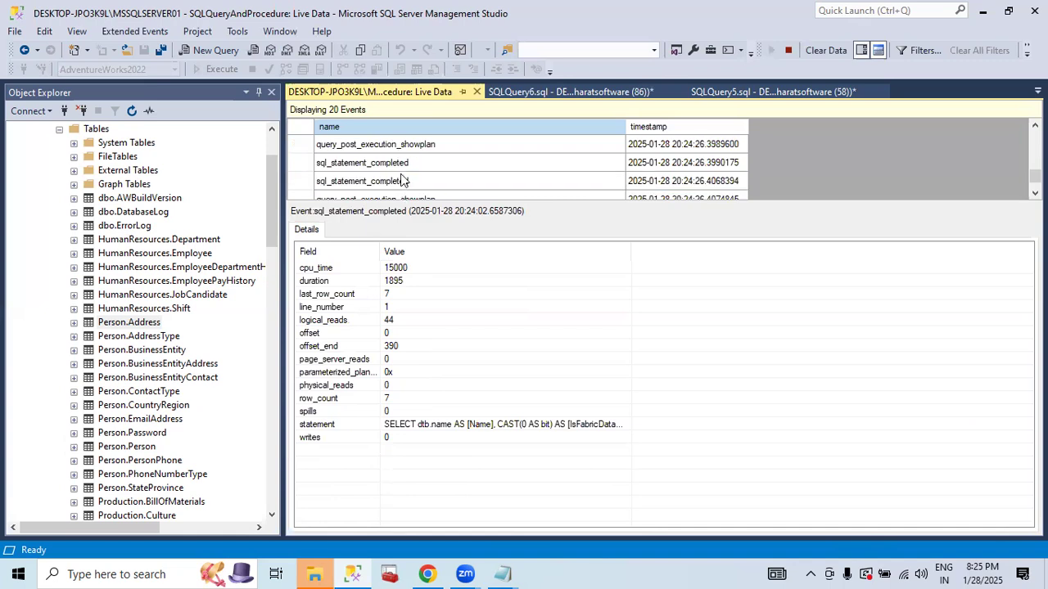
pyautogui.click(401, 180)
pyautogui.scroll(2, 401, 176)
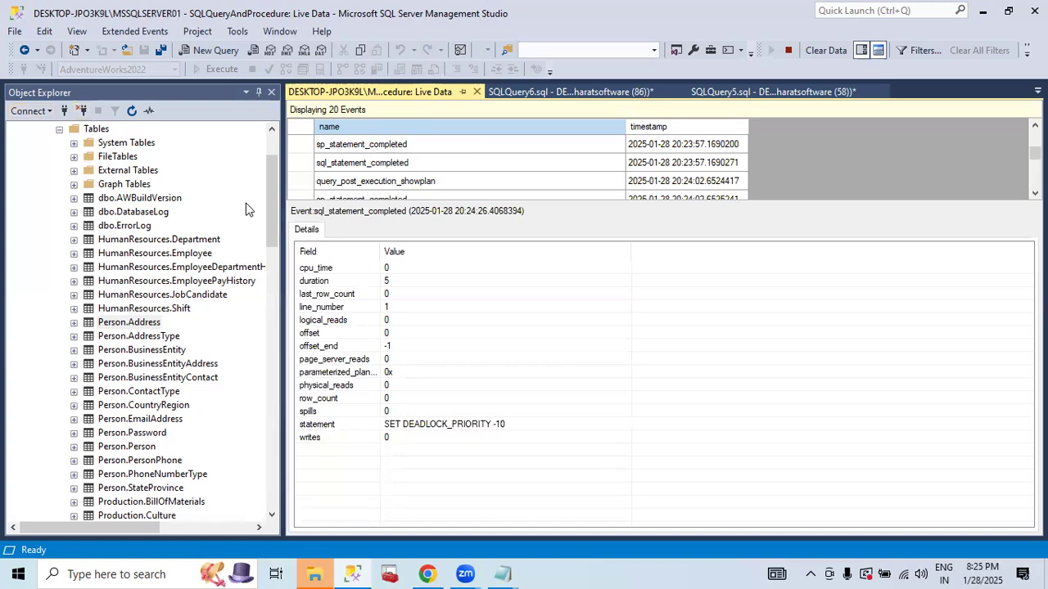
# Step: Collapse the AdventureWorks2022 Tables folder and open the properties of the SQLQueryAndProcedure Extended Events session
pyautogui.click(264, 186)
pyautogui.moveTo(269, 179); pyautogui.dragTo(273, 144)
pyautogui.click(59, 212)
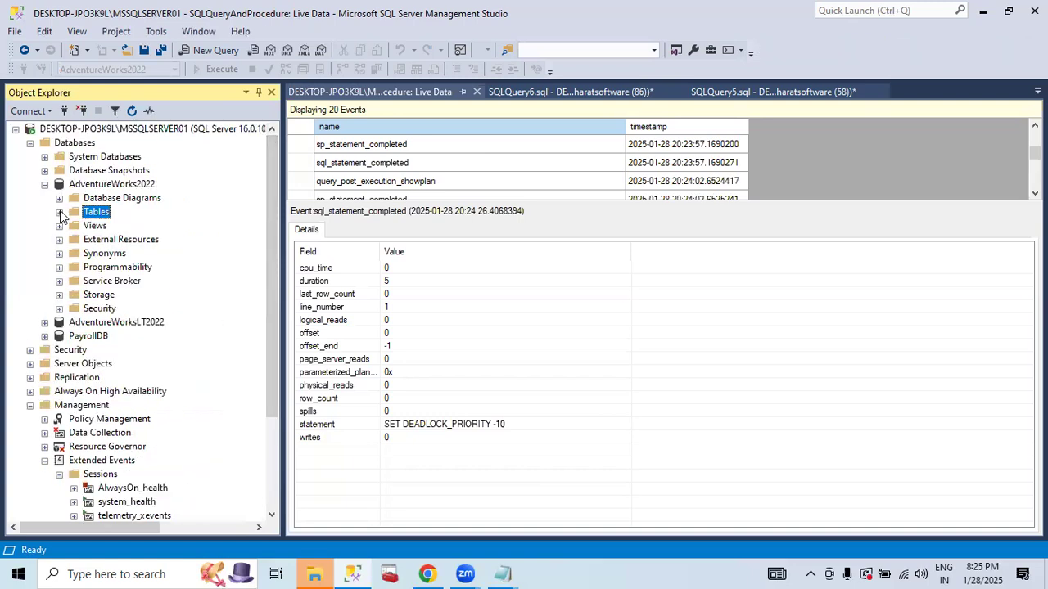
pyautogui.scroll(-2, 92, 400)
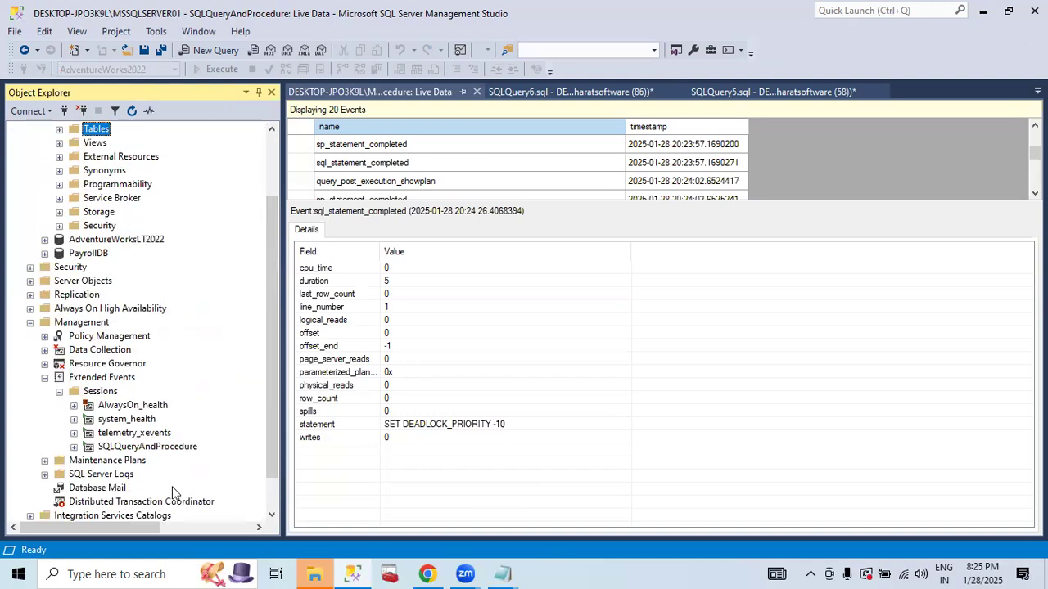
pyautogui.rightClick(127, 448)
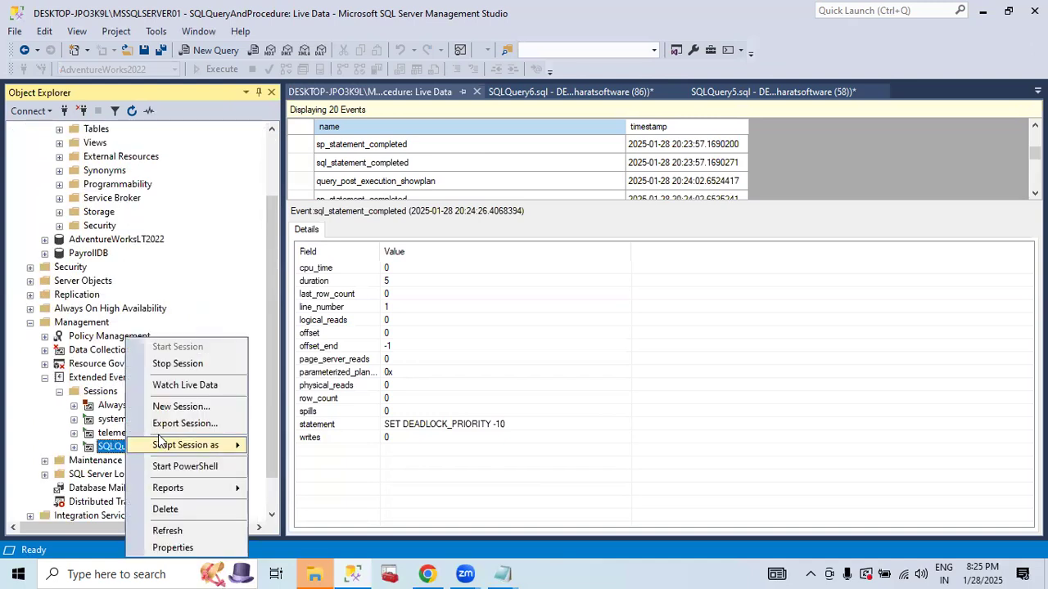
pyautogui.click(176, 547)
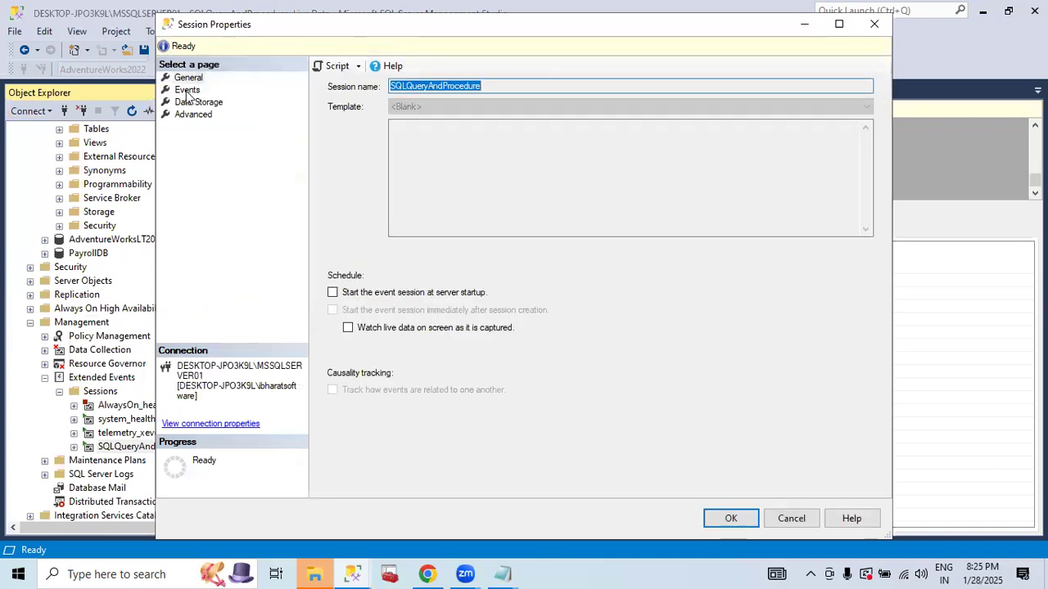
# Step: Add a filter clause on the sqlserver.sql_text field to the session's sp_statement_completed event
pyautogui.click(186, 90)
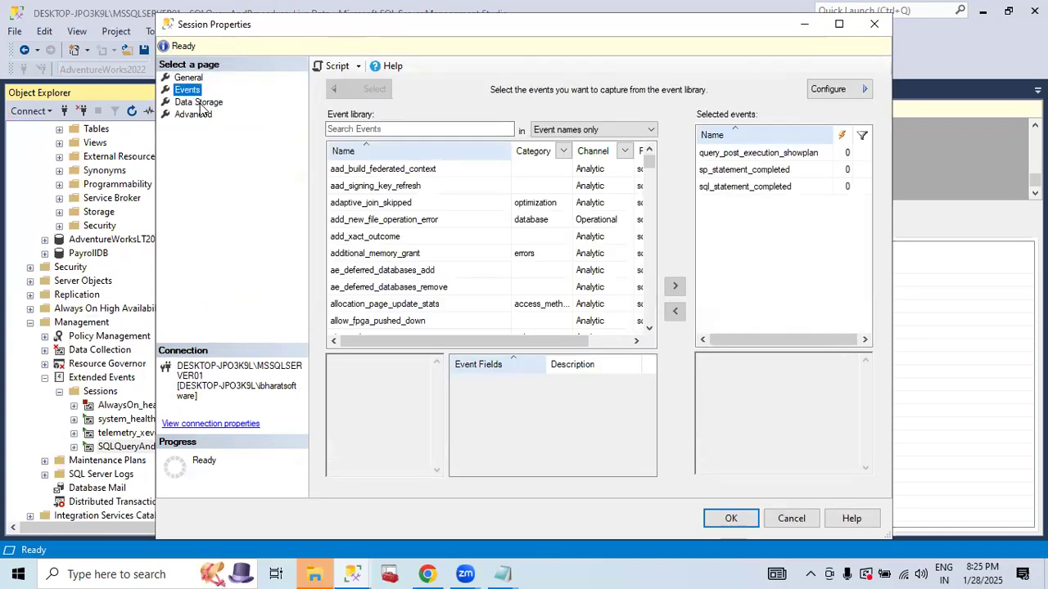
pyautogui.click(828, 89)
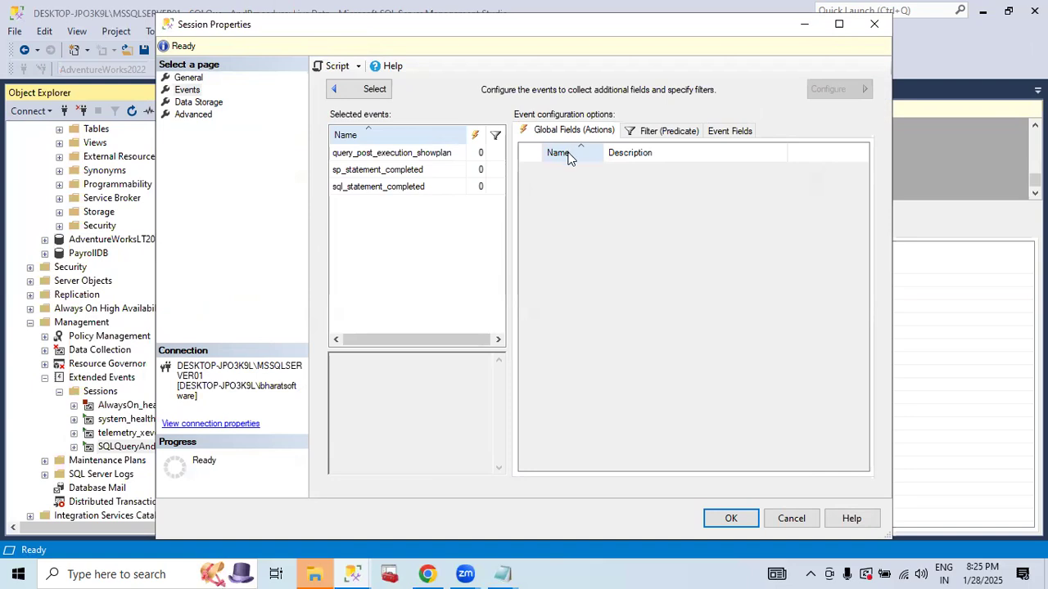
pyautogui.click(666, 132)
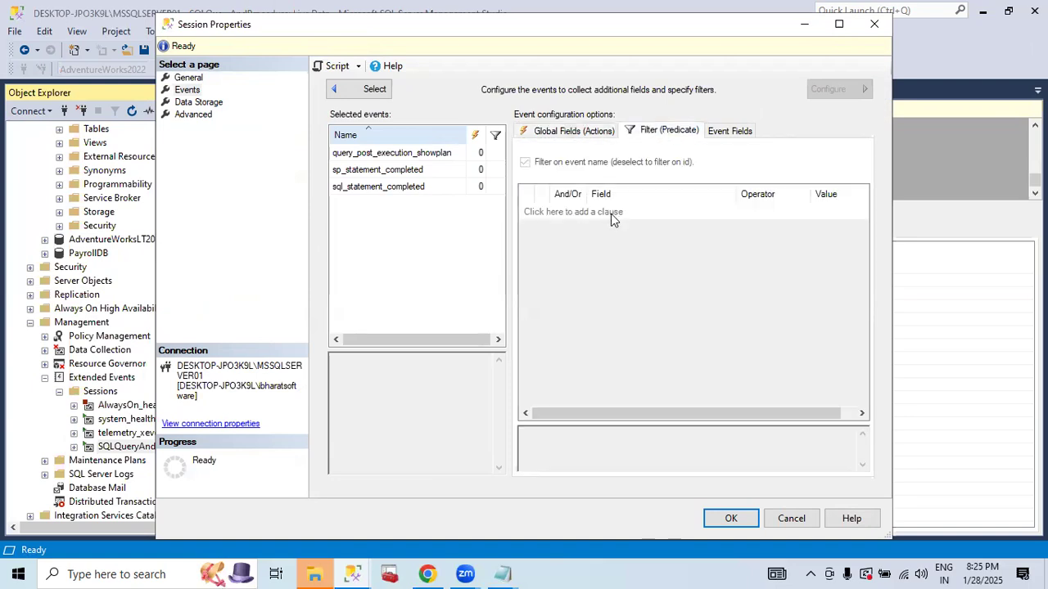
pyautogui.click(400, 154)
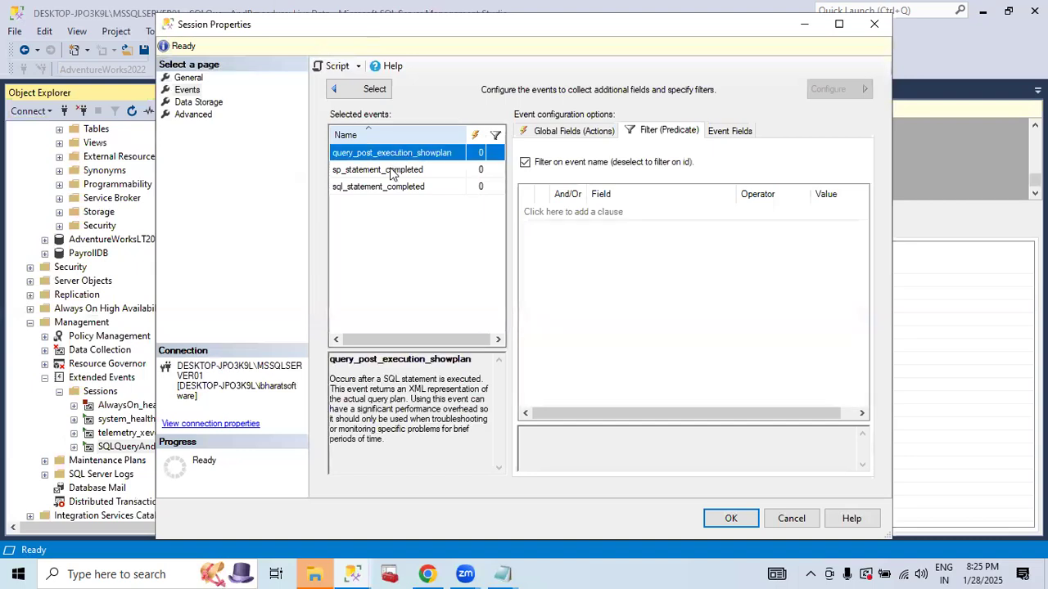
pyautogui.click(395, 170)
pyautogui.click(646, 219)
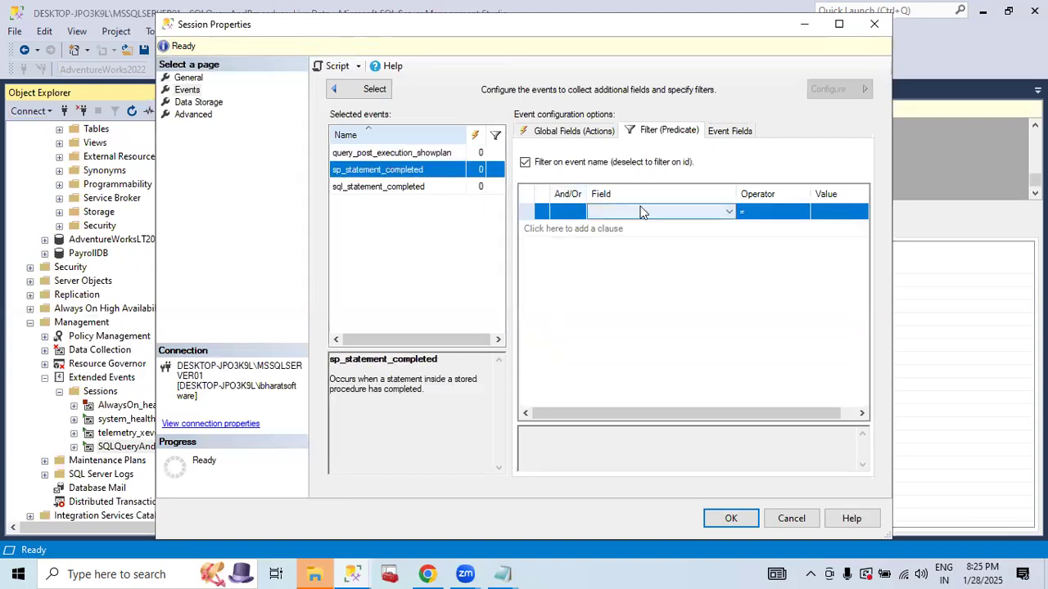
pyautogui.click(642, 213)
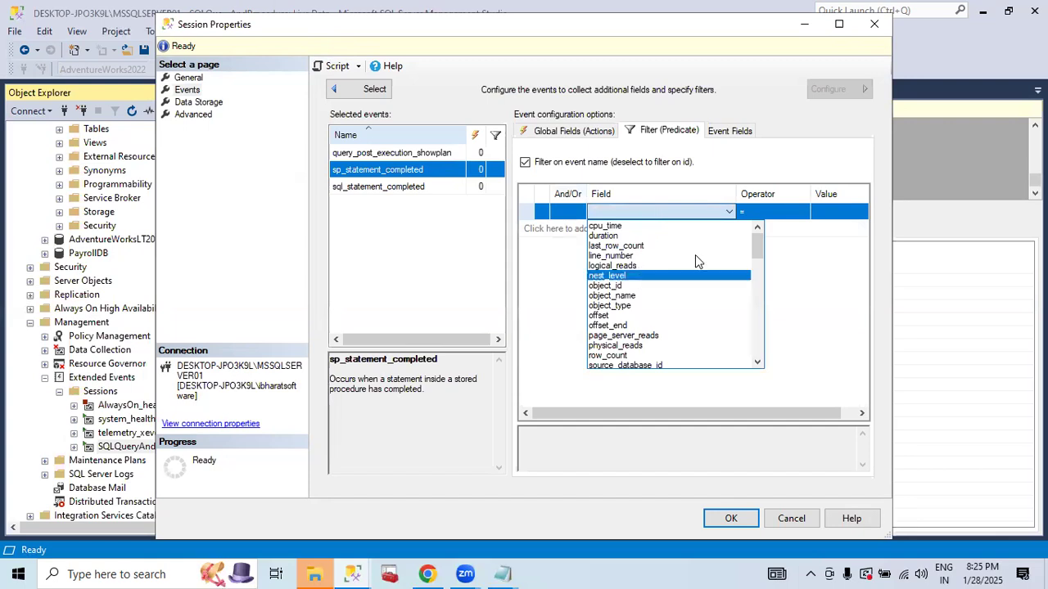
pyautogui.moveTo(755, 253); pyautogui.dragTo(755, 345)
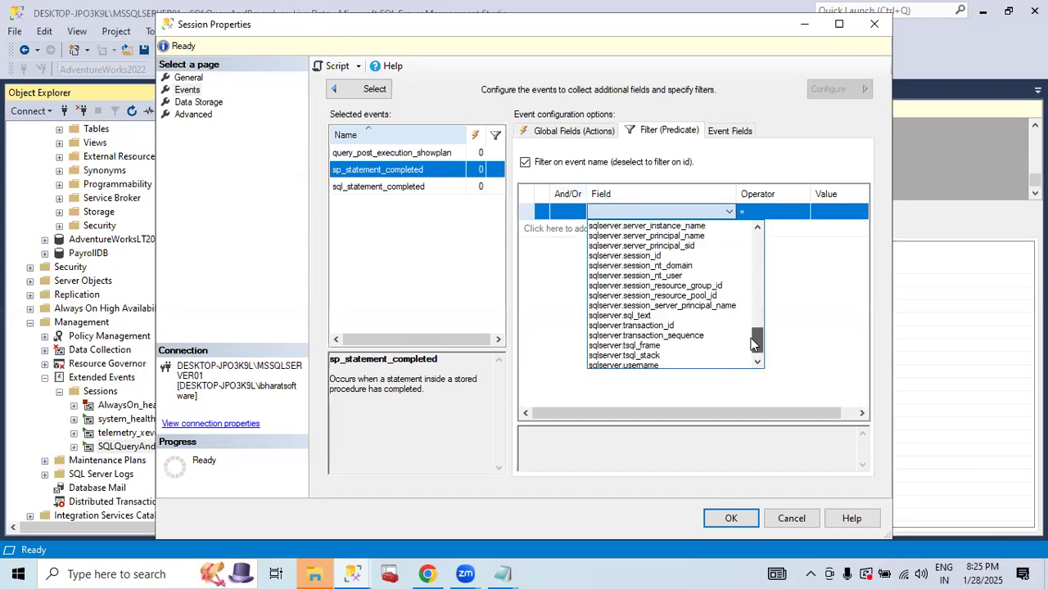
pyautogui.click(634, 319)
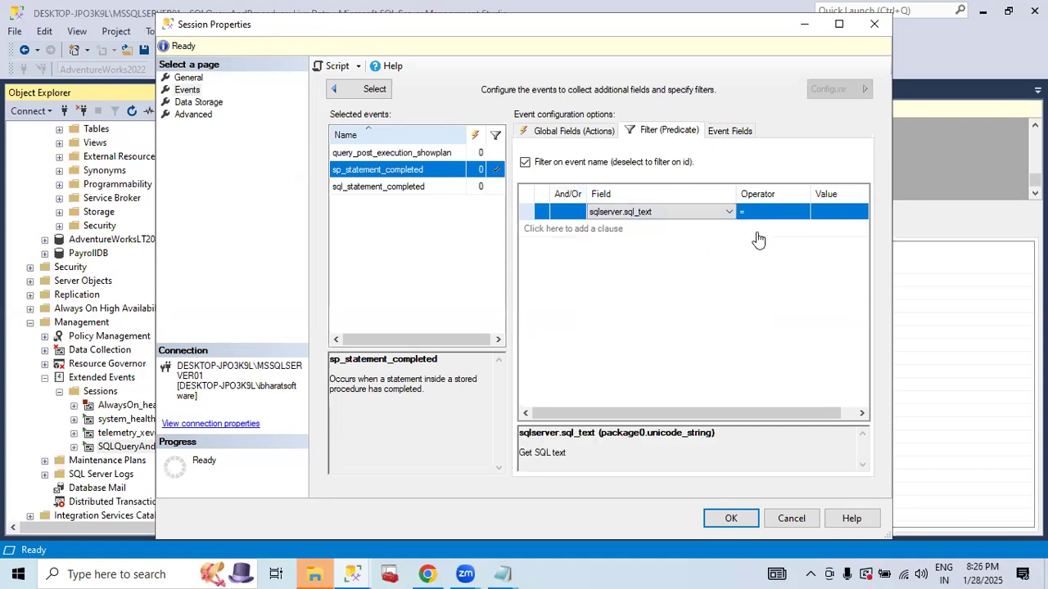
# Step: Set the sql_text filter clause's operator to like_i_sql_unicode_string
pyautogui.click(797, 213)
pyautogui.click(802, 213)
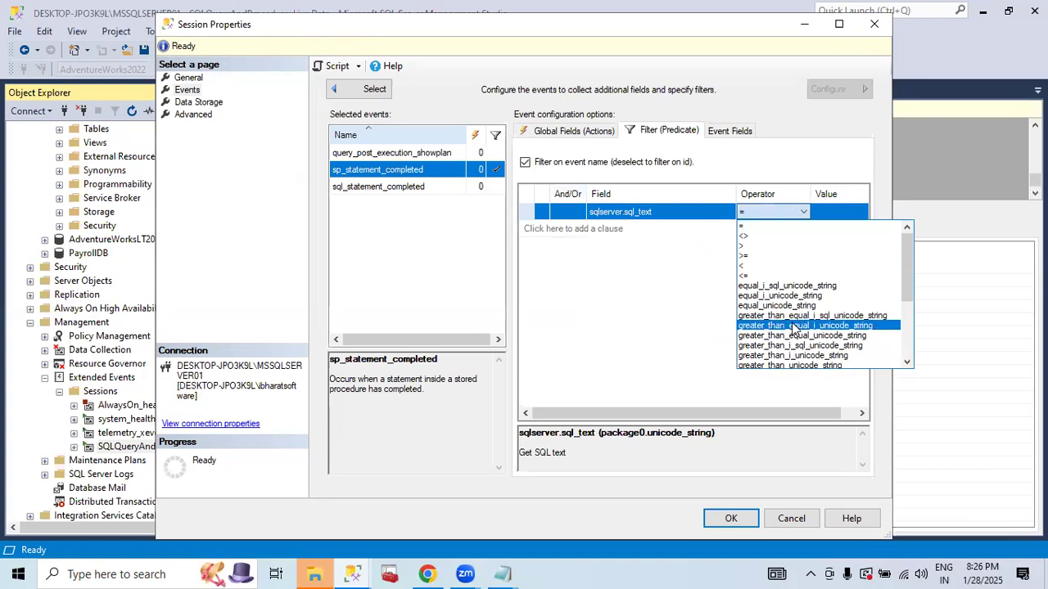
pyautogui.scroll(-1, 794, 329)
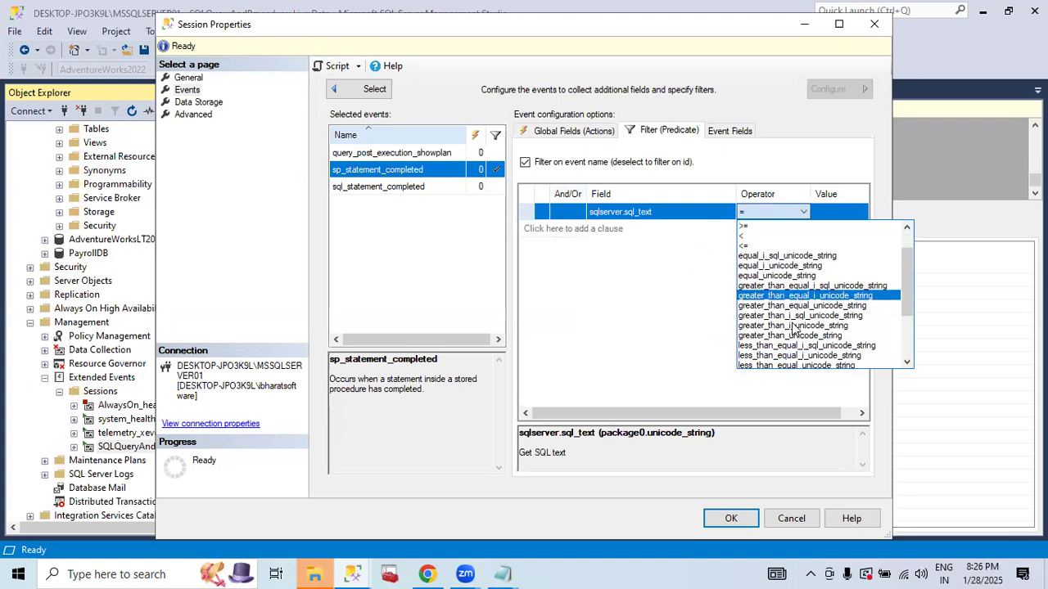
pyautogui.scroll(-3, 795, 328)
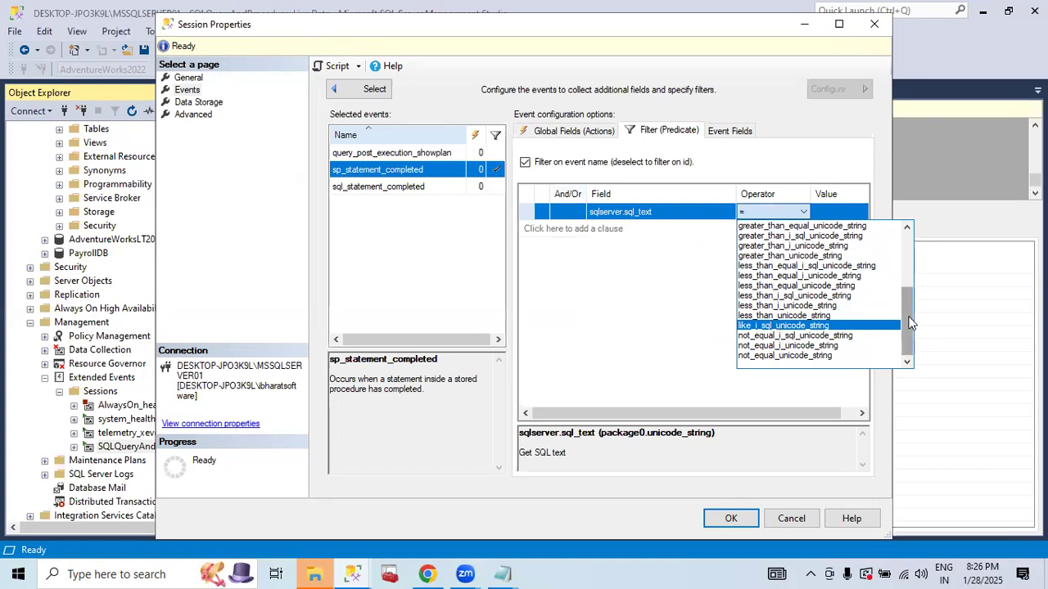
pyautogui.moveTo(909, 316); pyautogui.dragTo(911, 280)
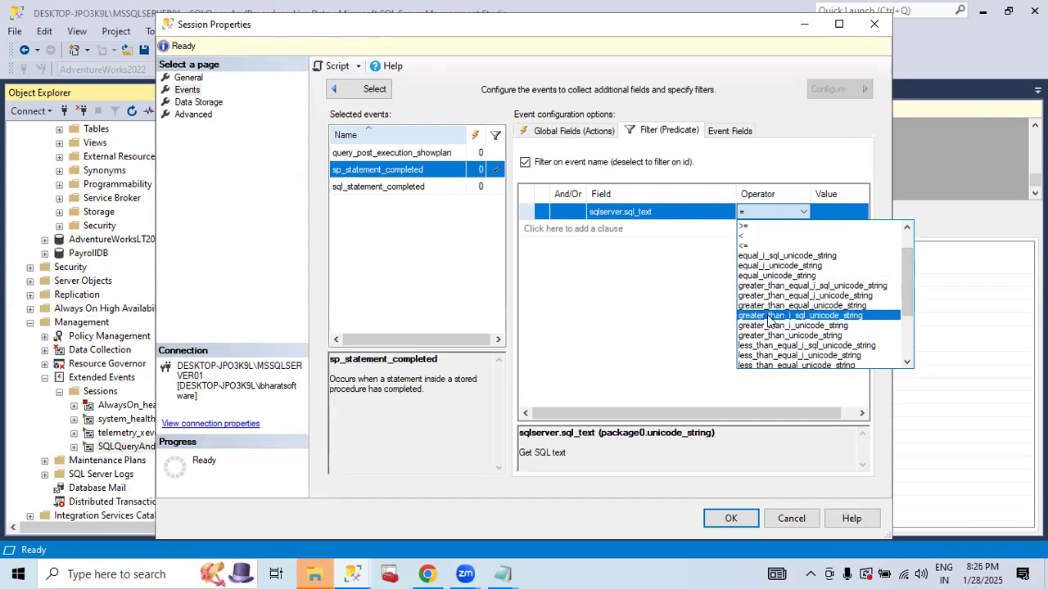
pyautogui.scroll(-3, 788, 334)
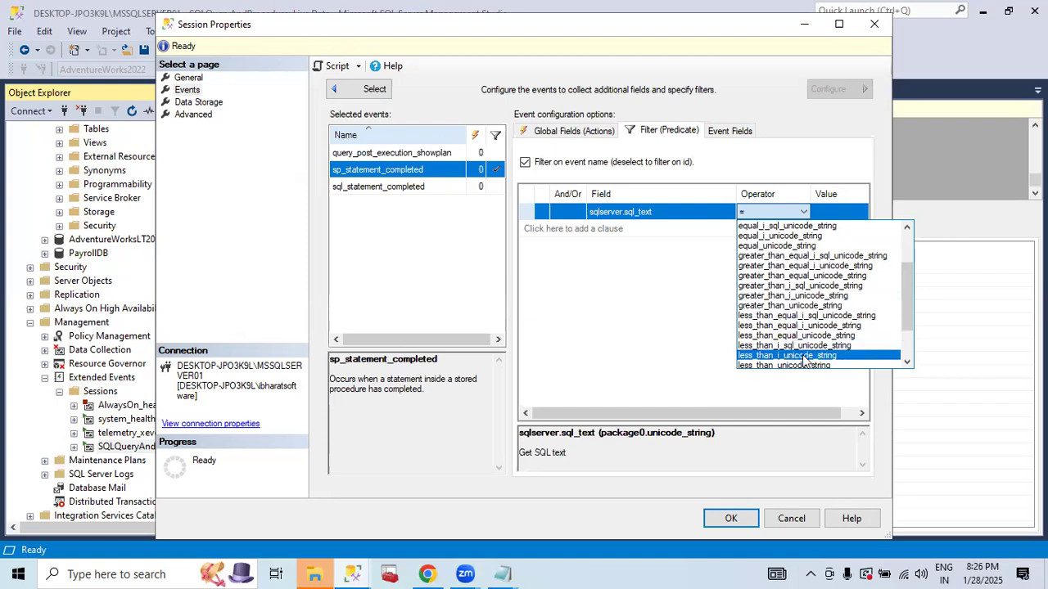
pyautogui.scroll(-1, 807, 351)
pyautogui.scroll(-2, 806, 351)
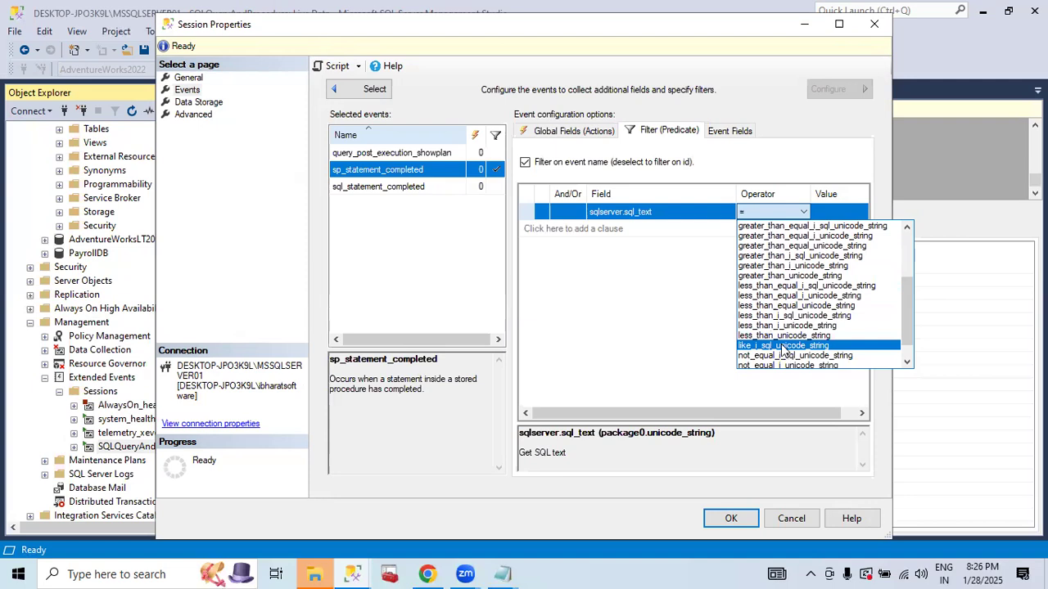
pyautogui.click(781, 346)
# Step: Enter perso as the filter clause's value and apply the session properties
pyautogui.click(836, 211)
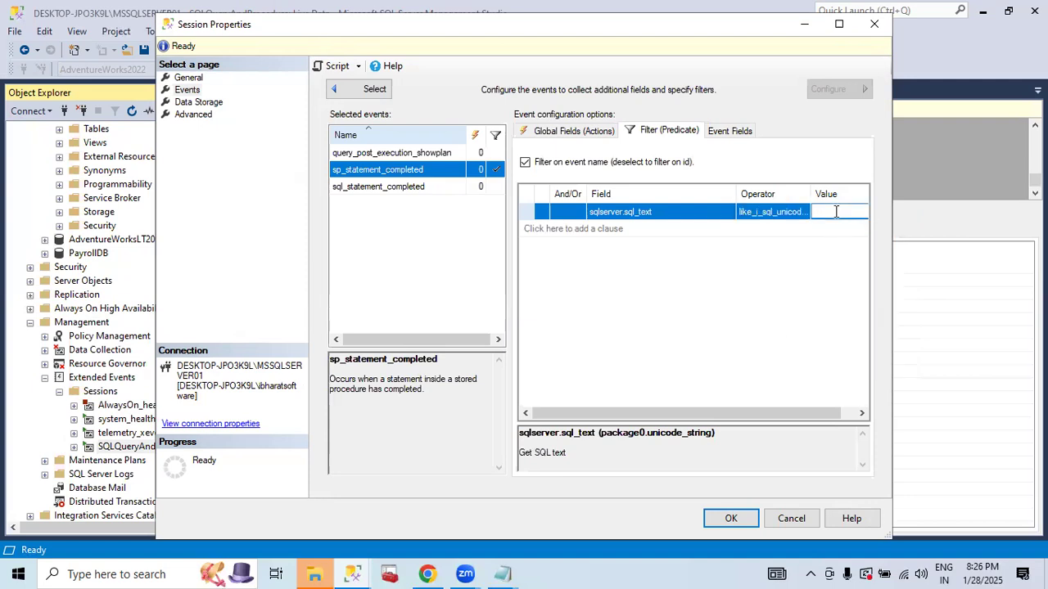
pyautogui.write('perso')
pyautogui.click(731, 520)
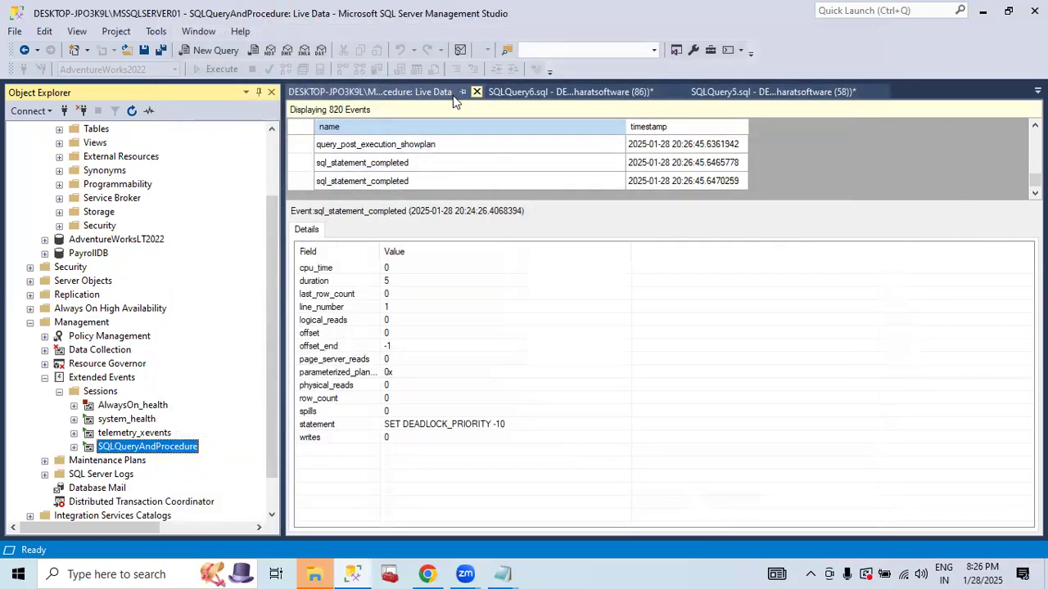
# Step: Close the session's live data view and keep the SQLQuery6.sql query open
pyautogui.click(476, 92)
pyautogui.click(479, 92)
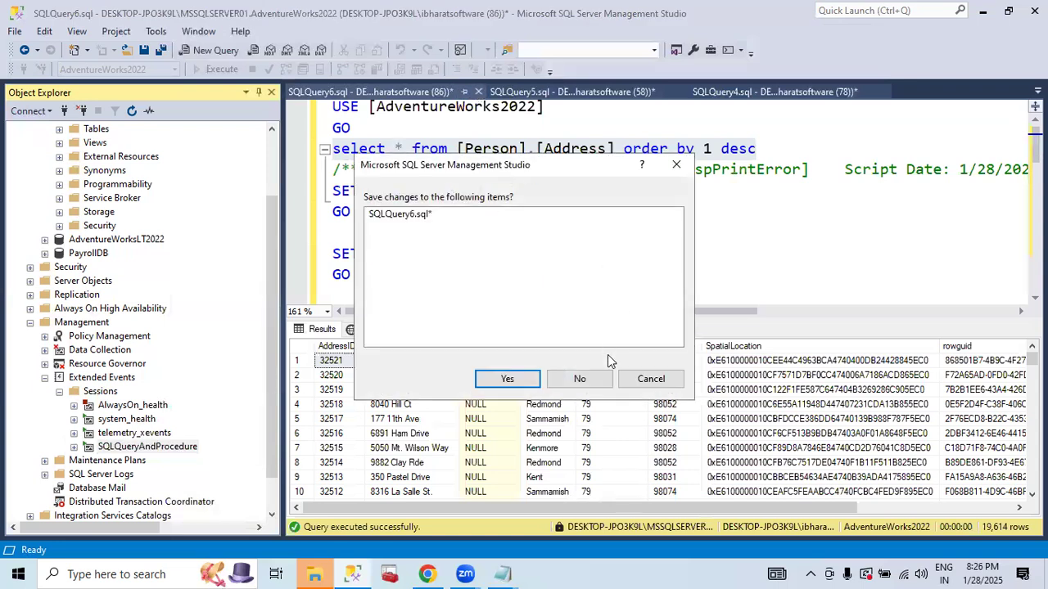
pyautogui.click(651, 378)
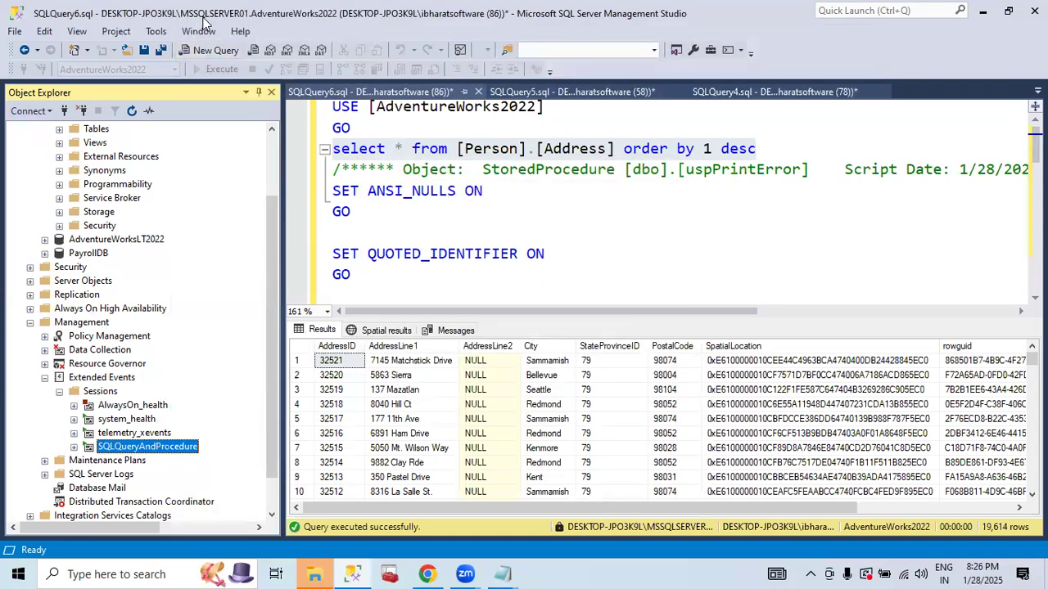
# Step: Launch SQL Server Profiler, connect to the server and open the new trace's event selection
pyautogui.click(156, 36)
pyautogui.click(182, 47)
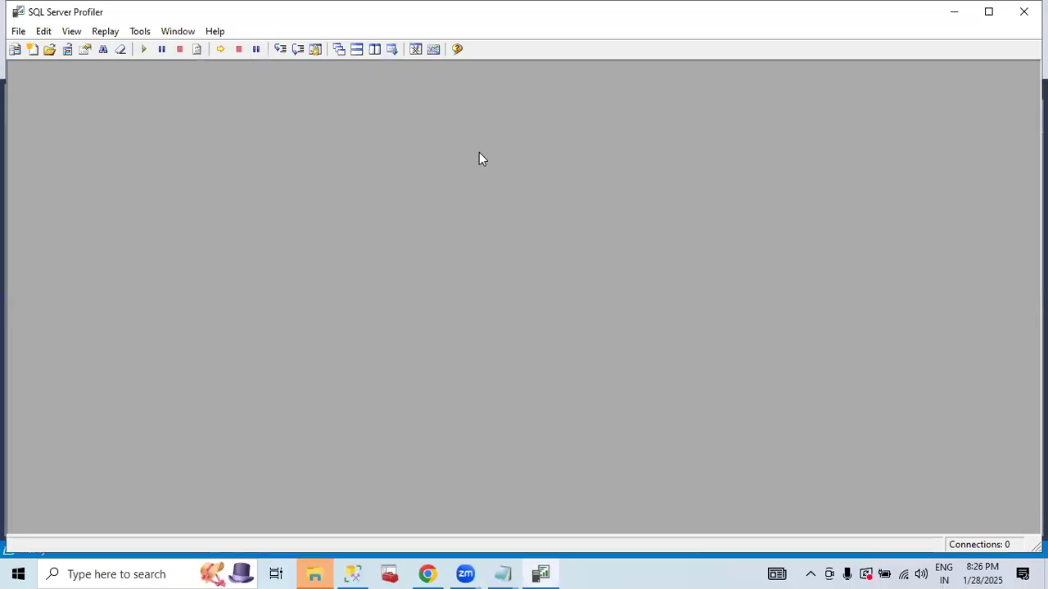
pyautogui.click(467, 456)
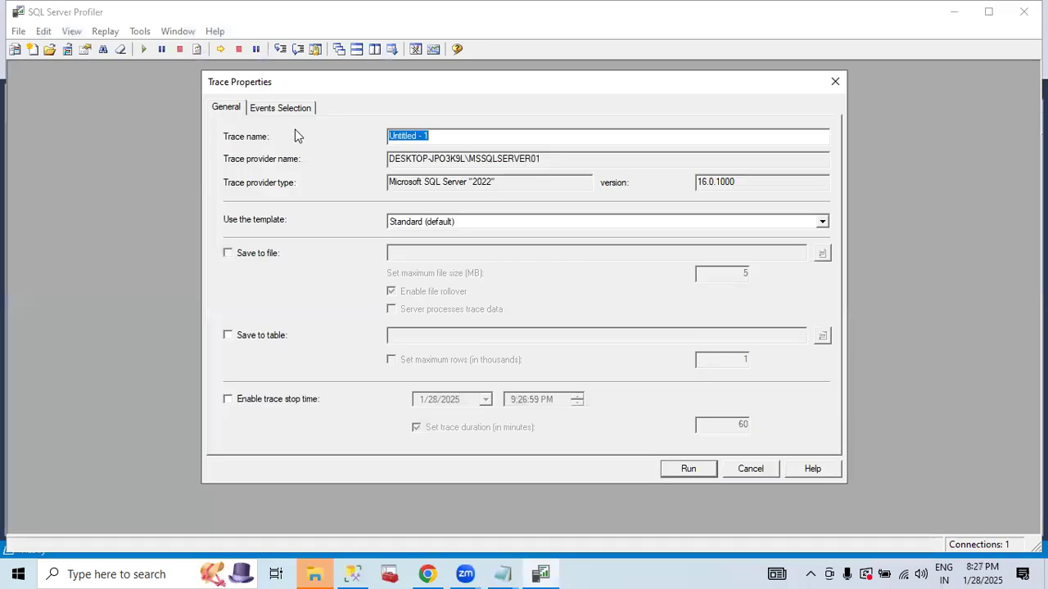
pyautogui.click(275, 109)
pyautogui.click(226, 110)
pyautogui.click(279, 109)
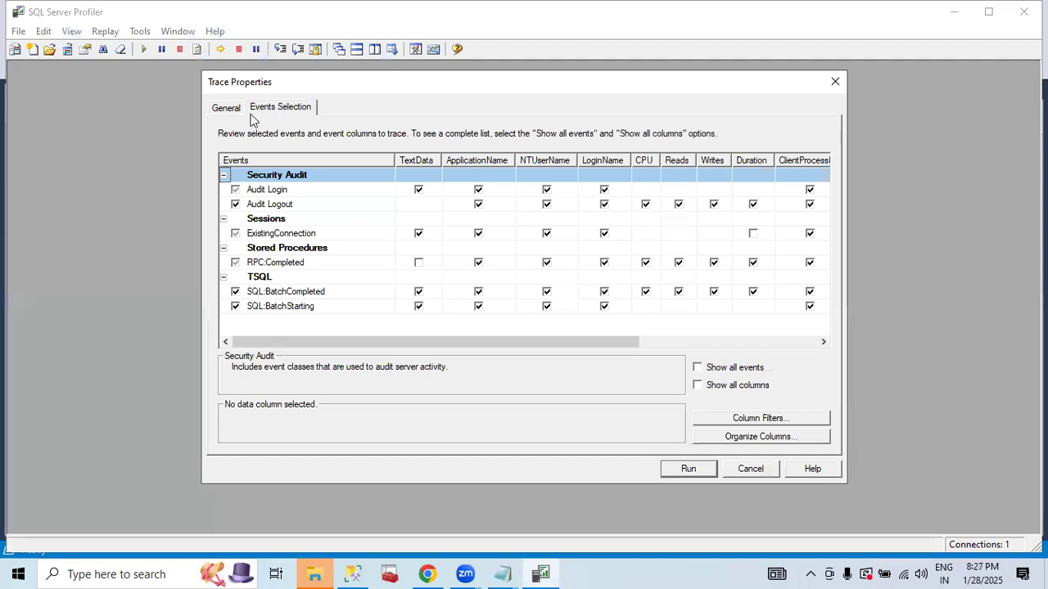
# Step: Show all available events for the trace and exclude SQL:BatchStarting from the TSQL category
pyautogui.click(717, 370)
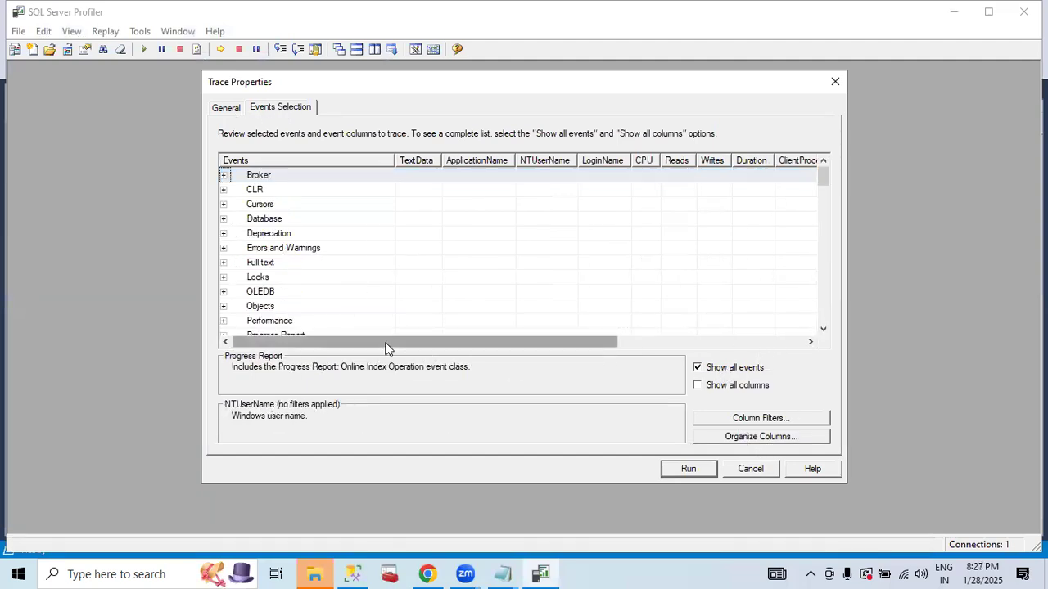
pyautogui.scroll(-1, 269, 277)
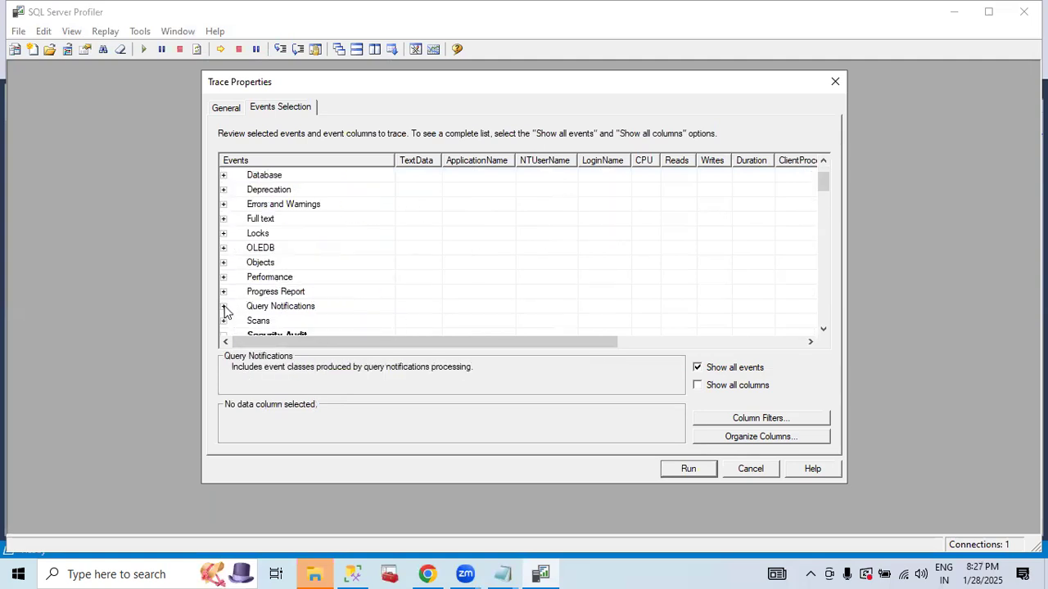
pyautogui.scroll(-2, 233, 298)
pyautogui.click(224, 248)
pyautogui.scroll(-8, 259, 276)
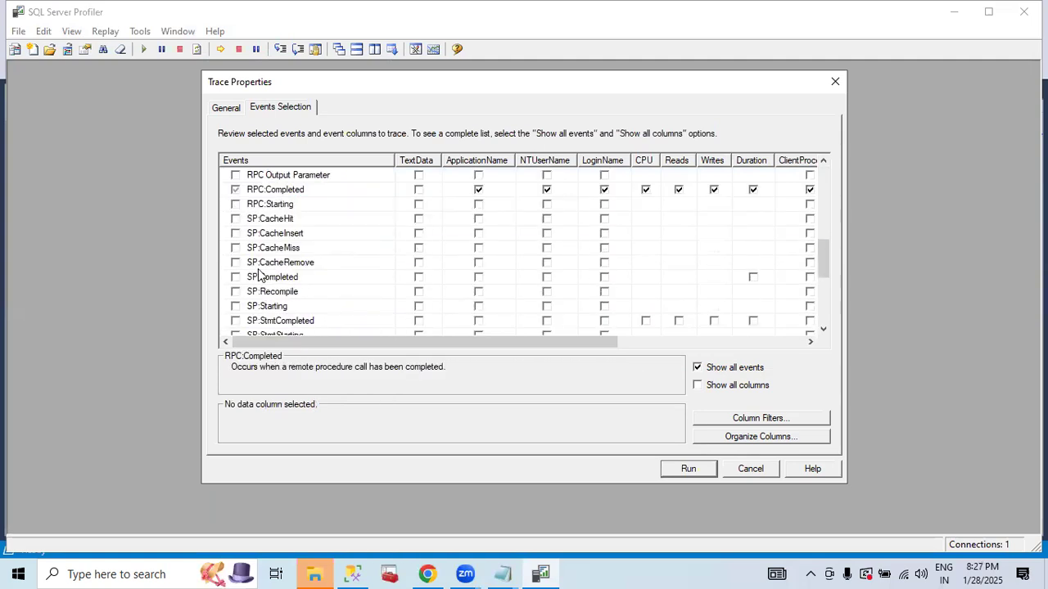
pyautogui.scroll(2, 261, 277)
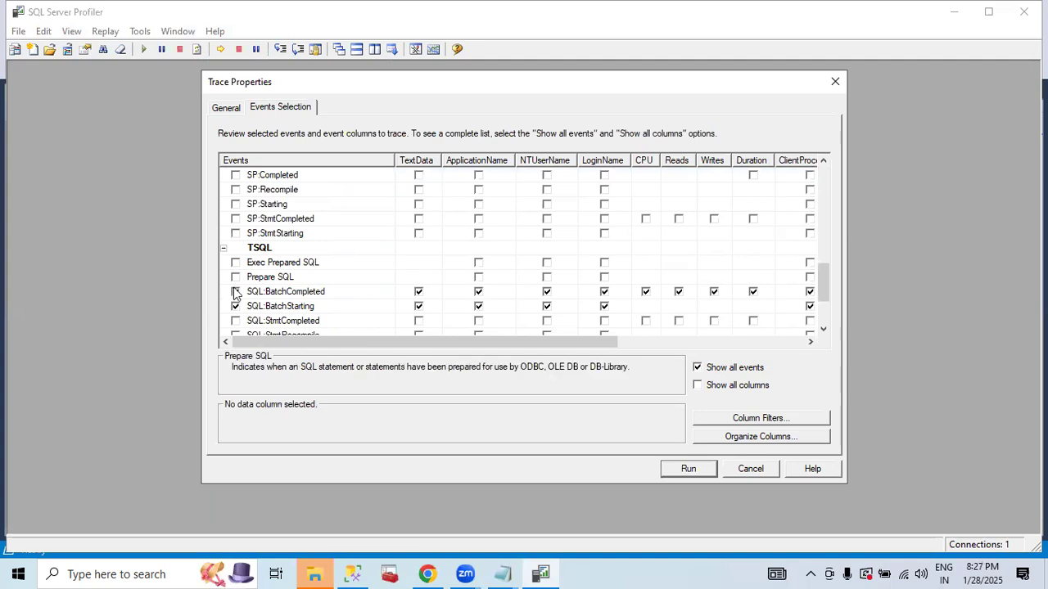
pyautogui.click(236, 306)
pyautogui.scroll(-1, 298, 288)
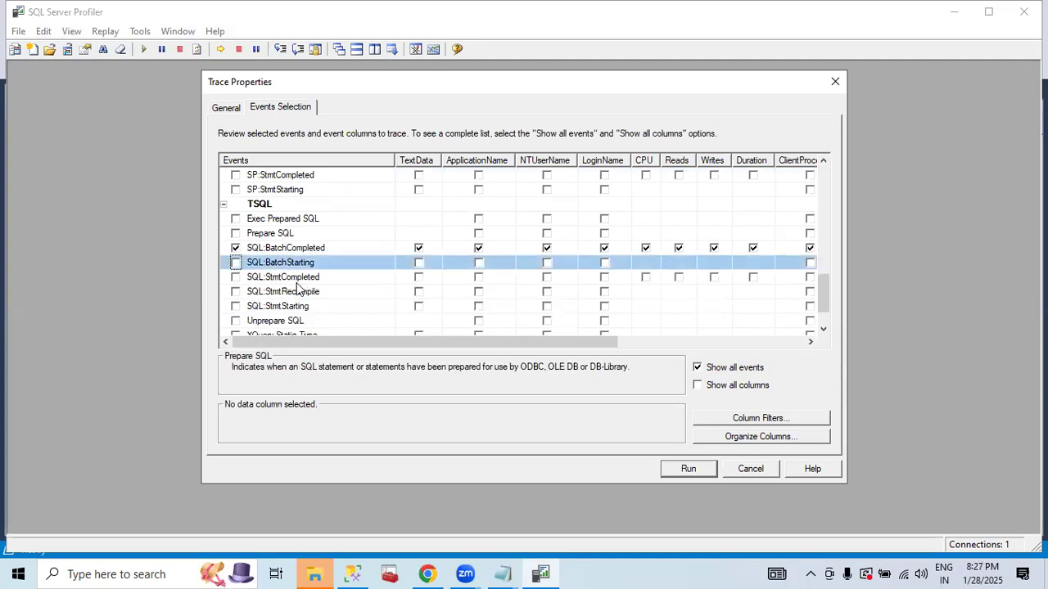
# Step: Include SP:Completed and exclude RPC:Completed among the trace's stored procedure events
pyautogui.scroll(3, 297, 287)
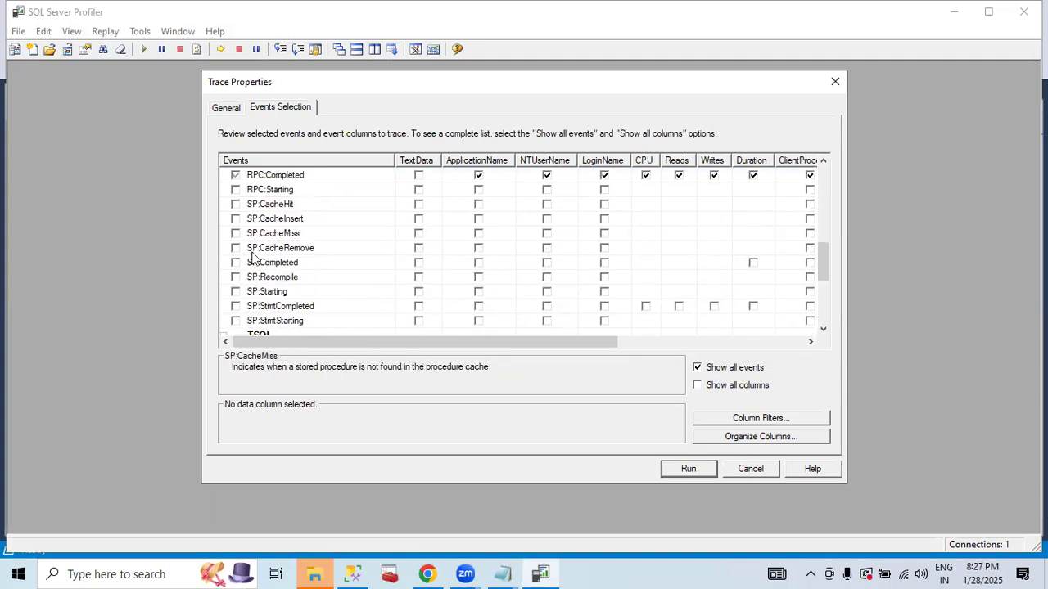
pyautogui.click(235, 262)
pyautogui.click(235, 175)
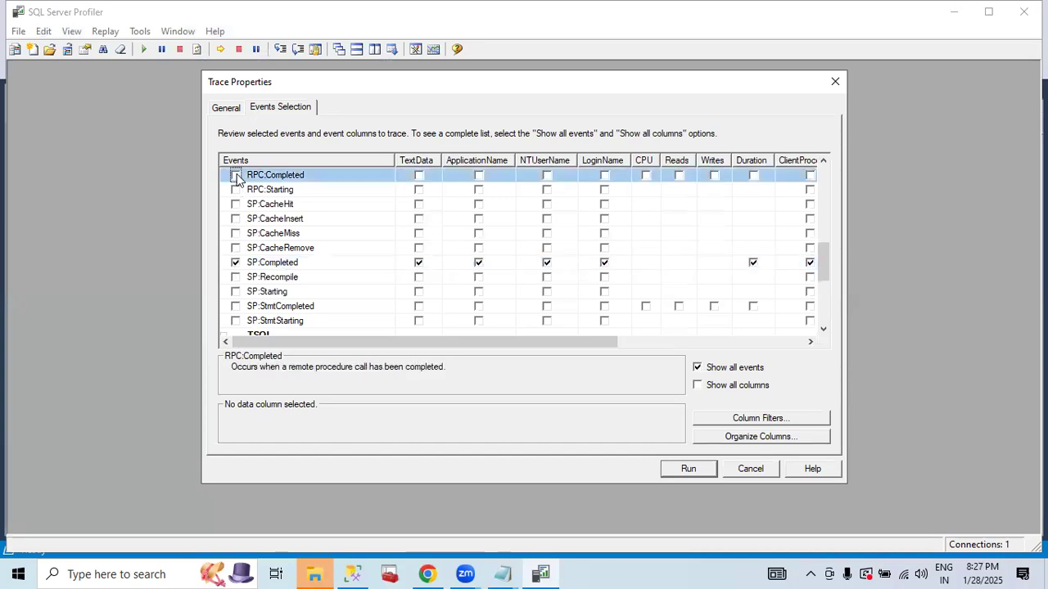
# Step: Open the trace's column filters and enter person as a Like value for TextData
pyautogui.click(767, 418)
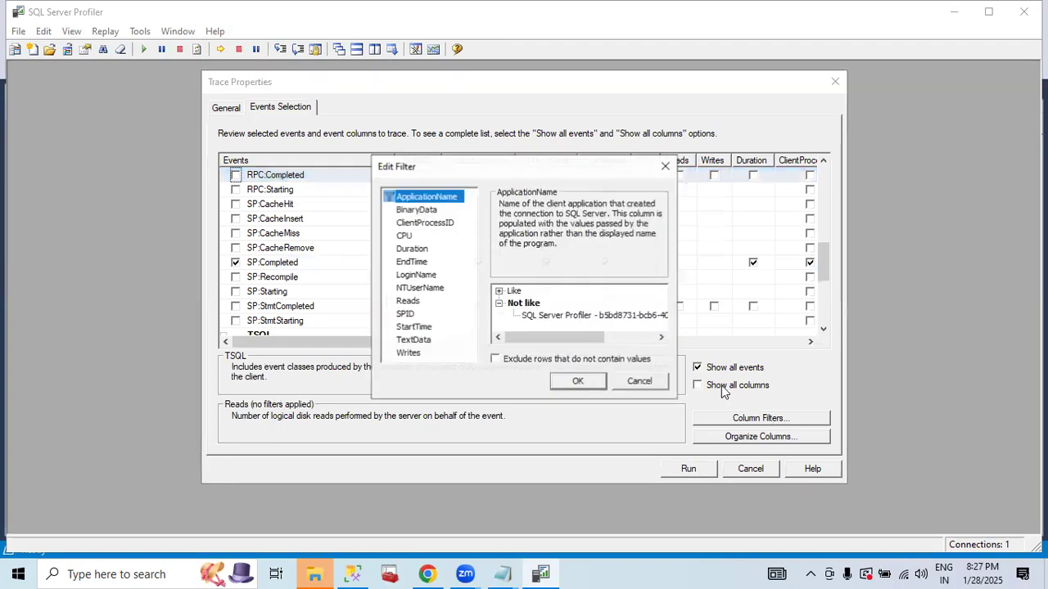
pyautogui.click(415, 342)
pyautogui.click(499, 293)
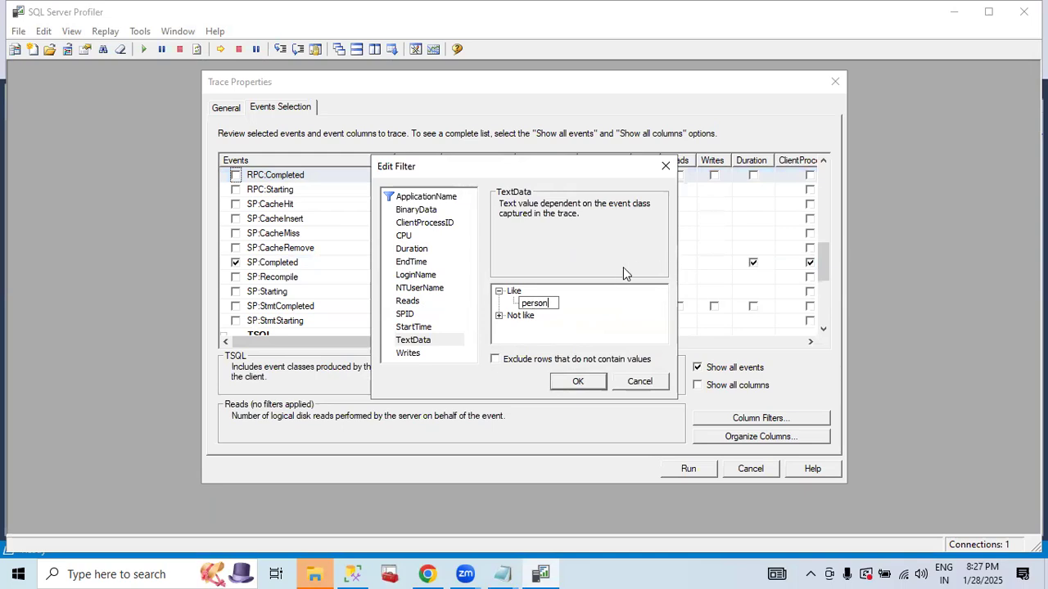
# Step: Switch to SQL Server Management Studio and copy the table name Address from the select statement in SQLQuery6.sql
pyautogui.click(362, 570)
pyautogui.click(622, 178)
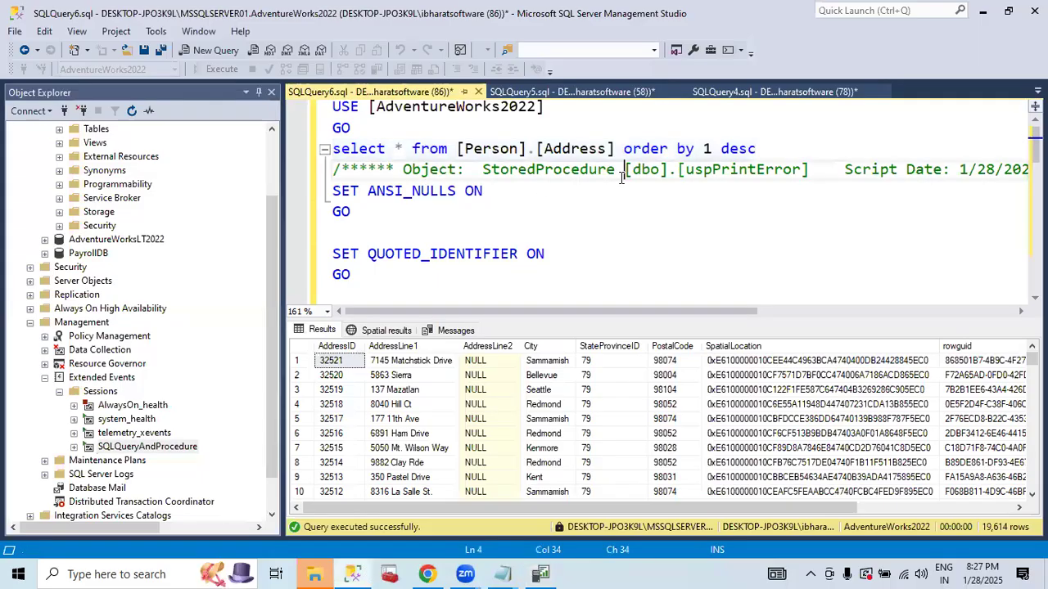
pyautogui.click(458, 148)
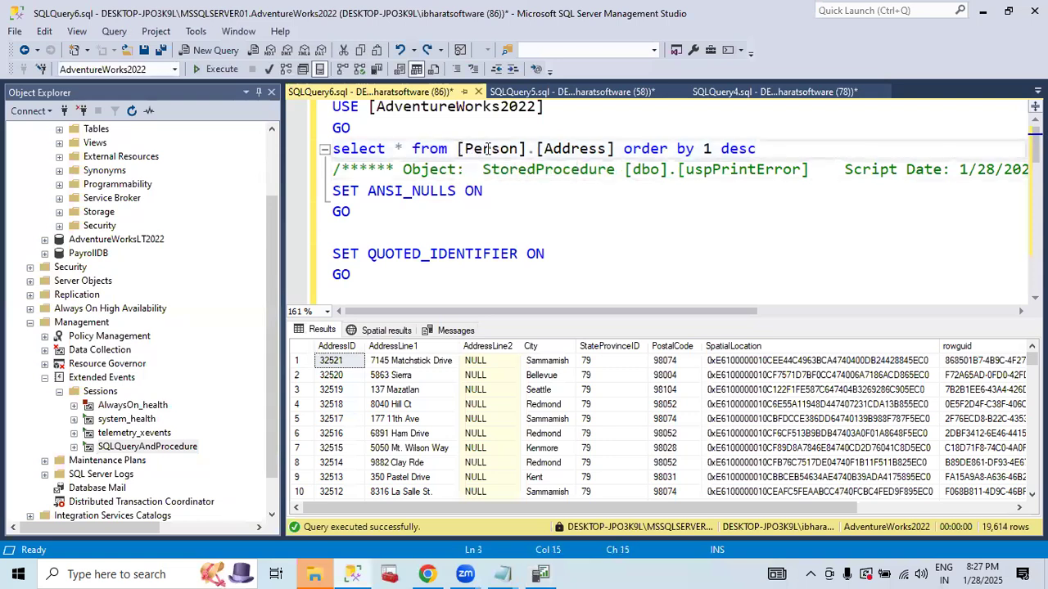
pyautogui.keyDown('shift'); pyautogui.click(601, 148); pyautogui.keyUp('shift')
pyautogui.moveTo(545, 153); pyautogui.dragTo(608, 154)
pyautogui.hotkey('ctrl', 'c')
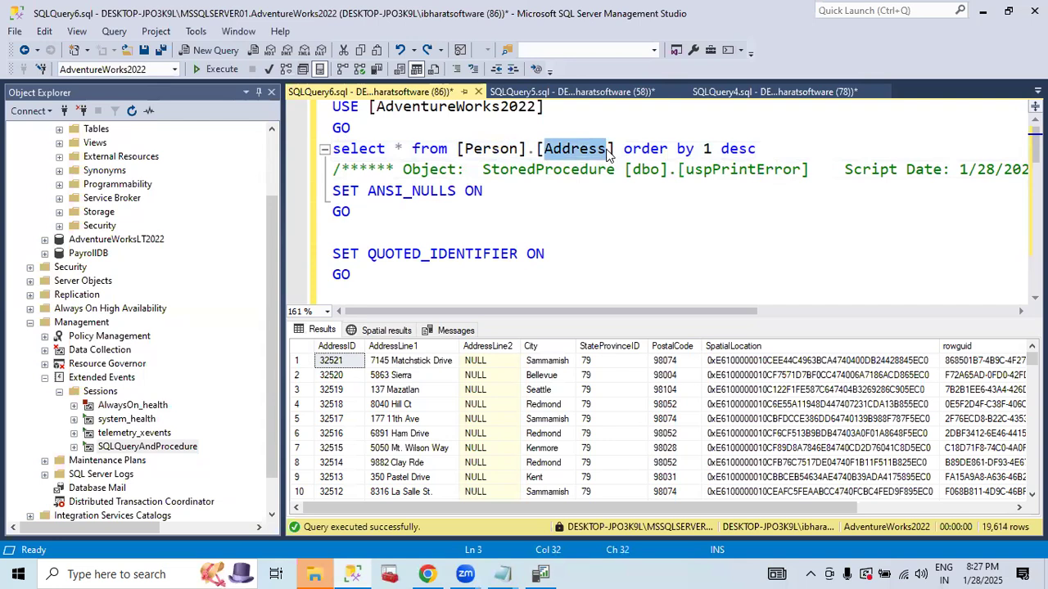
# Step: Switch back to SQL Server Profiler, replace the TextData Like value with %Address%, and run the trace with this filter
pyautogui.hotkey('alt', 'Tab')
pyautogui.click(515, 294)
pyautogui.click(537, 304)
pyautogui.hotkey('ctrl', 'v')
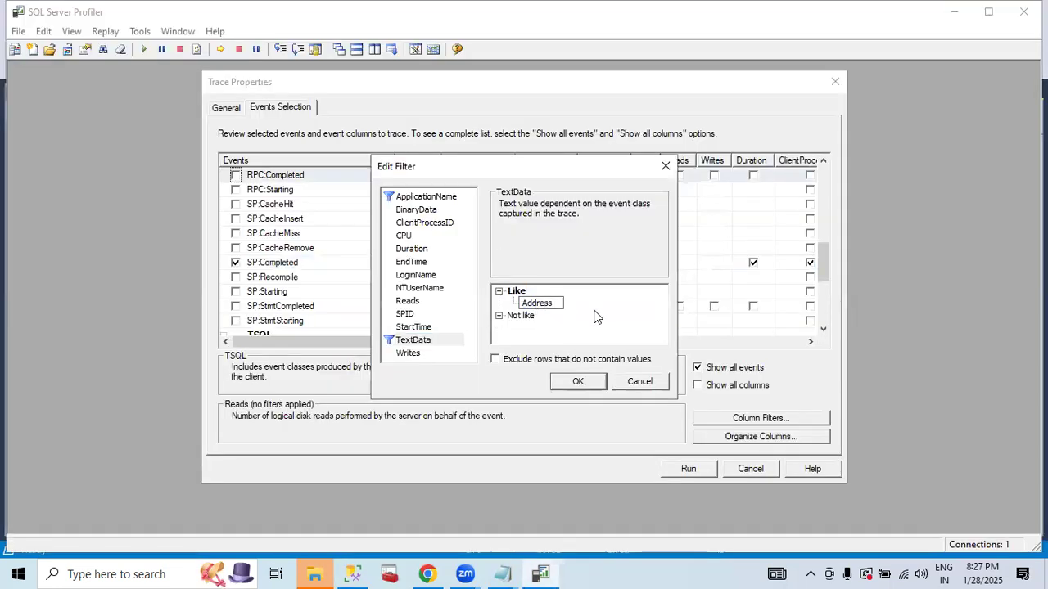
pyautogui.write('%')
pyautogui.press('Home')
pyautogui.write('%')
pyautogui.click(577, 381)
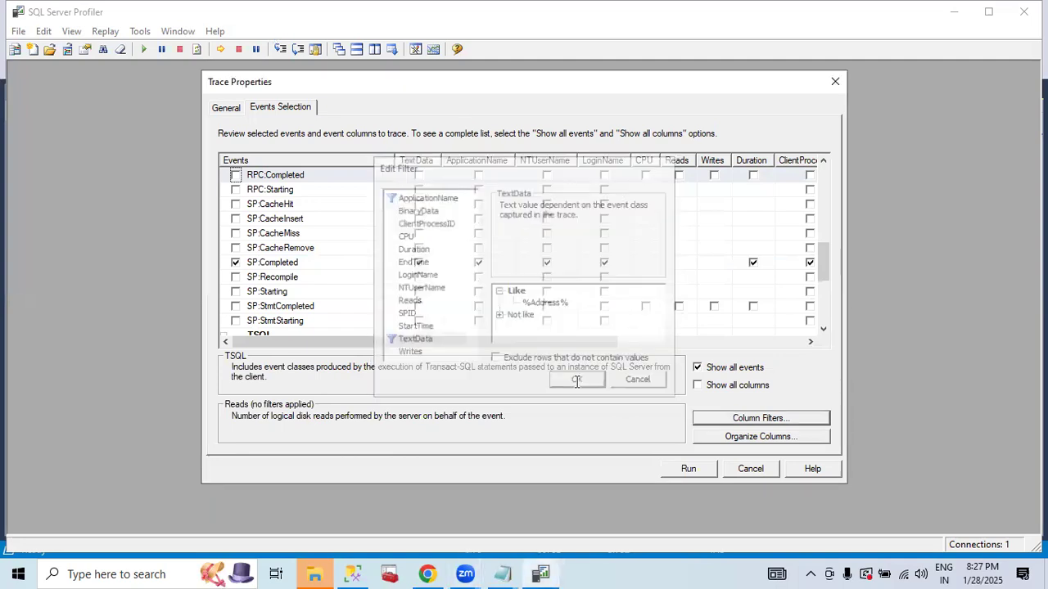
pyautogui.click(692, 471)
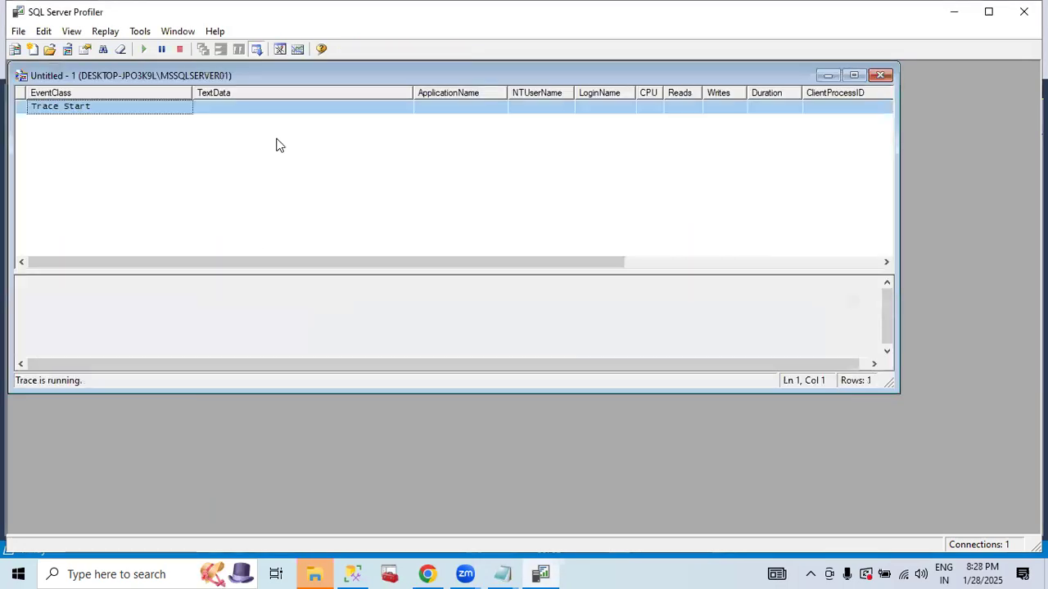
pyautogui.click(458, 179)
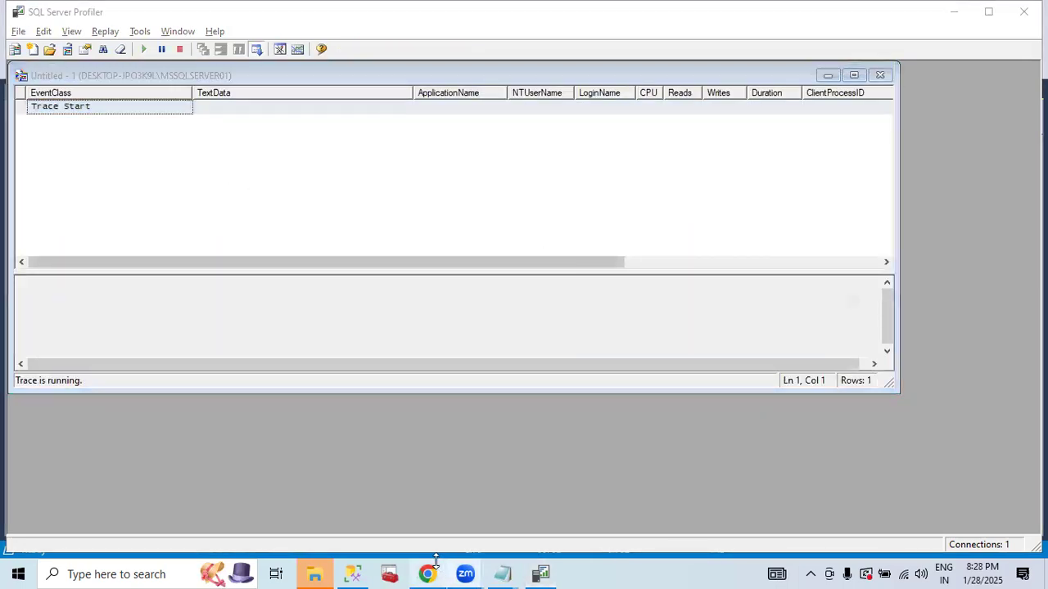
# Step: Run only the [Person].[Address] select statement in SQL Server Management Studio and return to the Profiler trace
pyautogui.click(352, 573)
pyautogui.click(807, 149)
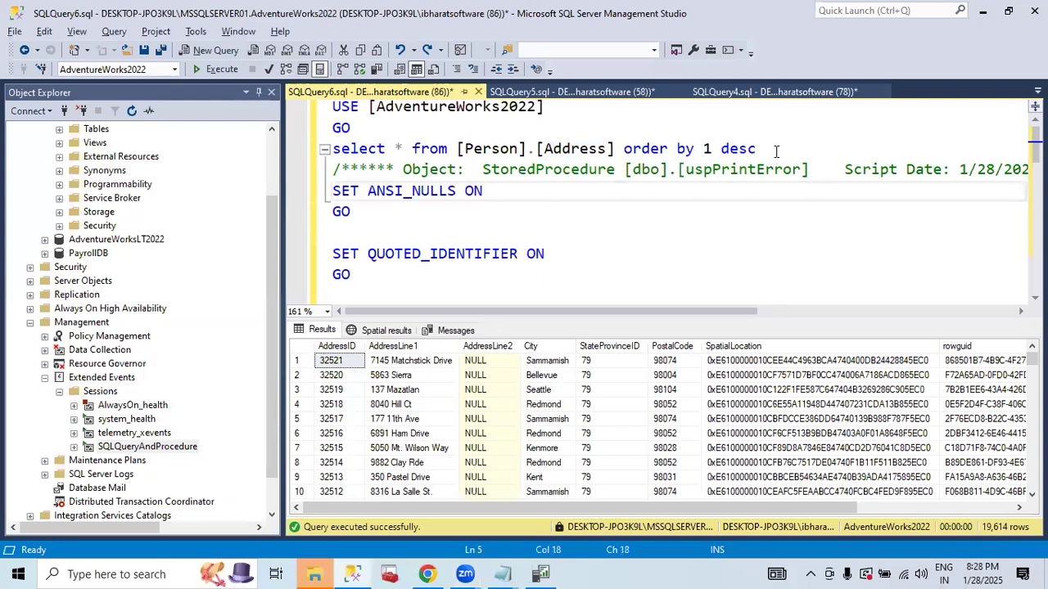
pyautogui.hotkey('shift', 'Home')
pyautogui.click(216, 72)
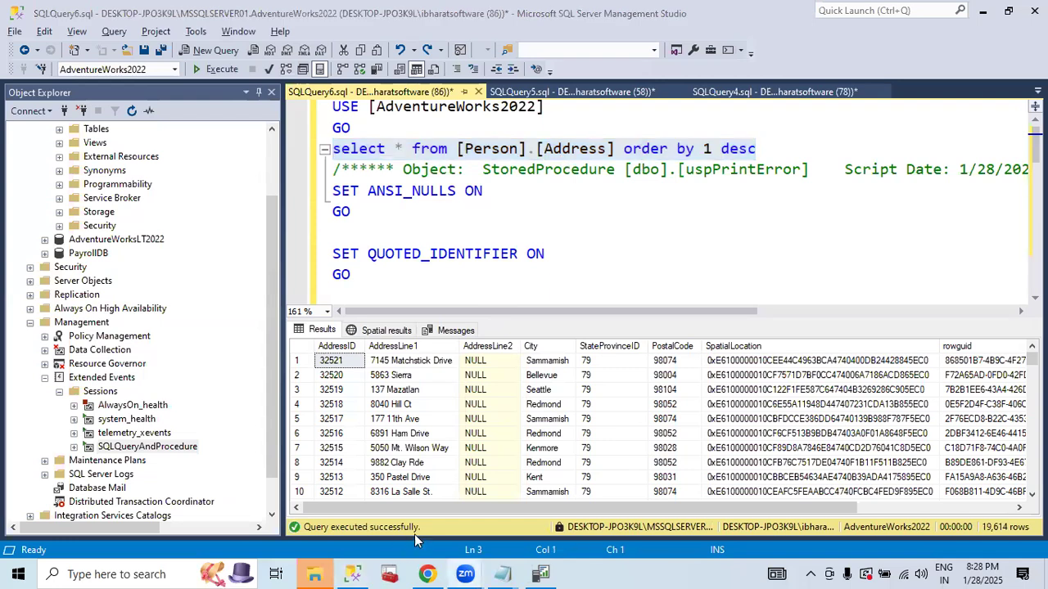
pyautogui.click(540, 573)
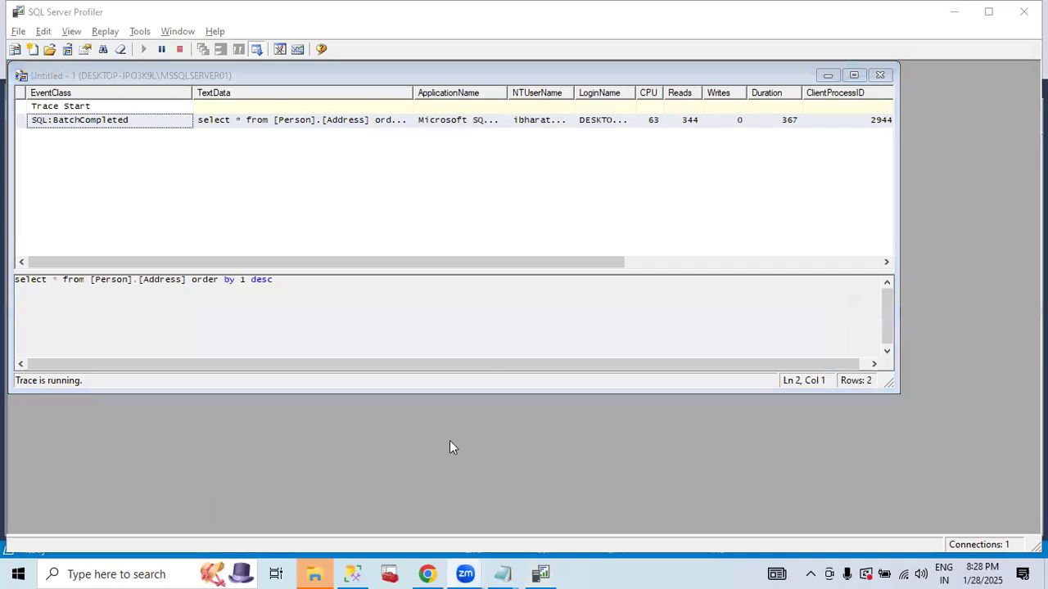
# Step: Switch to SQL Server Management Studio and add select * from [dbo].[ErrorLog] on the blank line above SET QUOTED_IDENTIFIER ON
pyautogui.click(353, 574)
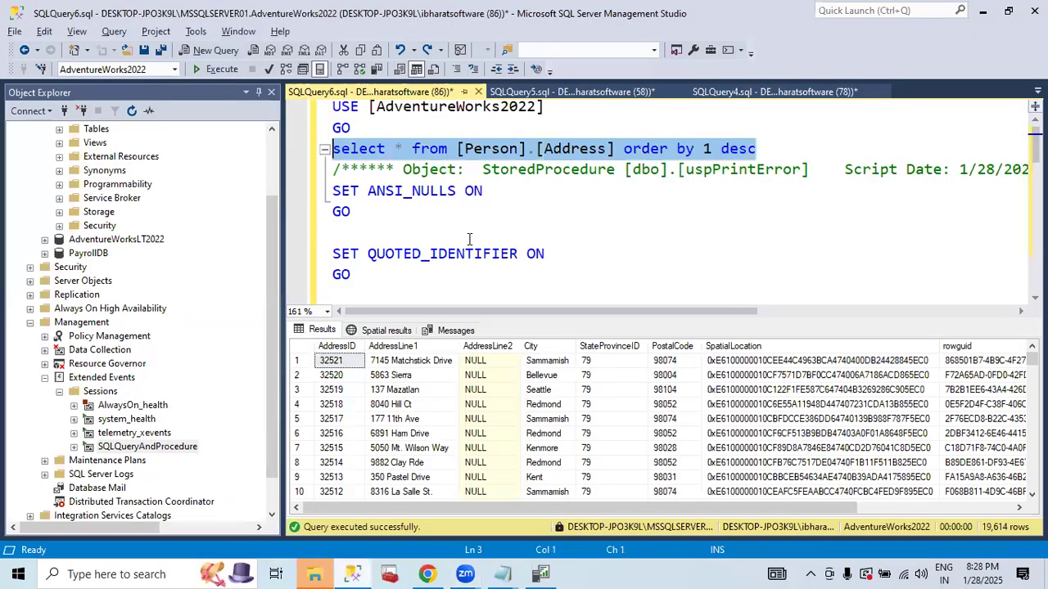
pyautogui.scroll(2, 139, 260)
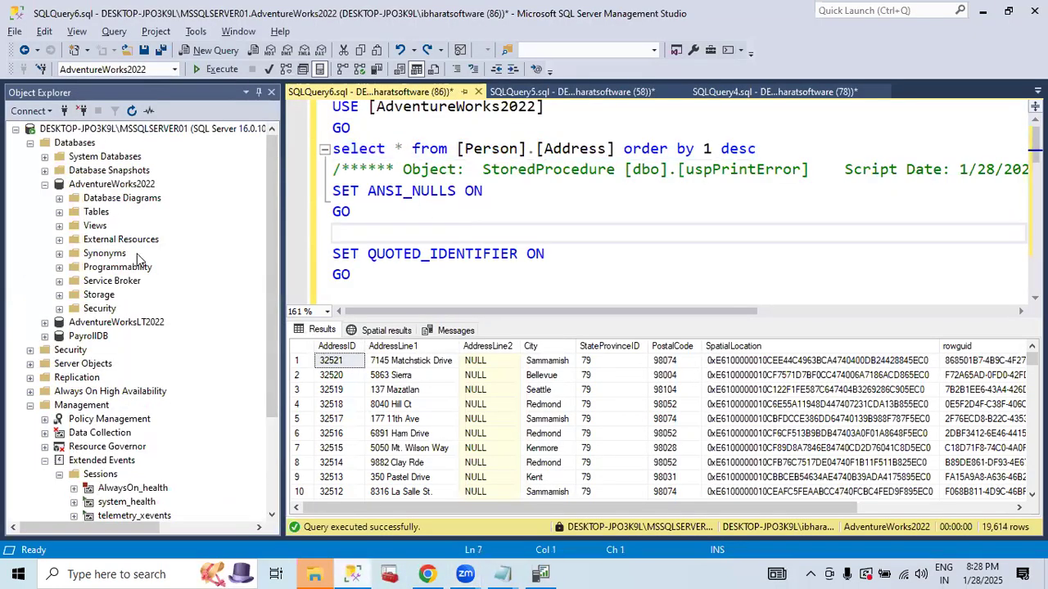
pyautogui.click(59, 213)
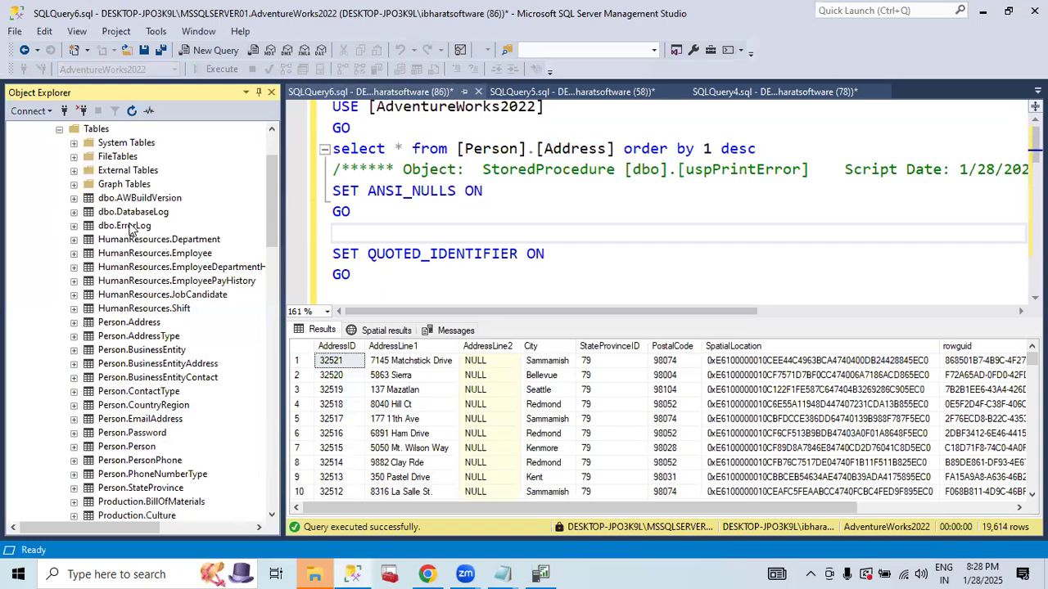
pyautogui.moveTo(483, 214); pyautogui.dragTo(440, 223)
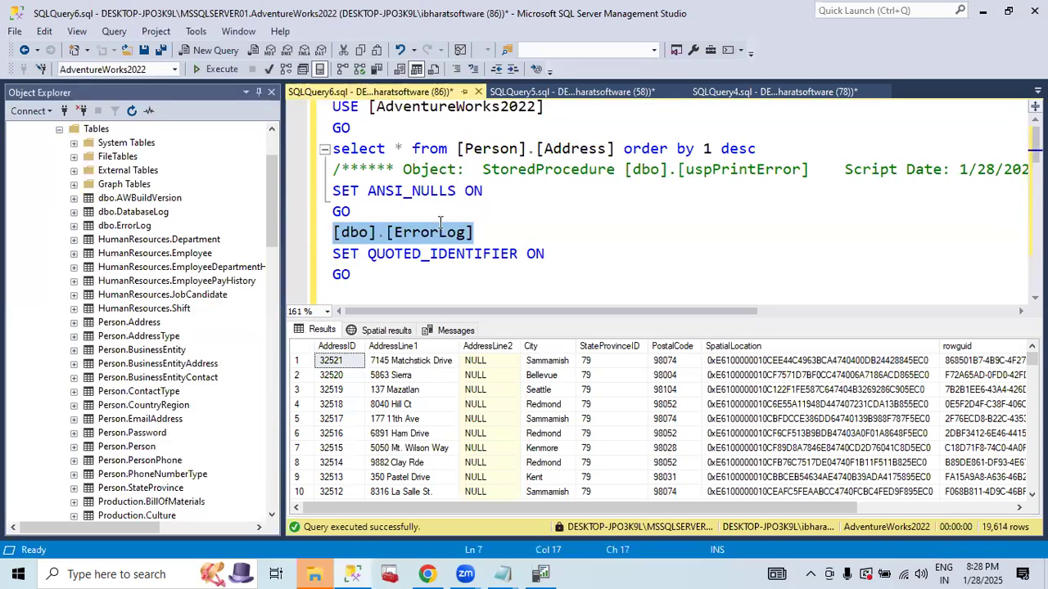
pyautogui.press('Home')
pyautogui.write('select ')
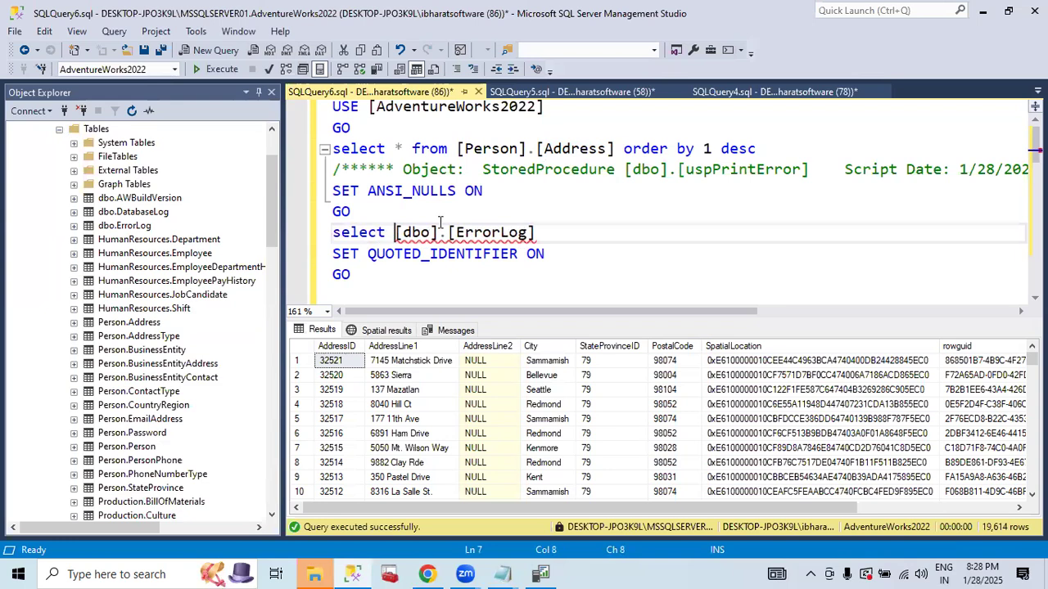
pyautogui.write('* from')
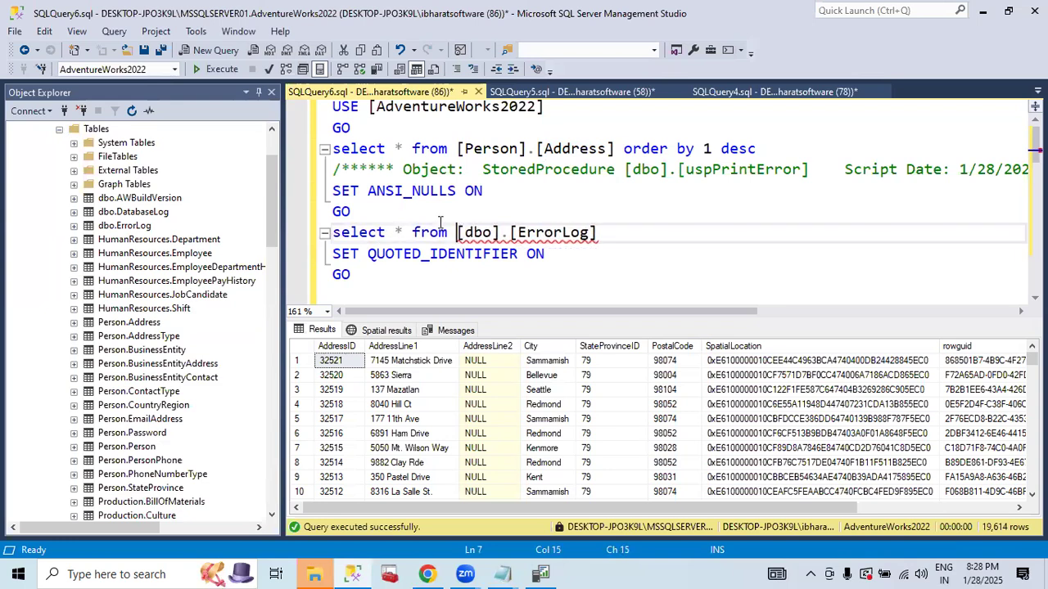
# Step: Execute only the [dbo].[ErrorLog] select statement
pyautogui.press('Home')
pyautogui.hotkey('shift', 'End')
pyautogui.press('F5')
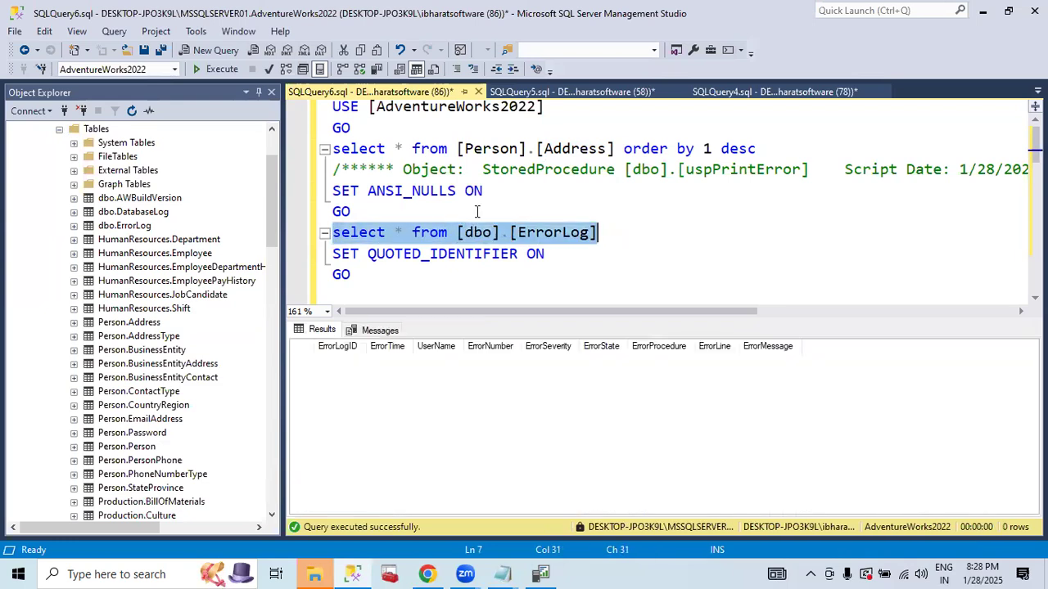
pyautogui.click(472, 233)
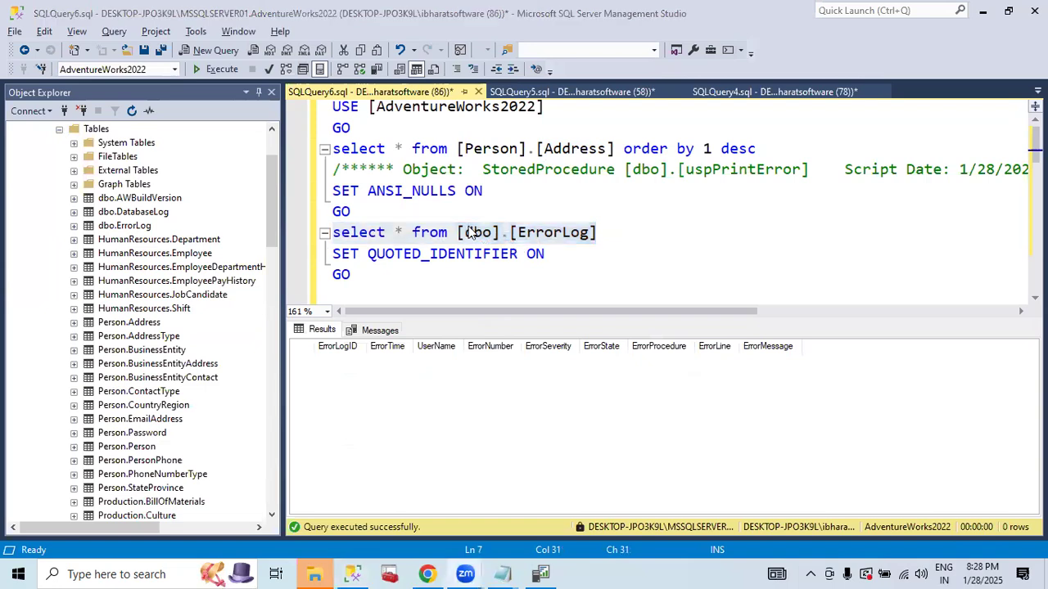
# Step: Switch to SQL Server Profiler and check the captured events, including the SQL:BatchCompleted row's statement
pyautogui.click(540, 574)
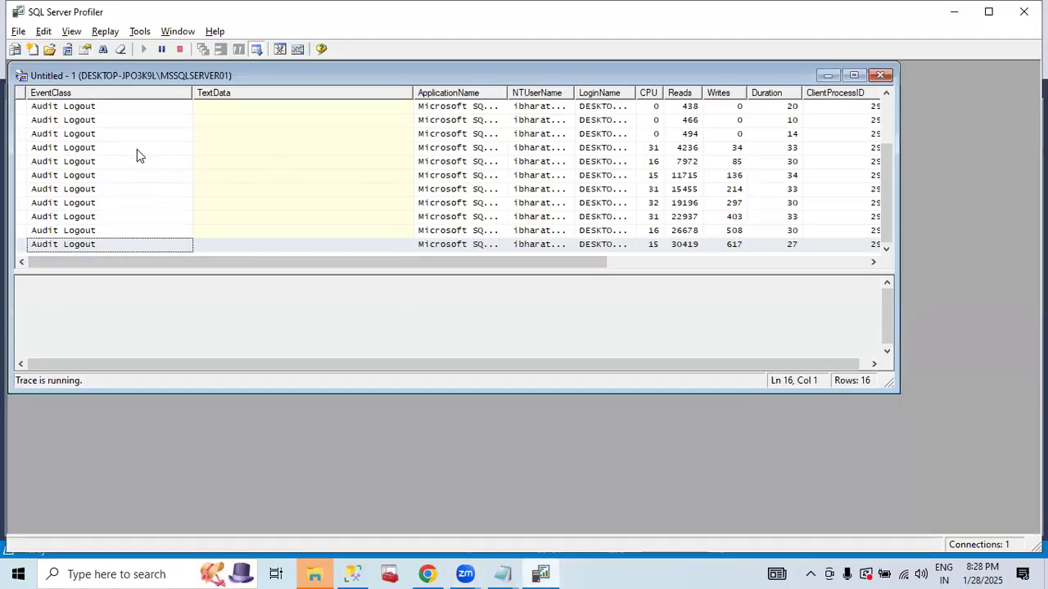
pyautogui.scroll(2, 137, 149)
pyautogui.click(296, 123)
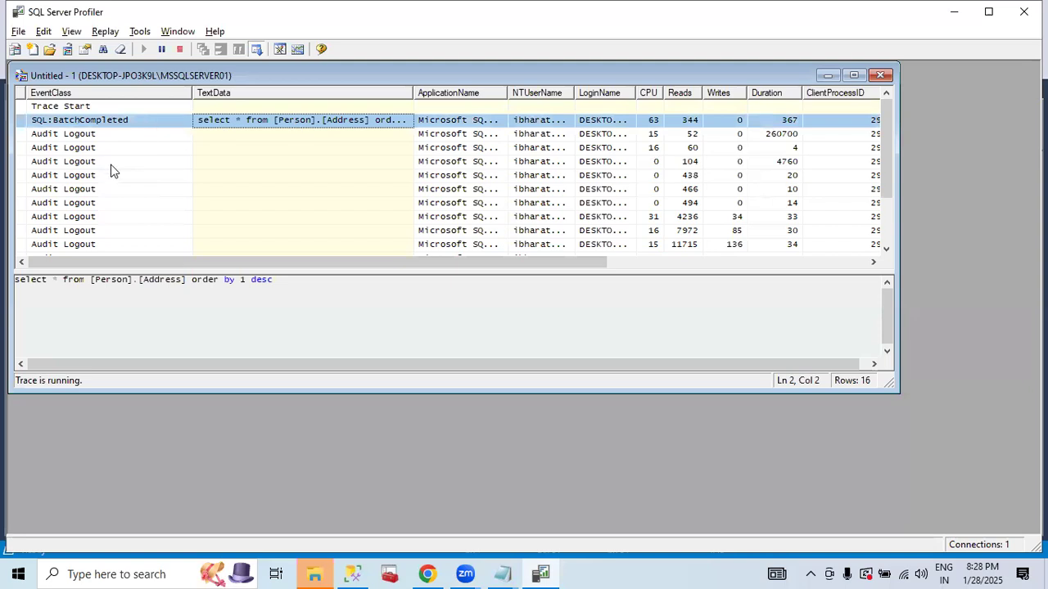
pyautogui.scroll(-2, 135, 218)
pyautogui.scroll(2, 137, 223)
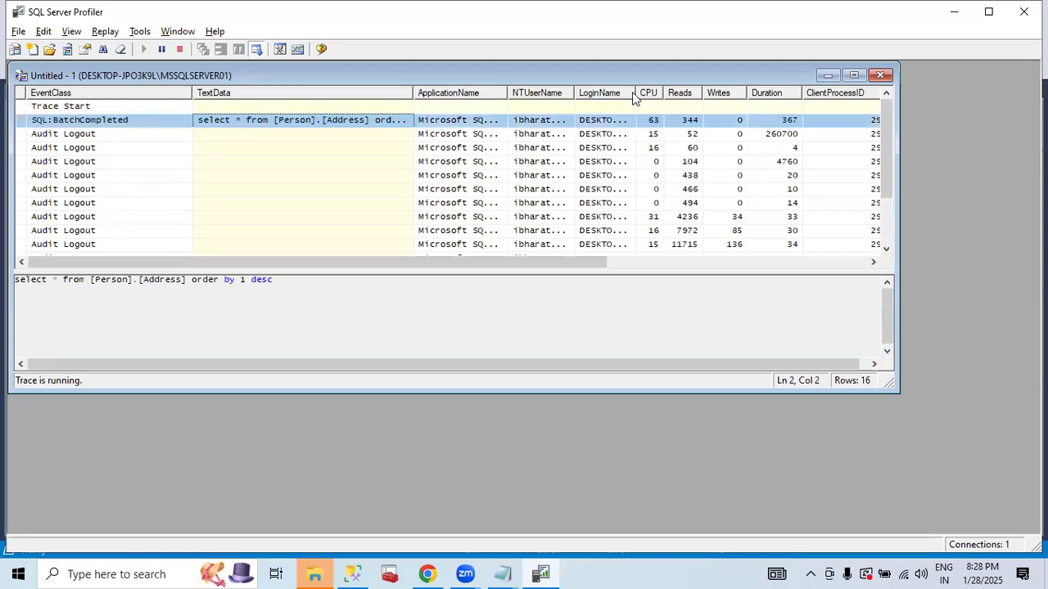
# Step: Maximize the trace window and widen the TextData and ApplicationName columns
pyautogui.click(853, 76)
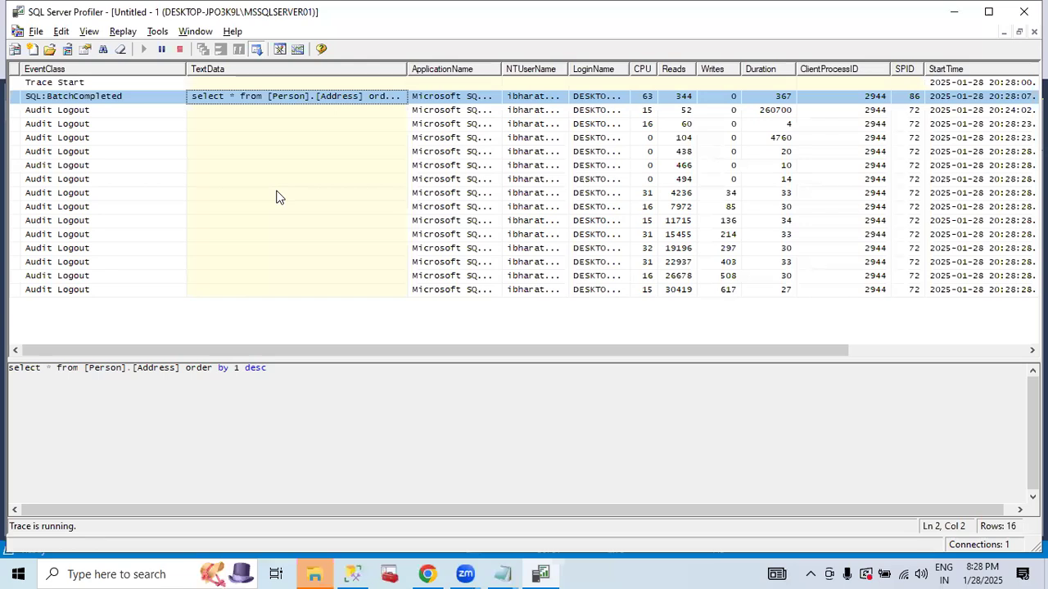
pyautogui.doubleClick(406, 71)
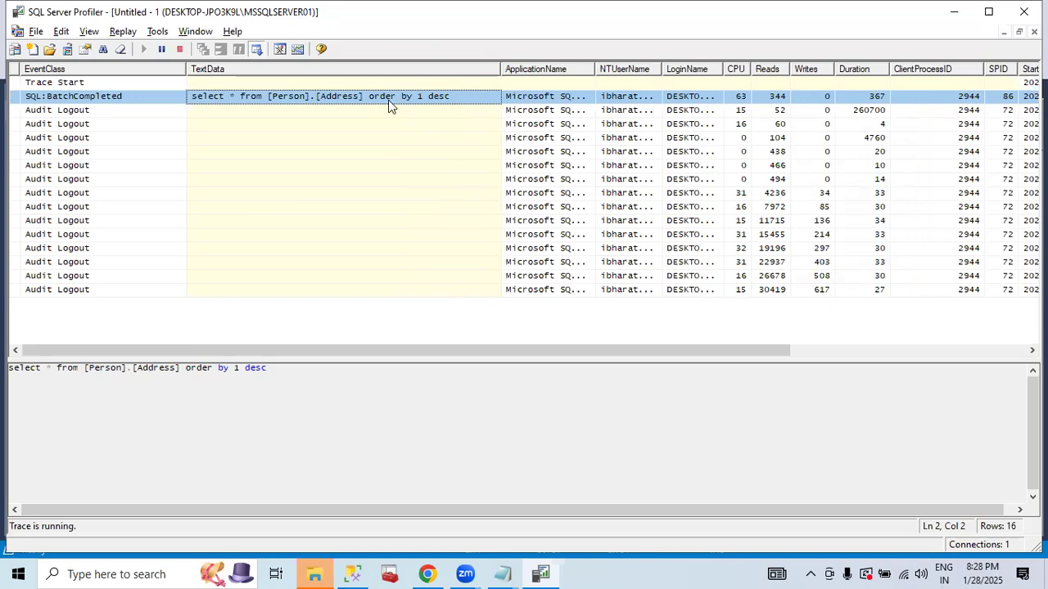
pyautogui.click(378, 365)
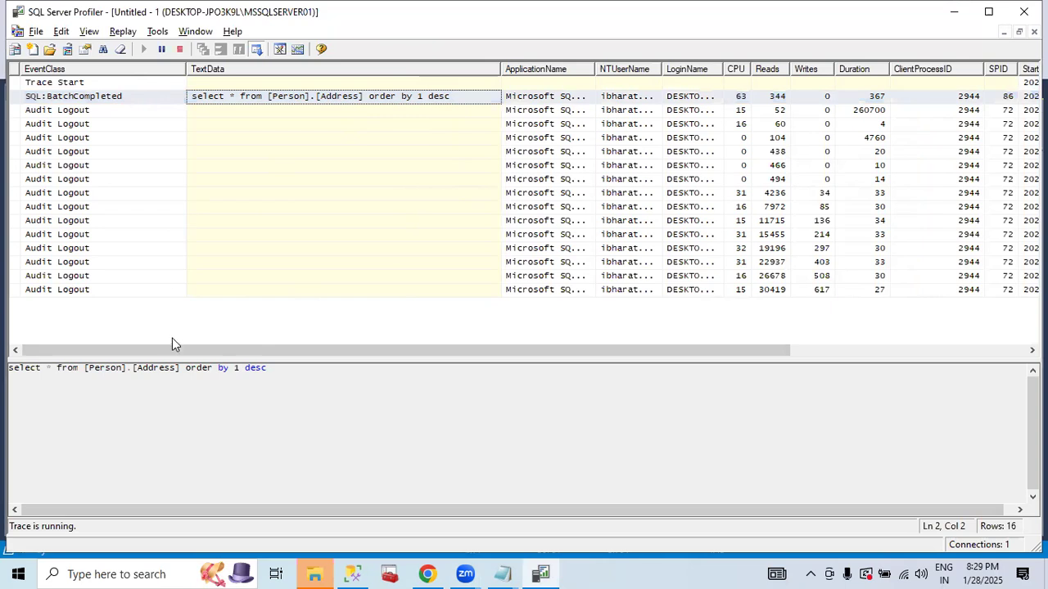
pyautogui.moveTo(184, 355); pyautogui.dragTo(117, 338)
pyautogui.moveTo(595, 66); pyautogui.dragTo(627, 64)
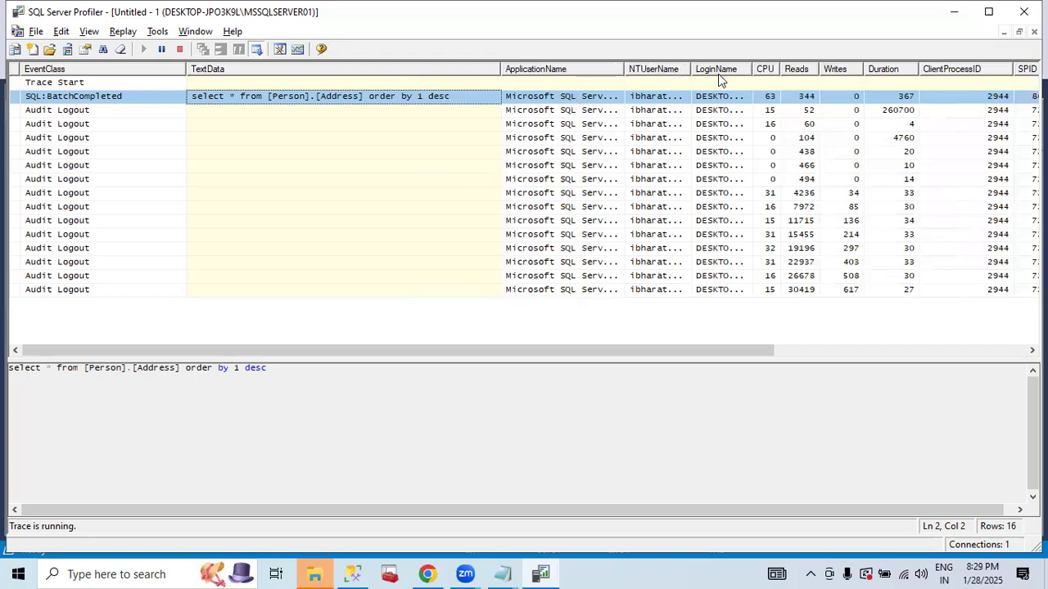
pyautogui.moveTo(655, 354)
pyautogui.mouseDown()
pyautogui.moveTo(863, 339)
pyautogui.moveTo(959, 346)
pyautogui.moveTo(393, 356)
pyautogui.mouseUp()
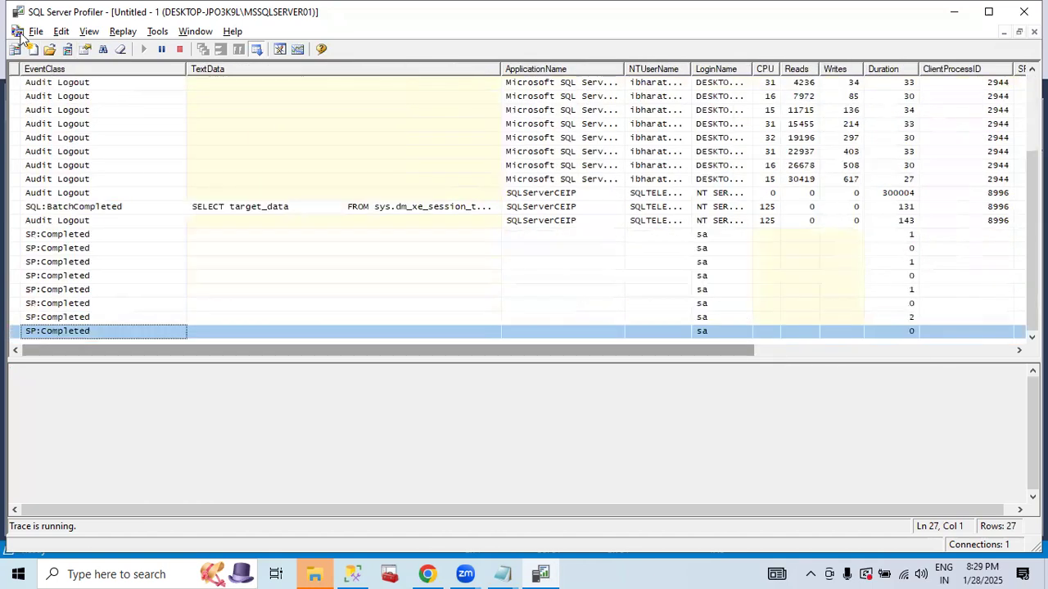
# Step: Create another trace connected to the same server and show all columns in its event selection
pyautogui.click(34, 32)
pyautogui.click(97, 49)
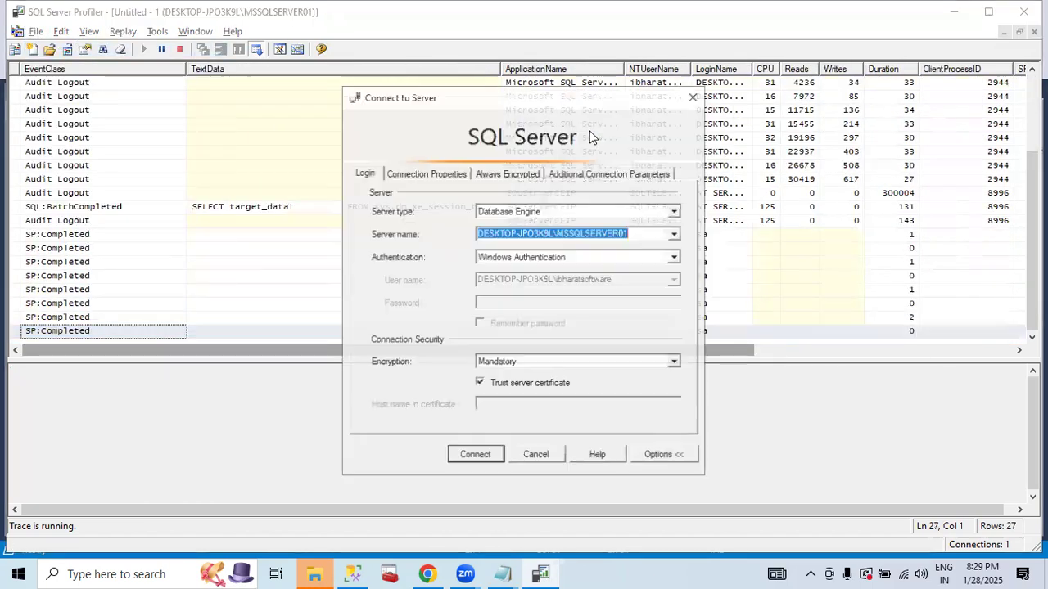
pyautogui.press('Return')
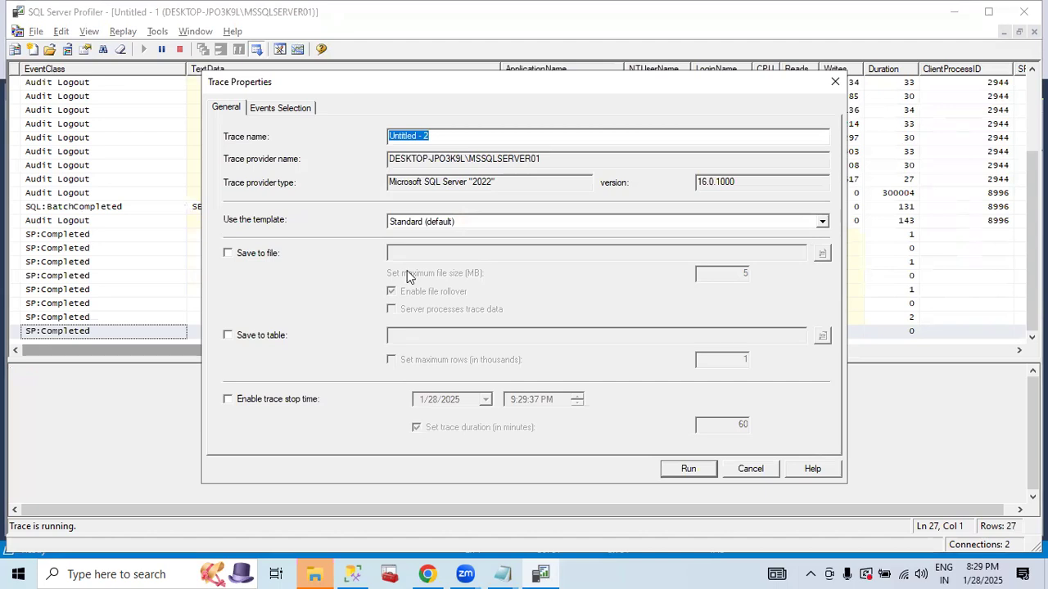
pyautogui.click(266, 113)
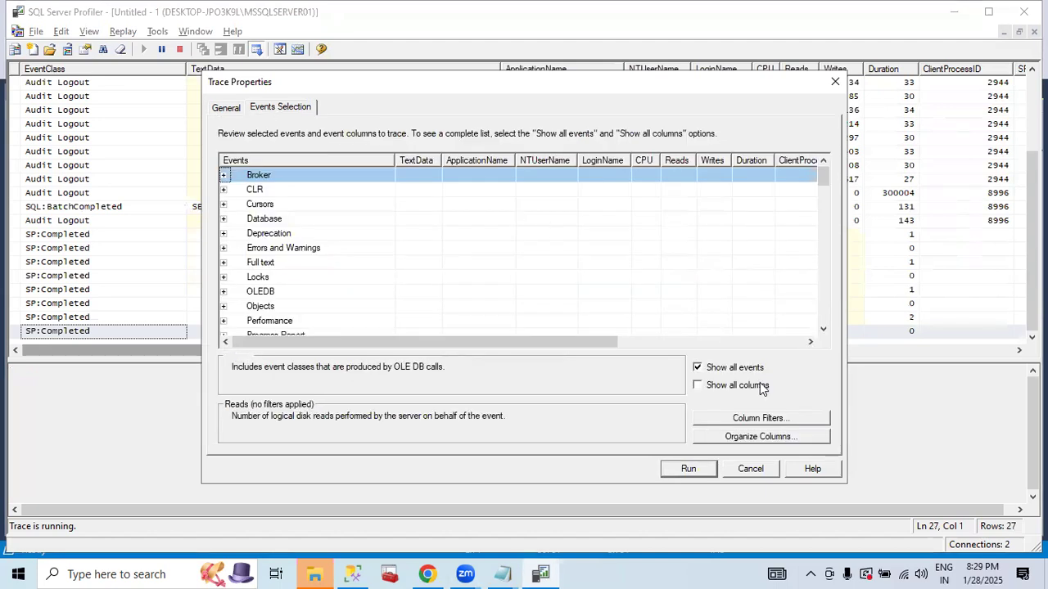
pyautogui.click(709, 385)
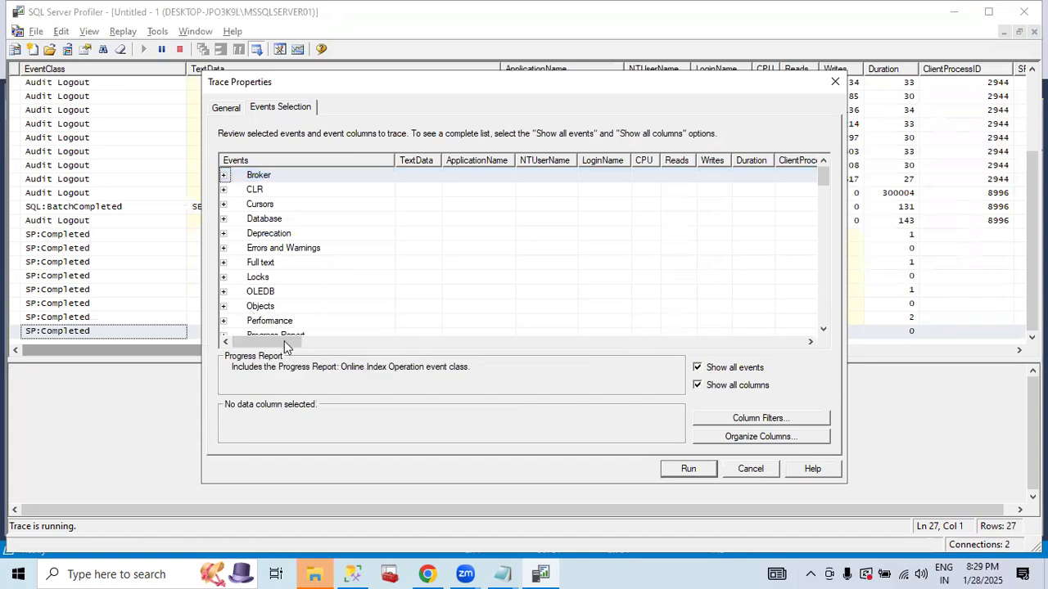
pyautogui.scroll(-8, 269, 278)
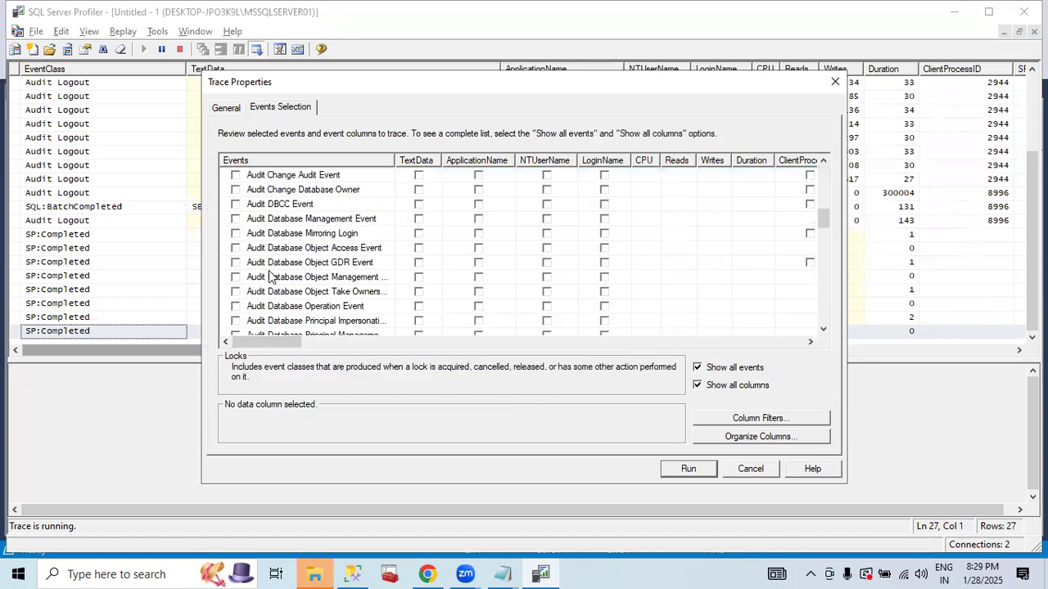
# Step: Exclude RPC:Completed and include SP:Completed among the new trace's Stored Procedures events
pyautogui.scroll(5, 229, 260)
pyautogui.click(223, 248)
pyautogui.scroll(-3, 236, 261)
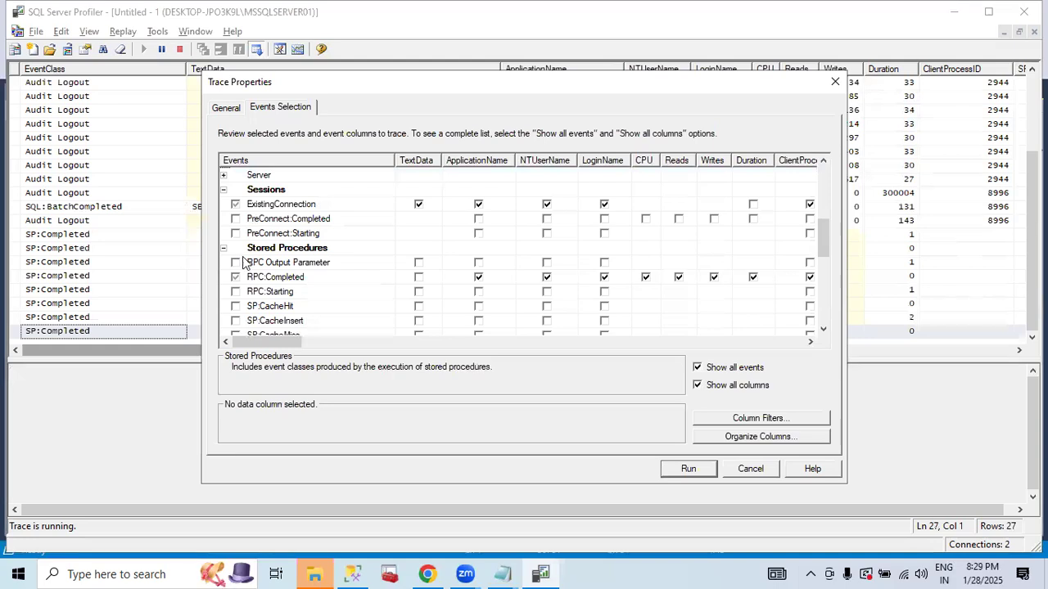
pyautogui.click(236, 233)
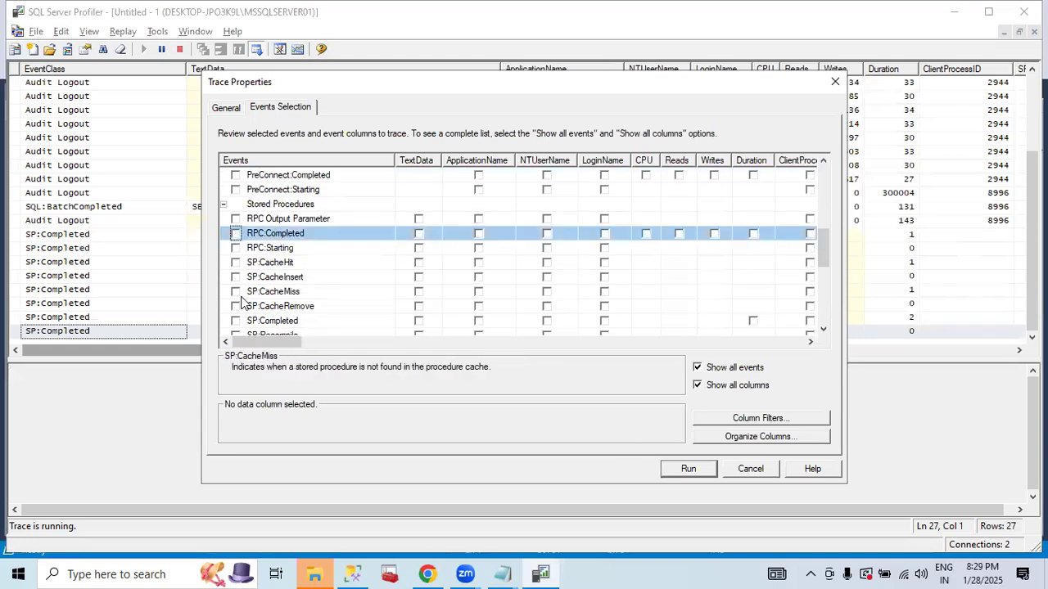
pyautogui.scroll(-1, 243, 303)
pyautogui.click(235, 277)
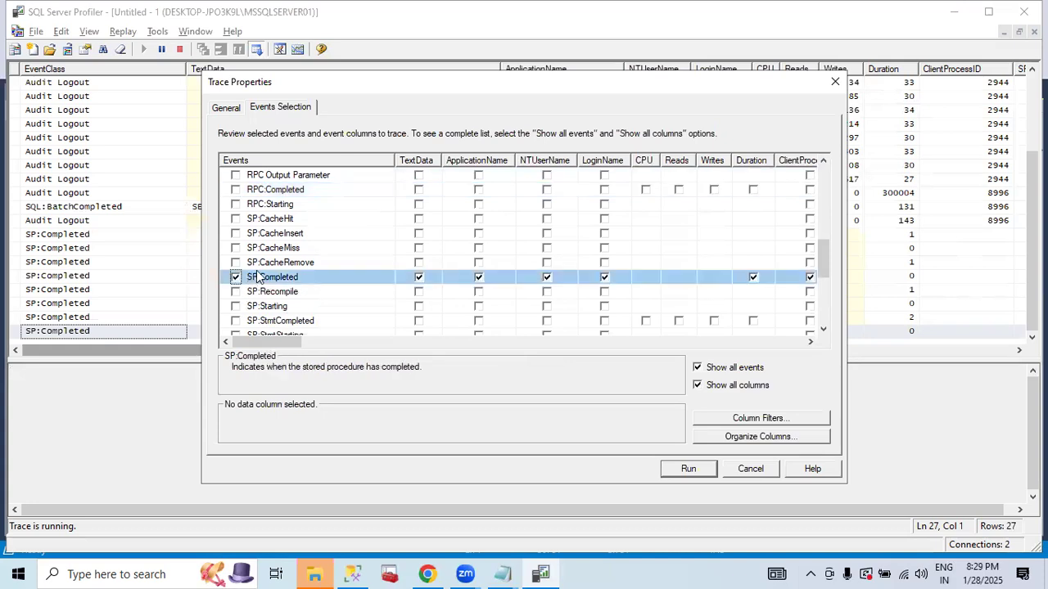
# Step: Include SQL:StmtCompleted as the only TSQL event, leaving out SQL:BatchStarting and SQL:BatchCompleted
pyautogui.scroll(-2, 257, 277)
pyautogui.scroll(-1, 256, 276)
pyautogui.click(236, 262)
pyautogui.click(236, 276)
pyautogui.click(236, 262)
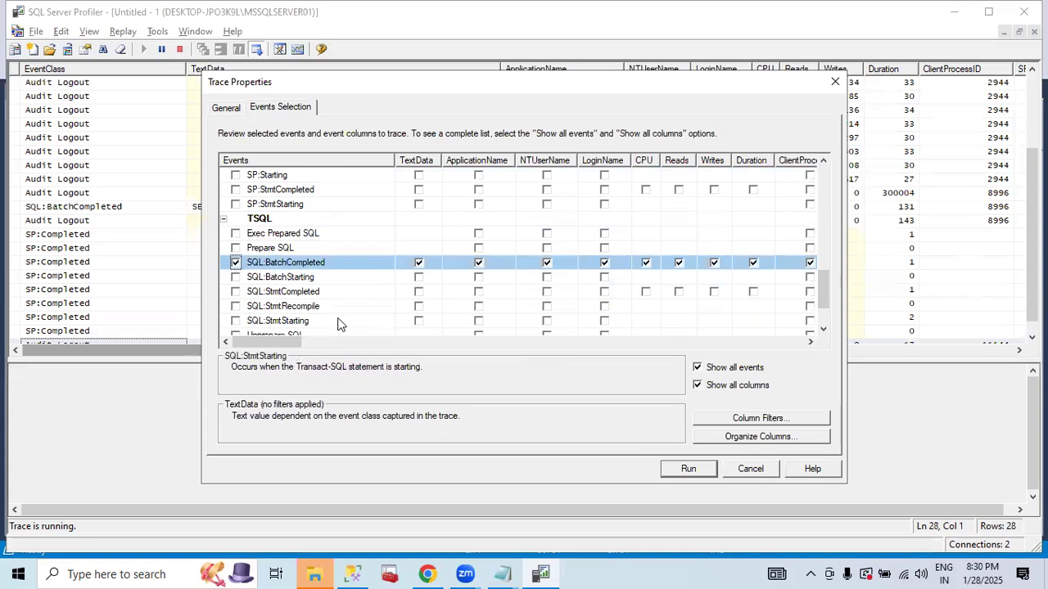
pyautogui.click(236, 292)
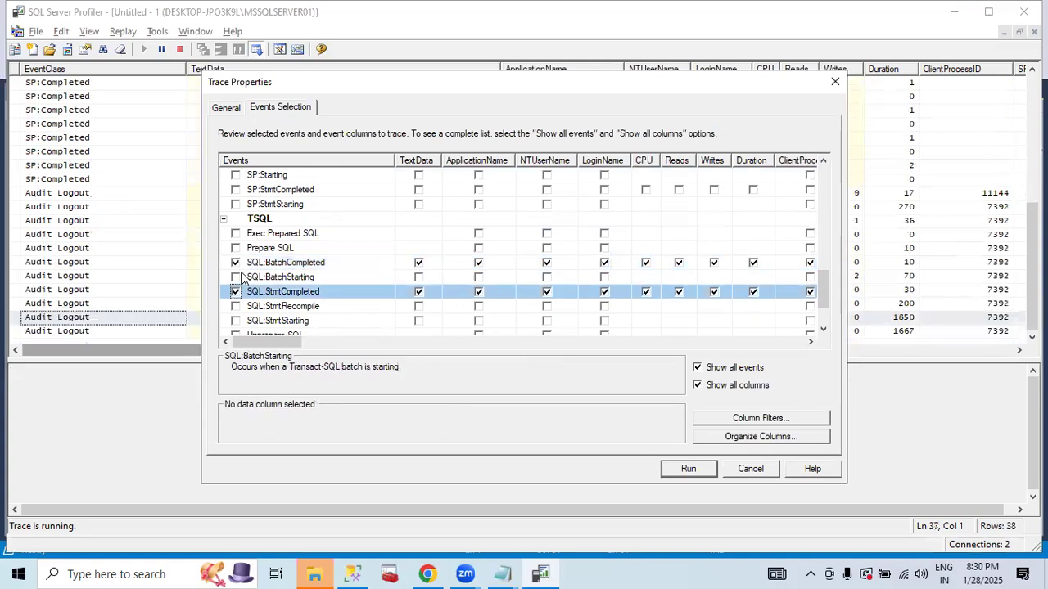
pyautogui.click(235, 262)
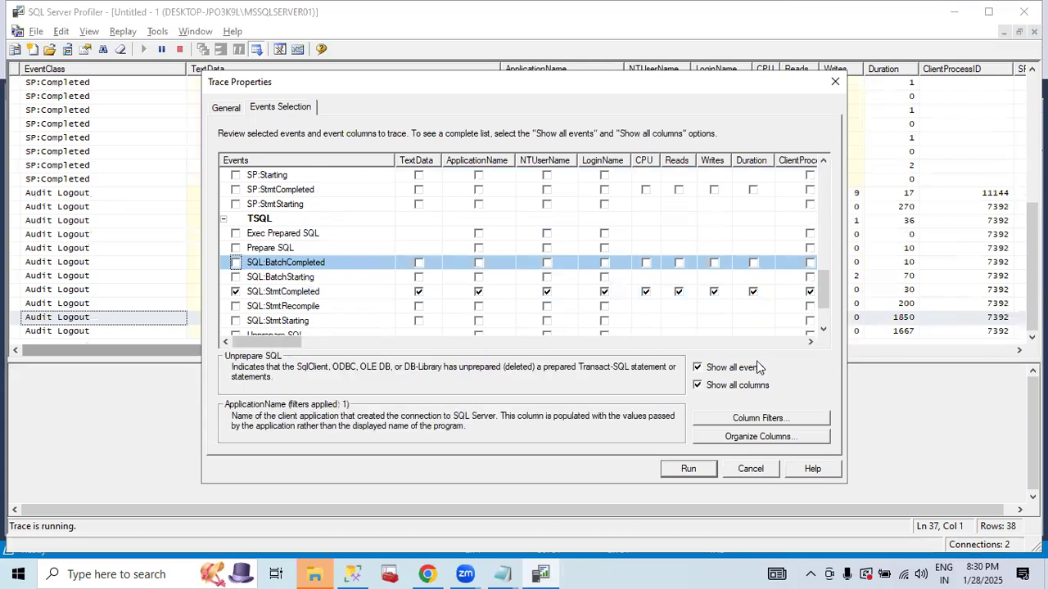
# Step: Try a Like condition in the DatabaseName column filter, discard it and cancel the new trace's setup
pyautogui.click(274, 334)
pyautogui.moveTo(276, 342); pyautogui.dragTo(385, 341)
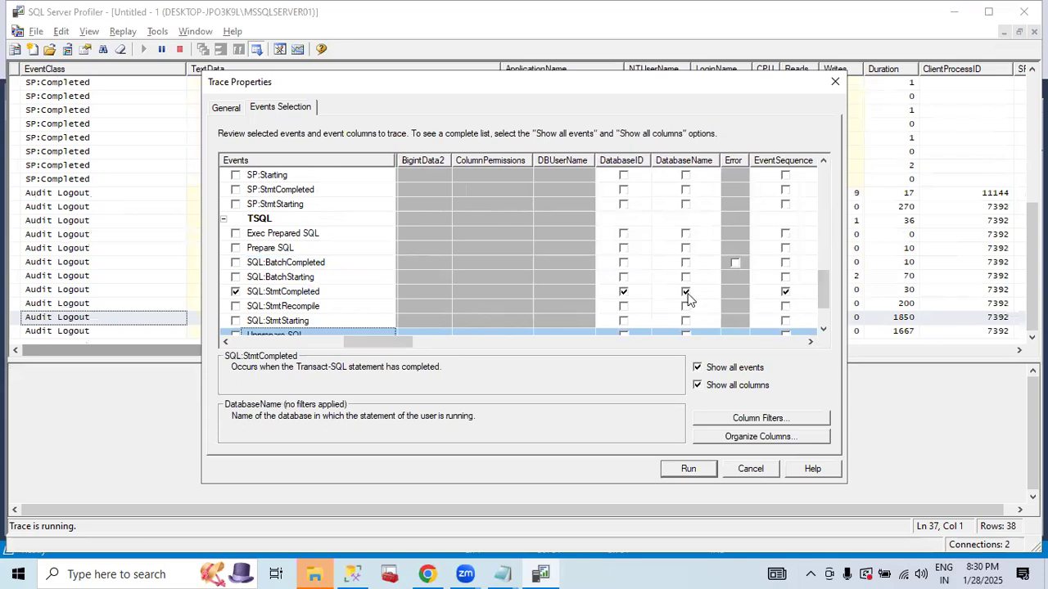
pyautogui.click(754, 419)
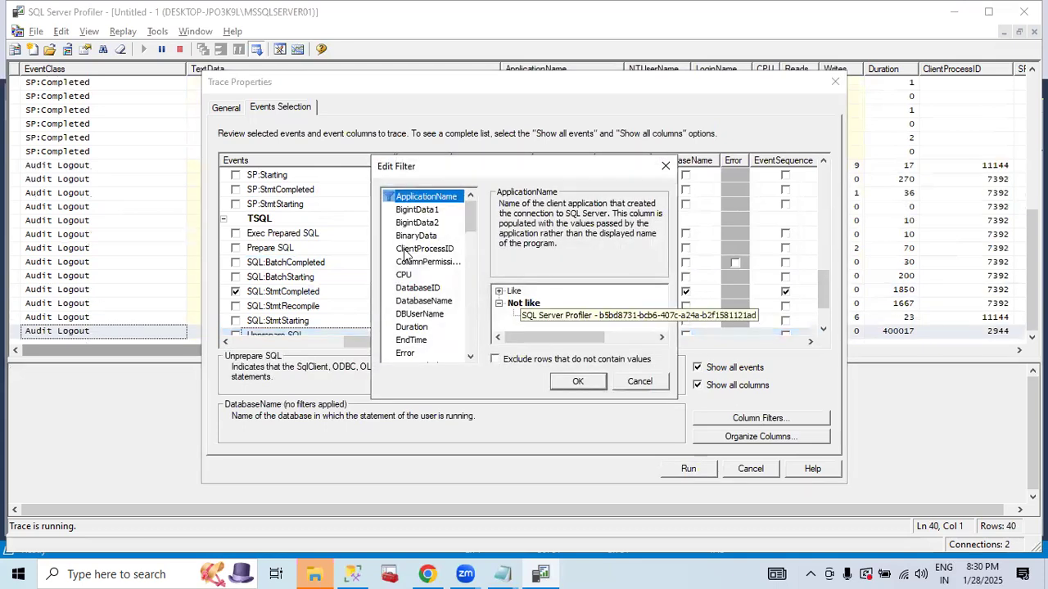
pyautogui.click(418, 302)
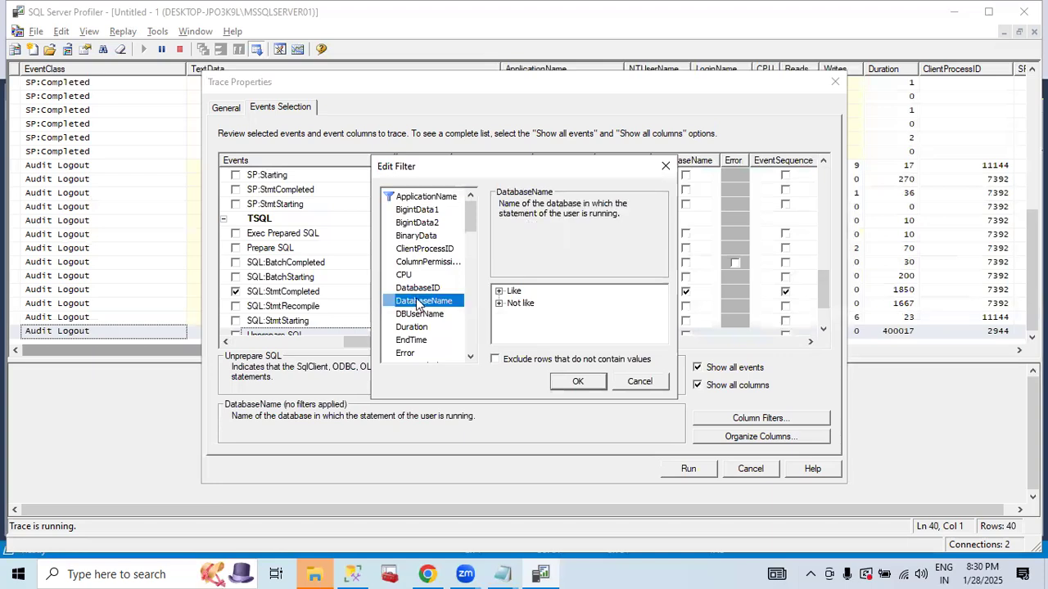
pyautogui.click(499, 292)
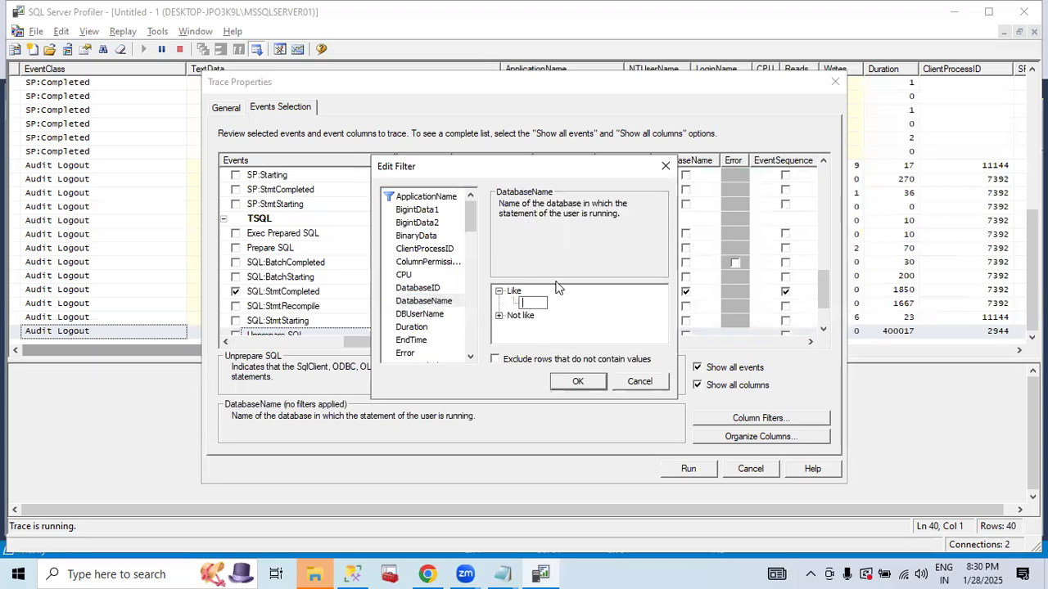
pyautogui.write('a')
pyautogui.click(499, 292)
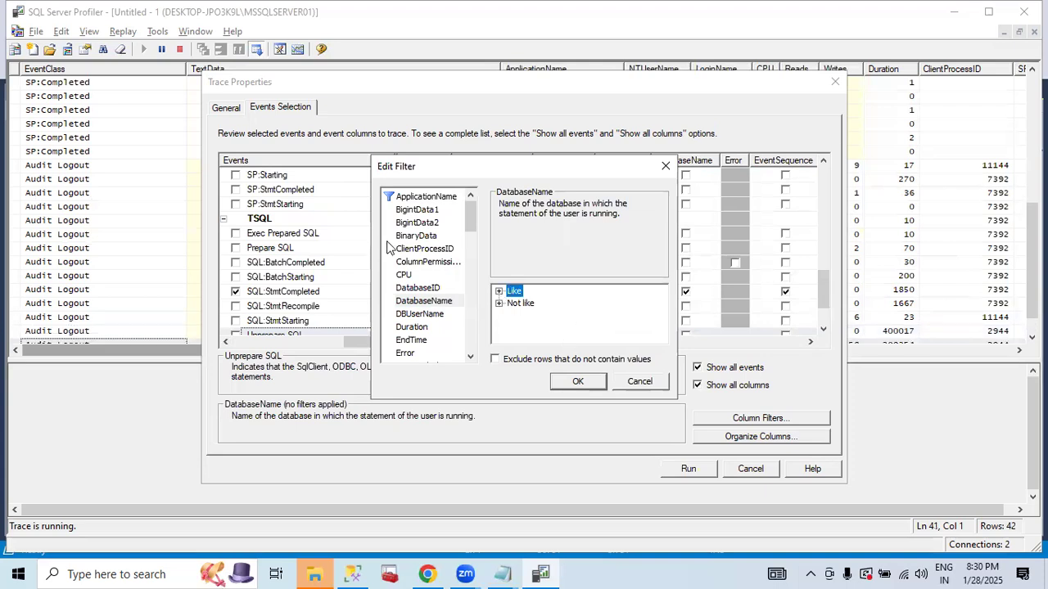
pyautogui.click(643, 383)
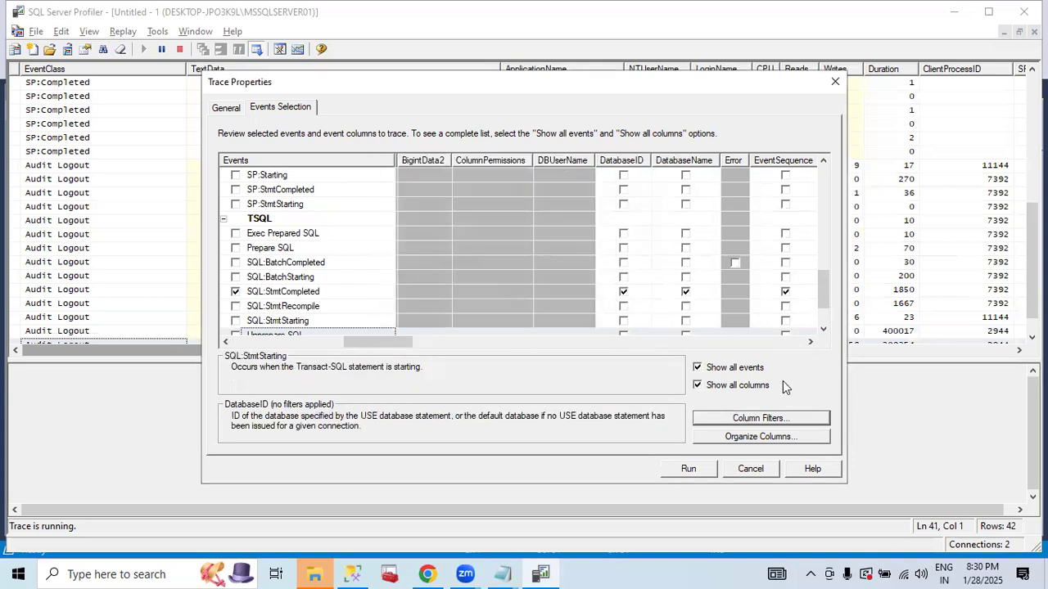
pyautogui.click(755, 468)
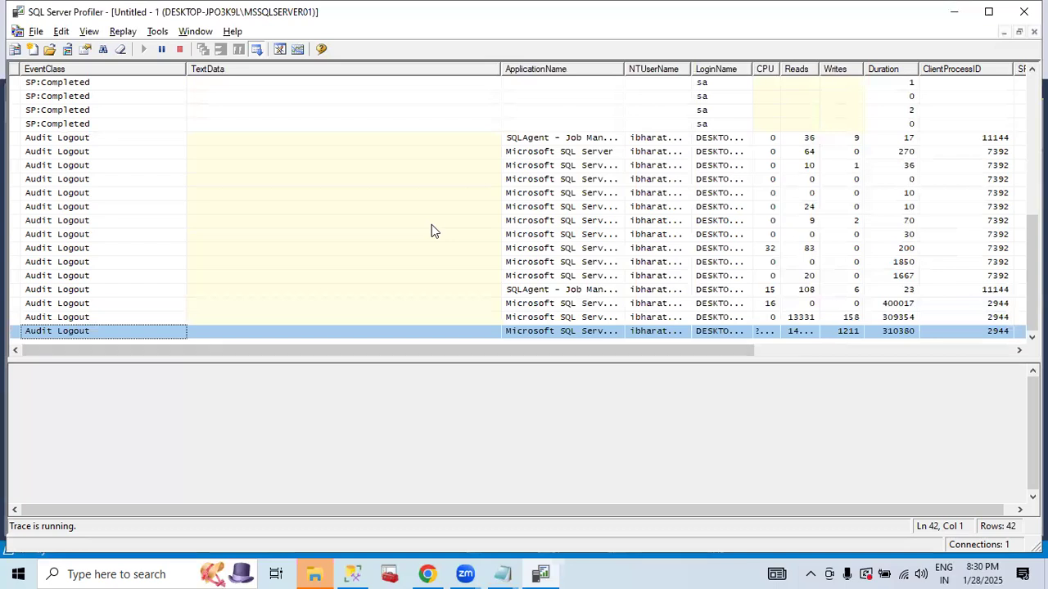
# Step: Clear the trace window and close SQL Server Profiler despite the running trace, returning to SQL Server Management Studio
pyautogui.click(120, 49)
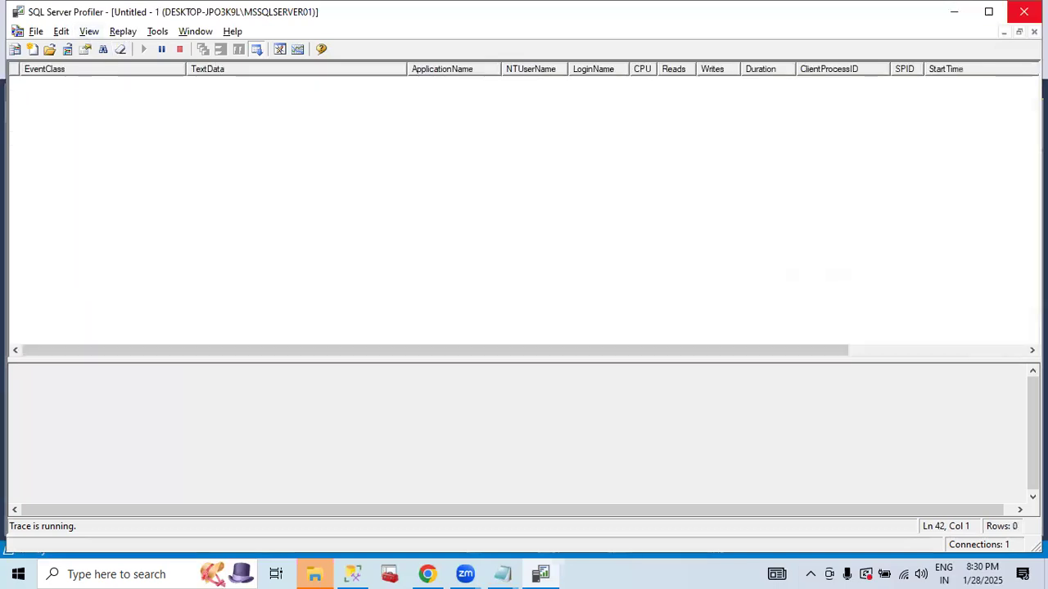
pyautogui.click(1023, 11)
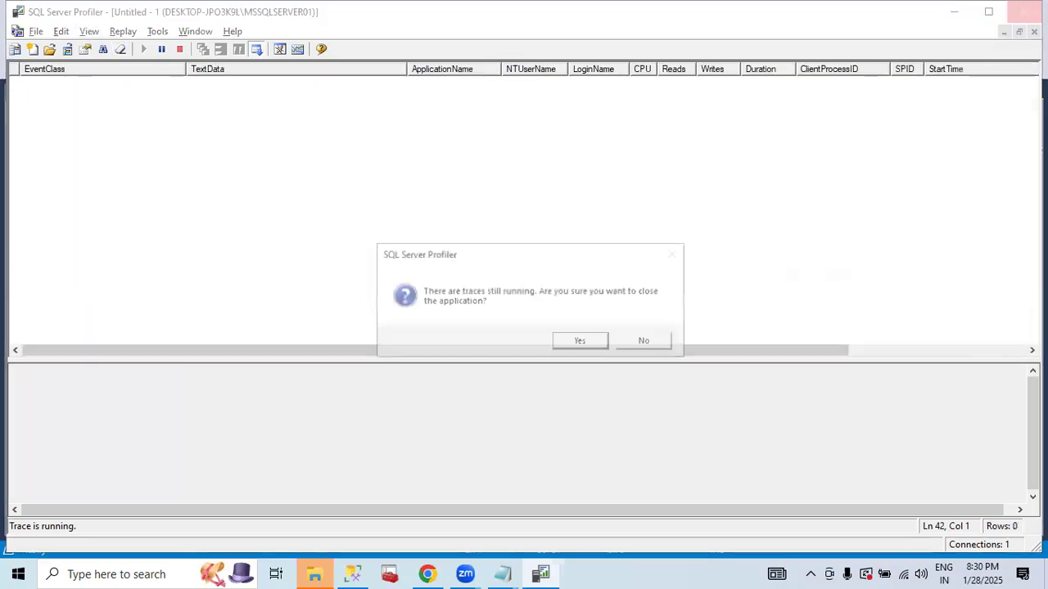
pyautogui.click(586, 340)
pyautogui.click(485, 275)
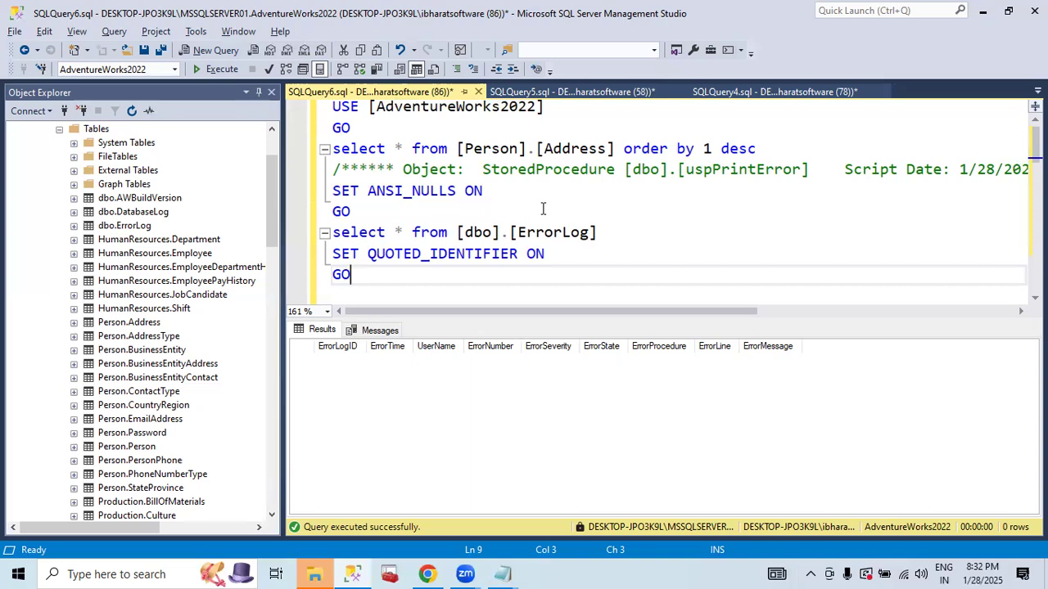
# Step: Start a new query and begin a select * from sys.dm_db_index_physical_stats, opening its argument list
pyautogui.press('alt')
pyautogui.click(539, 276)
pyautogui.hotkey('ctrl', 'n')
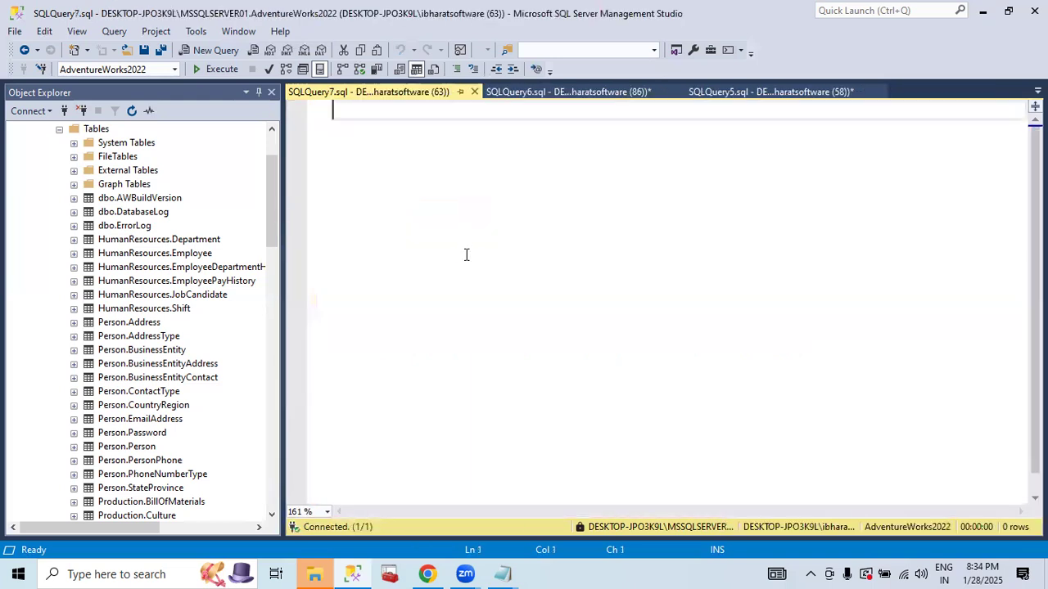
pyautogui.write('selec')
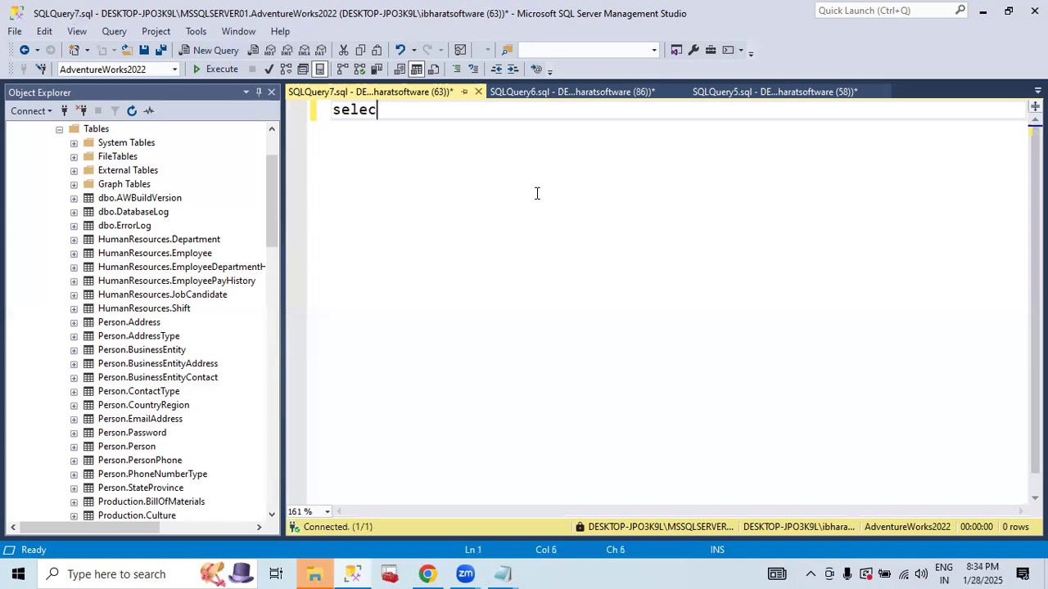
pyautogui.write('t * from sys.')
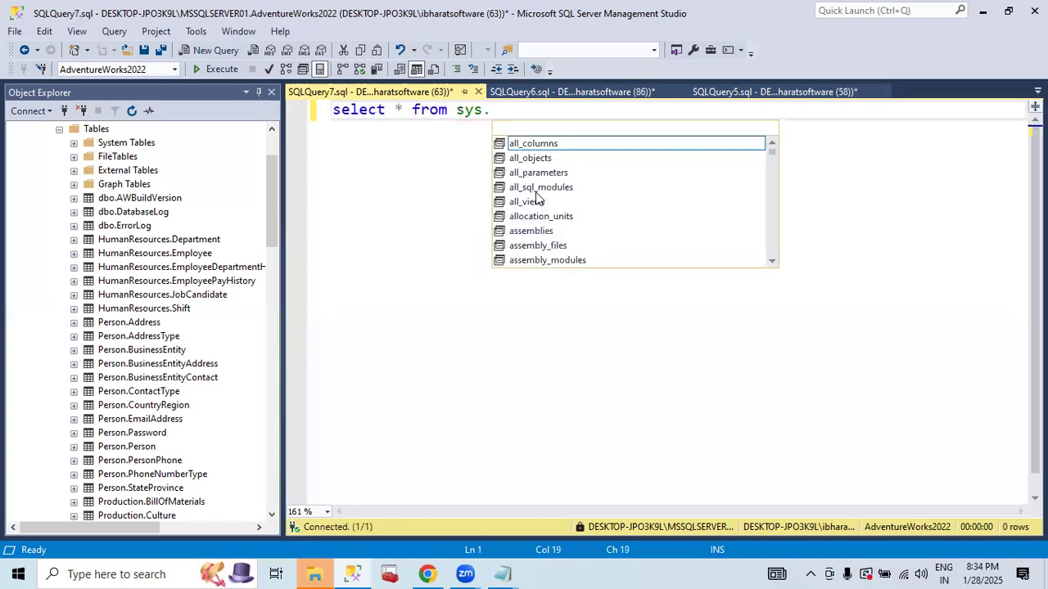
pyautogui.write('dm_d')
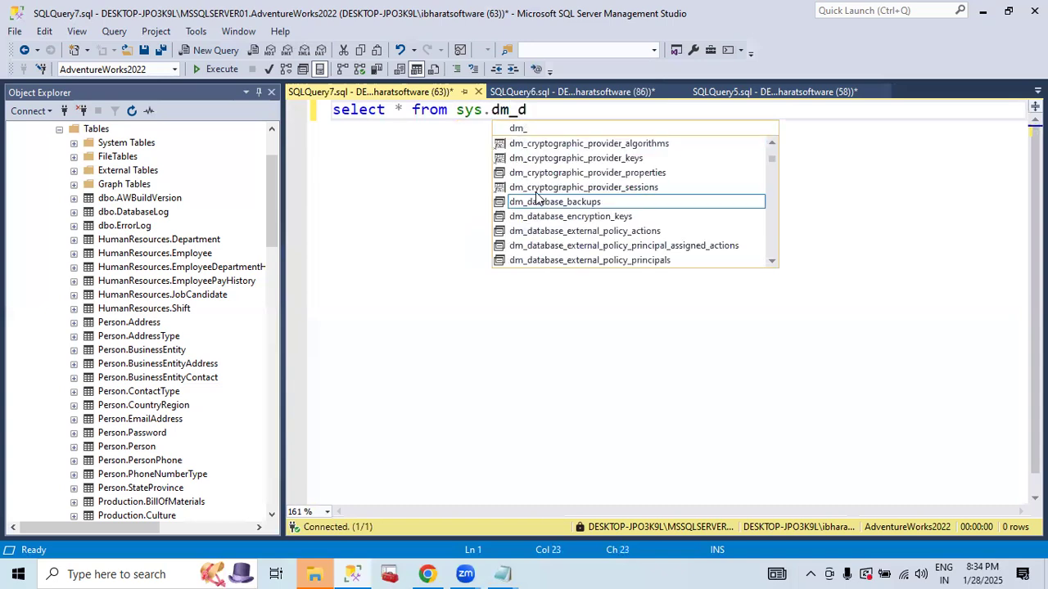
pyautogui.write('b_index')
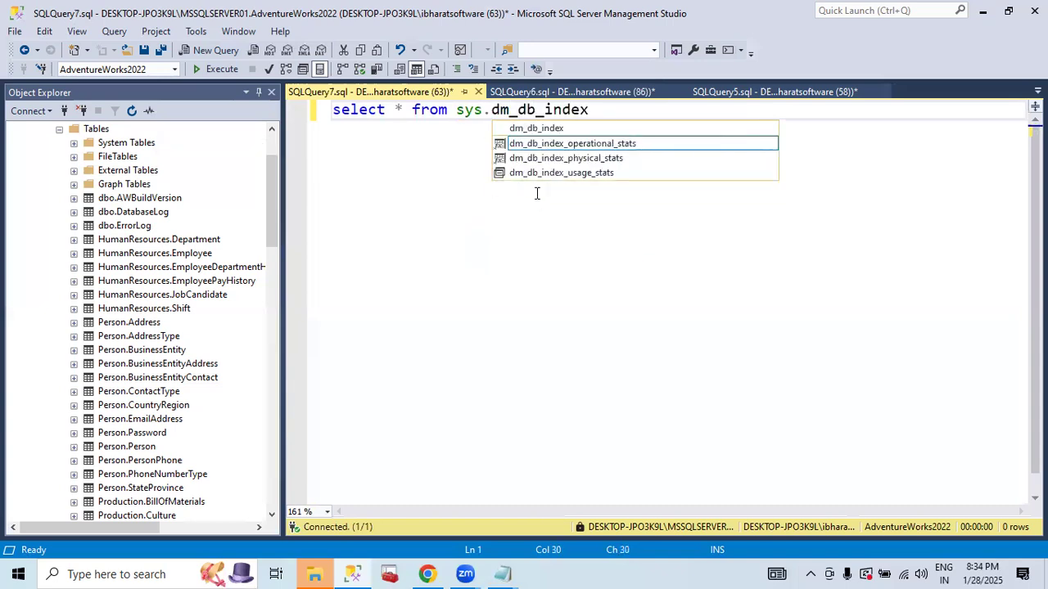
pyautogui.doubleClick(594, 160)
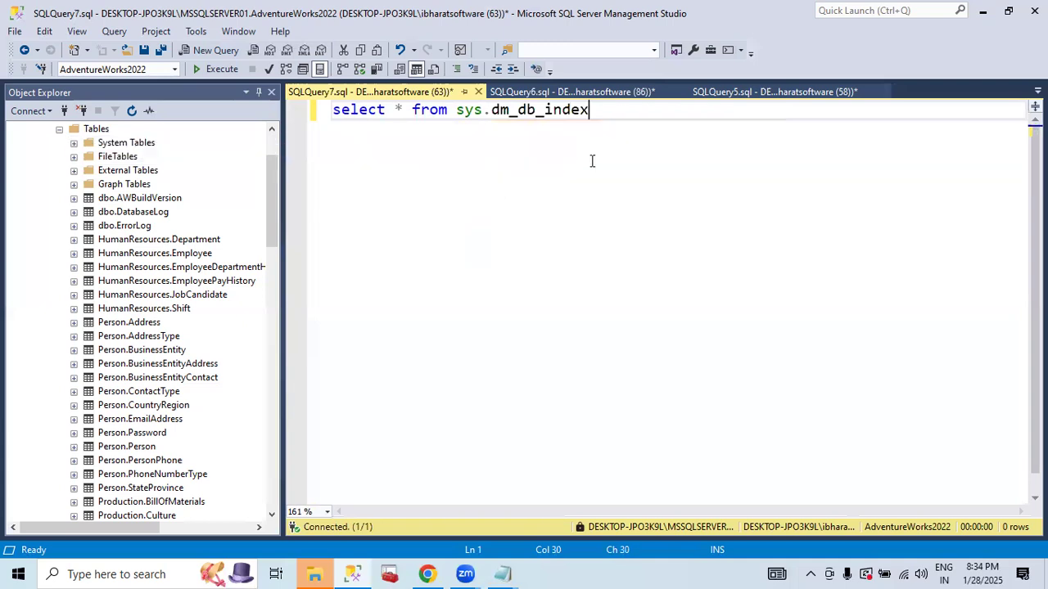
pyautogui.write('(')
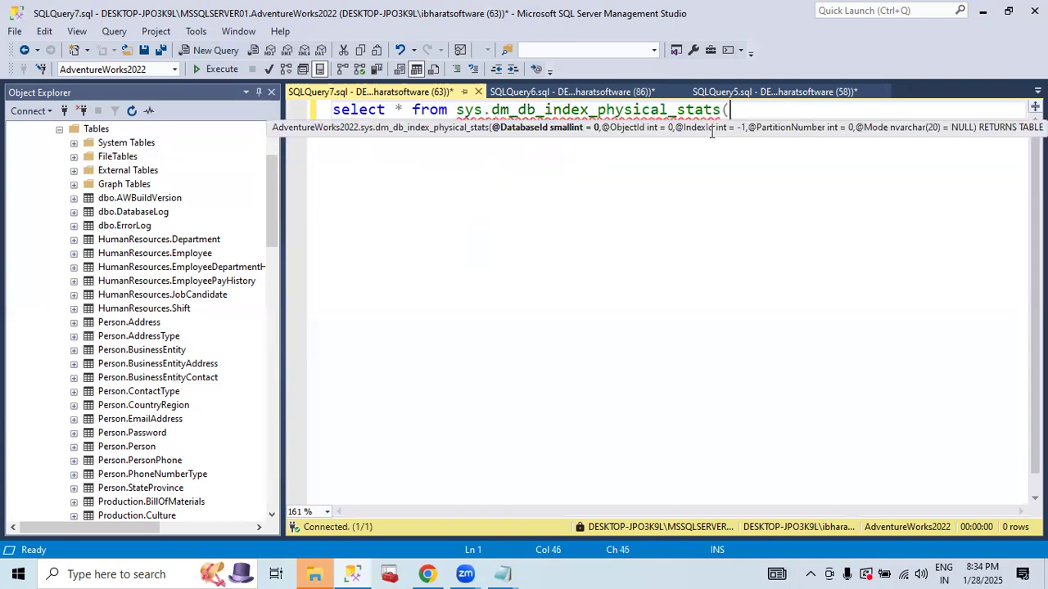
pyautogui.click(108, 69)
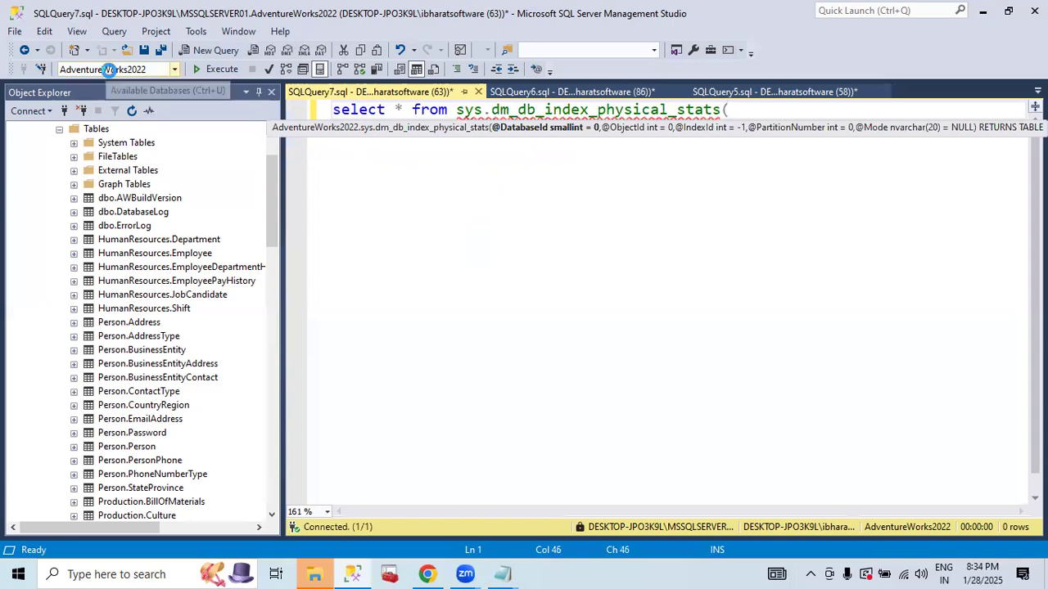
pyautogui.click(759, 112)
pyautogui.write('db_ind')
pyautogui.press('BackSpace')
pyautogui.press('BackSpace')
pyautogui.press('BackSpace')
pyautogui.press('BackSpace')
pyautogui.press('BackSpace')
pyautogui.press('BackSpace')
pyautogui.write('(')
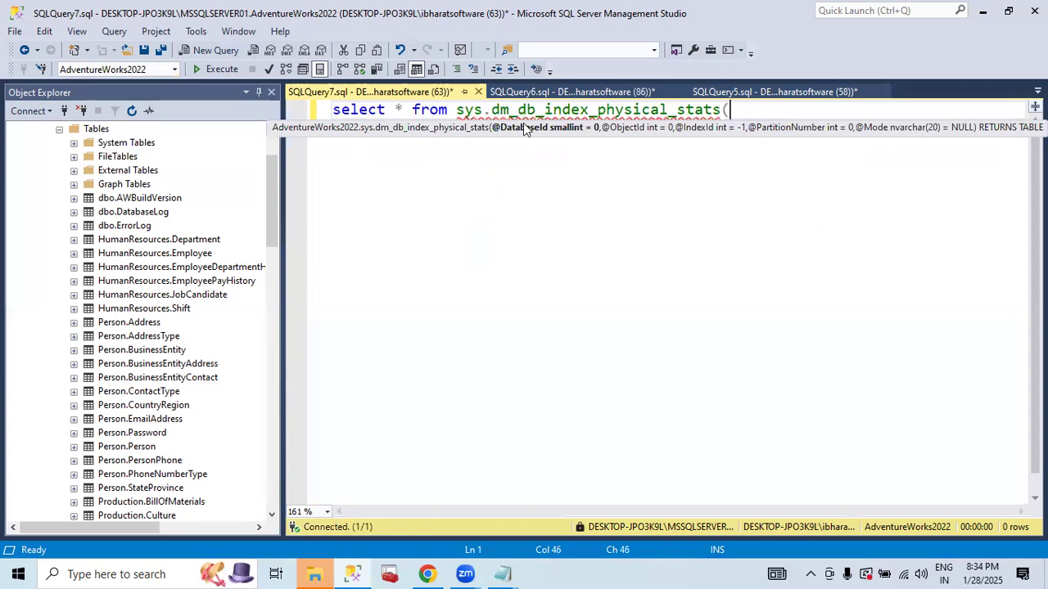
pyautogui.write("db_id('AdventureWorks2022'")
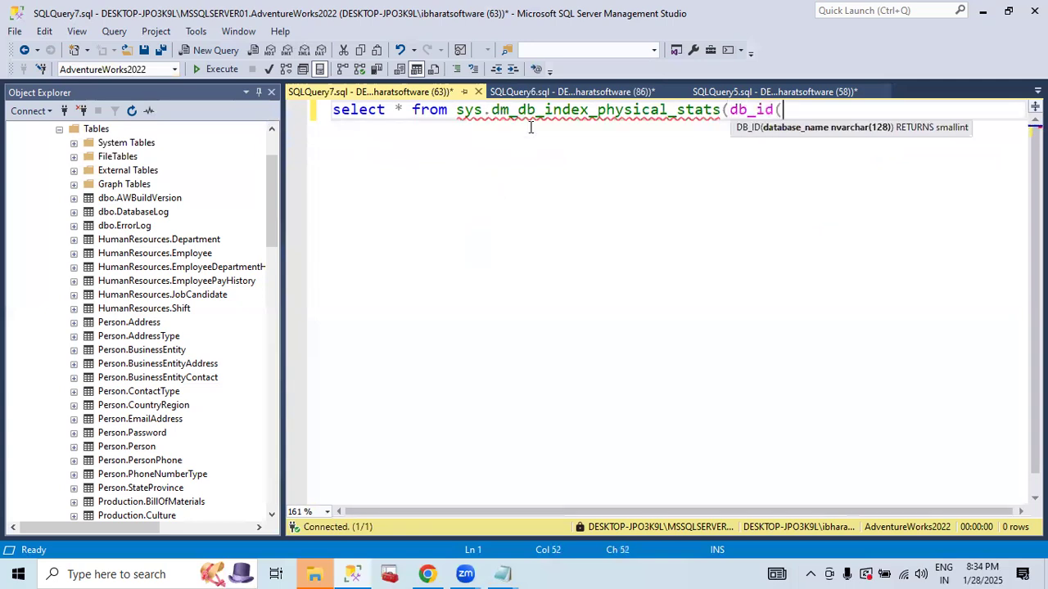
pyautogui.write(')')
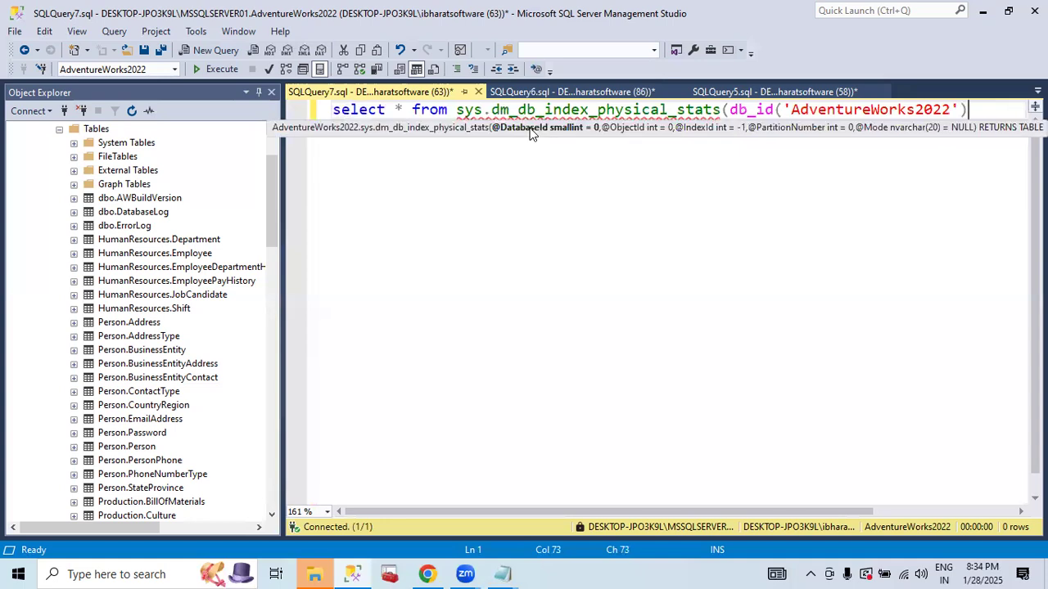
pyautogui.write(',')
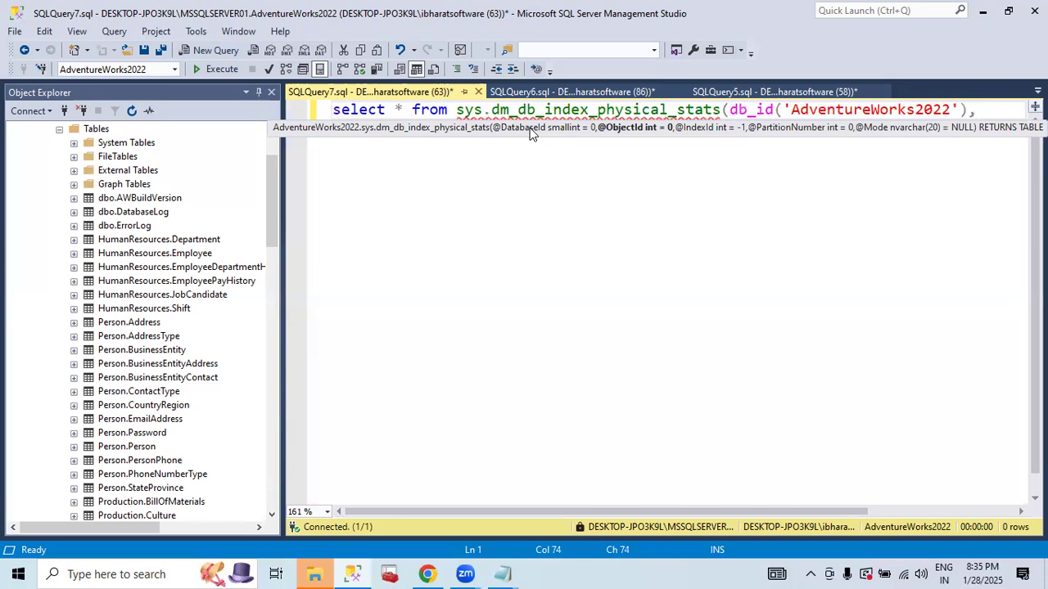
# Step: Pass db_id('AdventureWorks2022') as the function's first argument and NULL for each of the four remaining arguments
pyautogui.write('NULL')
pyautogui.write(',')
pyautogui.press('BackSpace')
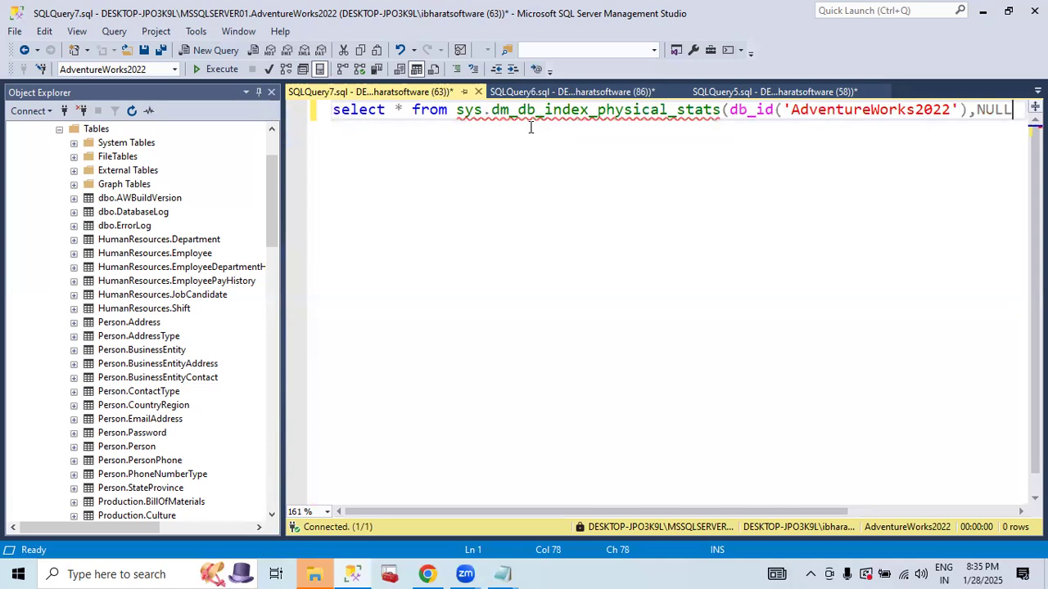
pyautogui.write(',NULL,')
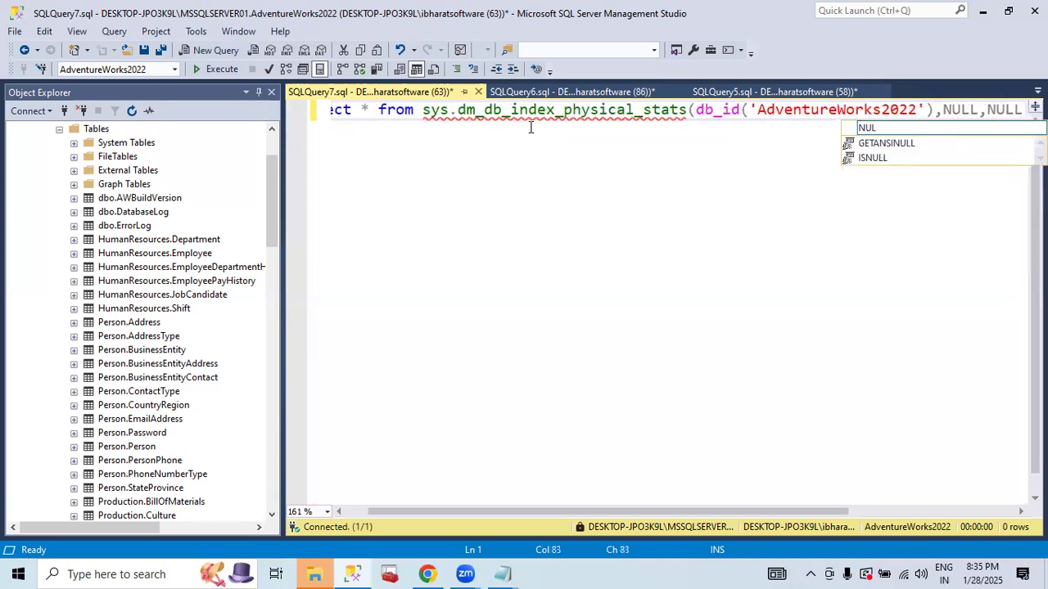
pyautogui.write('NUL')
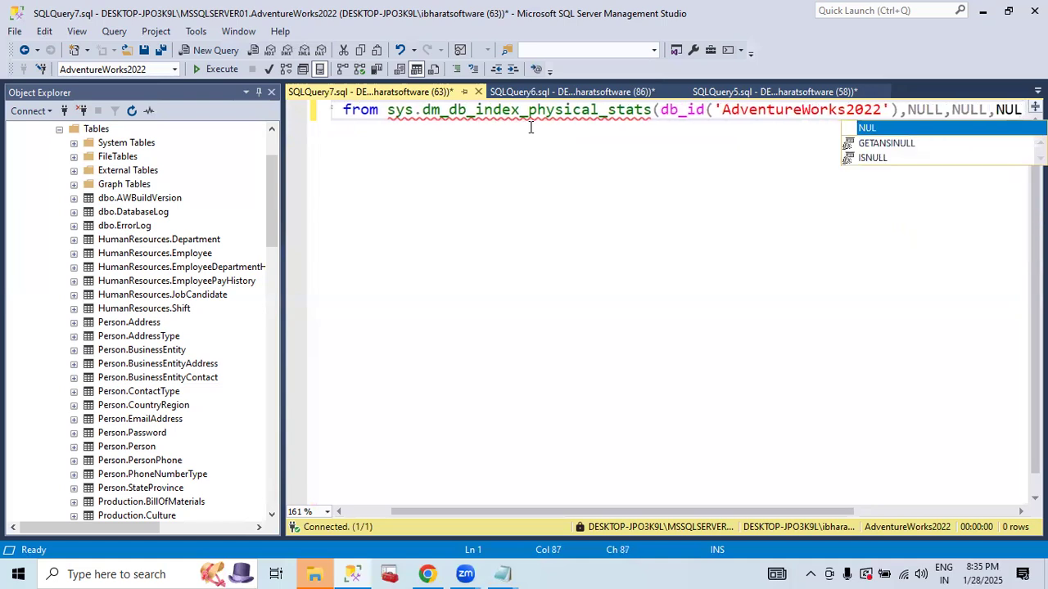
pyautogui.write('L,NULL)')
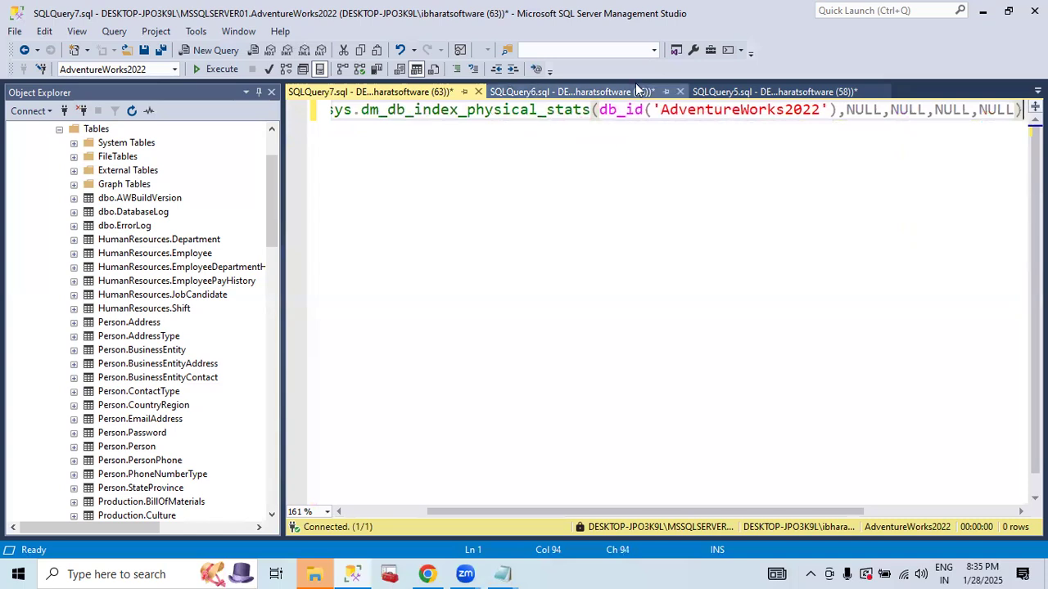
# Step: Duplicate the query two lines below and replace the copy's db_id('AdventureWorks2022') argument with NULL
pyautogui.hotkey('ctrl', 'a')
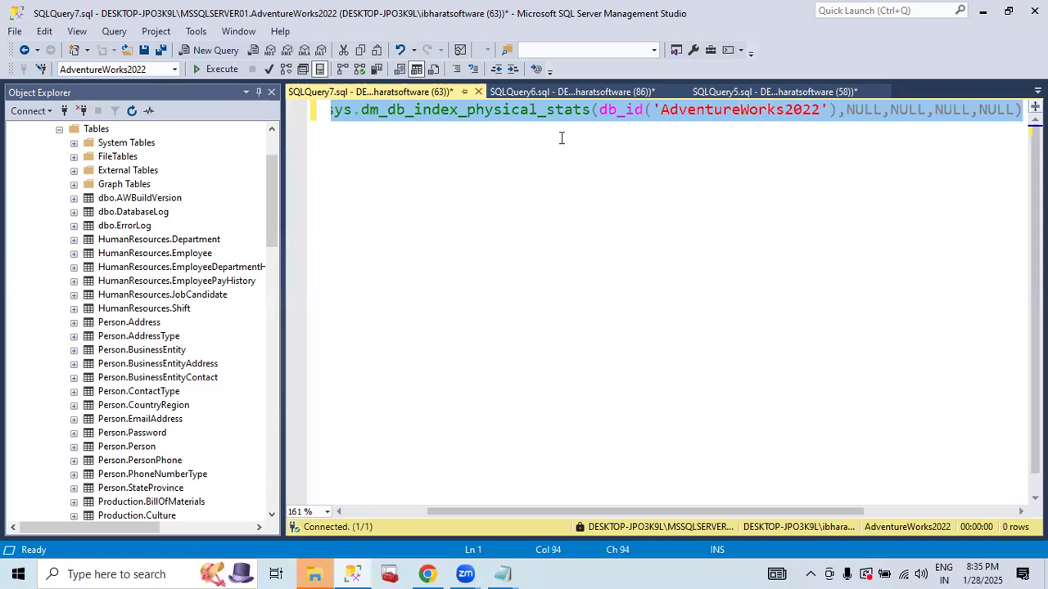
pyautogui.hotkey('ctrl', 'c')
pyautogui.press('Right')
pyautogui.press('Return')
pyautogui.press('Return')
pyautogui.hotkey('ctrl', 'v')
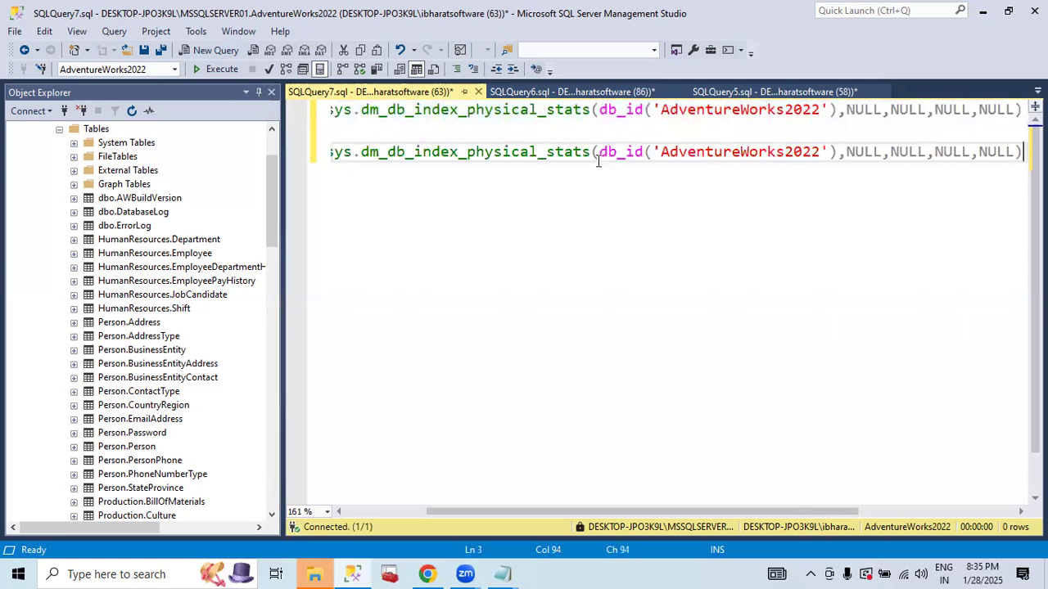
pyautogui.click(599, 160)
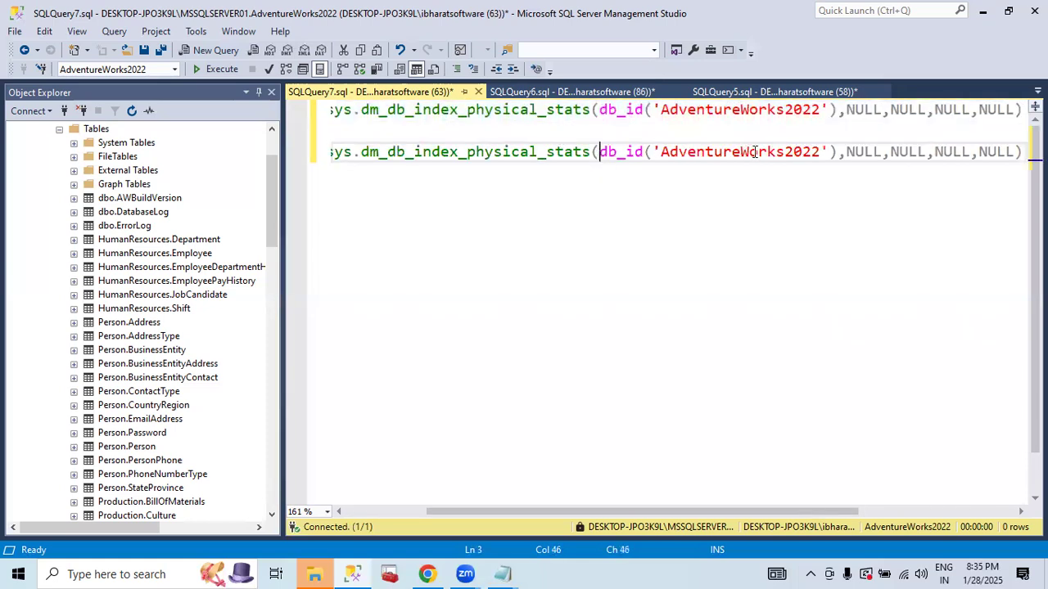
pyautogui.keyDown('shift'); pyautogui.click(833, 152); pyautogui.keyUp('shift')
pyautogui.press('Delete')
pyautogui.press('Delete')
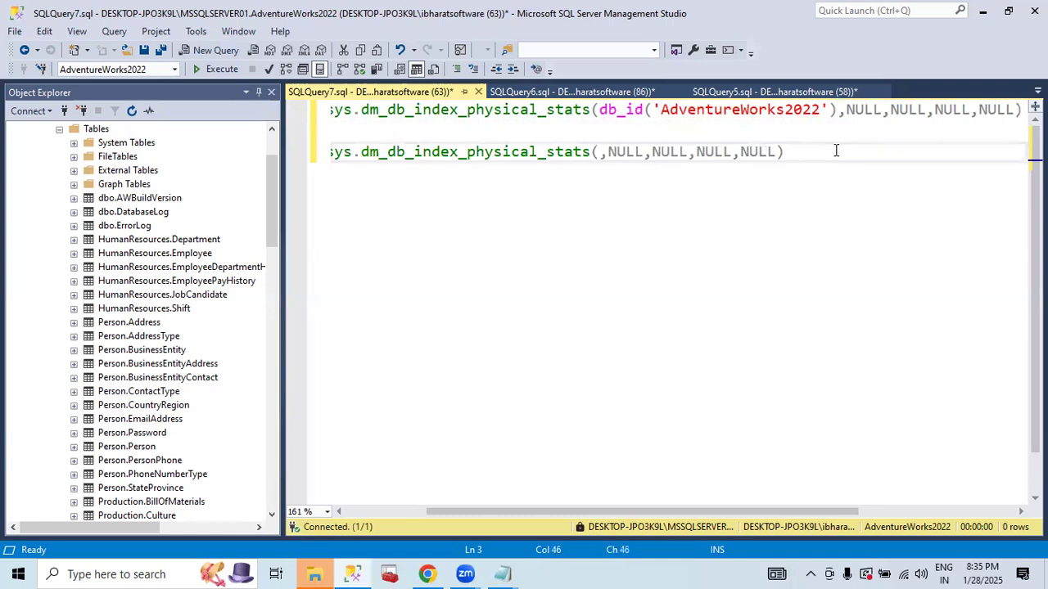
pyautogui.write('NULL')
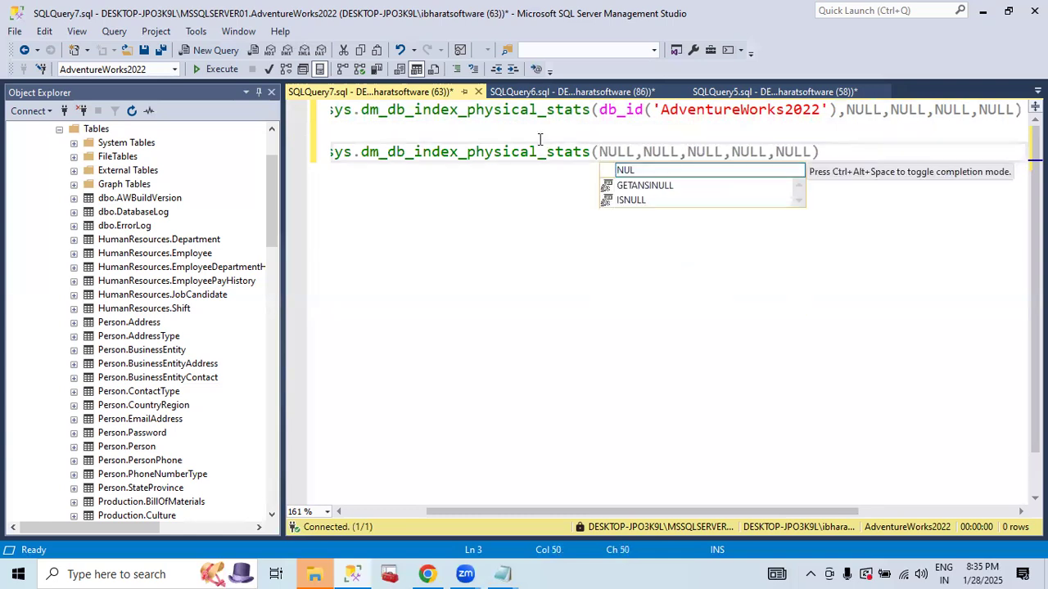
# Step: Insert the avg_fragmentation_in_percent column before the asterisk in the first query's select list
pyautogui.click(501, 127)
pyautogui.hotkey('shift', 'Up')
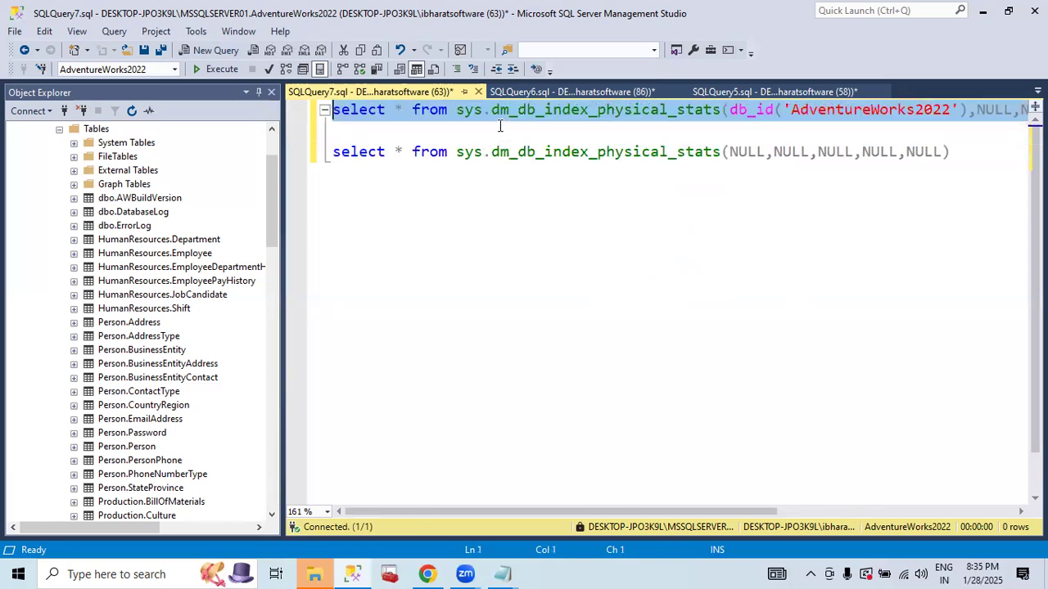
pyautogui.click(390, 109)
pyautogui.write('av')
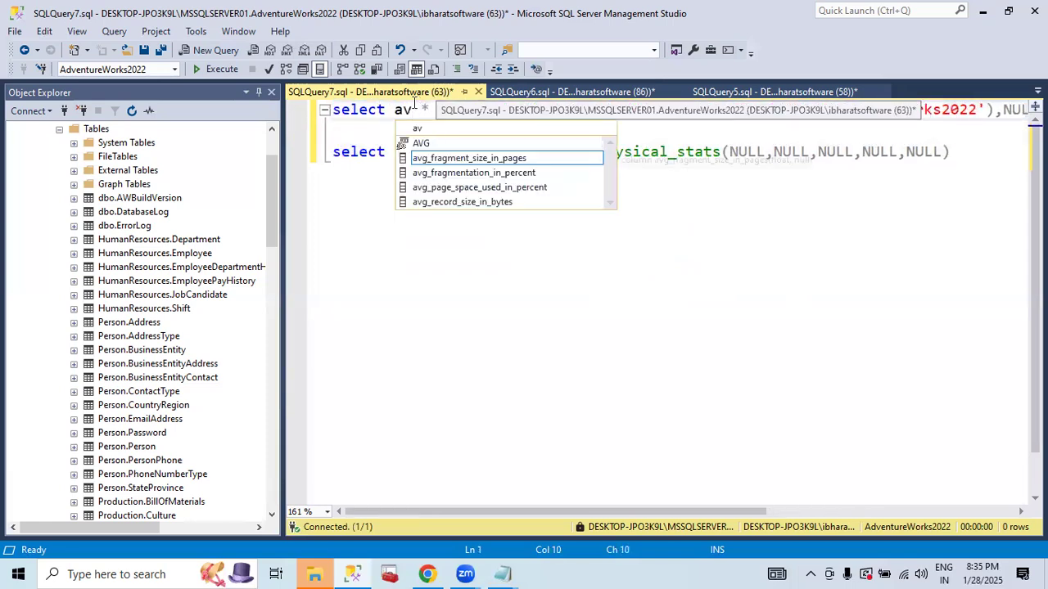
pyautogui.doubleClick(477, 173)
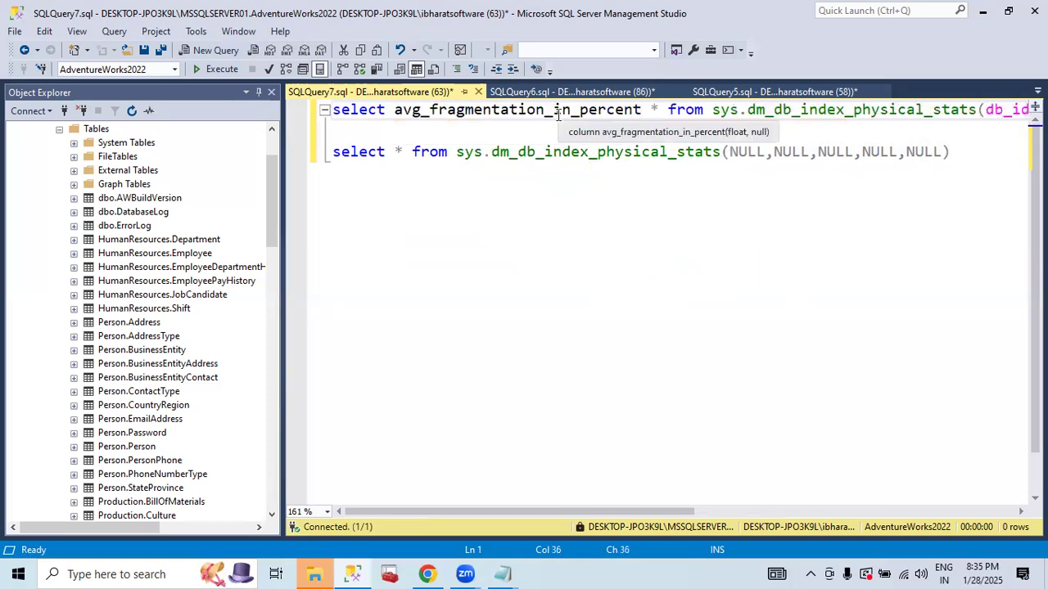
# Step: Add page_count as the second selected column, followed by a comma and a single asterisk
pyautogui.write(',r')
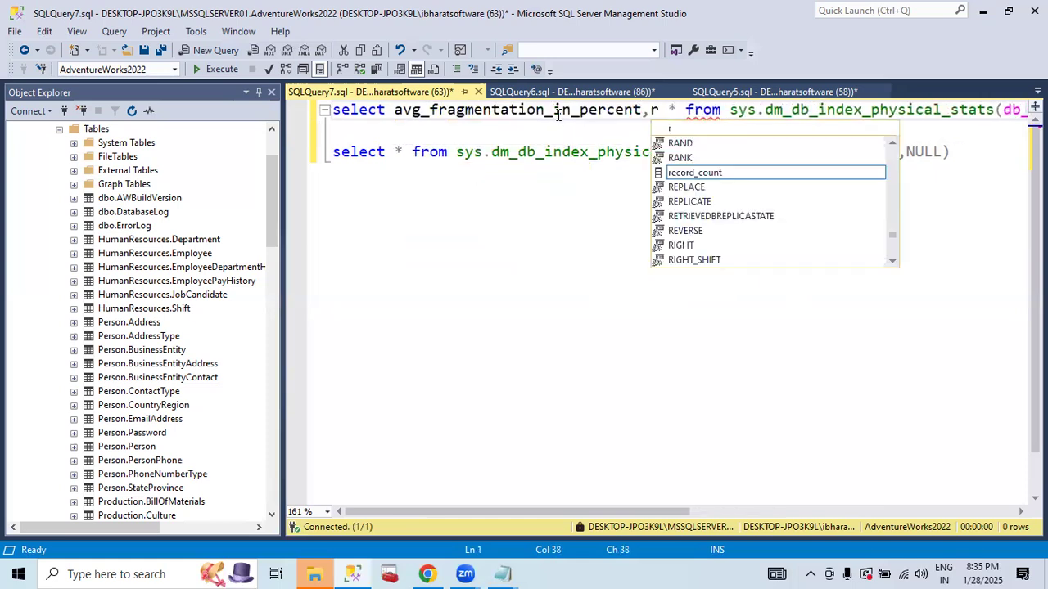
pyautogui.press('BackSpace')
pyautogui.write('page')
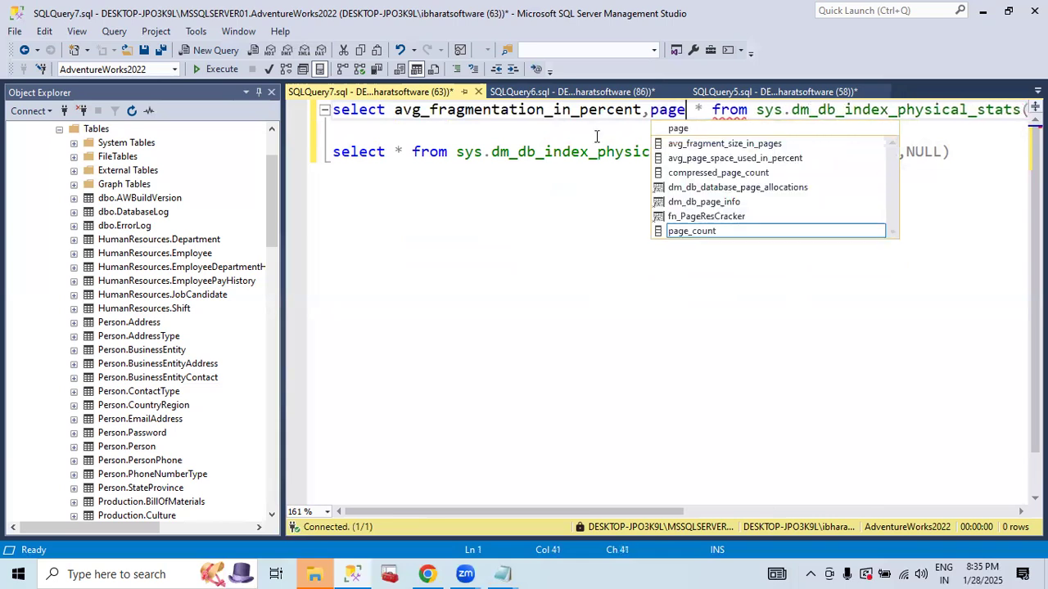
pyautogui.doubleClick(678, 235)
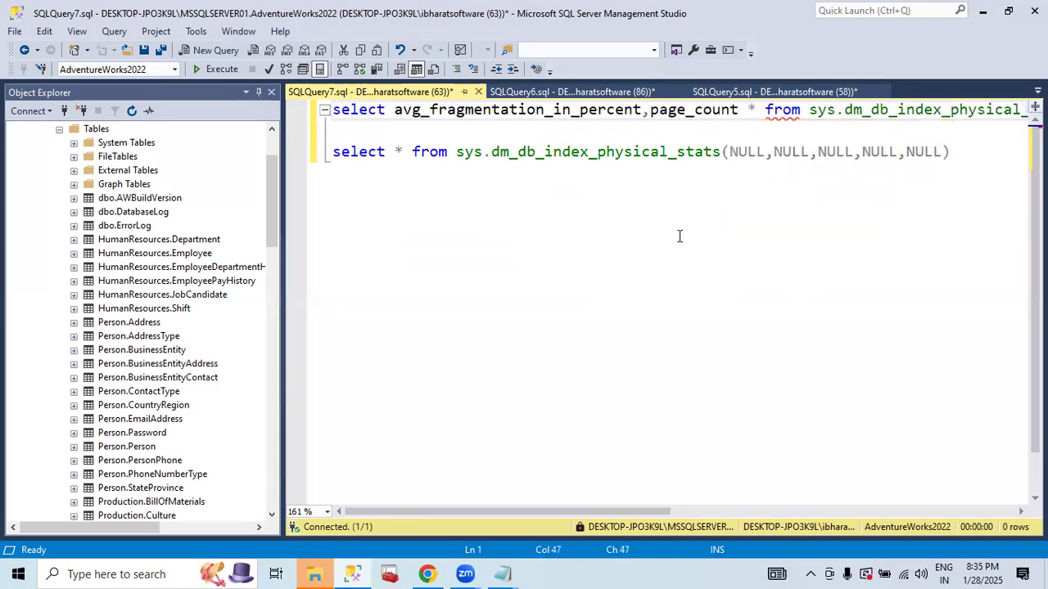
pyautogui.write(',*')
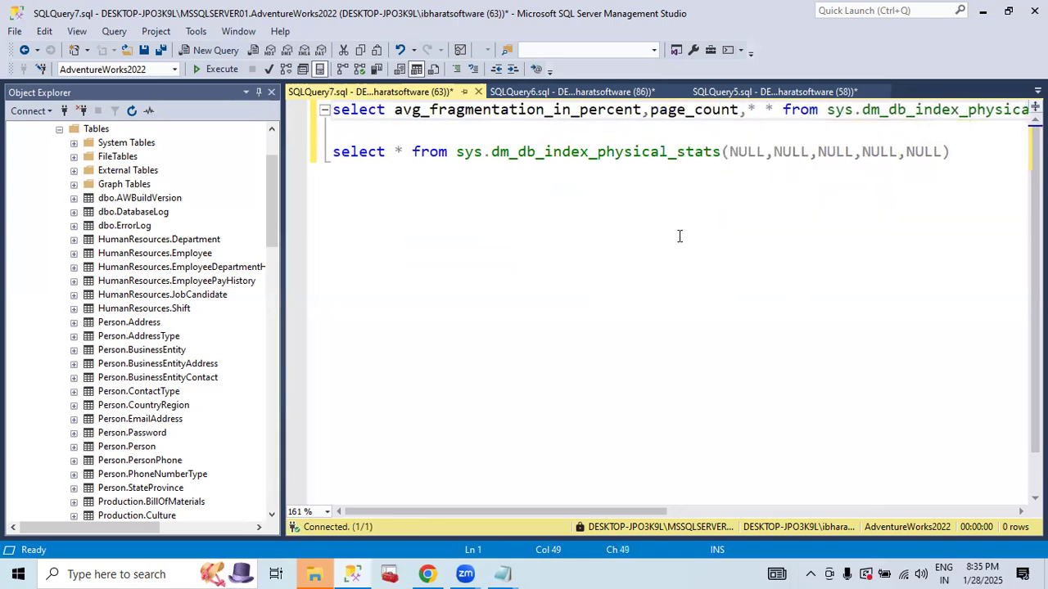
pyautogui.press('Delete')
pyautogui.press('Delete')
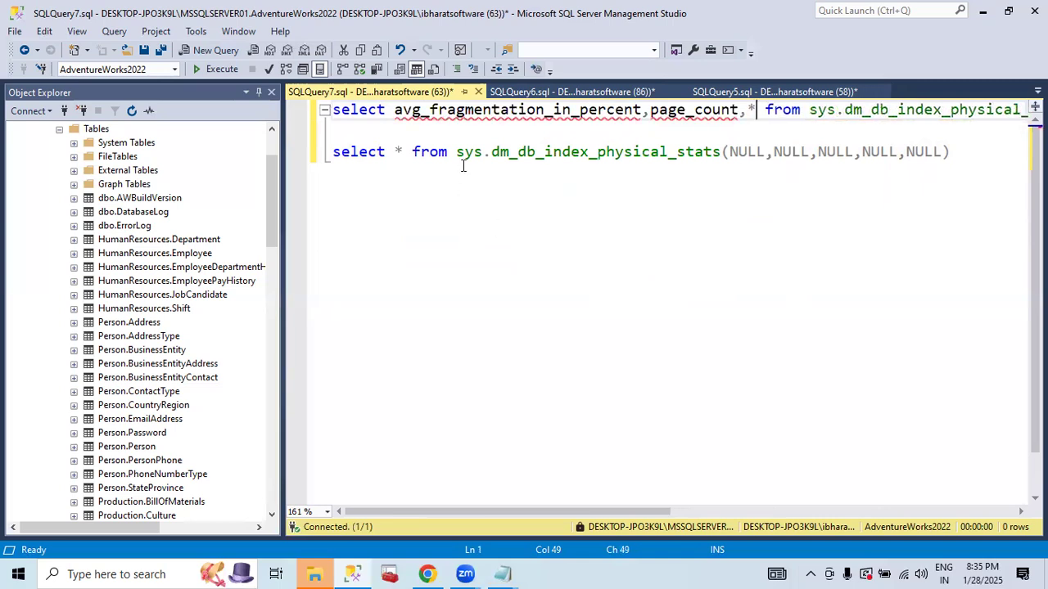
# Step: Add "order by 1 desc" to the first query on the line directly beneath it, removing the blank line between
pyautogui.press('End')
pyautogui.press('Return')
pyautogui.press('Return')
pyautogui.write('order ')
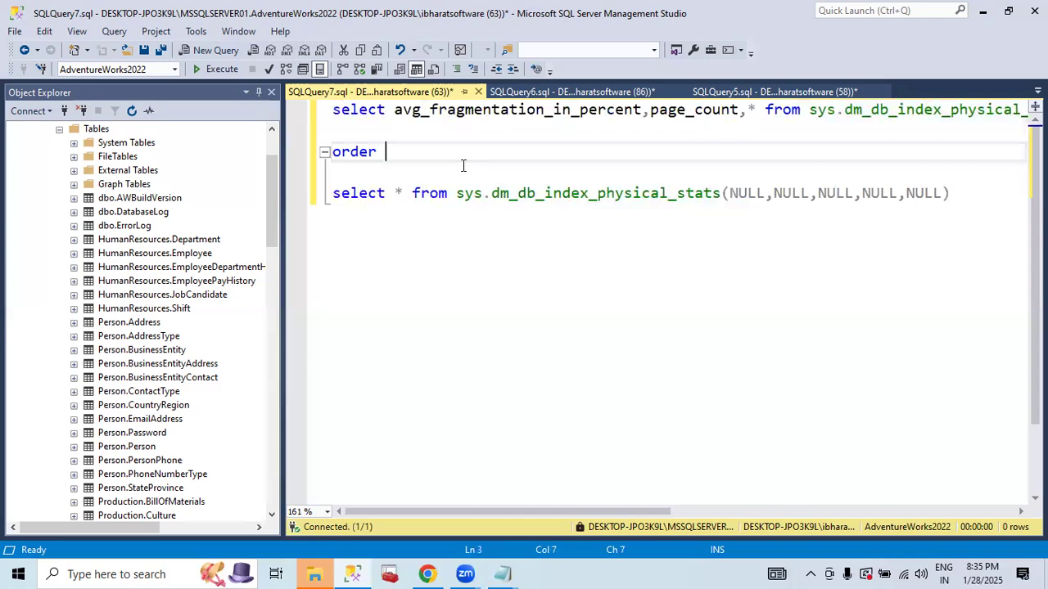
pyautogui.write('by 1 desc')
pyautogui.click(430, 110)
pyautogui.click(388, 133)
pyautogui.press('Delete')
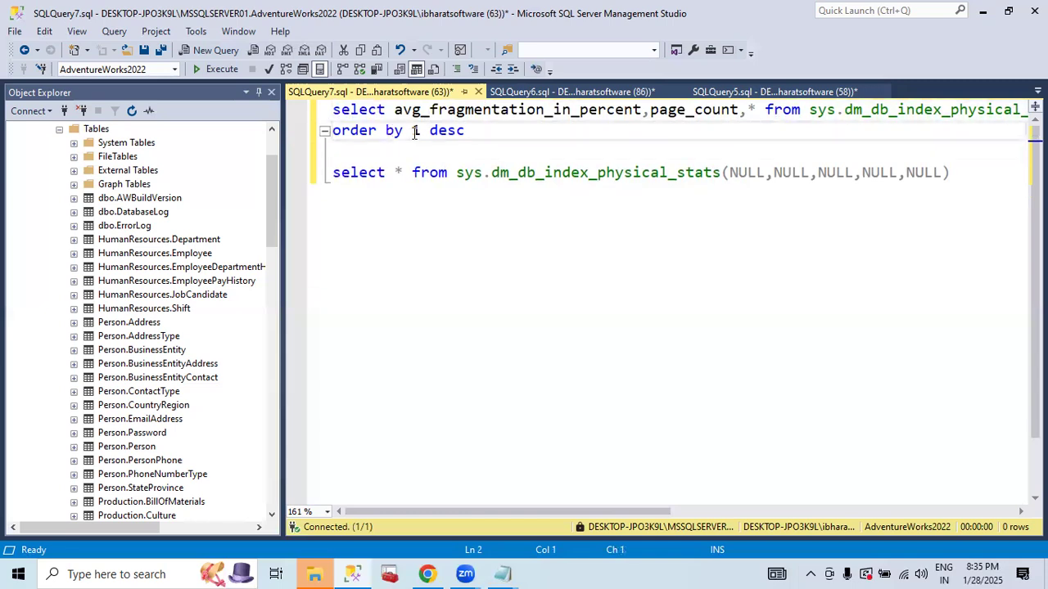
# Step: Run only the first query and examine the fragmentation, object ID and index ID values in its results
pyautogui.moveTo(502, 131); pyautogui.dragTo(288, 109)
pyautogui.click(220, 70)
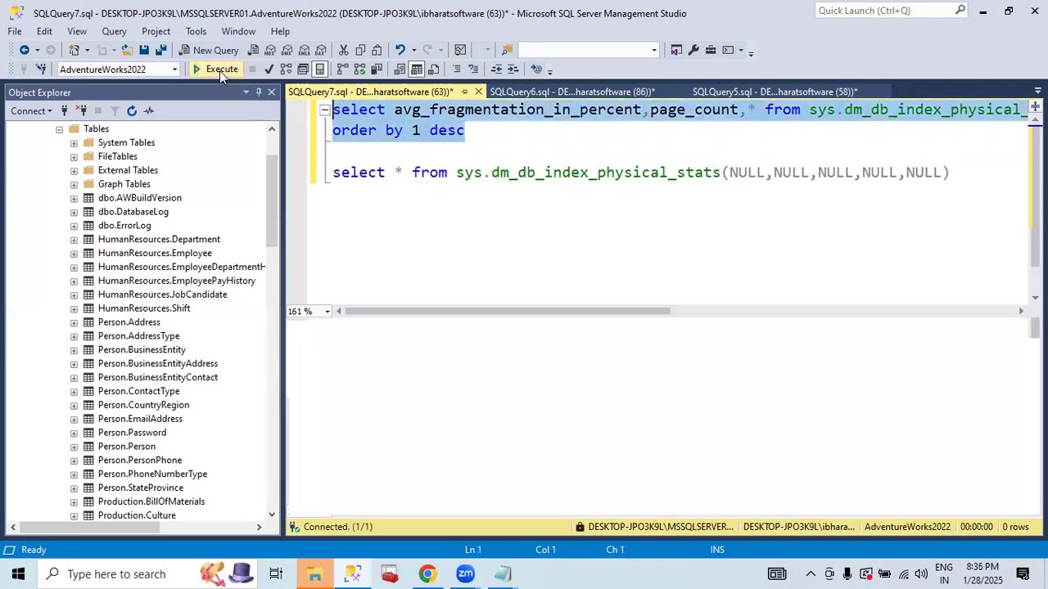
pyautogui.moveTo(361, 364); pyautogui.dragTo(340, 488)
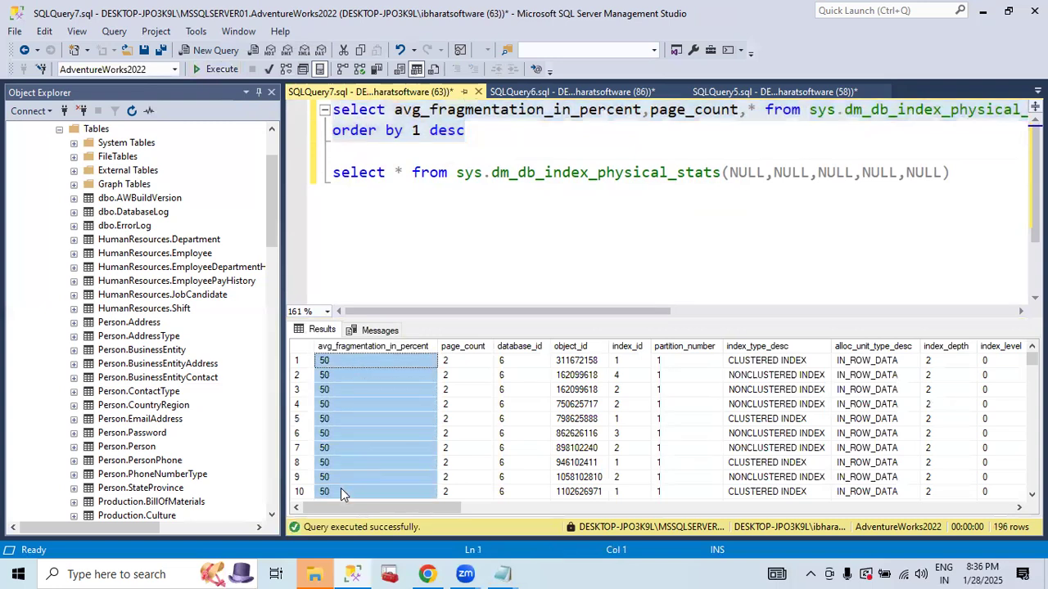
pyautogui.click(588, 365)
pyautogui.click(621, 362)
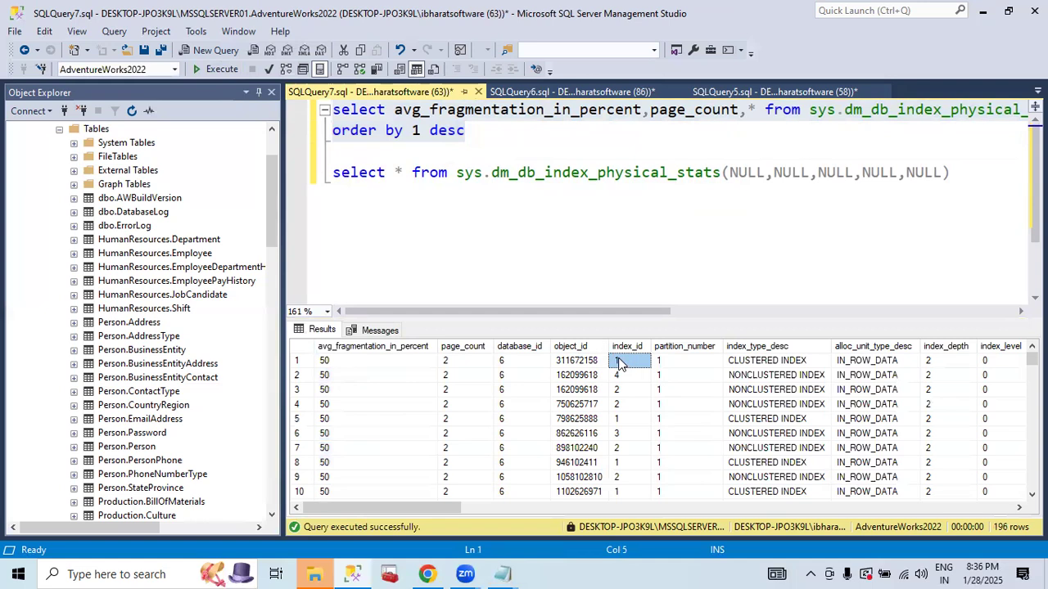
pyautogui.click(484, 146)
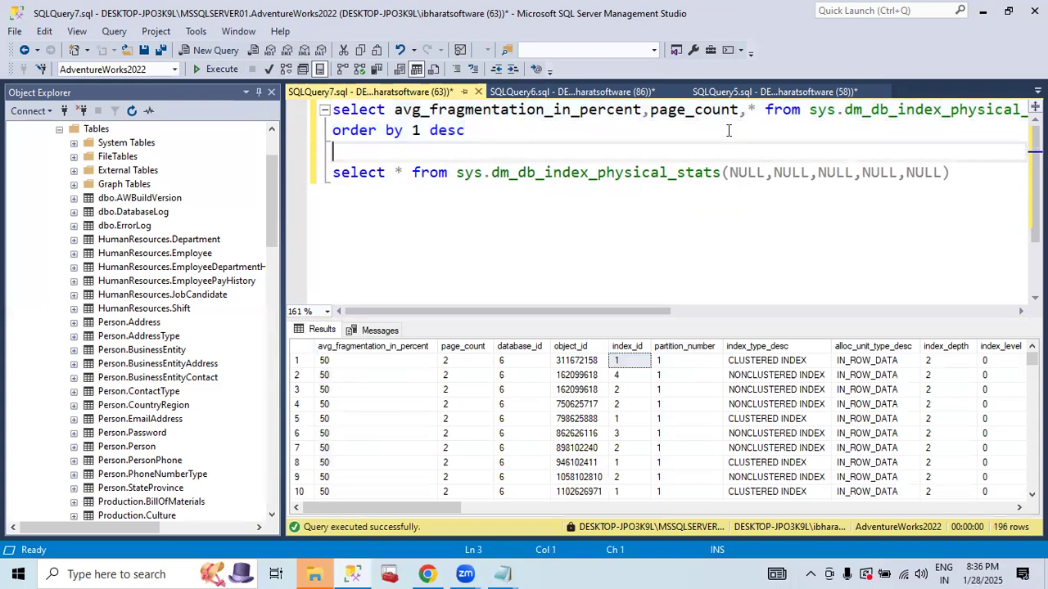
pyautogui.moveTo(464, 133); pyautogui.dragTo(322, 112)
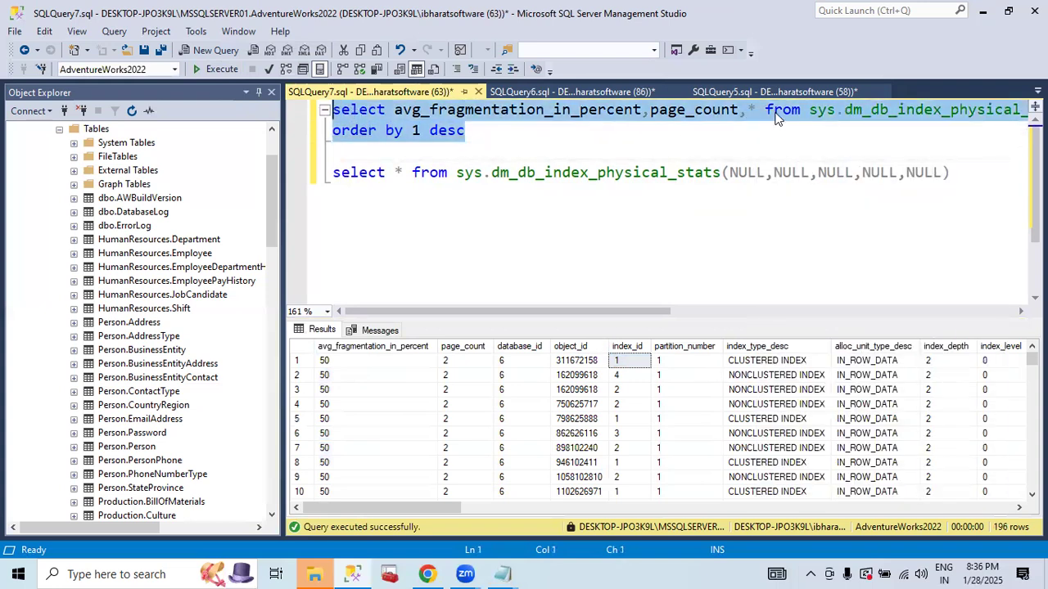
# Step: Move the first query's from clause onto its own line, leaving the asterisk at the end of the select line
pyautogui.click(809, 110)
pyautogui.press('Return')
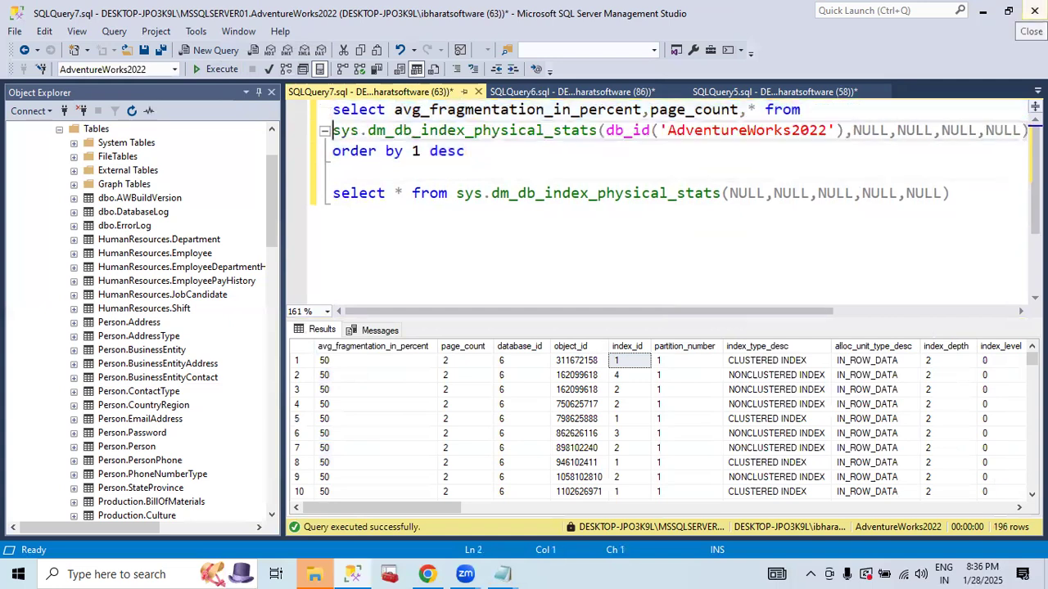
pyautogui.click(765, 109)
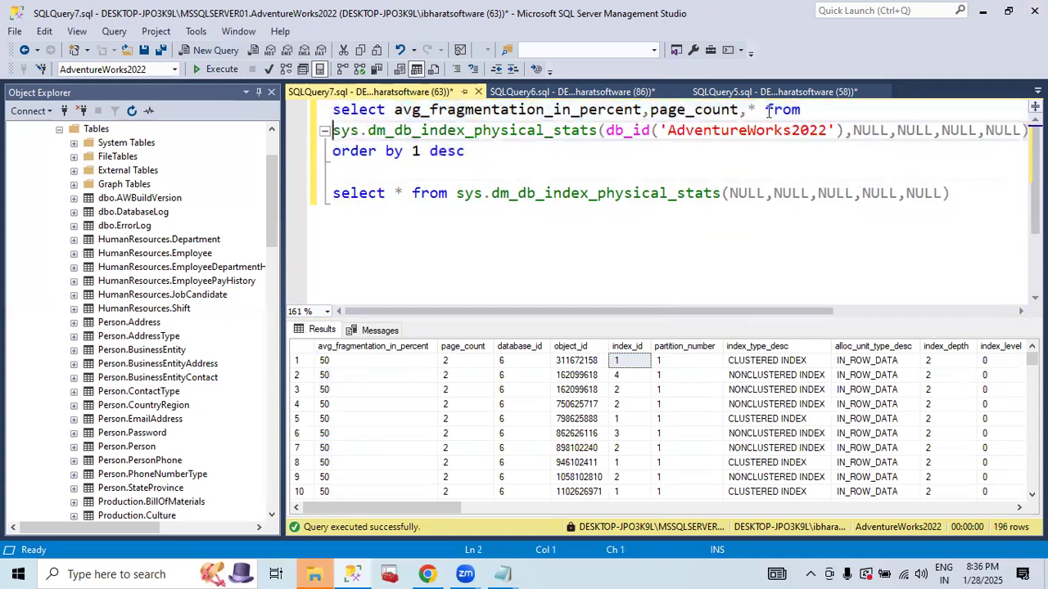
pyautogui.press('Return')
pyautogui.click(384, 131)
pyautogui.press('Delete')
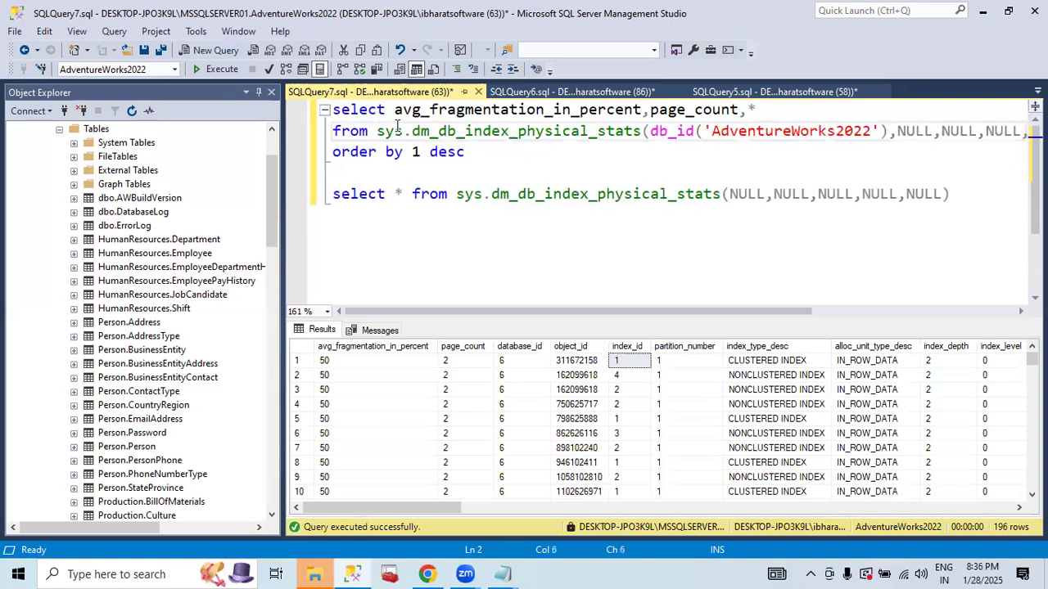
pyautogui.moveTo(540, 152); pyautogui.dragTo(270, 119)
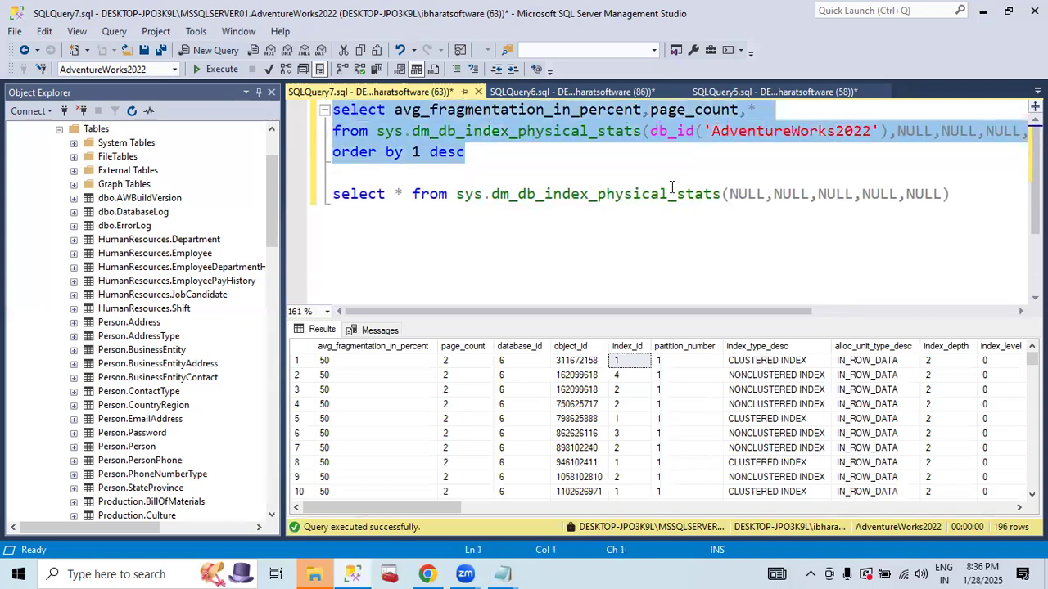
pyautogui.click(498, 155)
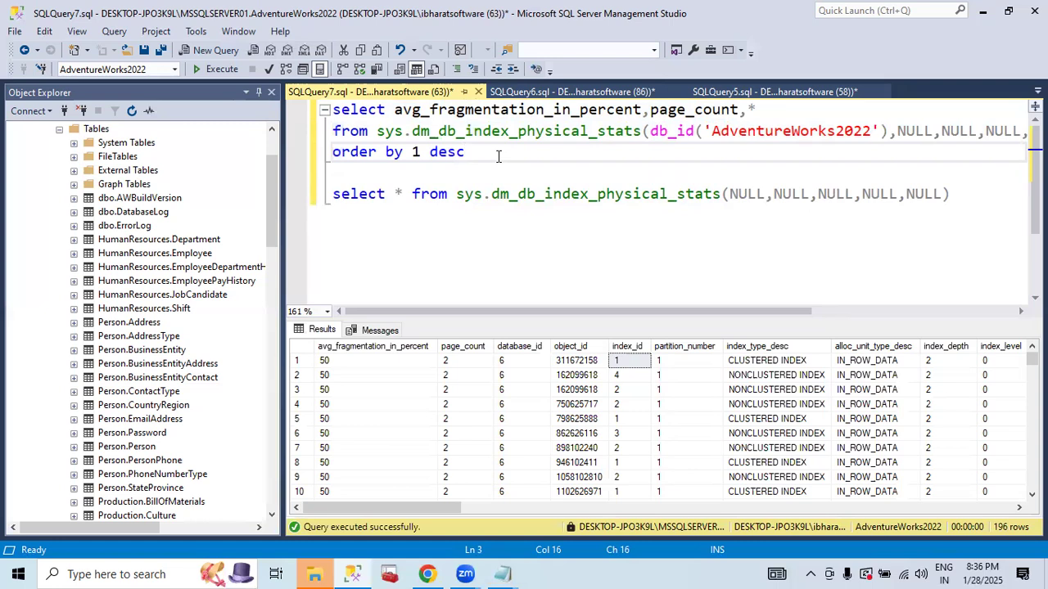
pyautogui.doubleClick(380, 134)
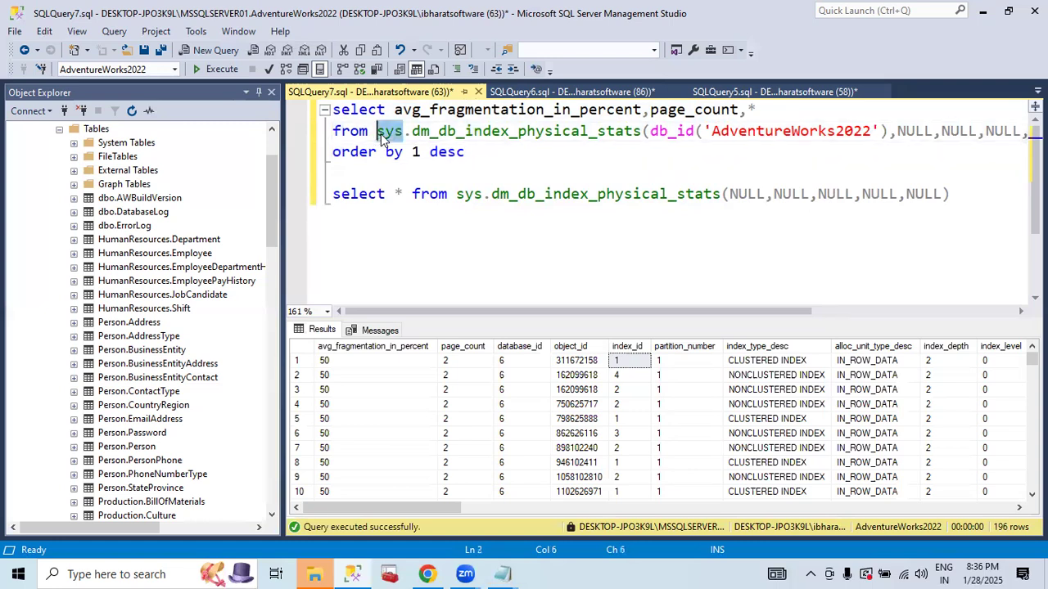
pyautogui.moveTo(464, 152); pyautogui.dragTo(302, 120)
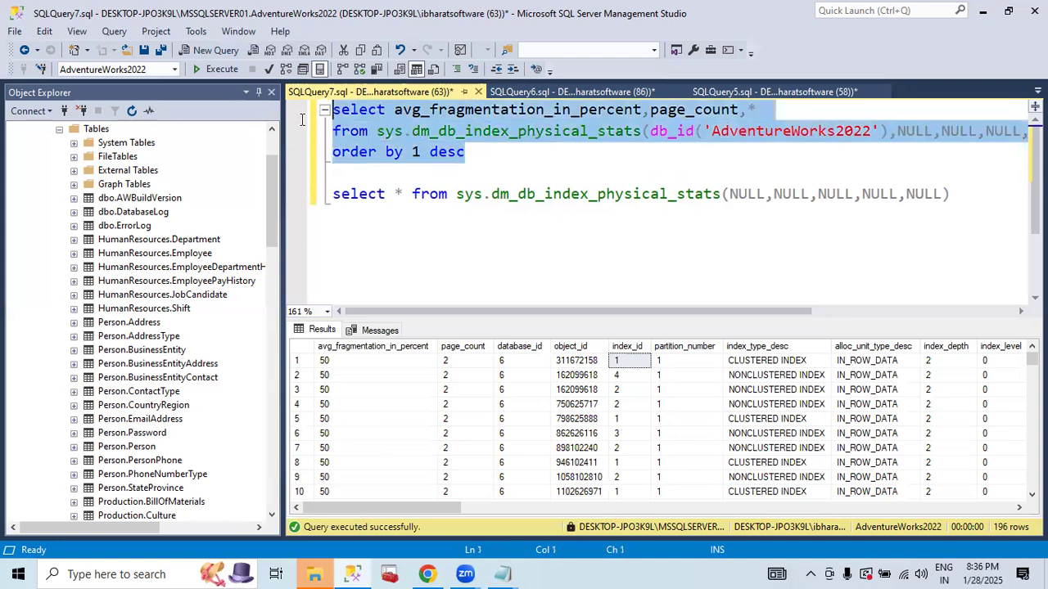
pyautogui.click(544, 153)
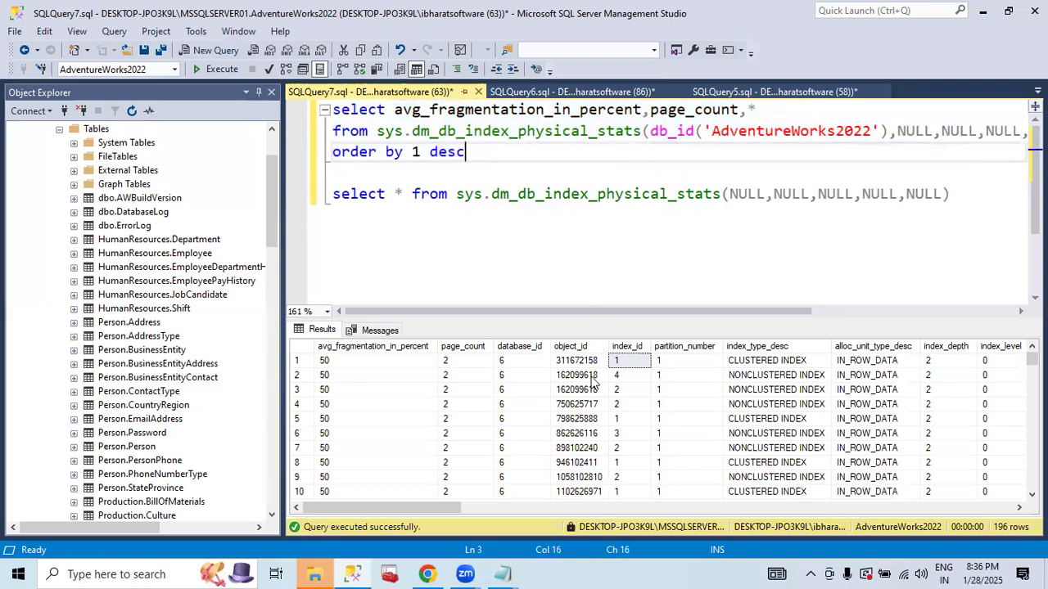
# Step: Replace the asterisk in the first query's select list with the OBJECT_NAME function and its opening parenthesis
pyautogui.moveTo(580, 362); pyautogui.dragTo(581, 378)
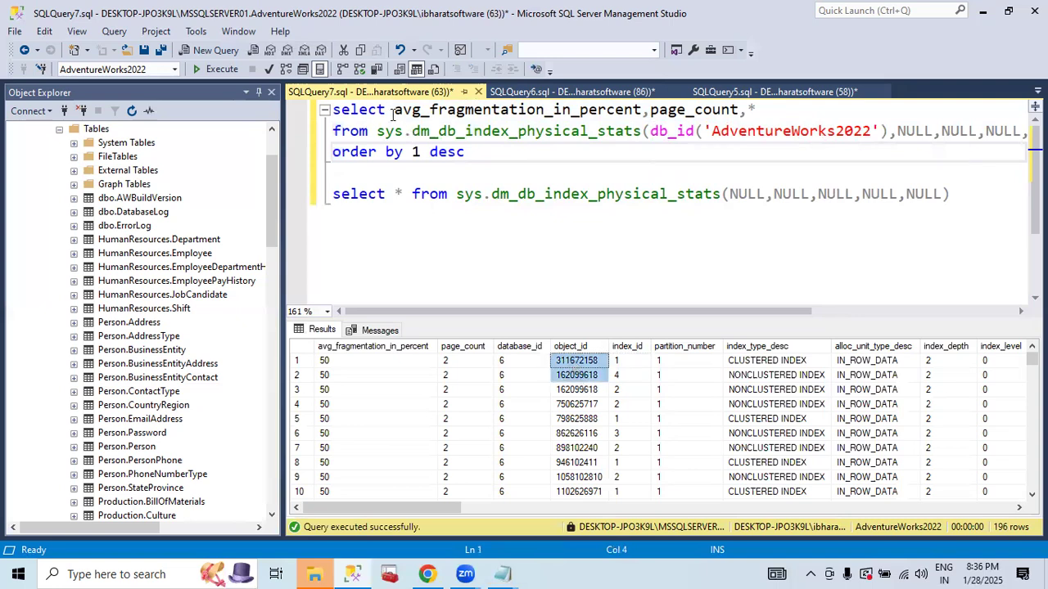
pyautogui.click(757, 110)
pyautogui.press('BackSpace')
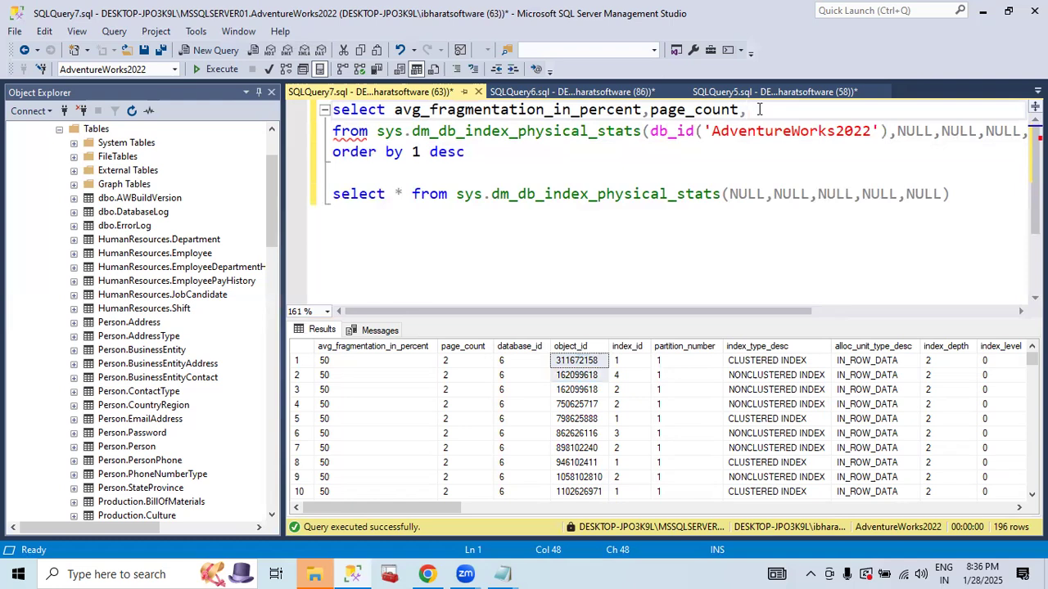
pyautogui.click(774, 131)
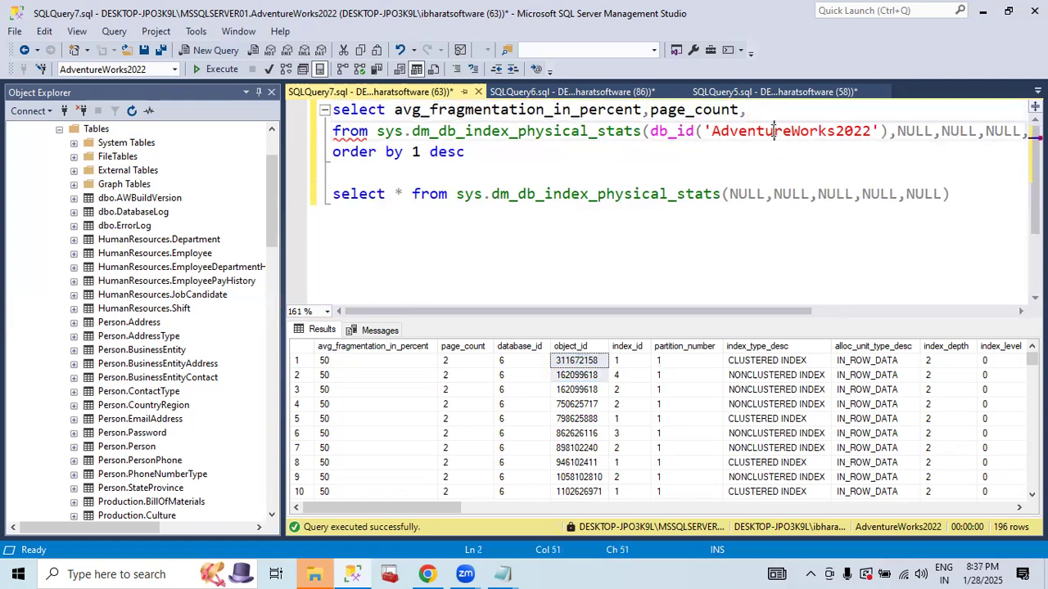
pyautogui.doubleClick(774, 131)
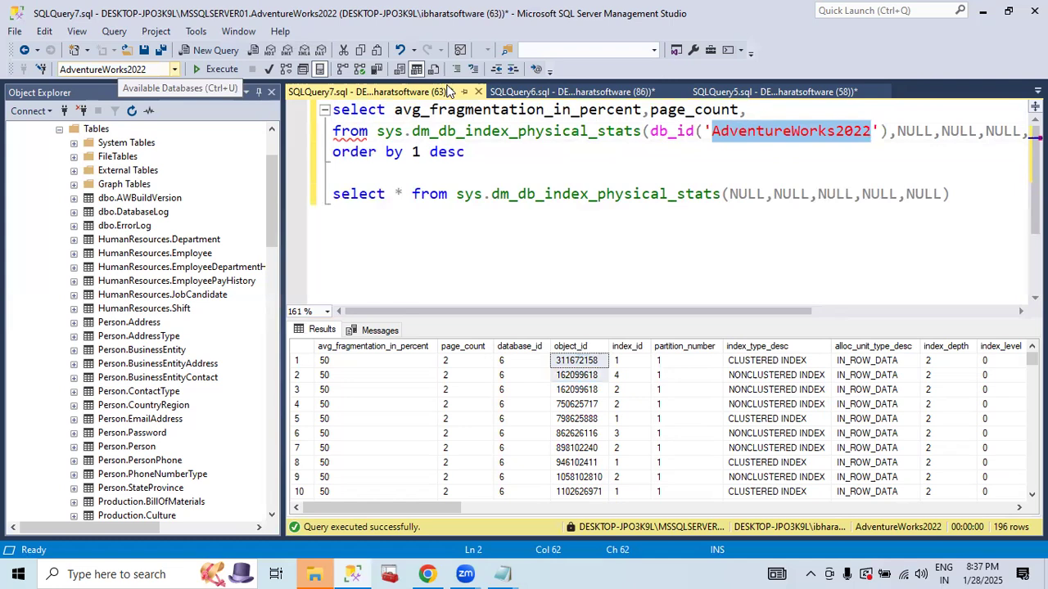
pyautogui.click(771, 107)
pyautogui.write('object')
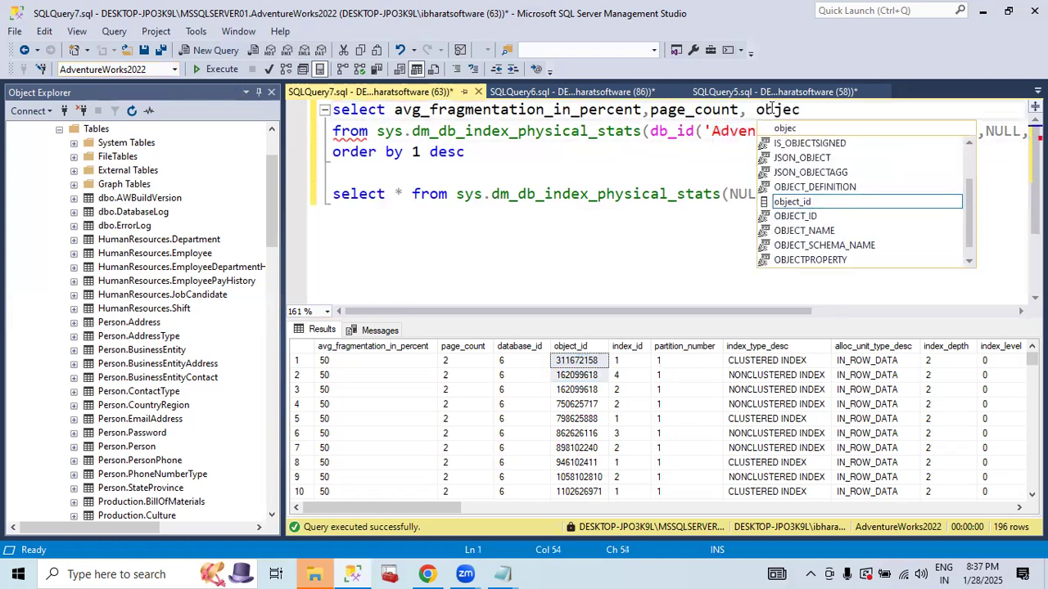
pyautogui.click(812, 233)
pyautogui.doubleClick(805, 231)
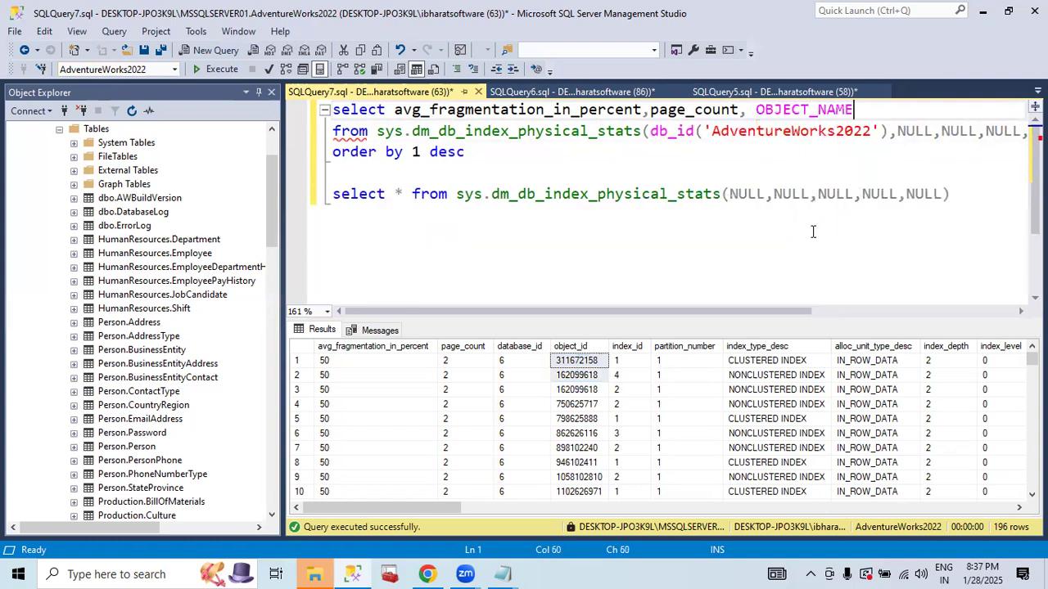
pyautogui.write('(')
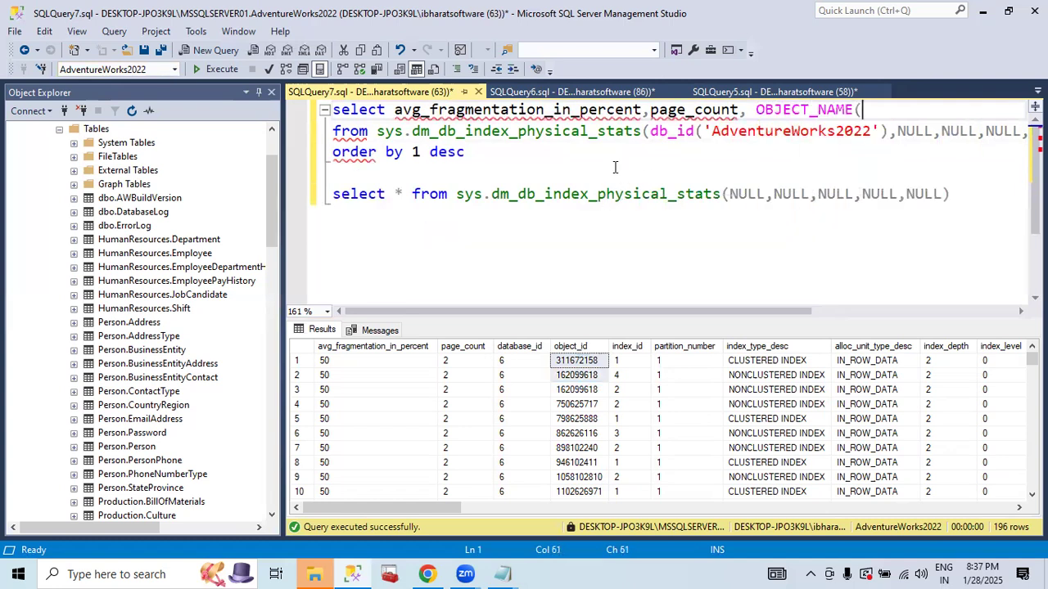
# Step: Complete the OBJECT_NAME function with object_id as its argument and close the parenthesis
pyautogui.click(574, 361)
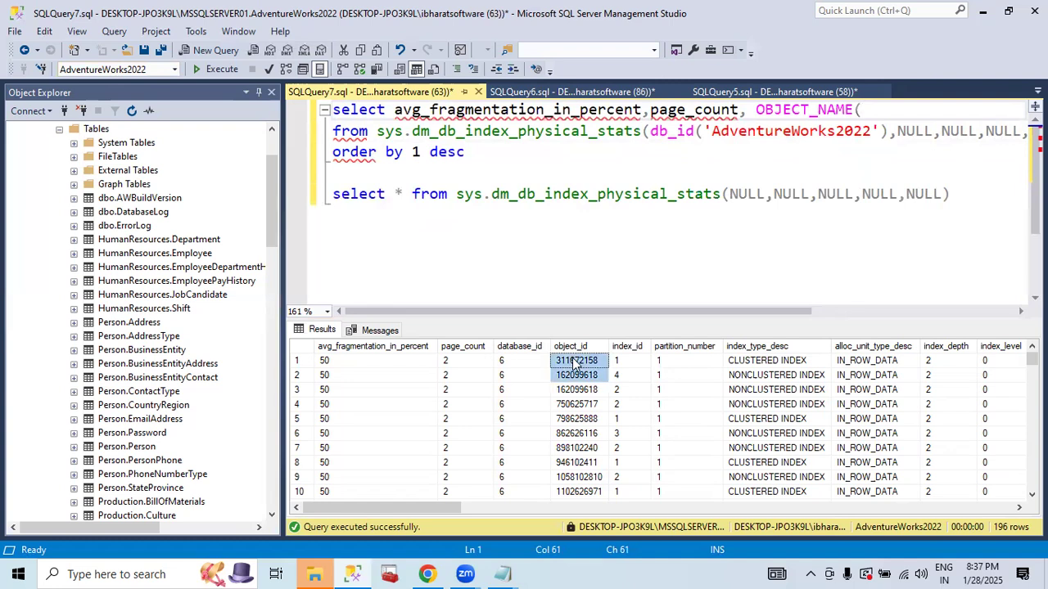
pyautogui.click(887, 112)
pyautogui.write('objecy')
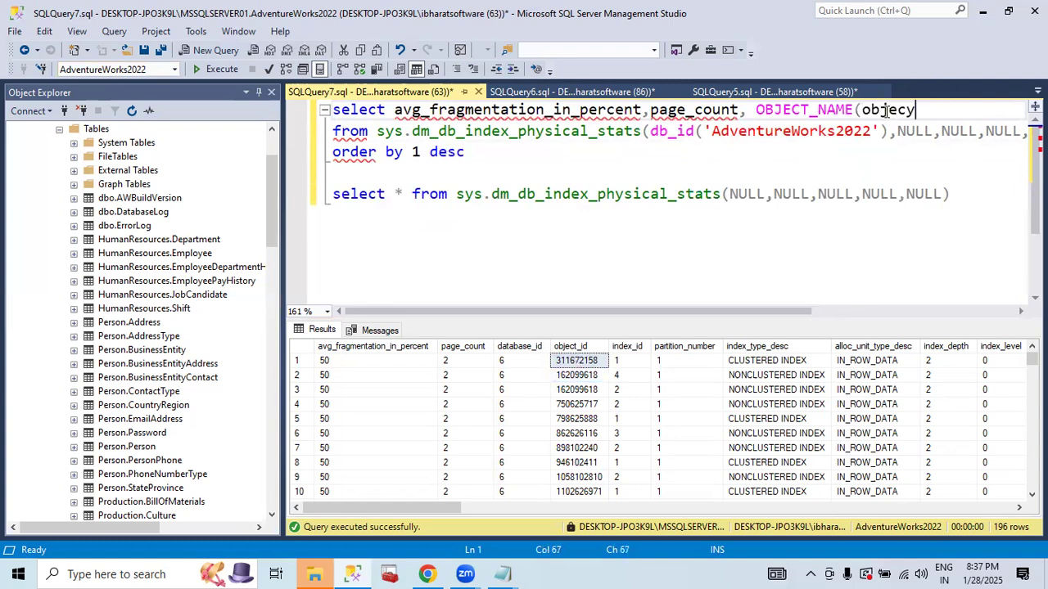
pyautogui.press('BackSpace')
pyautogui.write('t_id')
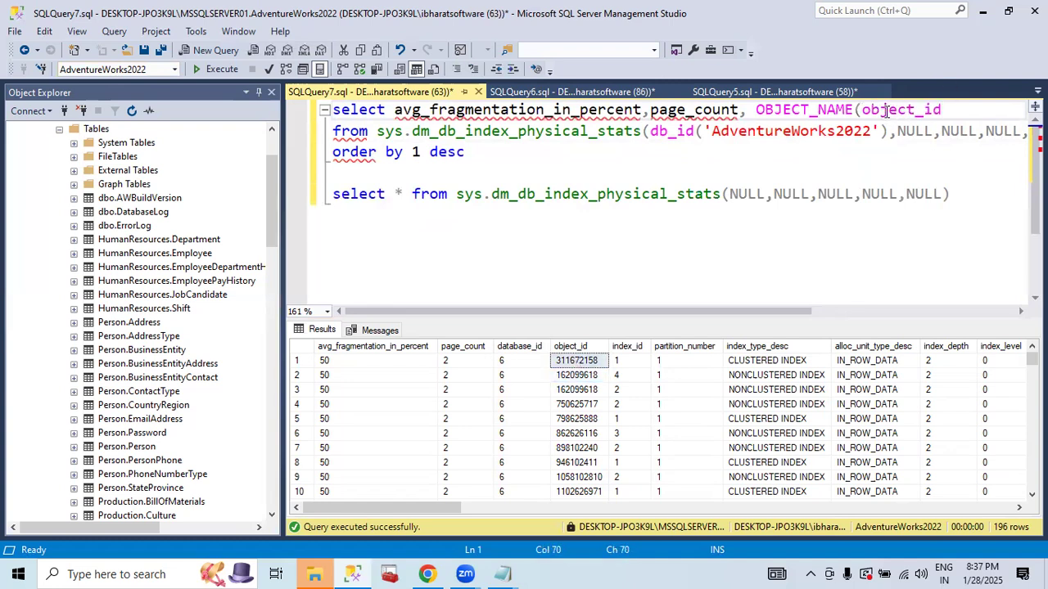
pyautogui.write('),')
pyautogui.press('BackSpace')
# Step: Alias the object name expression with "As TABLE_NAME" and add a blank line before the from clause
pyautogui.write('As TABLE')
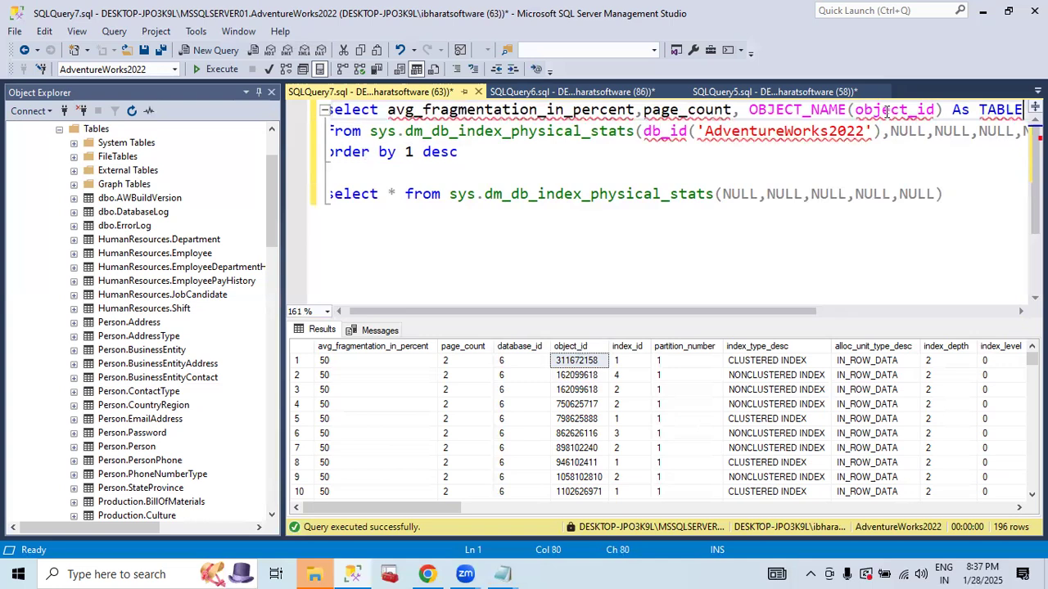
pyautogui.write('_NAME')
pyautogui.click(477, 151)
pyautogui.click(501, 115)
pyautogui.press('End')
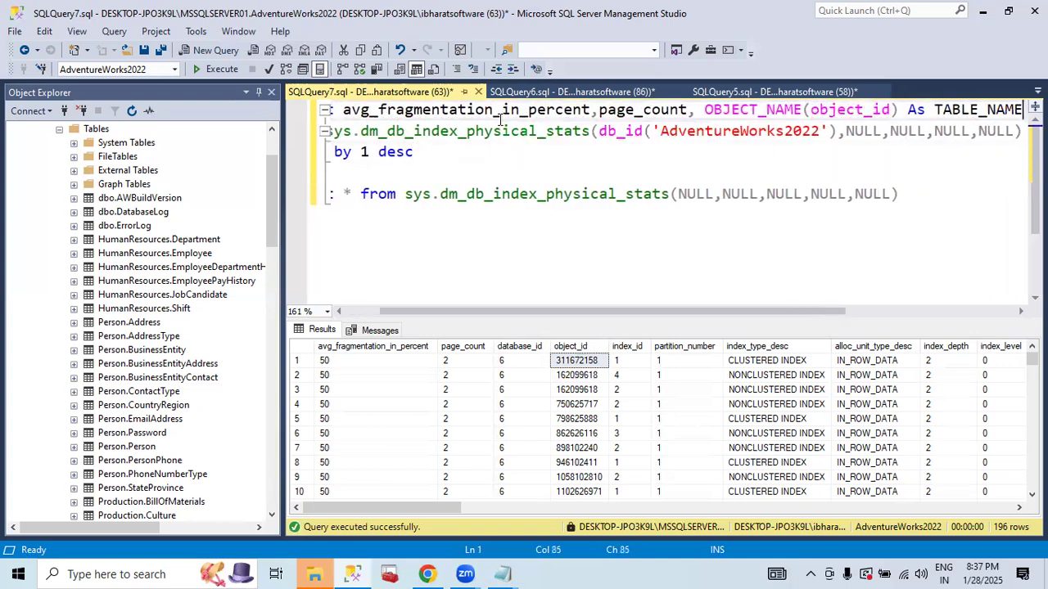
pyautogui.press('Return')
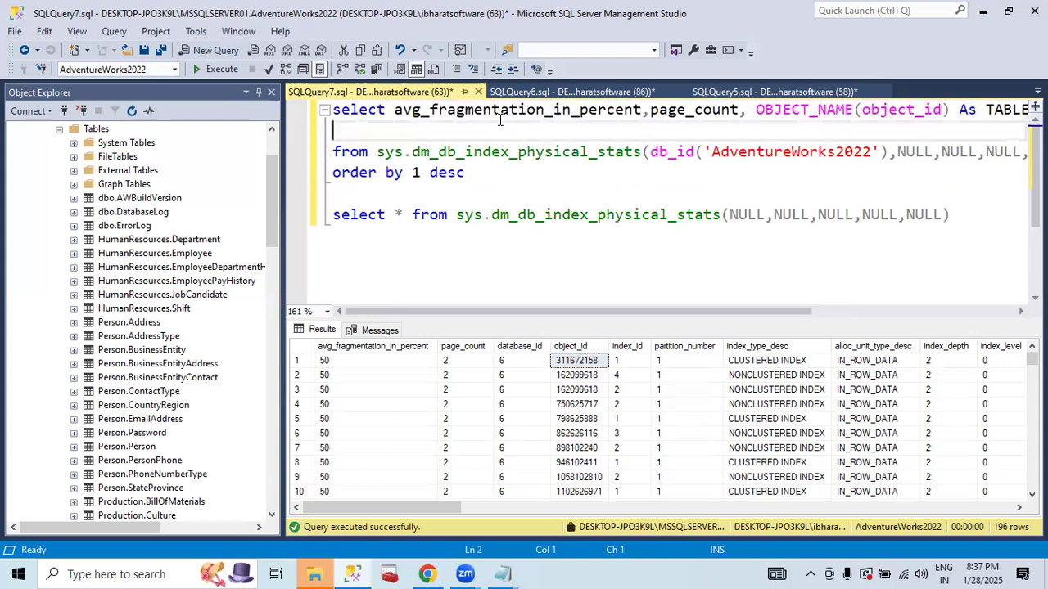
# Step: Run only the first query and examine the table names in its results
pyautogui.press('Down')
pyautogui.press('Down')
pyautogui.press('Down')
pyautogui.hotkey('shift', 'Up')
pyautogui.hotkey('shift', 'Up')
pyautogui.hotkey('shift', 'Up')
pyautogui.hotkey('shift', 'Up')
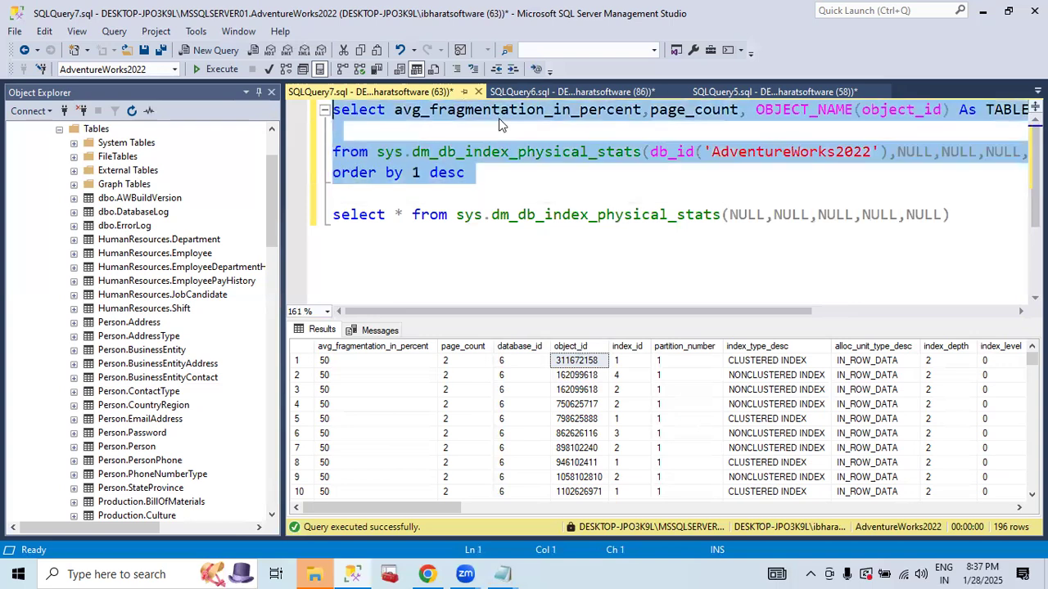
pyautogui.press('F5')
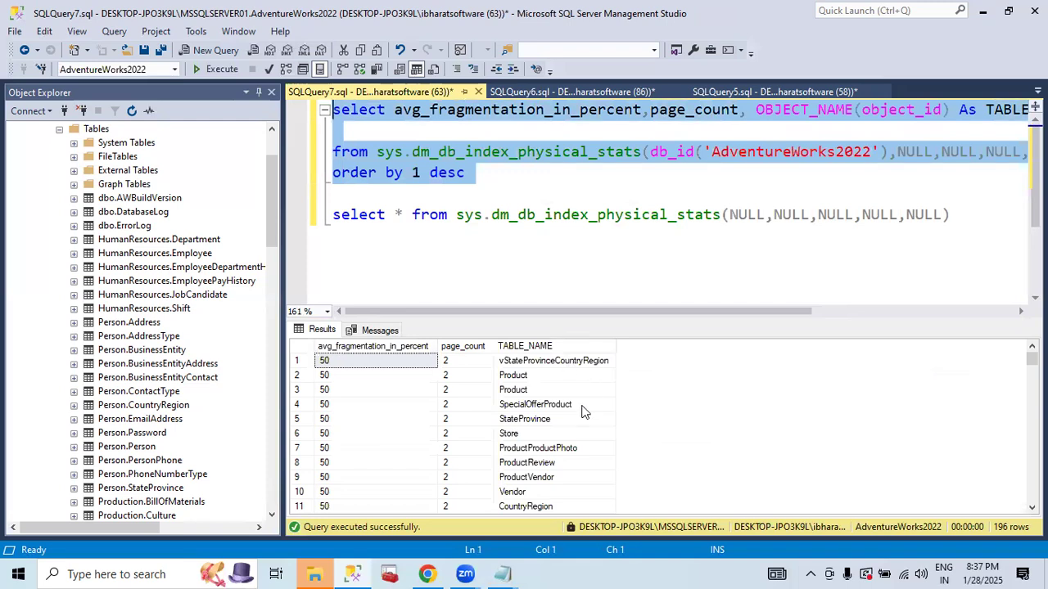
pyautogui.moveTo(516, 377); pyautogui.dragTo(514, 476)
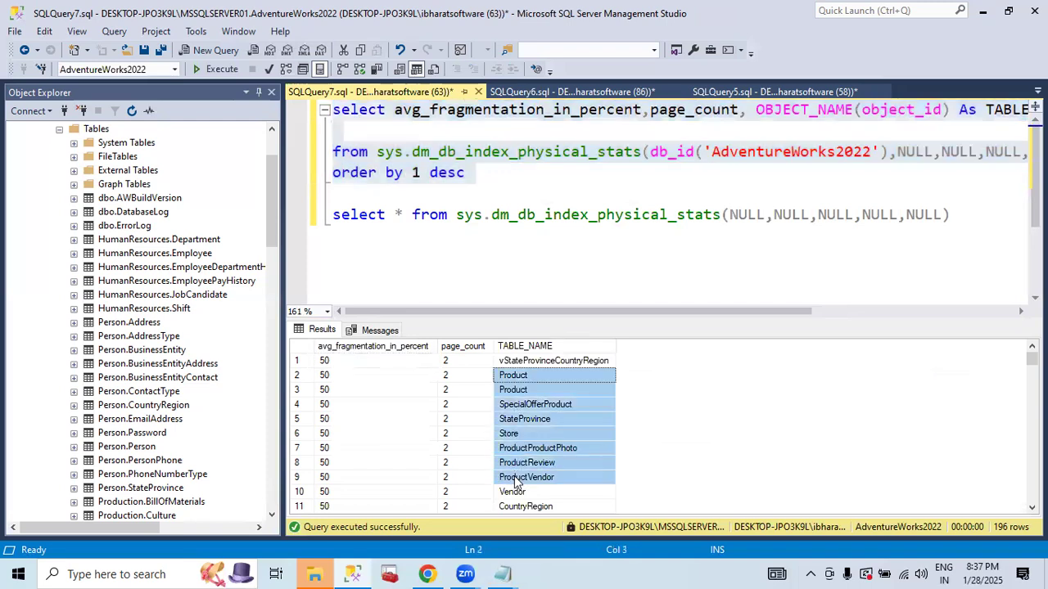
pyautogui.click(524, 394)
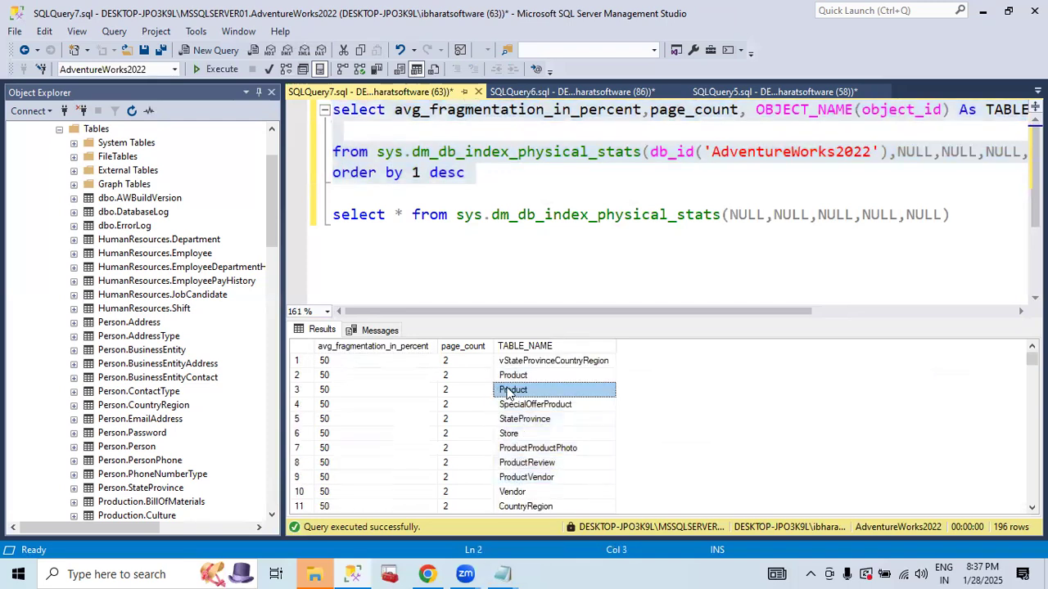
# Step: Copy the Product table name from the second result row
pyautogui.click(516, 379)
pyautogui.rightClick(514, 380)
pyautogui.click(547, 390)
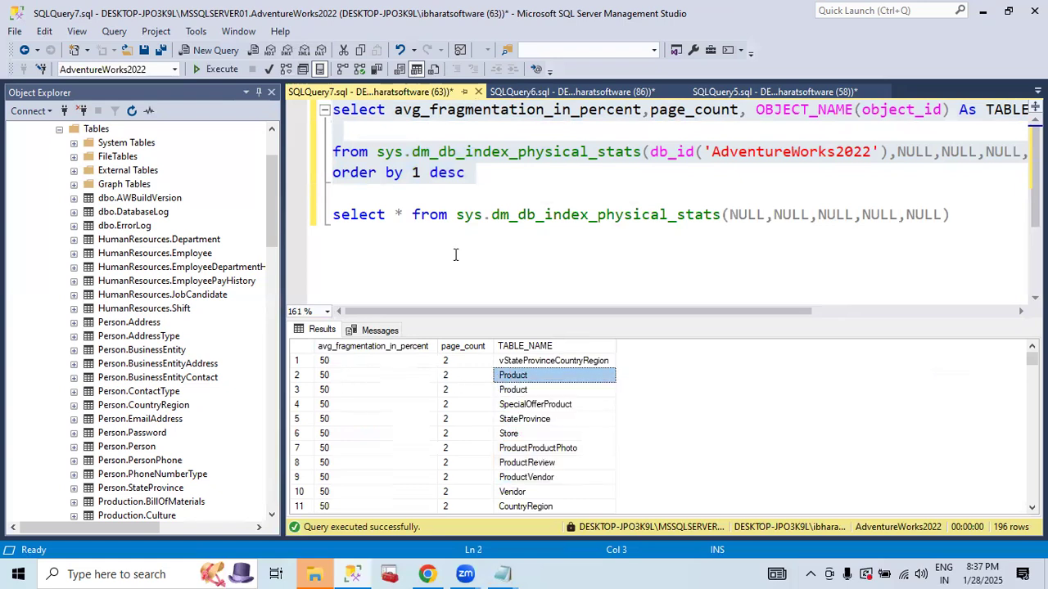
# Step: Insert the index_id column, followed by a comma, between avg_fragmentation_in_percent and page_count in the first query
pyautogui.click(516, 179)
pyautogui.click(649, 109)
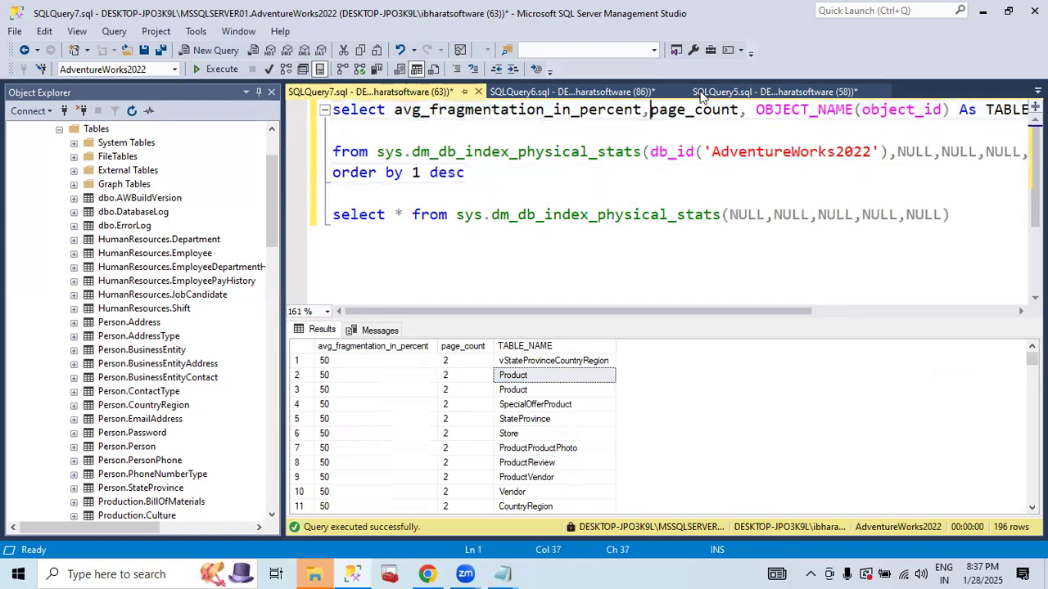
pyautogui.press('Left')
pyautogui.write('id')
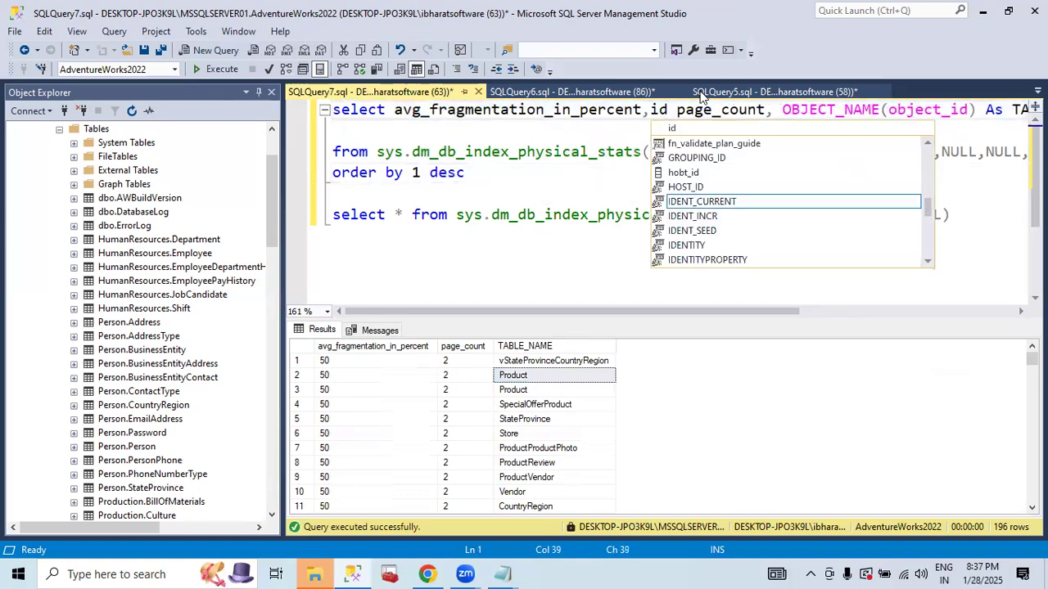
pyautogui.press('BackSpace')
pyautogui.write('nd')
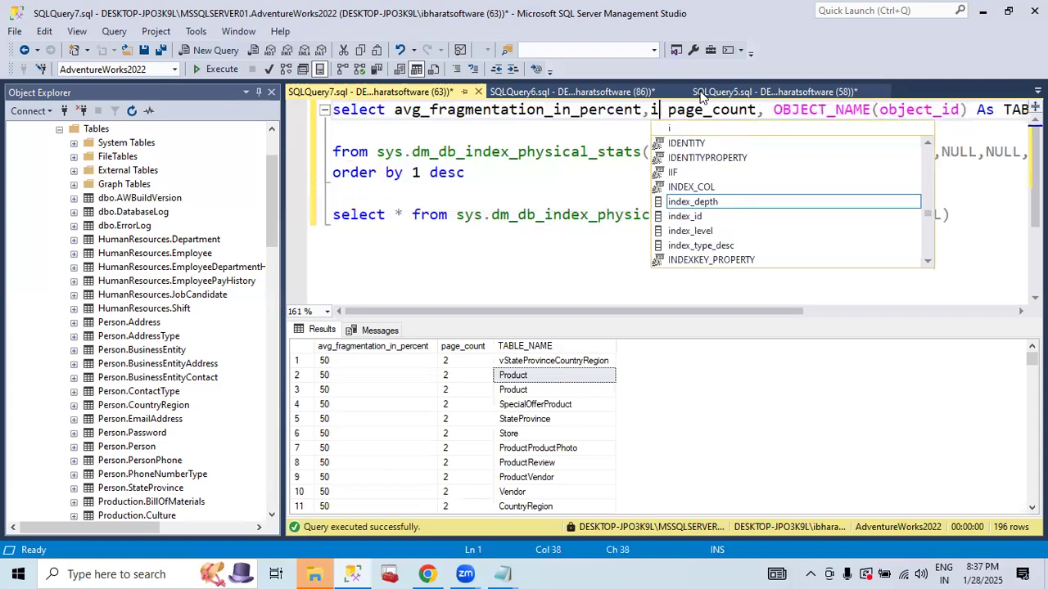
pyautogui.doubleClick(690, 217)
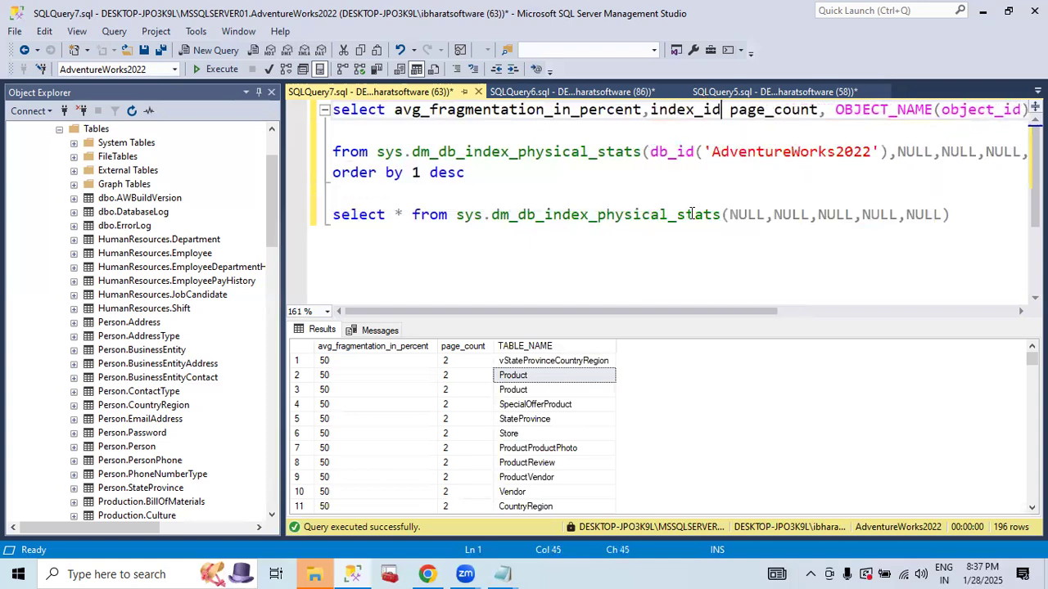
pyautogui.write(',')
# Step: Run only the first query again and examine the fragmentation, index ID and page count of the Product rows
pyautogui.moveTo(538, 180); pyautogui.dragTo(220, 95)
pyautogui.click(222, 69)
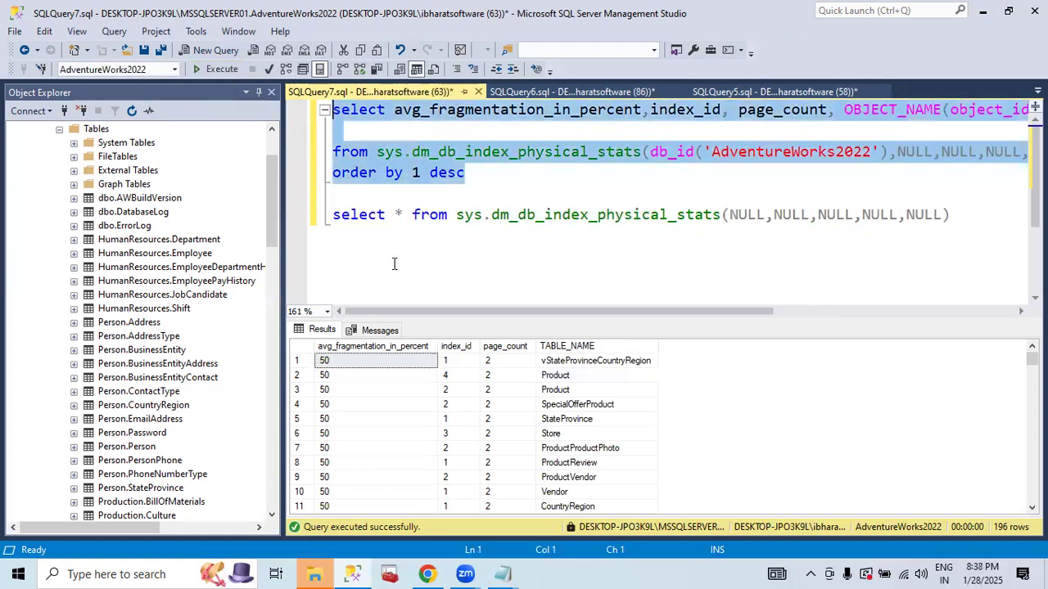
pyautogui.click(508, 378)
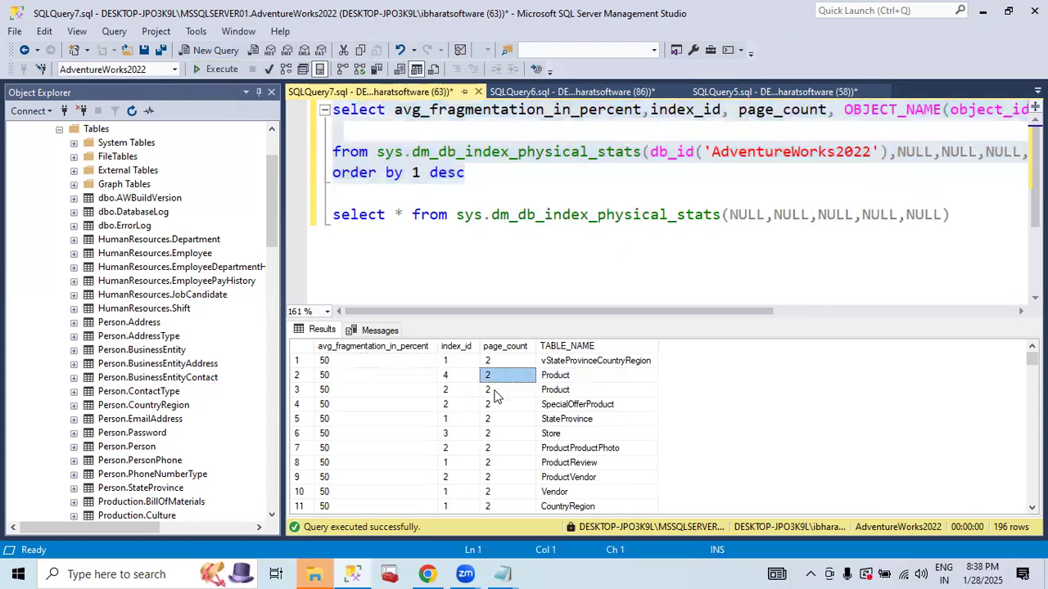
pyautogui.click(497, 391)
pyautogui.click(447, 379)
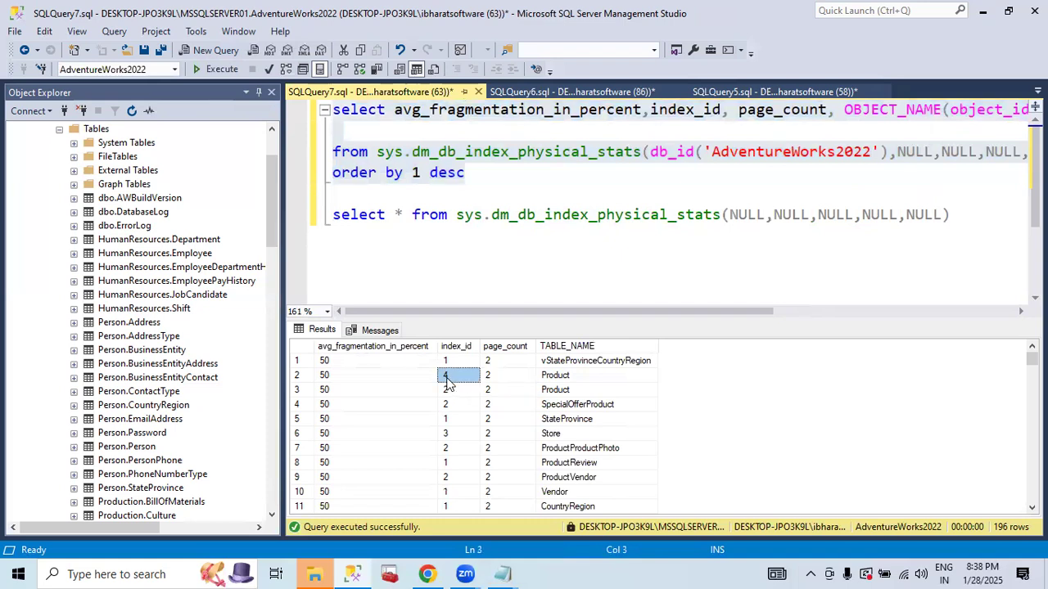
pyautogui.moveTo(448, 396); pyautogui.dragTo(328, 375)
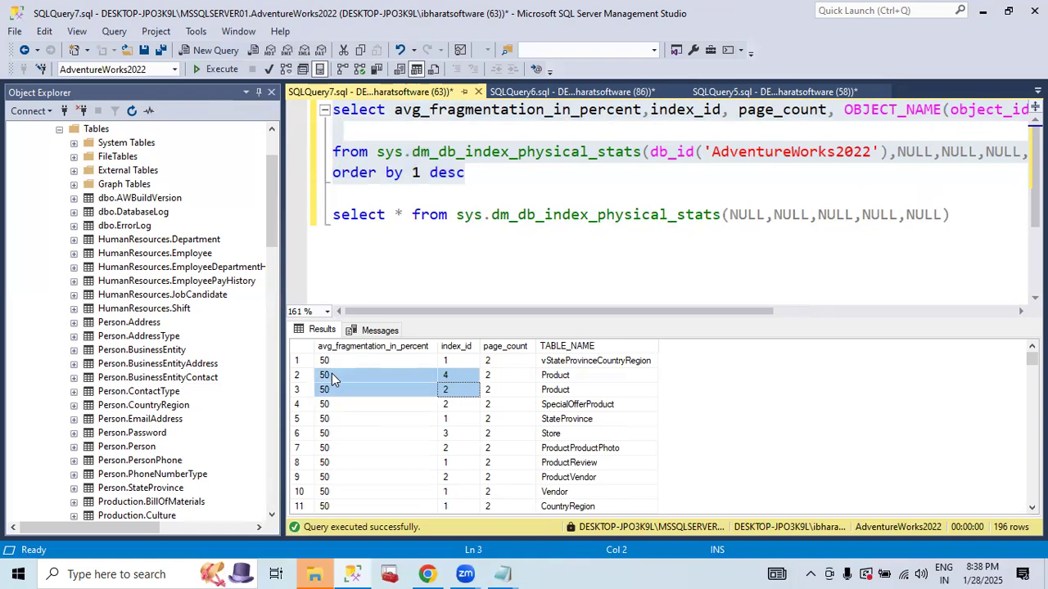
pyautogui.click(565, 377)
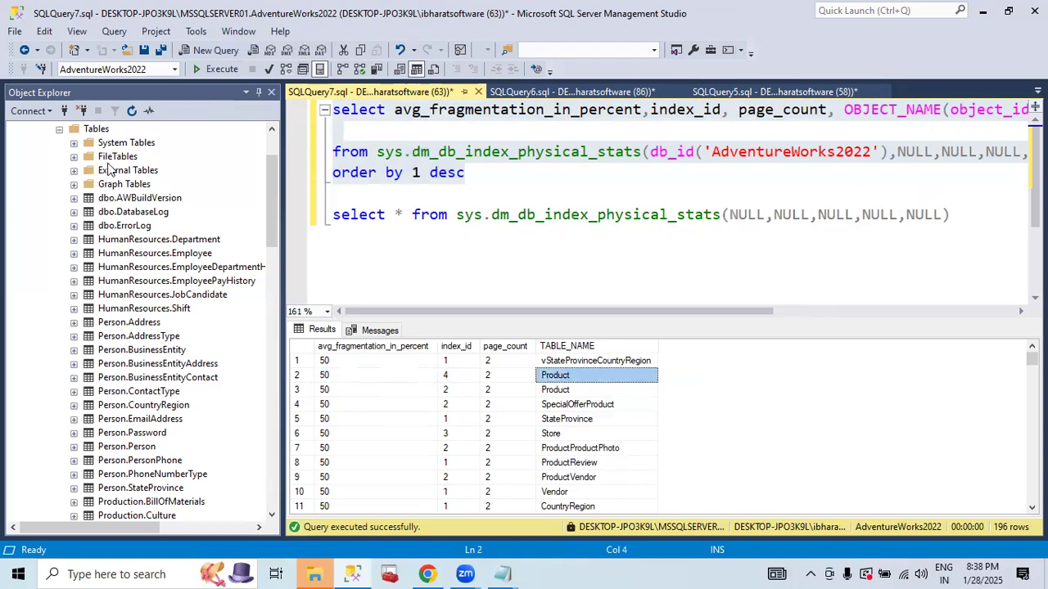
# Step: Filter the AdventureWorks2022 tables to those whose name contains Product
pyautogui.rightClick(98, 130)
pyautogui.moveTo(129, 160)
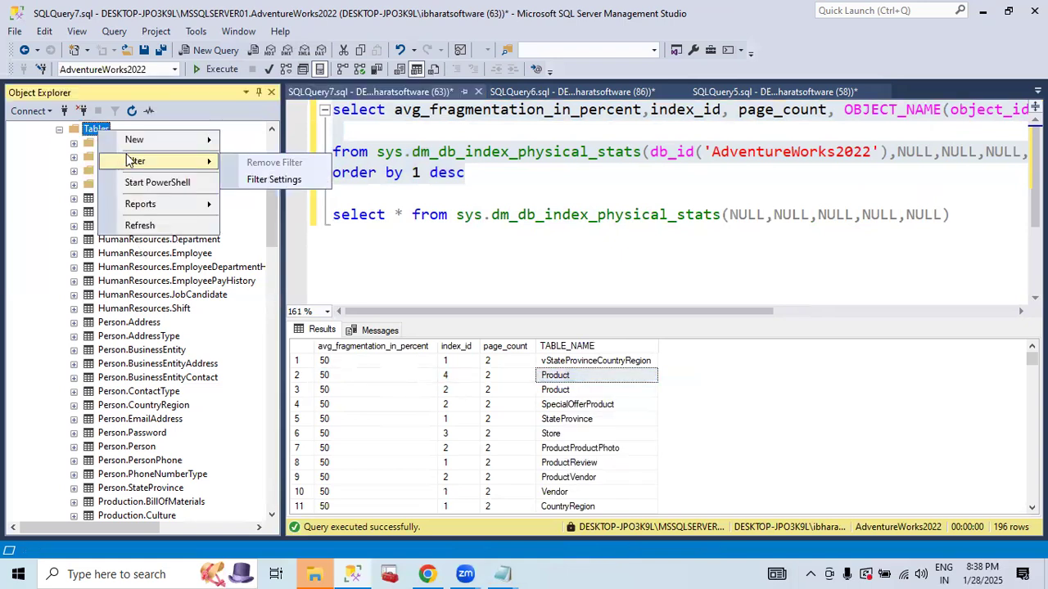
pyautogui.click(243, 181)
pyautogui.click(623, 217)
pyautogui.write('Product')
pyautogui.click(572, 432)
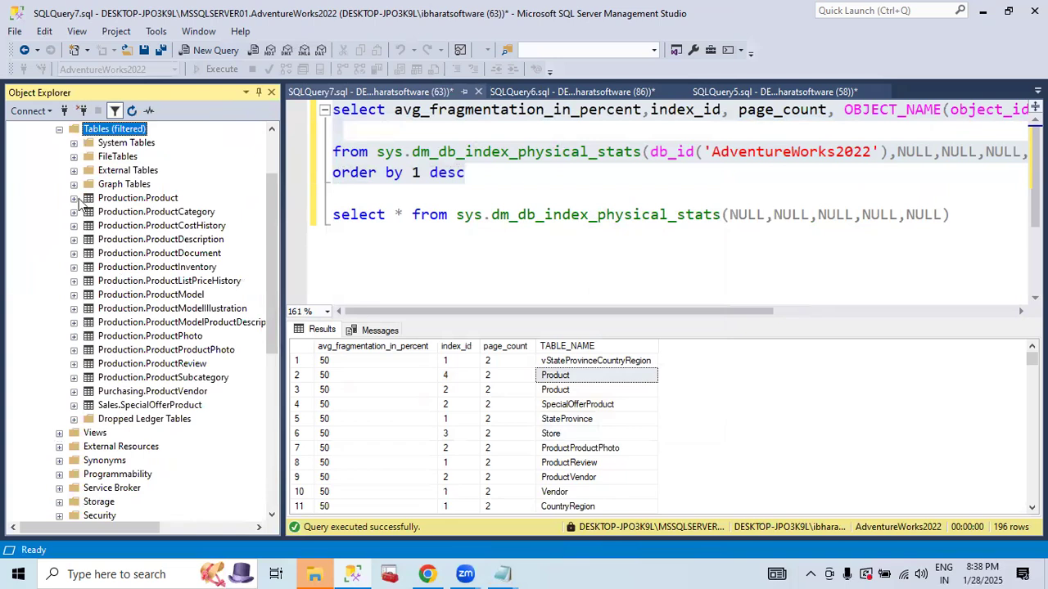
# Step: Expand the indexes of the Production.Product table and open the Rebuild All dialog for them
pyautogui.click(74, 199)
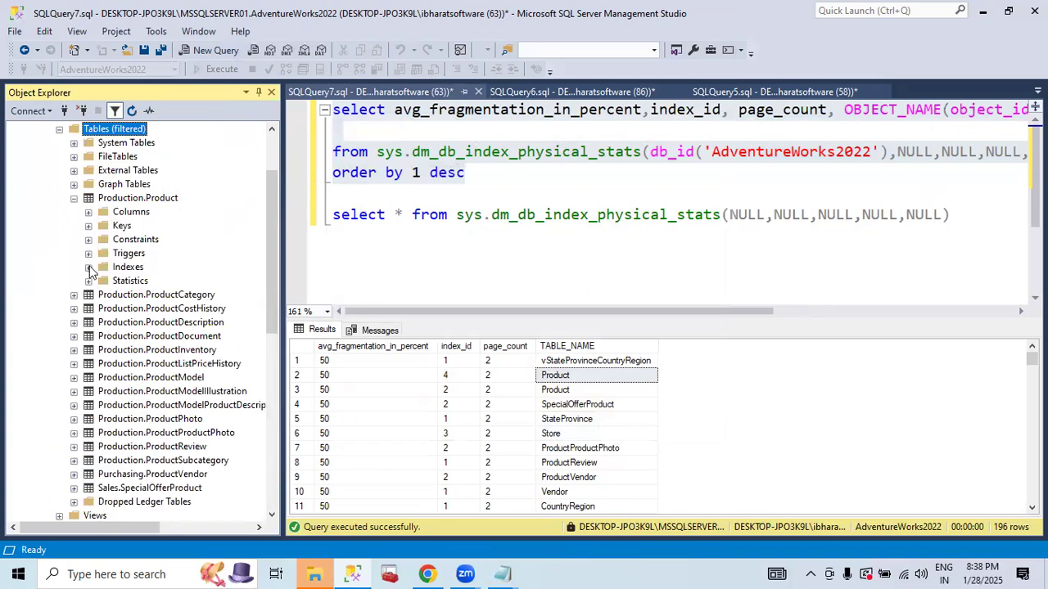
pyautogui.click(88, 267)
pyautogui.rightClick(138, 270)
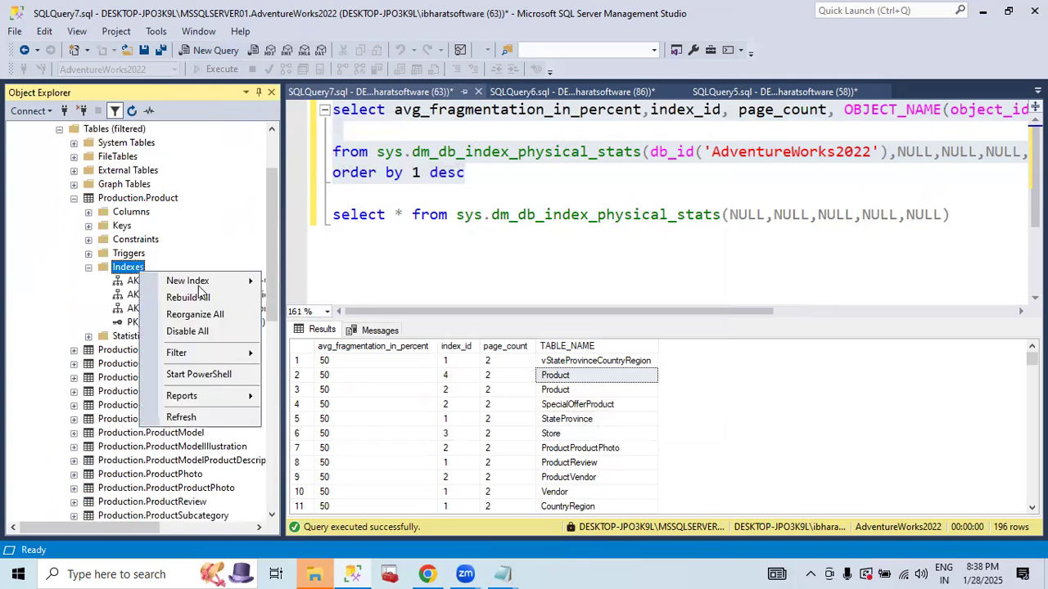
pyautogui.click(196, 298)
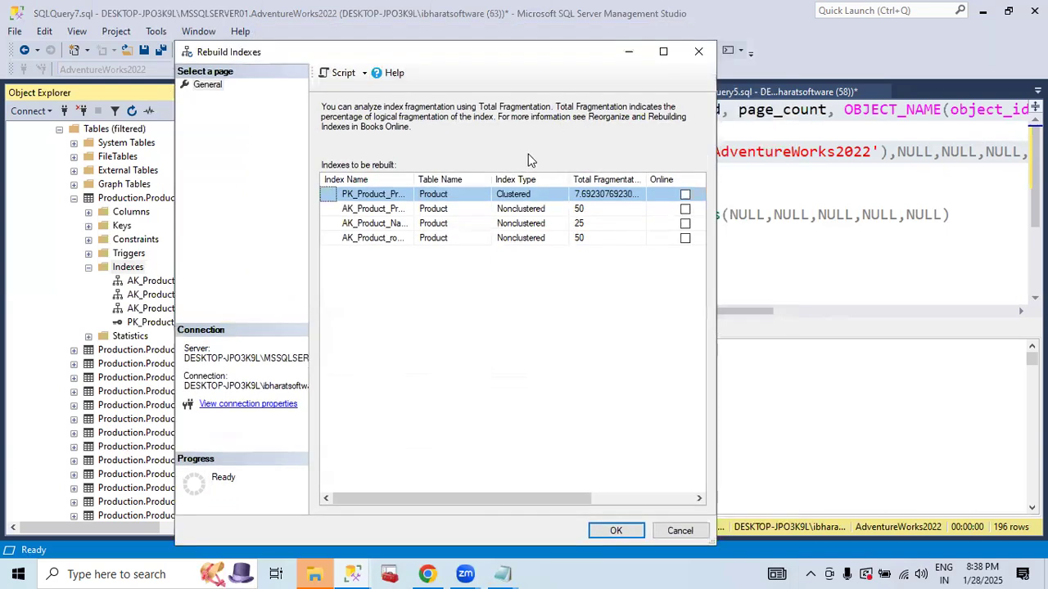
# Step: Compare the total fragmentation of the nonclustered Product indexes in the rebuild list, and close the dialog without rebuilding
pyautogui.click(446, 239)
pyautogui.click(440, 211)
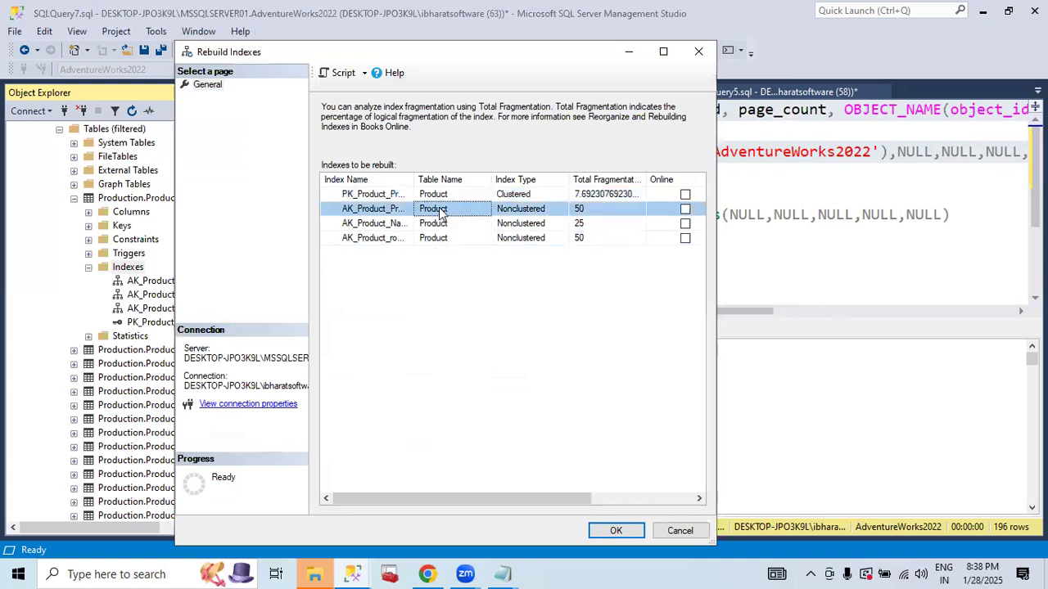
pyautogui.click(434, 238)
pyautogui.click(435, 211)
pyautogui.click(432, 236)
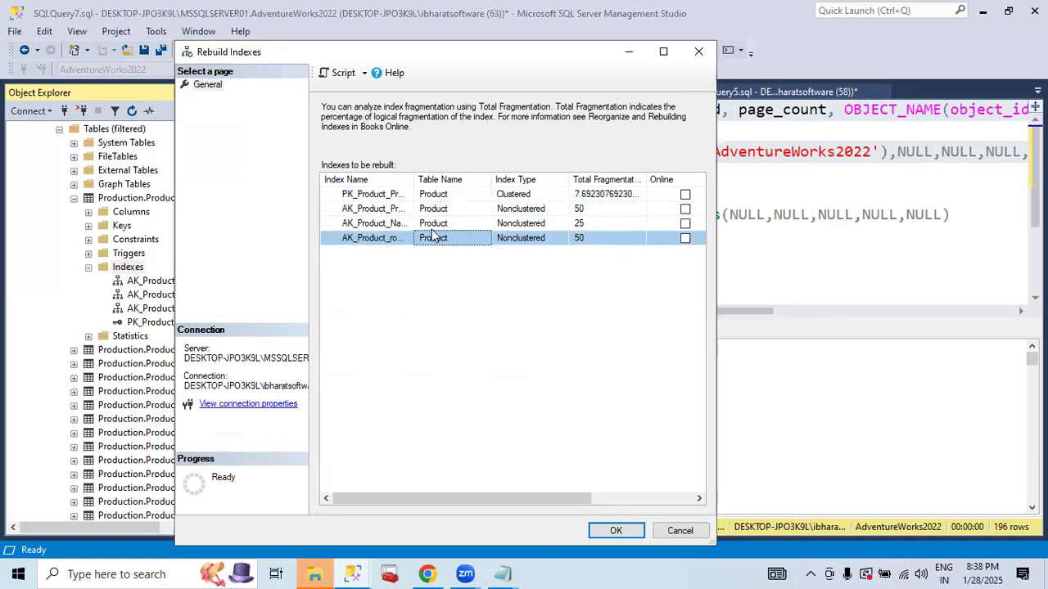
pyautogui.click(433, 210)
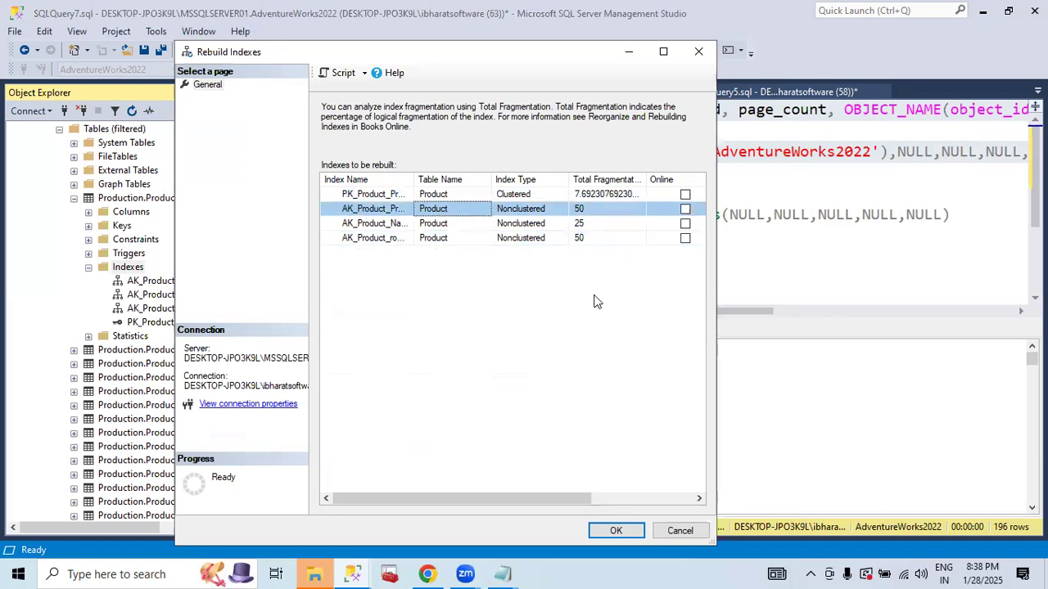
pyautogui.click(676, 531)
# Step: Switch the query's database to master, run only the first query and examine the TABLE_NAME column
pyautogui.doubleClick(493, 175)
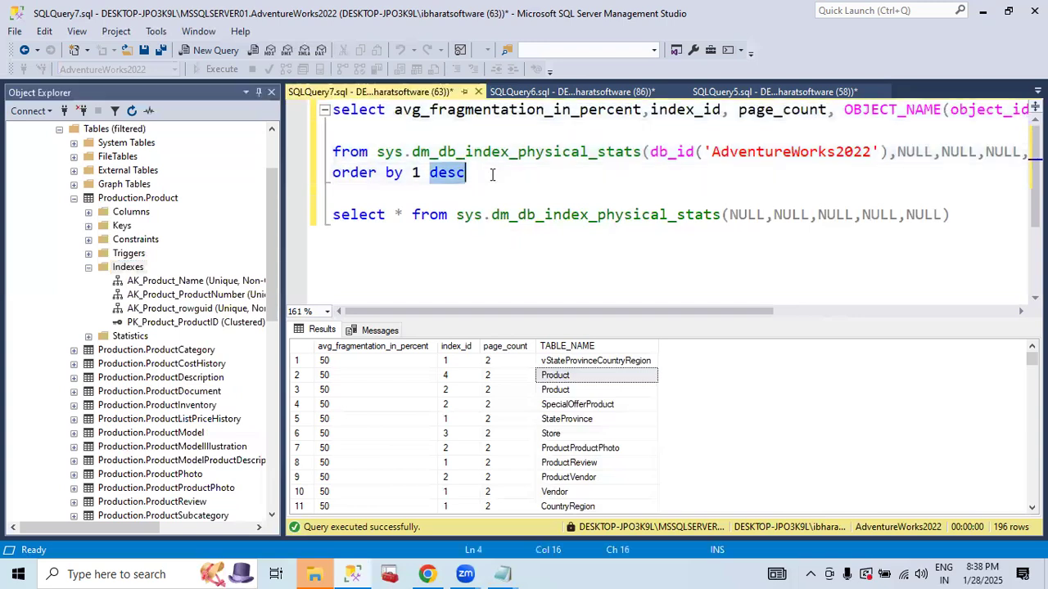
pyautogui.click(400, 137)
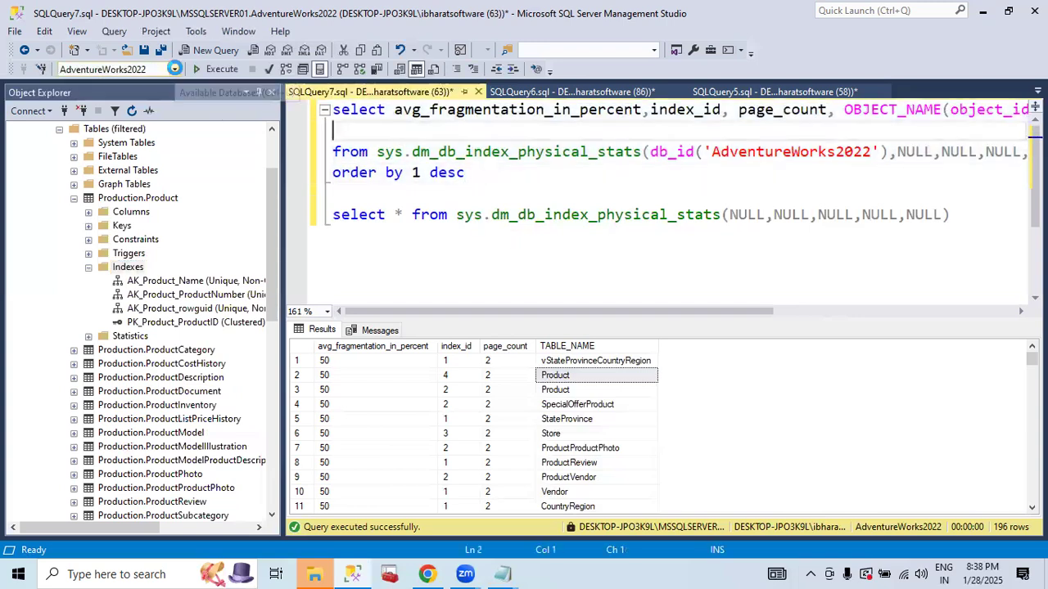
pyautogui.click(174, 70)
pyautogui.click(107, 113)
pyautogui.click(512, 171)
pyautogui.hotkey('ctrl', 'shift', 'Home')
pyautogui.click(219, 71)
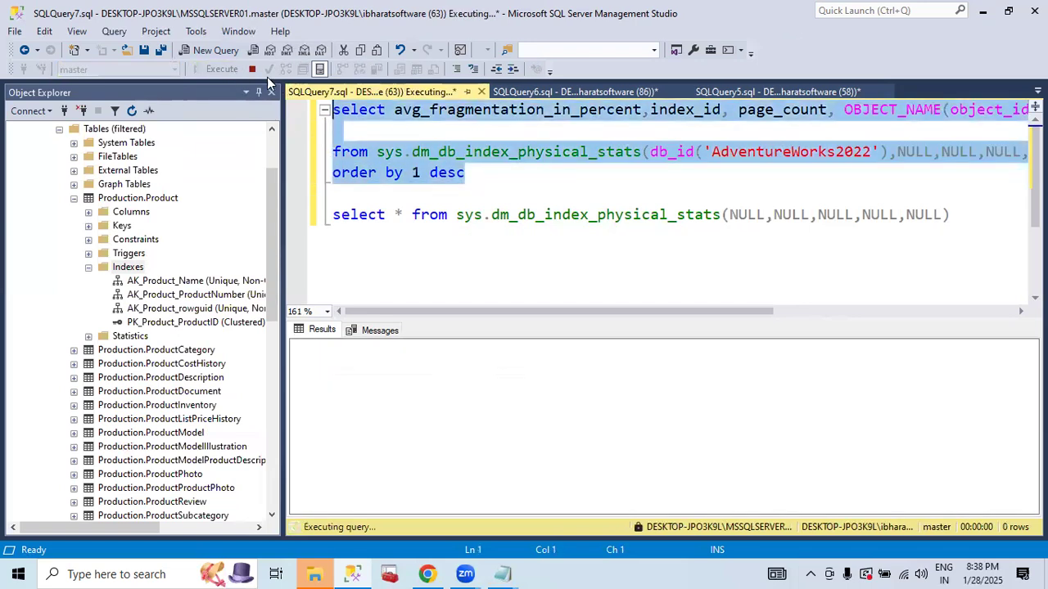
pyautogui.moveTo(565, 375); pyautogui.dragTo(570, 501)
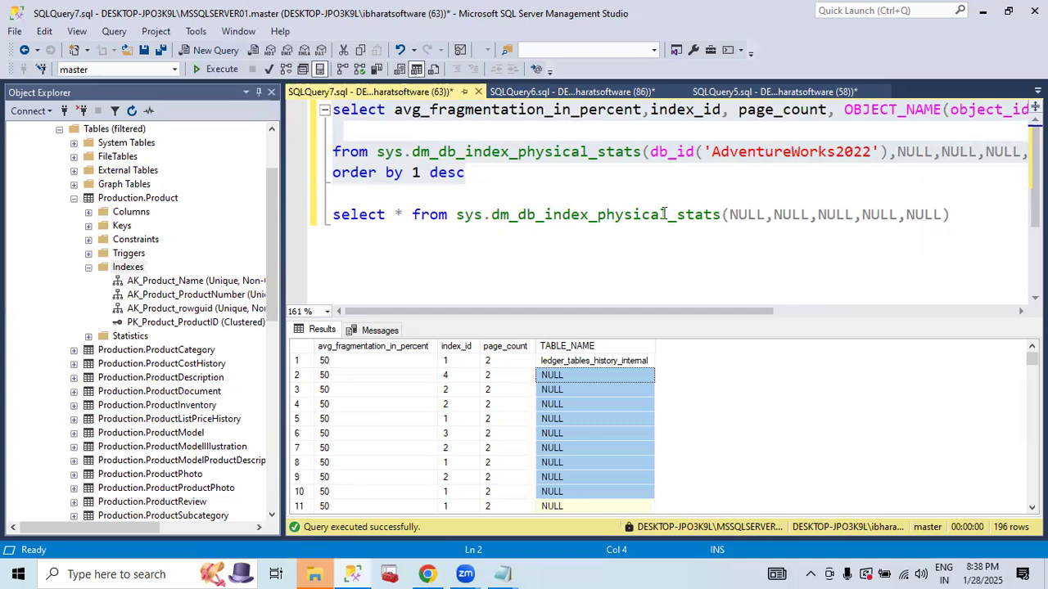
# Step: Run only the second query, the unfiltered sys.dm_db_index_physical_stats select, against the master database
pyautogui.click(178, 73)
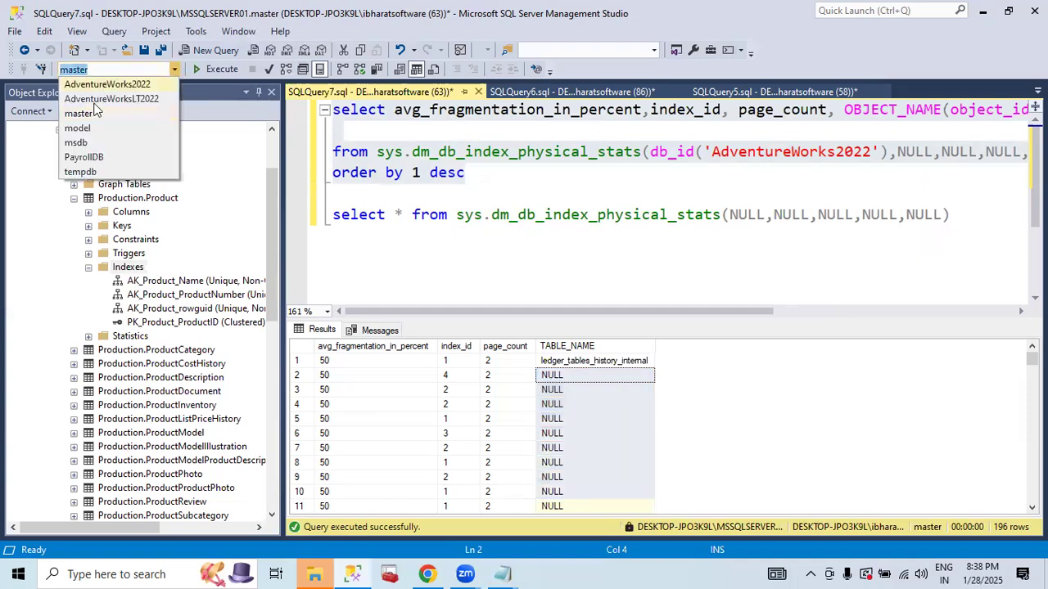
pyautogui.click(513, 170)
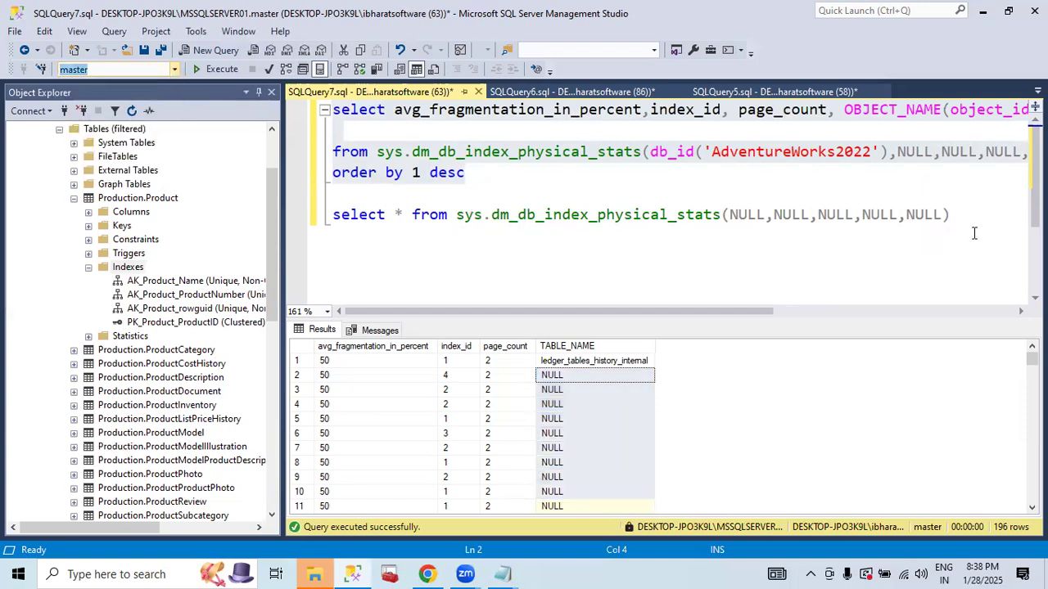
pyautogui.moveTo(953, 214); pyautogui.dragTo(312, 218)
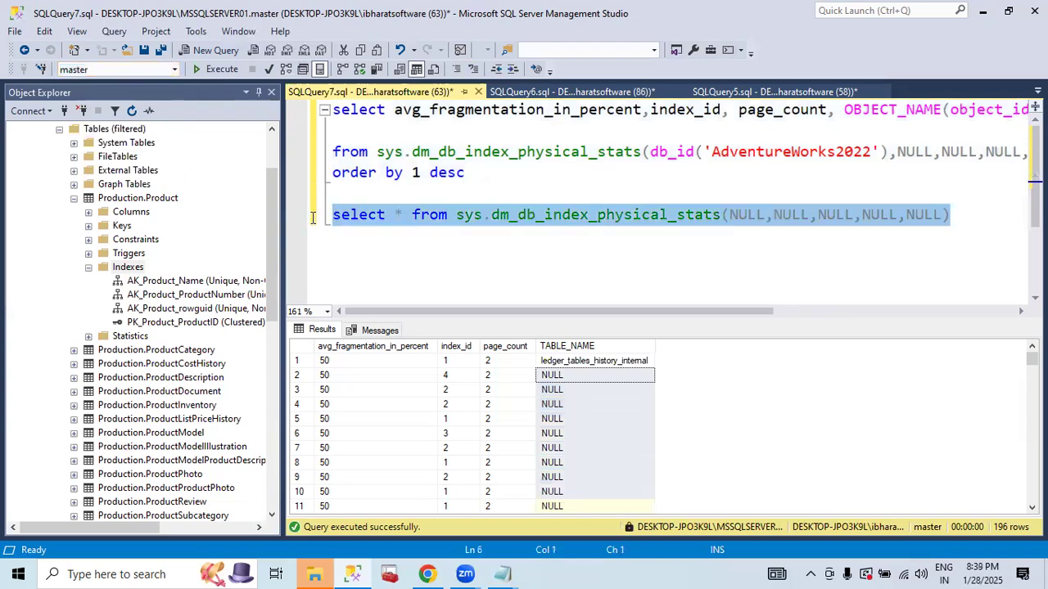
pyautogui.click(412, 194)
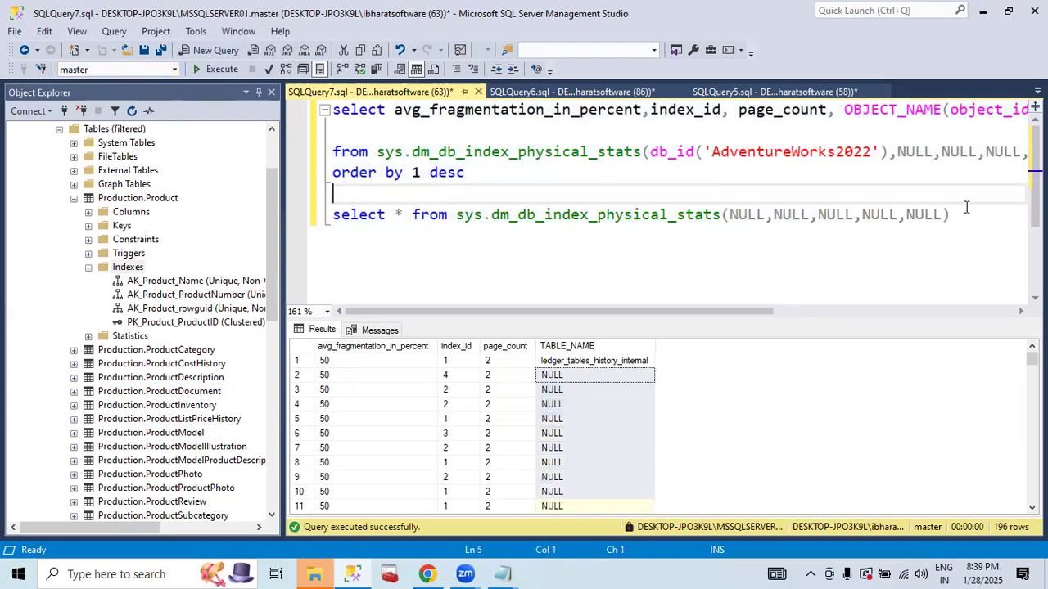
pyautogui.moveTo(968, 217); pyautogui.dragTo(328, 216)
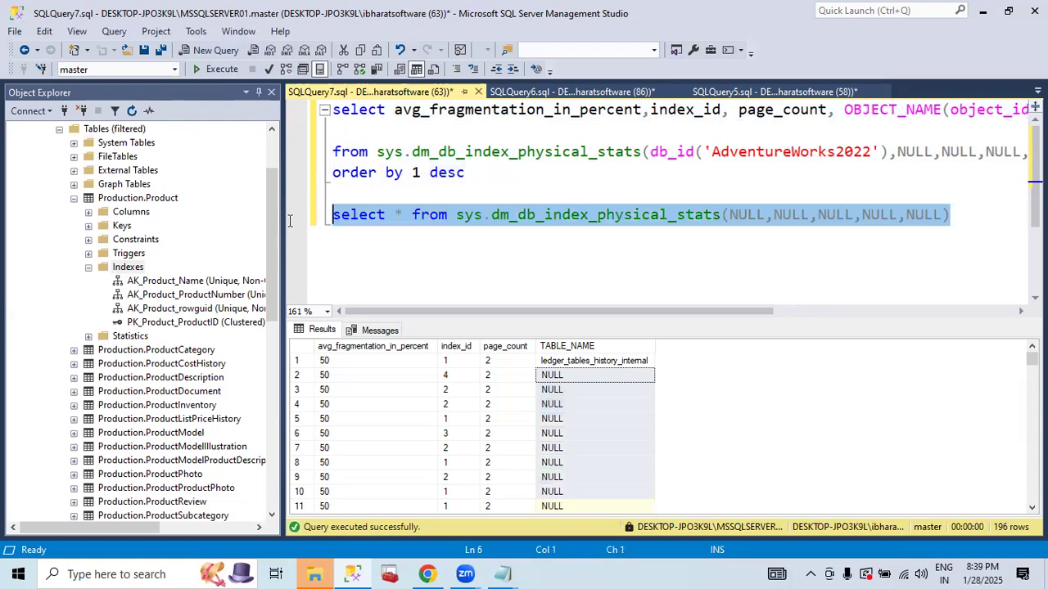
pyautogui.click(217, 69)
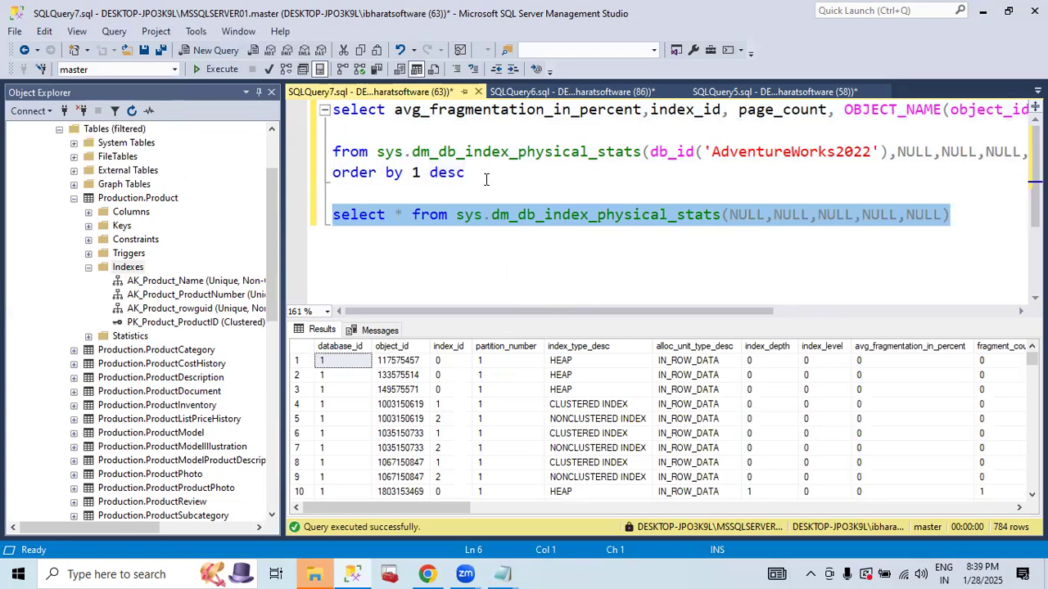
# Step: Remove the blank line above the FROM clause of the first query and run only that query
pyautogui.click(393, 126)
pyautogui.press('Delete')
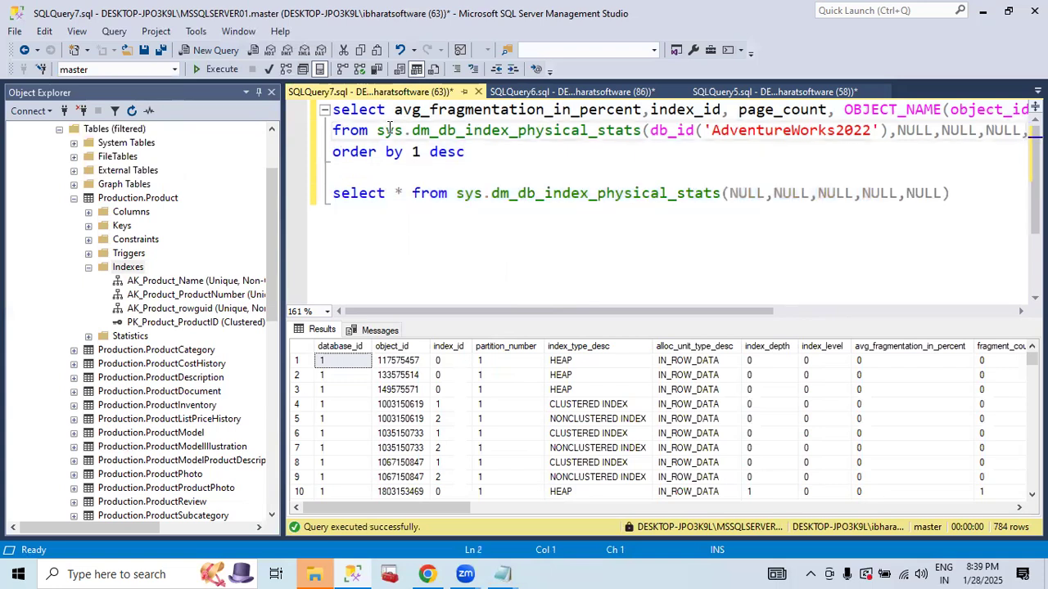
pyautogui.moveTo(464, 152); pyautogui.dragTo(309, 101)
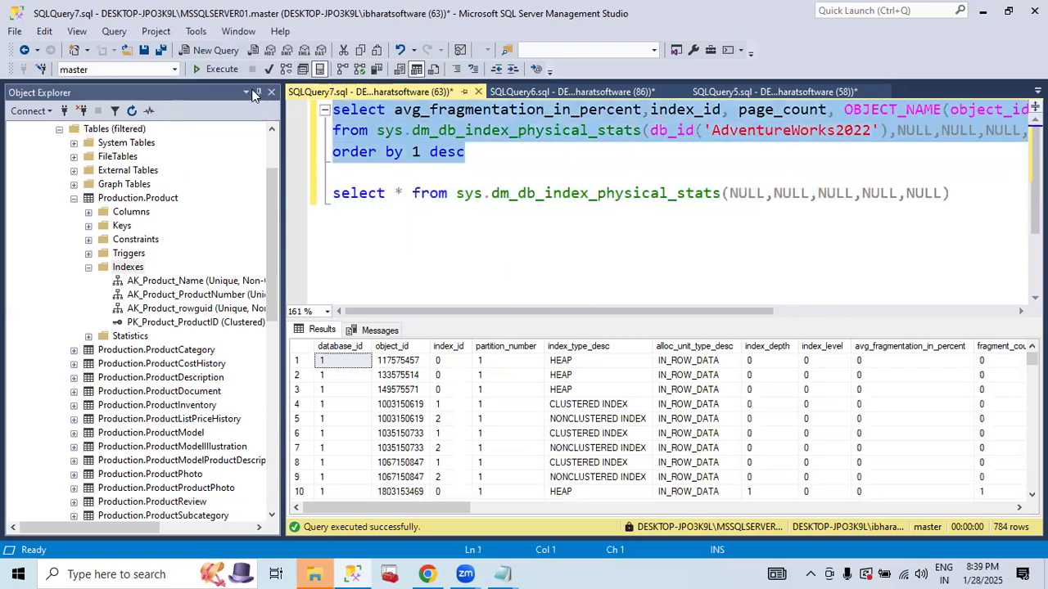
pyautogui.click(222, 70)
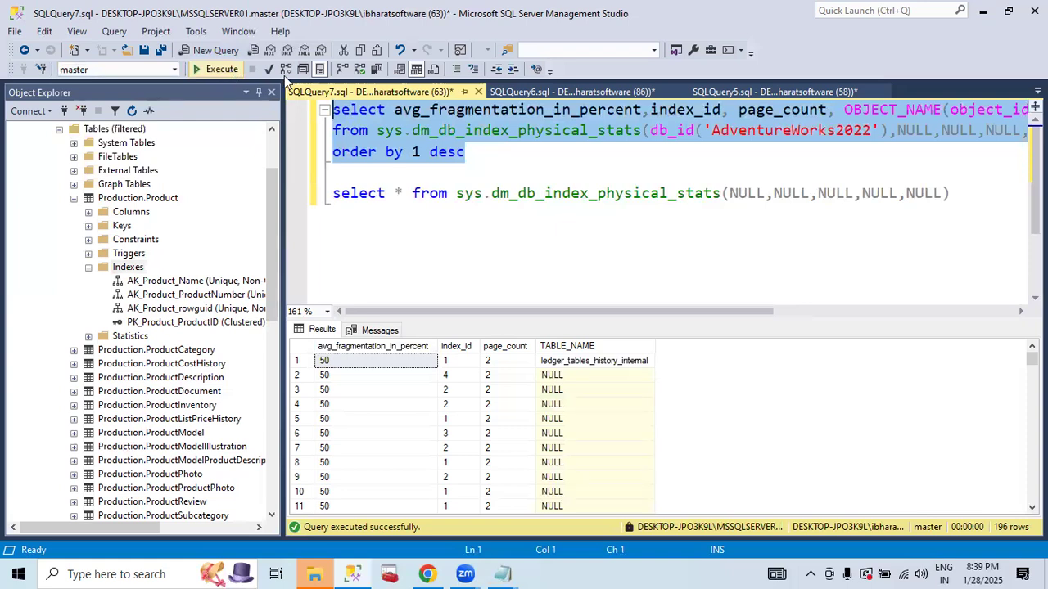
pyautogui.click(226, 70)
# Step: Switch the query's database to AdventureWorks2022 and run only the first query
pyautogui.click(175, 69)
pyautogui.click(131, 97)
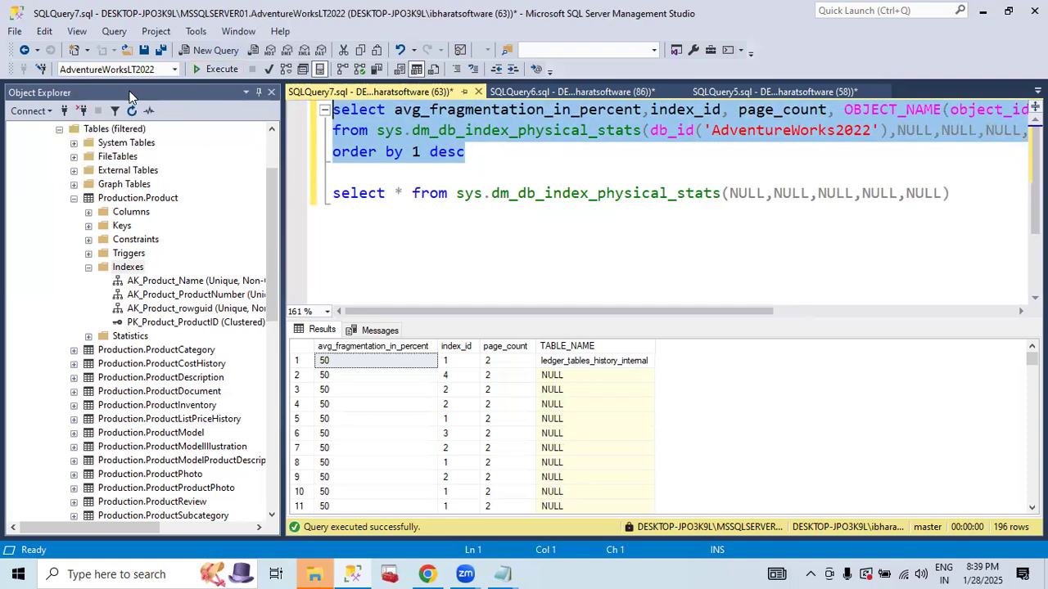
pyautogui.click(174, 70)
pyautogui.click(123, 84)
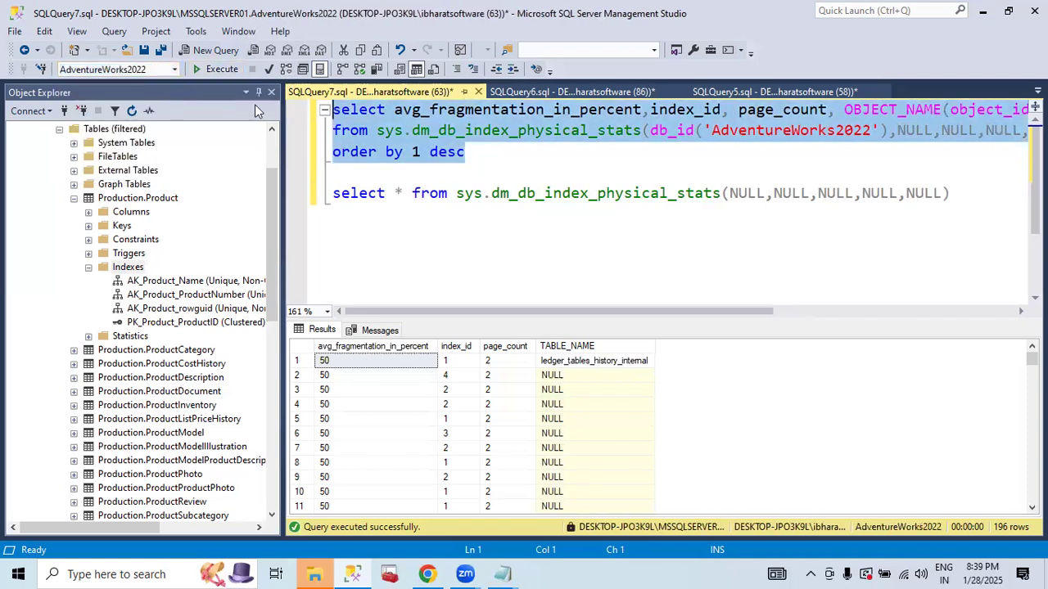
pyautogui.moveTo(465, 152); pyautogui.dragTo(228, 90)
pyautogui.click(219, 71)
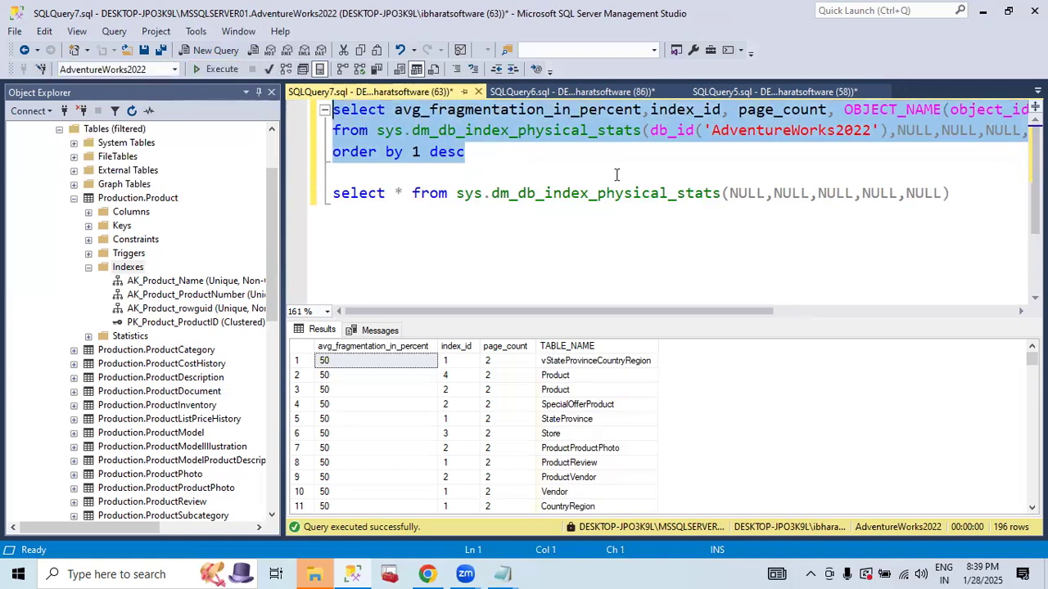
# Step: Switch the query's database to AdventureWorksLT2022, run only the first query and examine the TABLE_NAME column
pyautogui.click(175, 70)
pyautogui.click(126, 99)
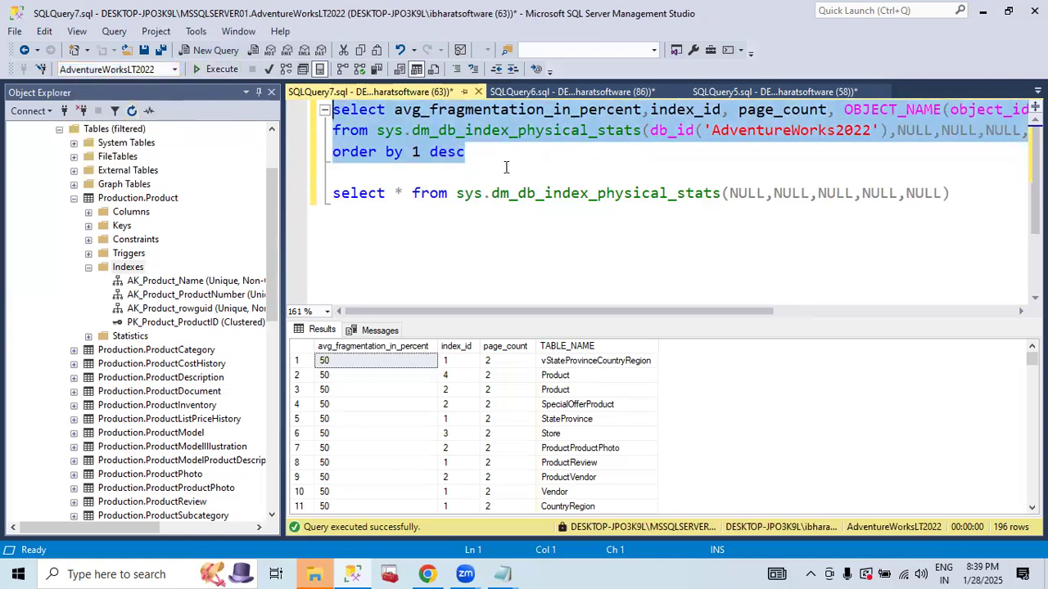
pyautogui.moveTo(481, 158); pyautogui.dragTo(297, 101)
pyautogui.click(220, 71)
pyautogui.moveTo(556, 423); pyautogui.dragTo(552, 507)
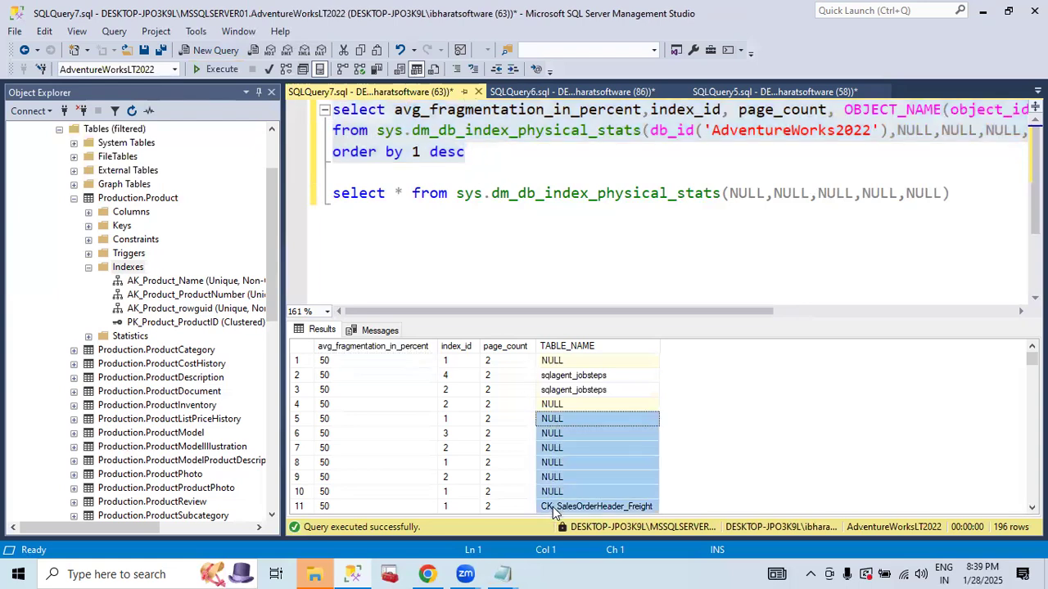
pyautogui.scroll(-5, 562, 442)
pyautogui.scroll(2, 563, 435)
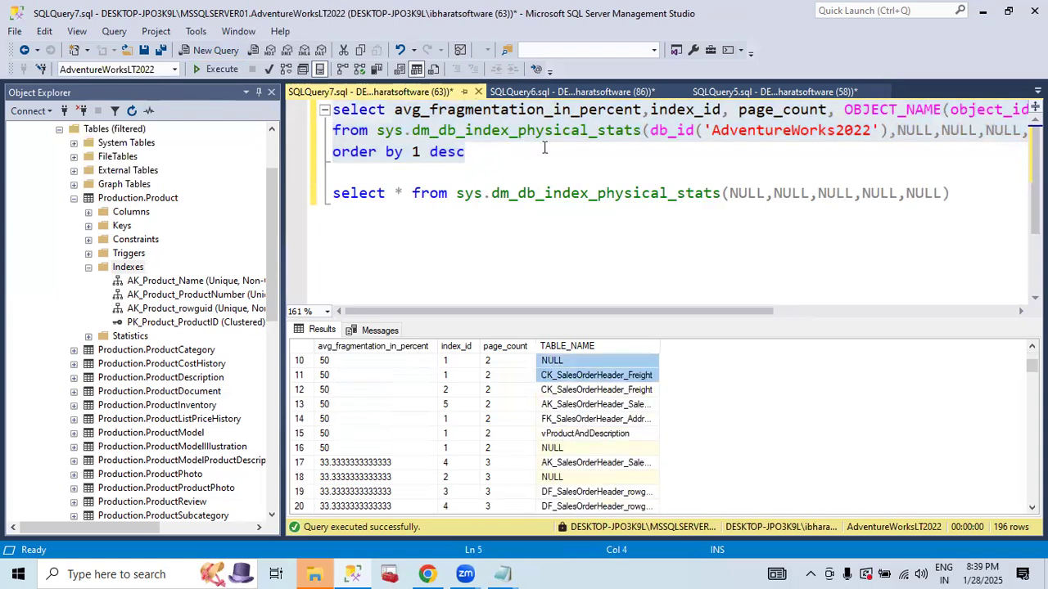
pyautogui.click(600, 150)
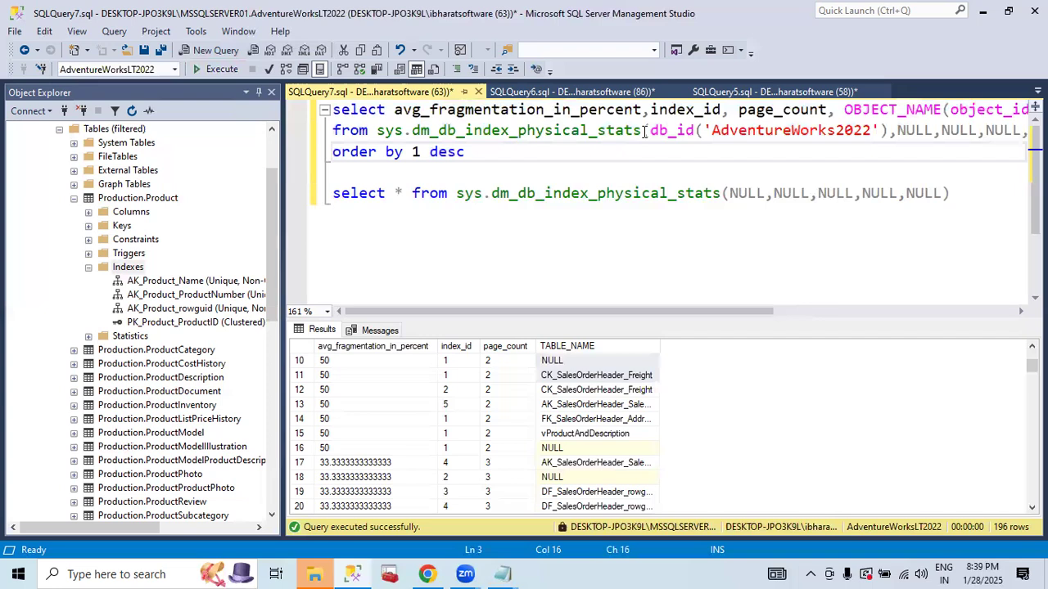
pyautogui.moveTo(650, 131); pyautogui.dragTo(696, 132)
pyautogui.hotkey('shift', 'Right')
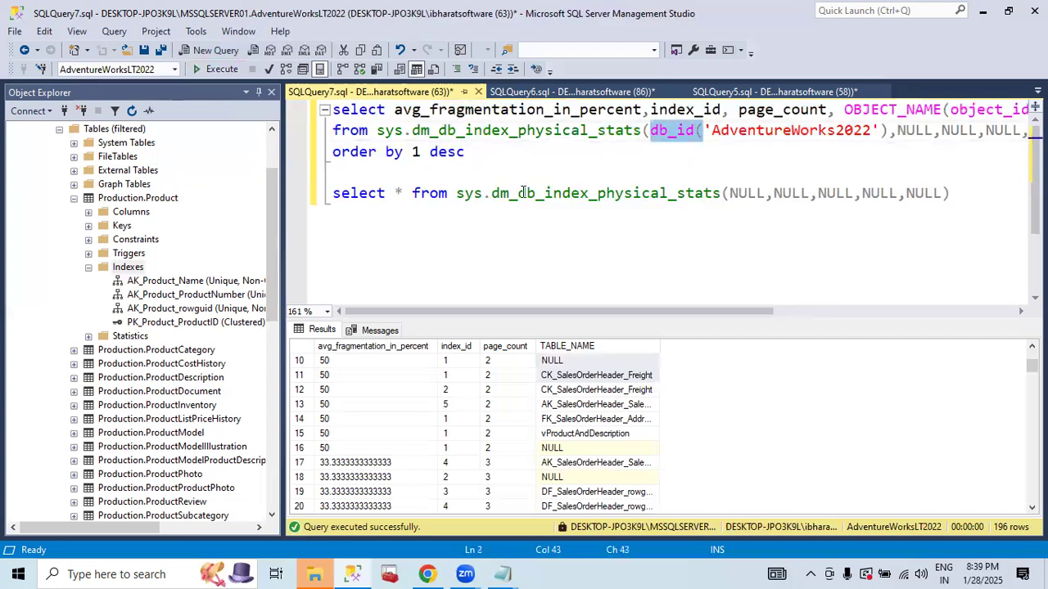
pyautogui.moveTo(952, 194); pyautogui.dragTo(326, 194)
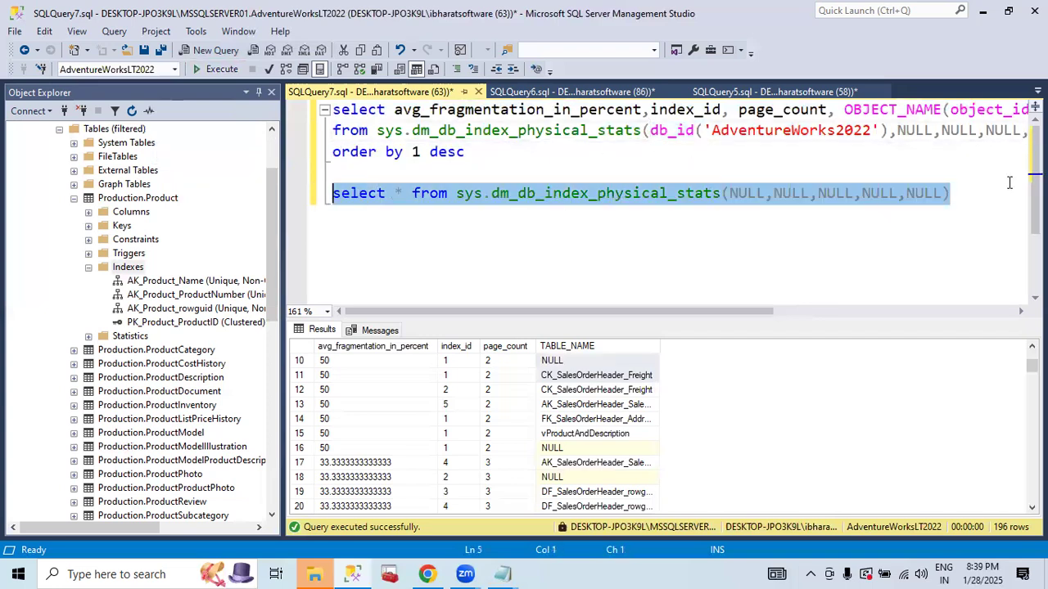
# Step: Add a where clause with database_id=db_id('') below the second query
pyautogui.click(976, 190)
pyautogui.press('Return')
pyautogui.press('Return')
pyautogui.write('where ')
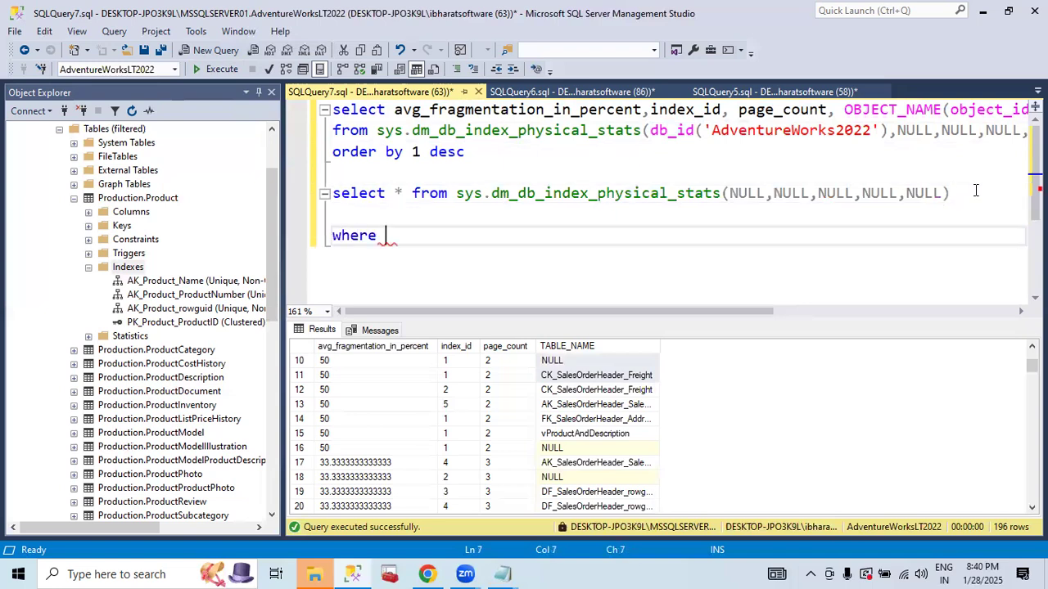
pyautogui.write('data')
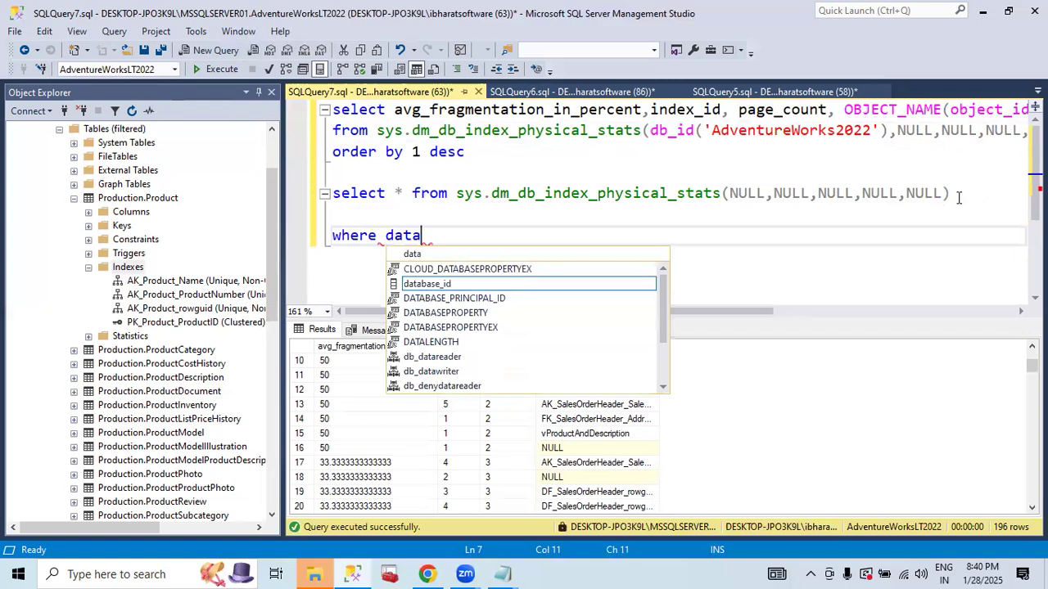
pyautogui.doubleClick(479, 282)
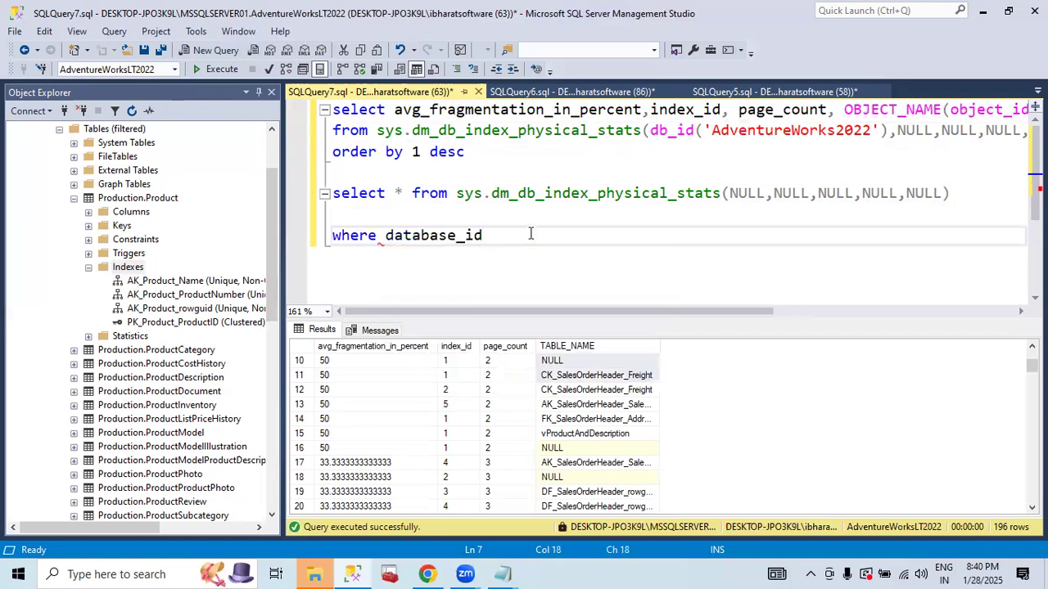
pyautogui.write('=db')
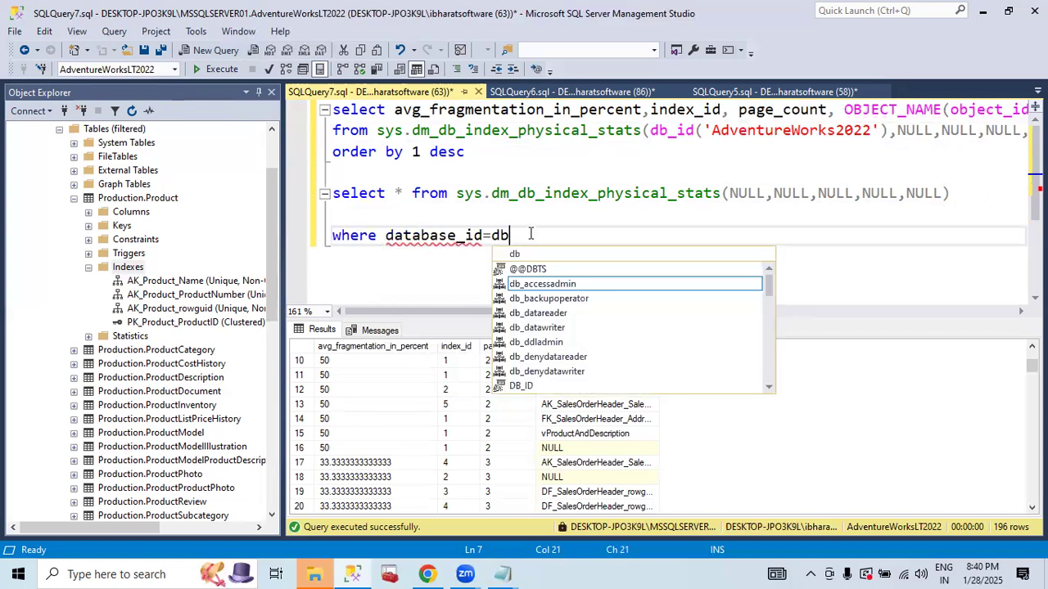
pyautogui.write('_id(')
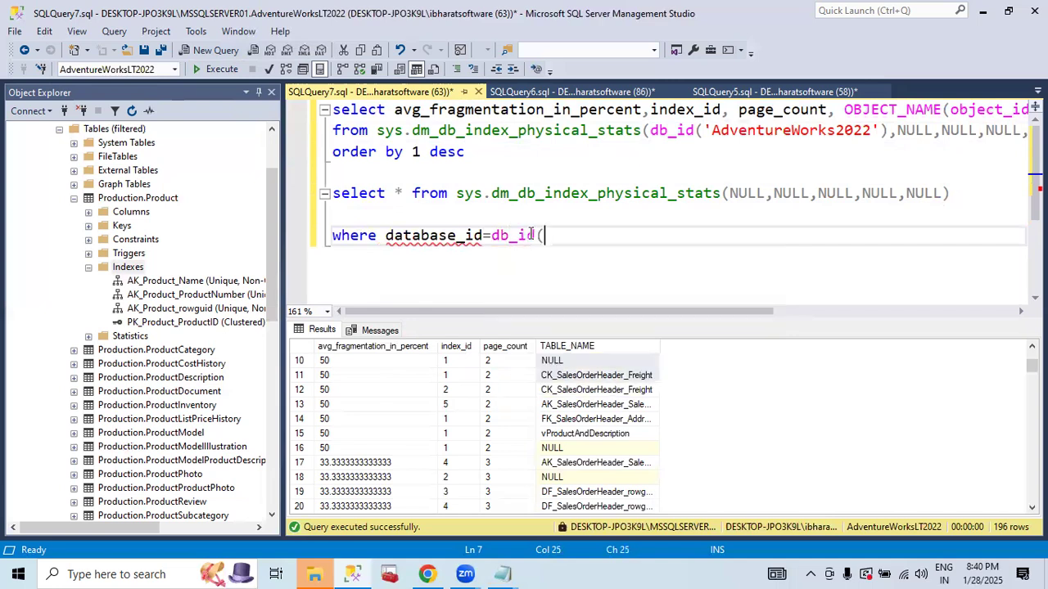
pyautogui.write("'')")
# Step: Fill the where clause's db_id argument with AdventureWorks2022 from the first query and remove the blank line above the clause
pyautogui.doubleClick(848, 130)
pyautogui.hotkey('ctrl', 'c')
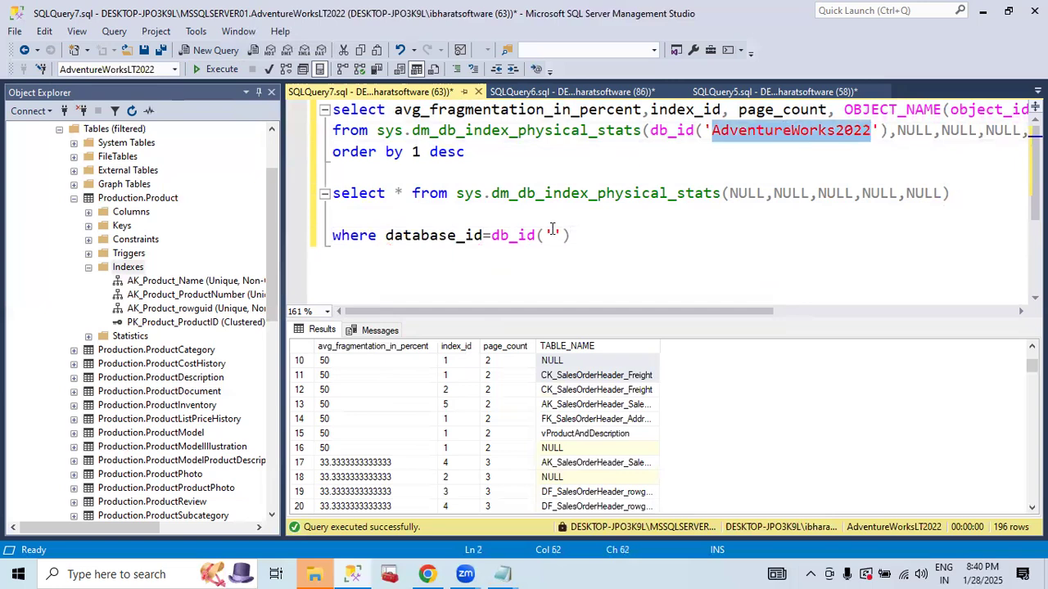
pyautogui.click(556, 235)
pyautogui.hotkey('ctrl', 'v')
pyautogui.click(460, 216)
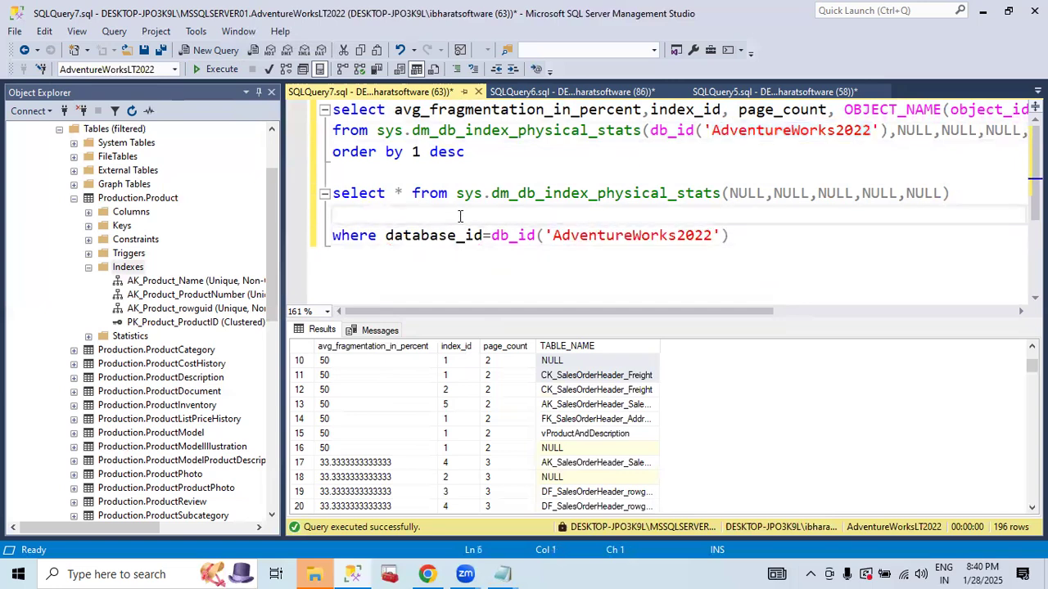
pyautogui.press('Delete')
# Step: Insert "use AdventureWorks2022" followed by "go" above the second query
pyautogui.click(383, 180)
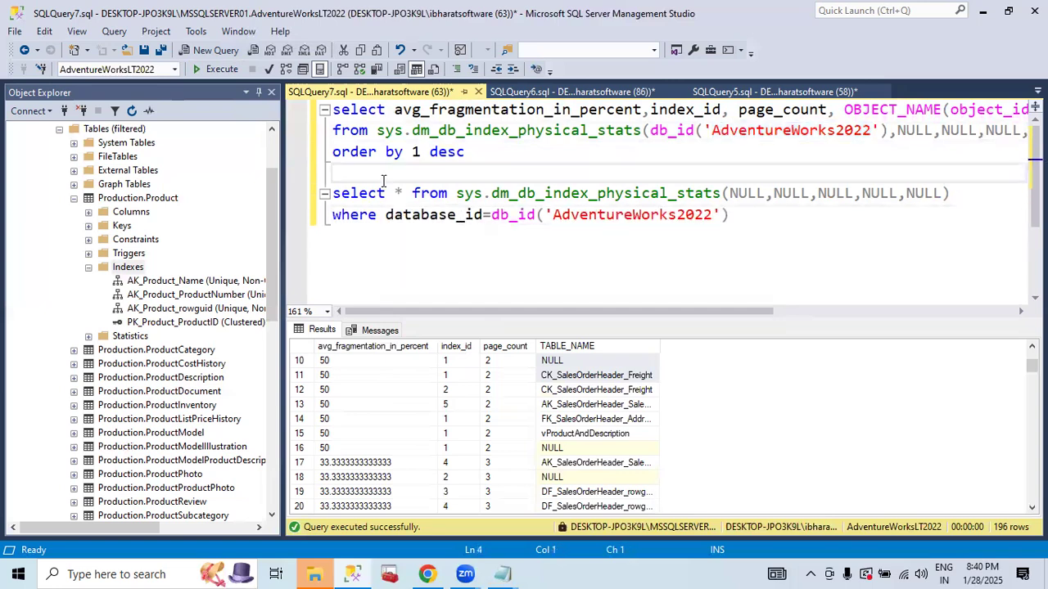
pyautogui.press('Return')
pyautogui.write('use')
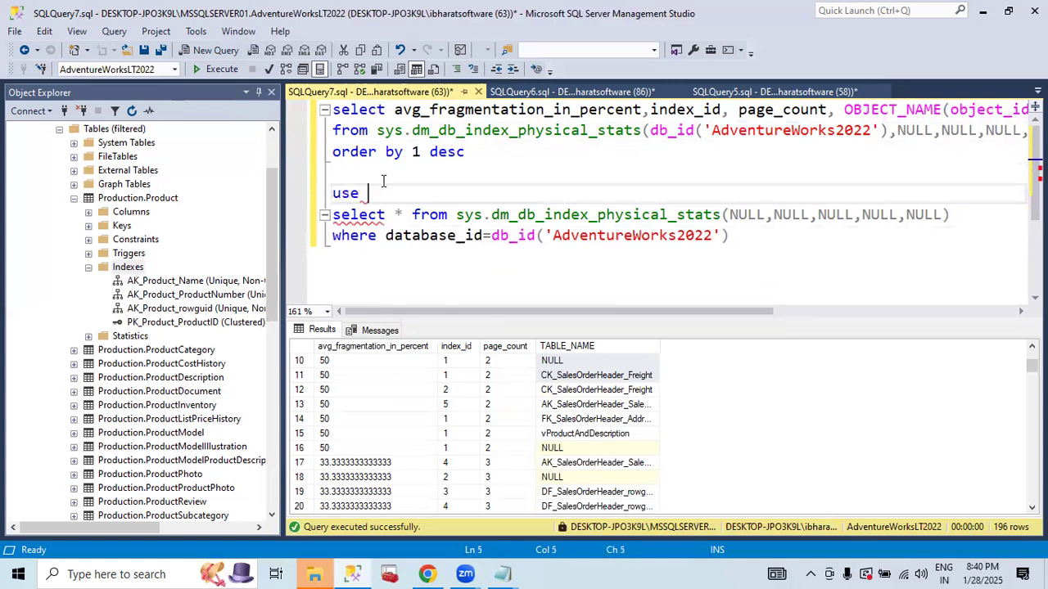
pyautogui.hotkey('ctrl', 'v')
pyautogui.press('Return')
pyautogui.write('go')
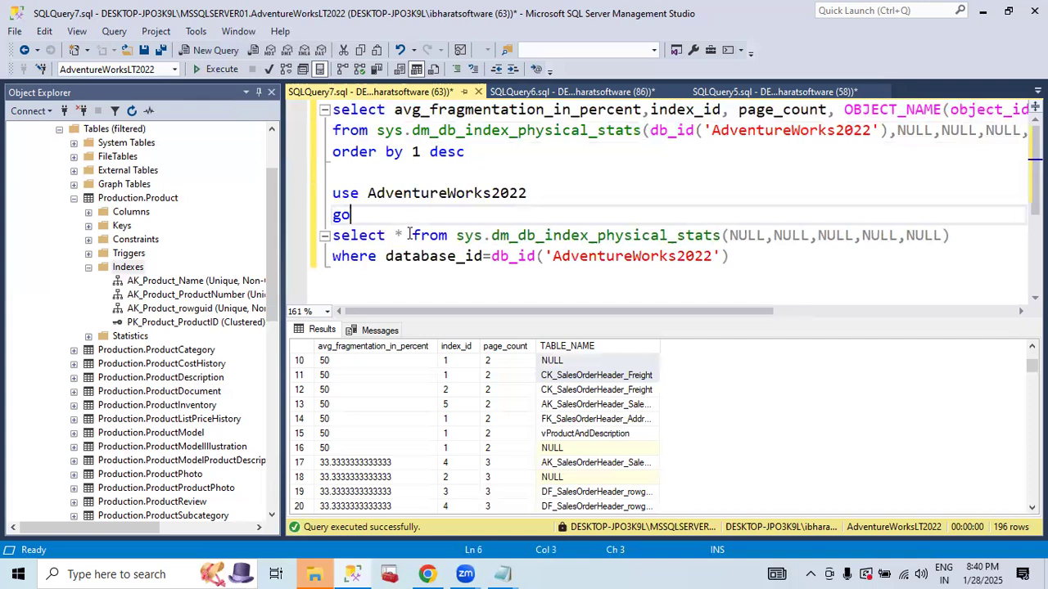
# Step: Replace the asterisk in the second query with the first query's column list, from avg_fragmentation_in_percent through OBJECT_NAME(object_id) As TABLE_NAME
pyautogui.click(393, 111)
pyautogui.hotkey('shift', 'End')
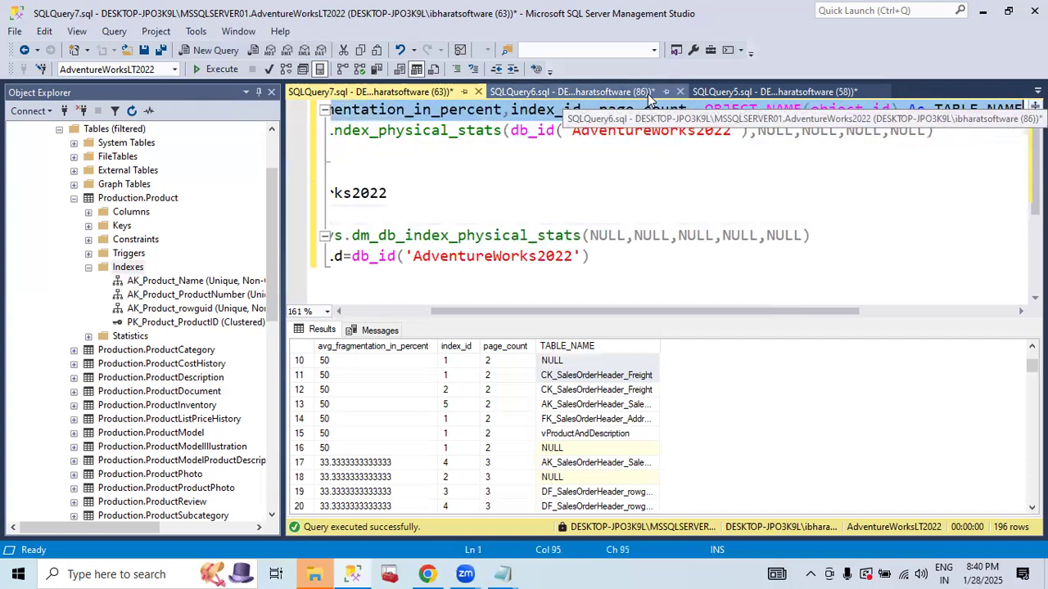
pyautogui.click(362, 233)
pyautogui.press('Home')
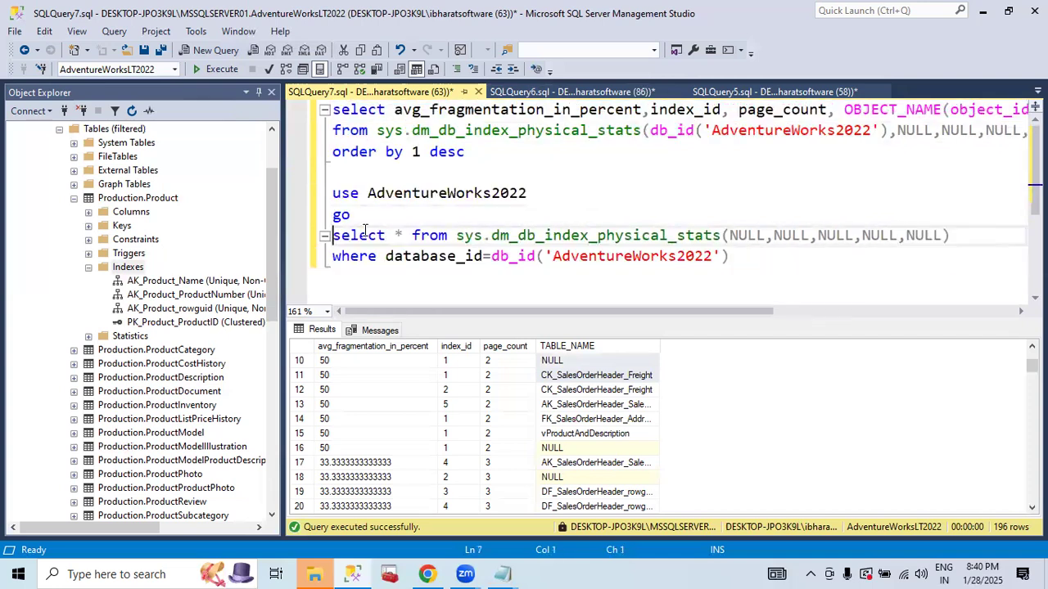
pyautogui.doubleClick(399, 237)
pyautogui.hotkey('ctrl', 'v')
# Step: Run only the use statement together with the second query and examine the TABLE_NAME column of its results
pyautogui.moveTo(589, 255); pyautogui.dragTo(275, 198)
pyautogui.press('F5')
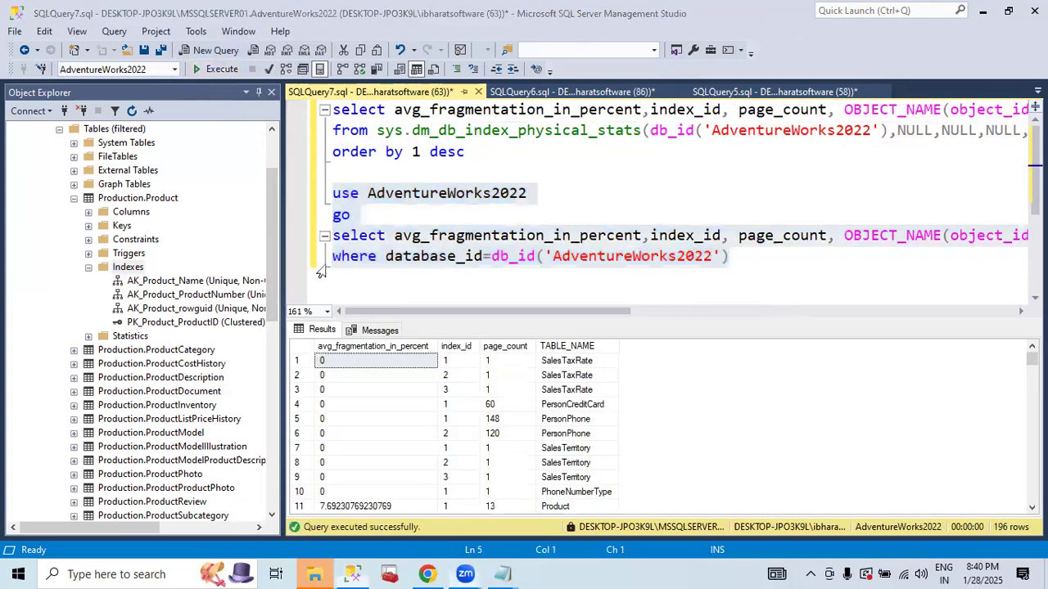
pyautogui.click(74, 198)
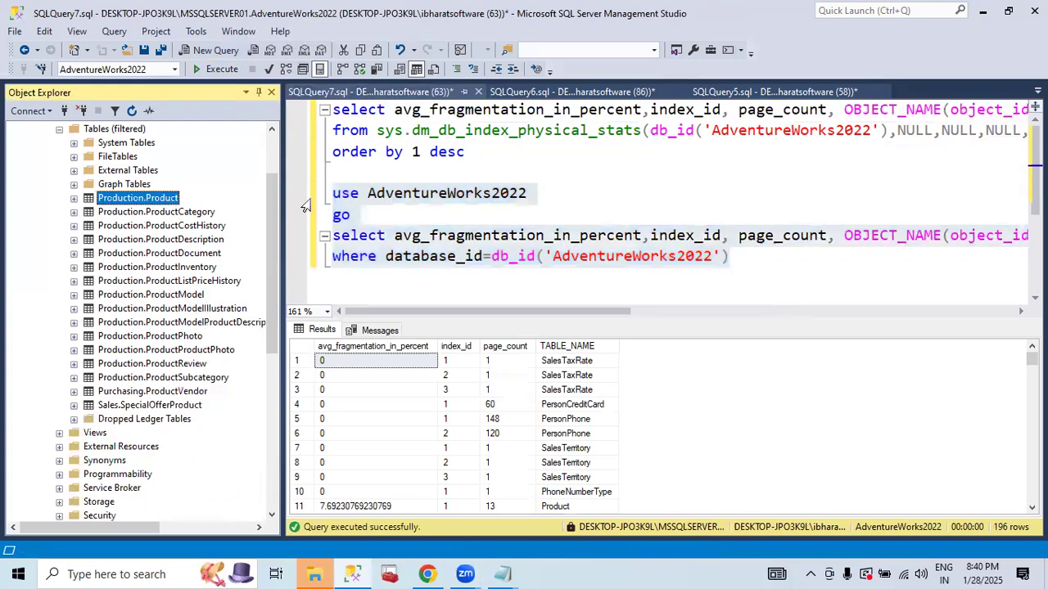
pyautogui.moveTo(542, 375); pyautogui.dragTo(566, 419)
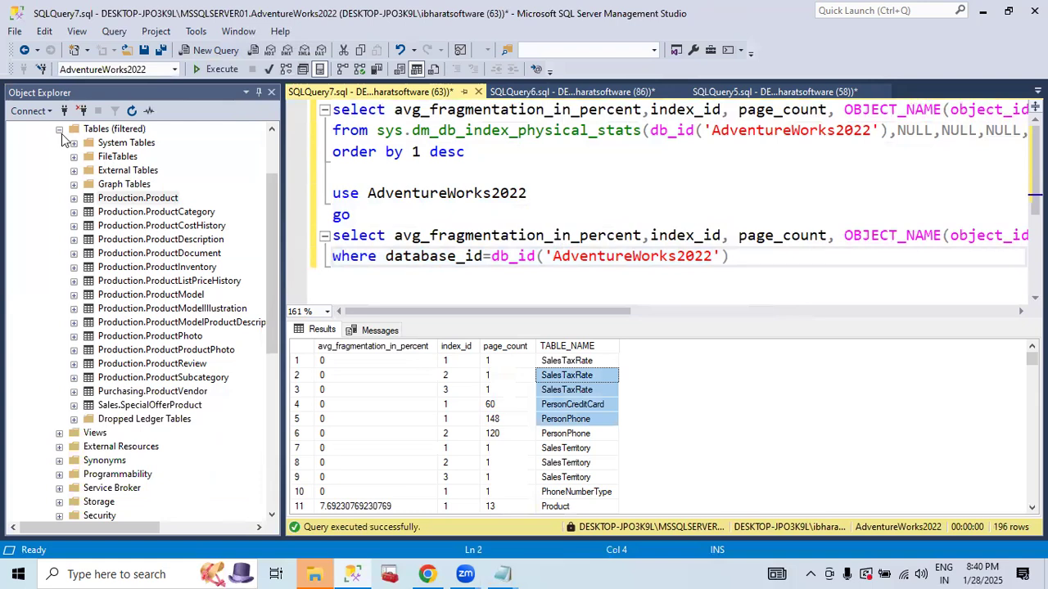
# Step: Collapse the AdventureWorks2022 database in the object tree and change the use statement's database to [AdventureWorksLT2022]
pyautogui.click(59, 130)
pyautogui.click(45, 184)
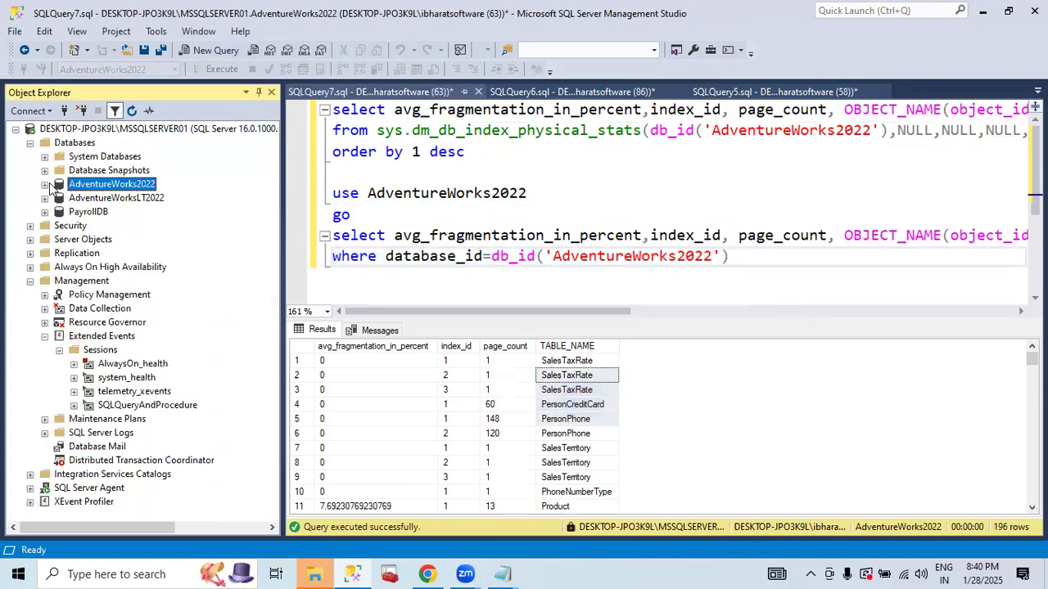
pyautogui.moveTo(107, 199); pyautogui.dragTo(377, 184)
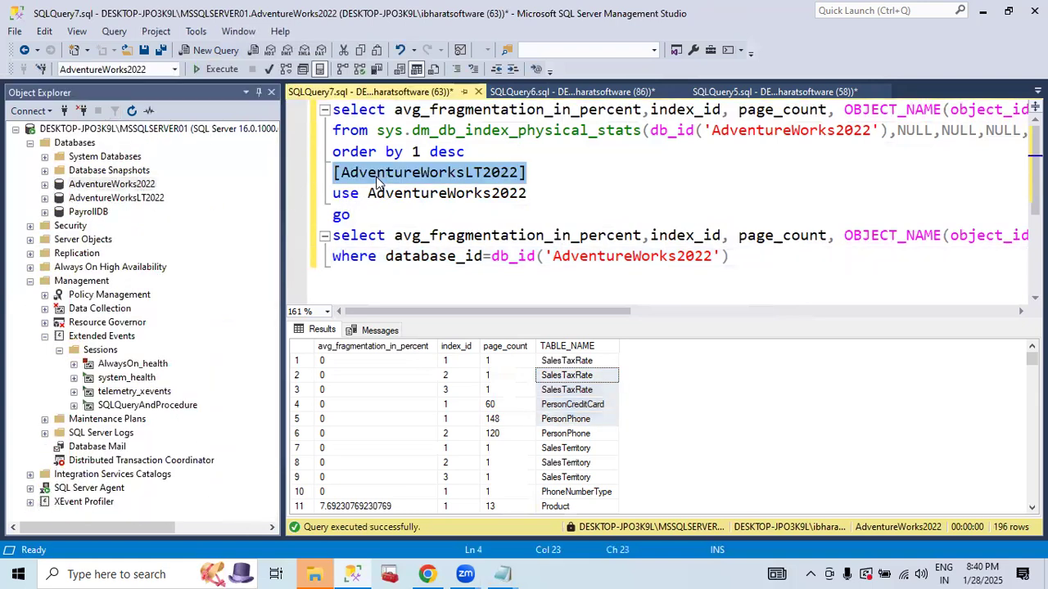
pyautogui.press('Delete')
pyautogui.doubleClick(421, 193)
pyautogui.hotkey('ctrl', 'v')
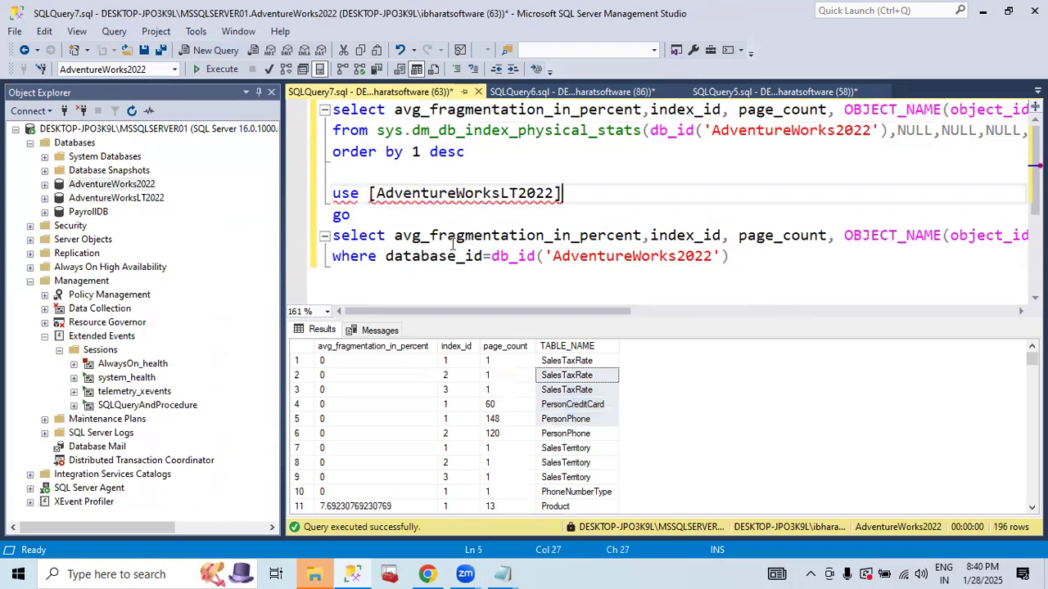
# Step: Change the database name in the second query's db_id filter to AdventureWorksLT2022
pyautogui.click(398, 283)
pyautogui.click(750, 255)
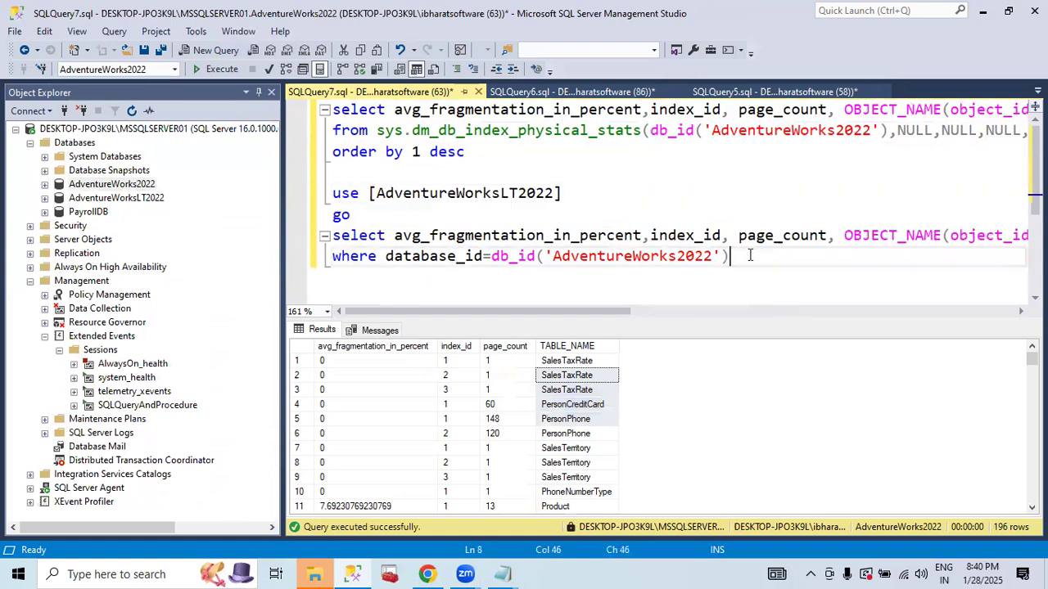
pyautogui.press('Return')
pyautogui.press('Return')
pyautogui.hotkey('ctrl', 'v')
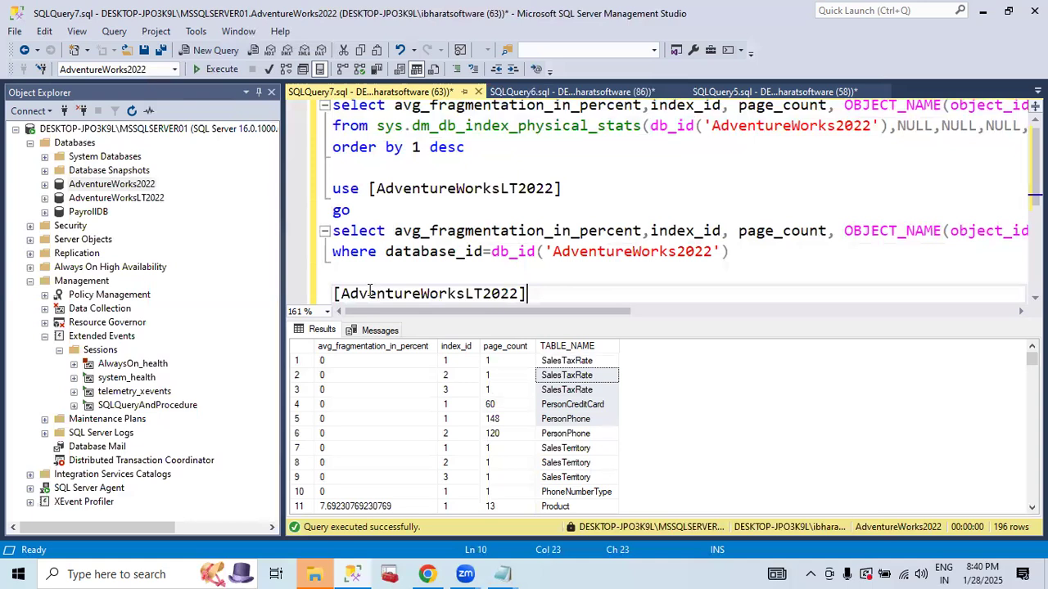
pyautogui.click(342, 294)
pyautogui.doubleClick(516, 293)
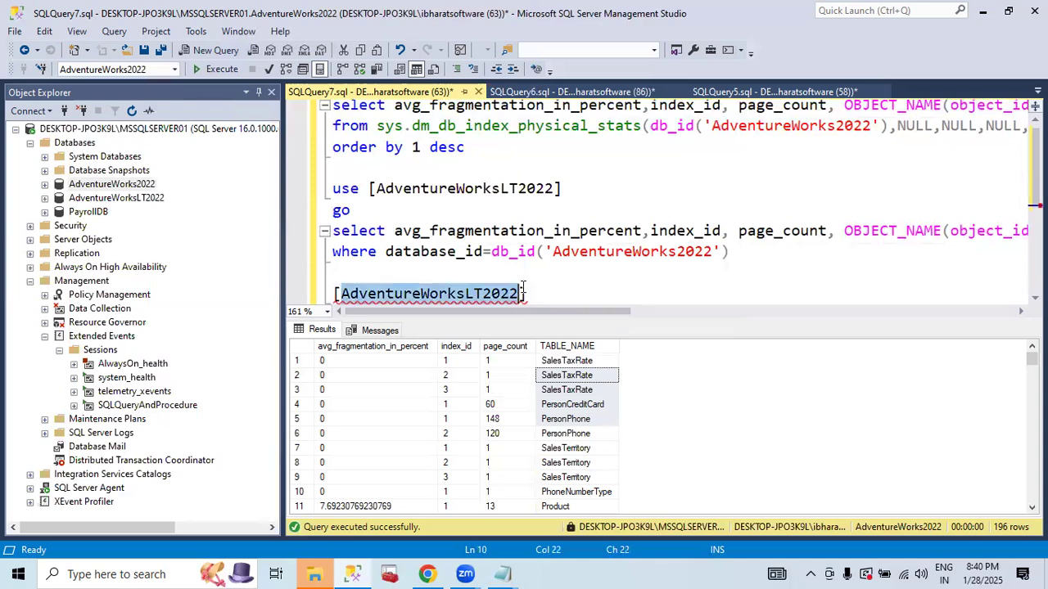
pyautogui.hotkey('ctrl', 'x')
pyautogui.doubleClick(709, 254)
pyautogui.hotkey('ctrl', 'v')
# Step: Run the use [AdventureWorksLT2022] statement with the second query and look through the returned table names
pyautogui.moveTo(746, 254); pyautogui.dragTo(307, 177)
pyautogui.click(214, 69)
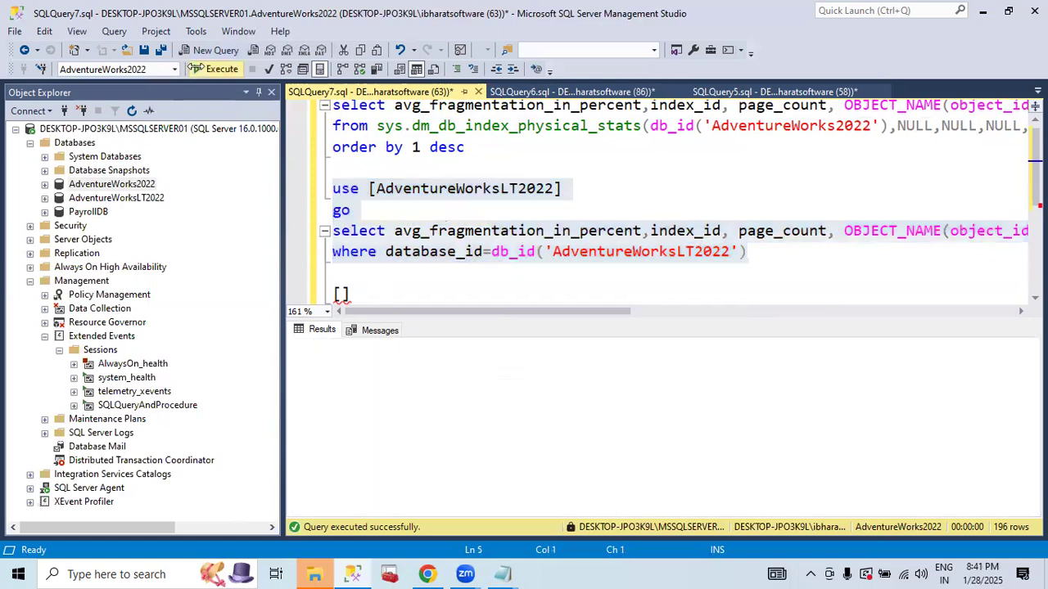
pyautogui.click(559, 434)
pyautogui.scroll(-10, 560, 434)
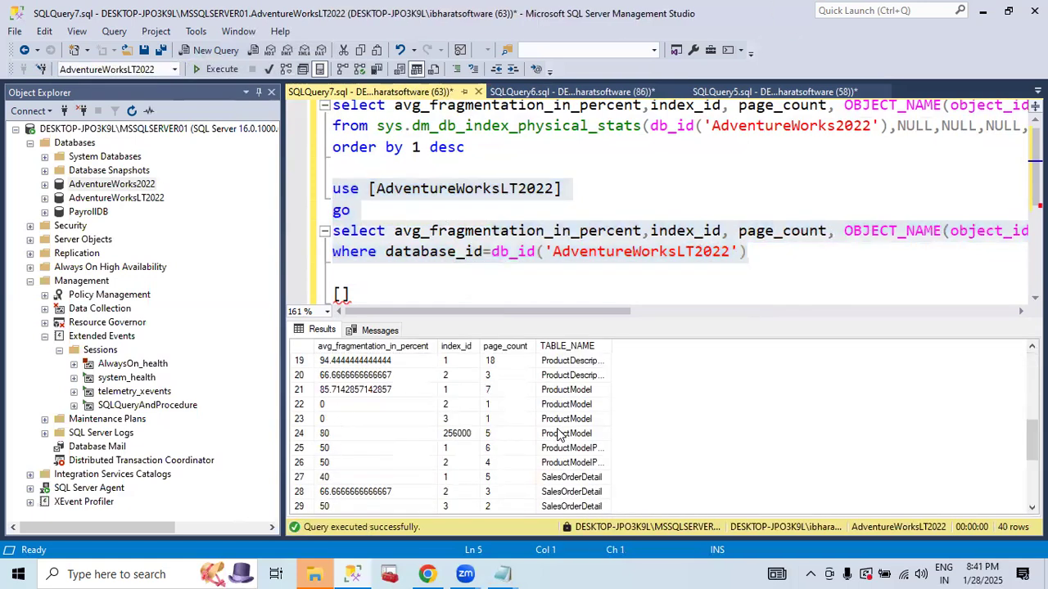
pyautogui.scroll(10, 559, 434)
# Step: Delete the leftover square brackets below the second query
pyautogui.click(393, 287)
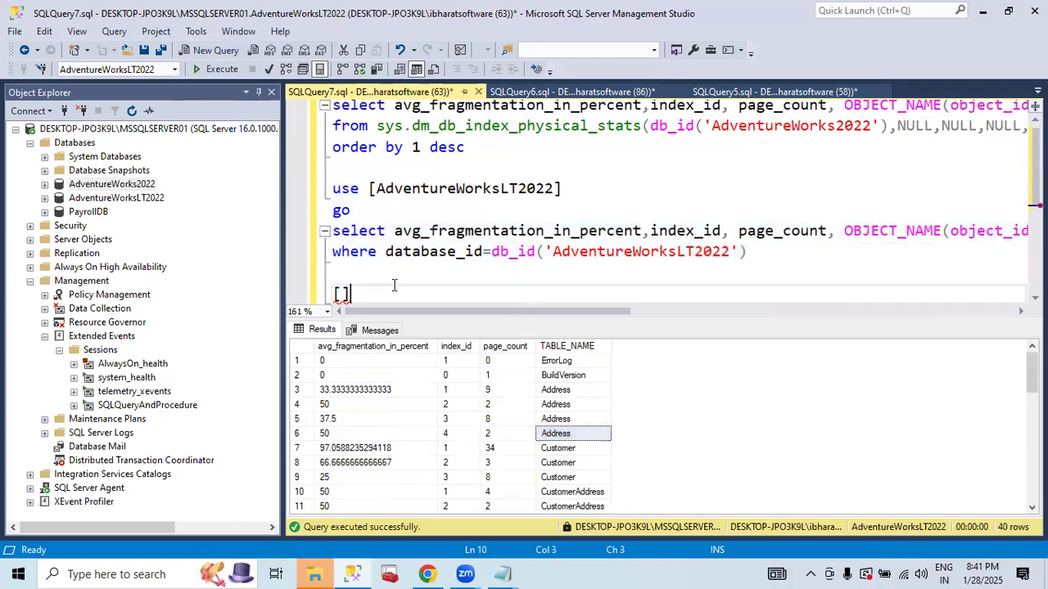
pyautogui.click(344, 278)
pyautogui.moveTo(344, 278); pyautogui.dragTo(378, 284)
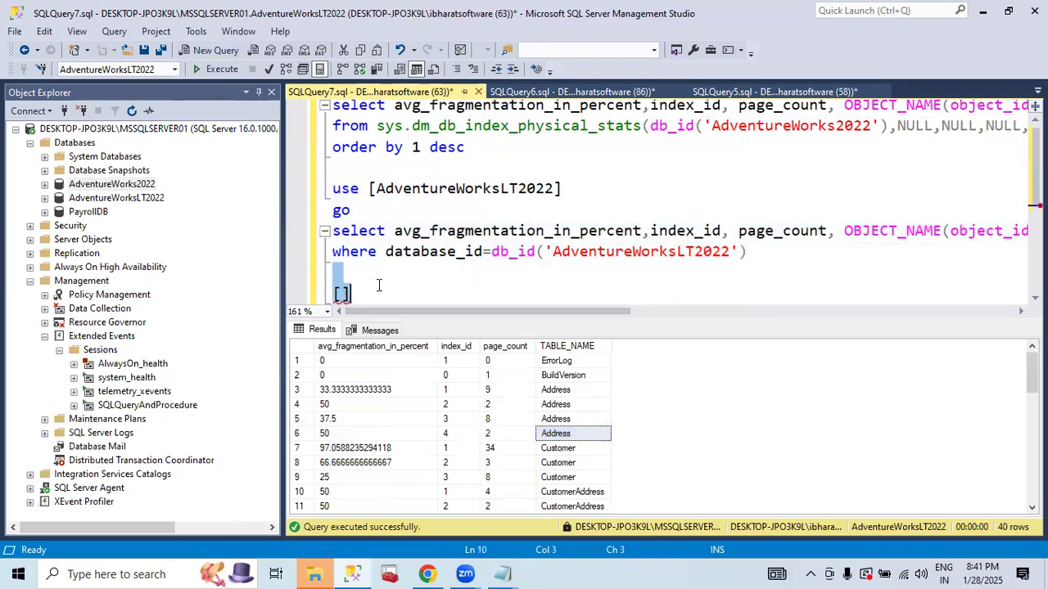
pyautogui.press('BackSpace')
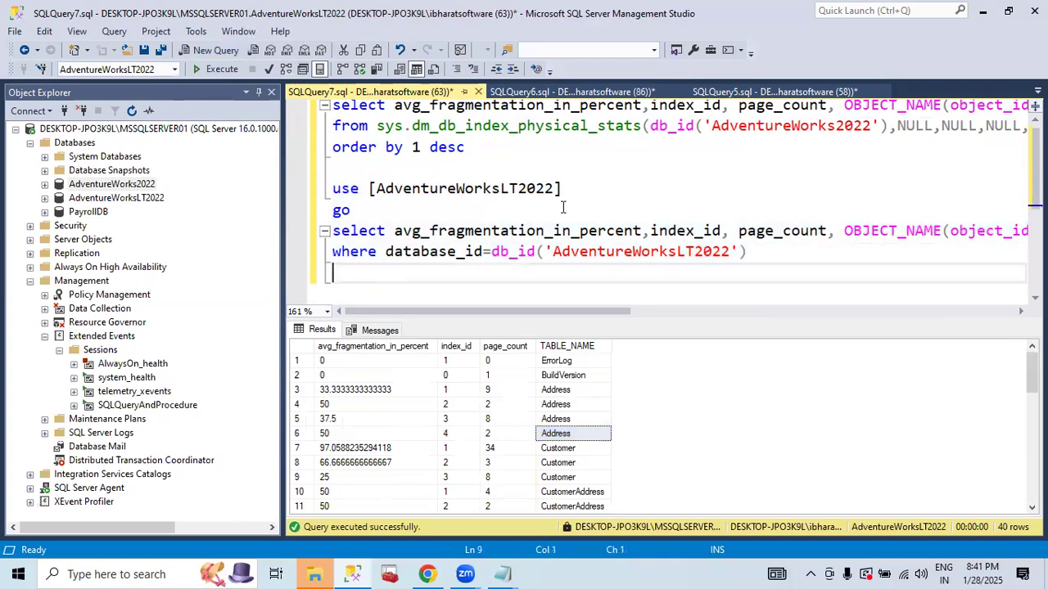
# Step: Add the line avg_fragmentation_in_percent>30 above the order by clause of the first query
pyautogui.click(522, 125)
pyautogui.press('End')
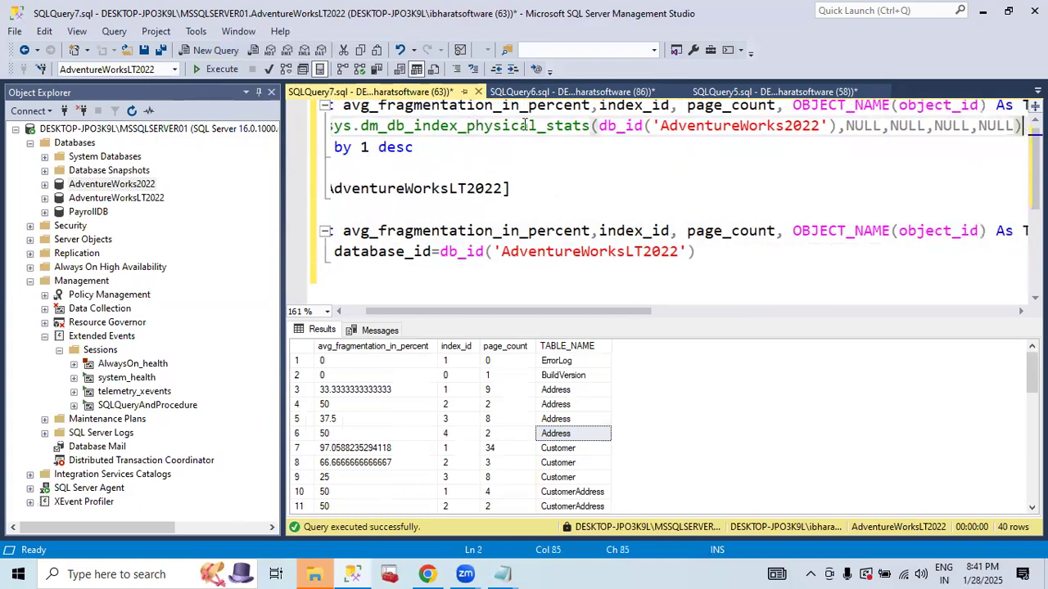
pyautogui.press('Return')
pyautogui.write('av')
pyautogui.doubleClick(514, 105)
pyautogui.hotkey('ctrl', 'c')
pyautogui.doubleClick(424, 149)
pyautogui.hotkey('ctrl', 'v')
pyautogui.write('>30')
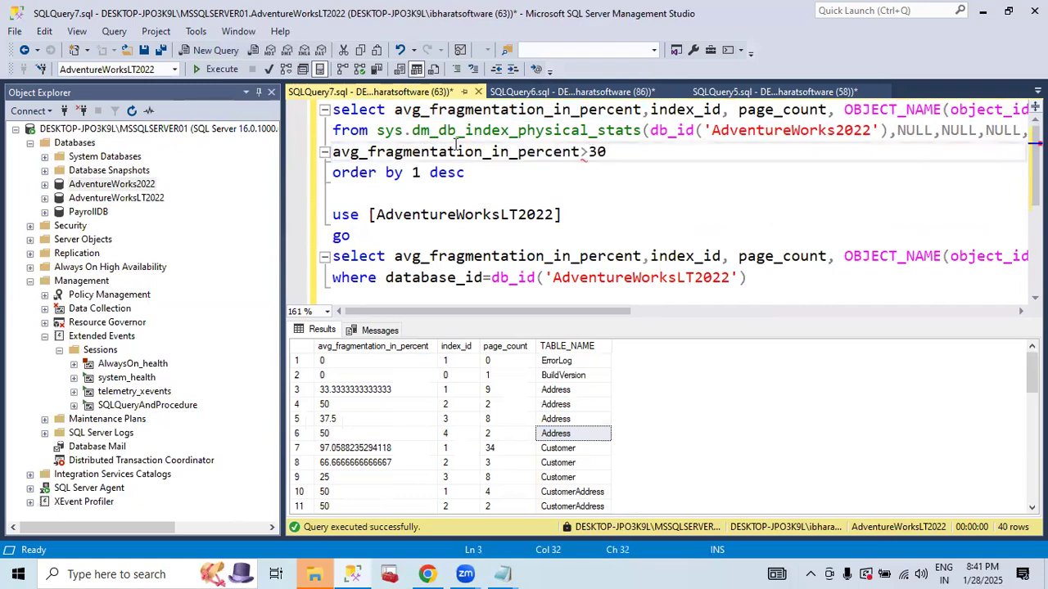
# Step: Append the comment "-- Rebuild" after the first query's order by 1 desc
pyautogui.click(491, 182)
pyautogui.moveTo(491, 183); pyautogui.dragTo(319, 111)
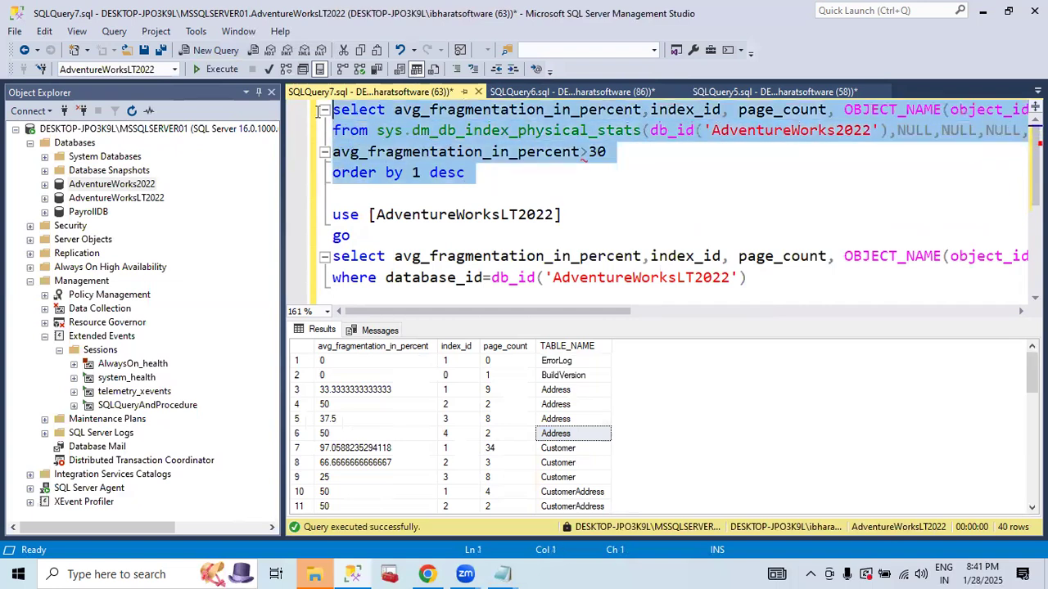
pyautogui.click(492, 173)
pyautogui.write('--')
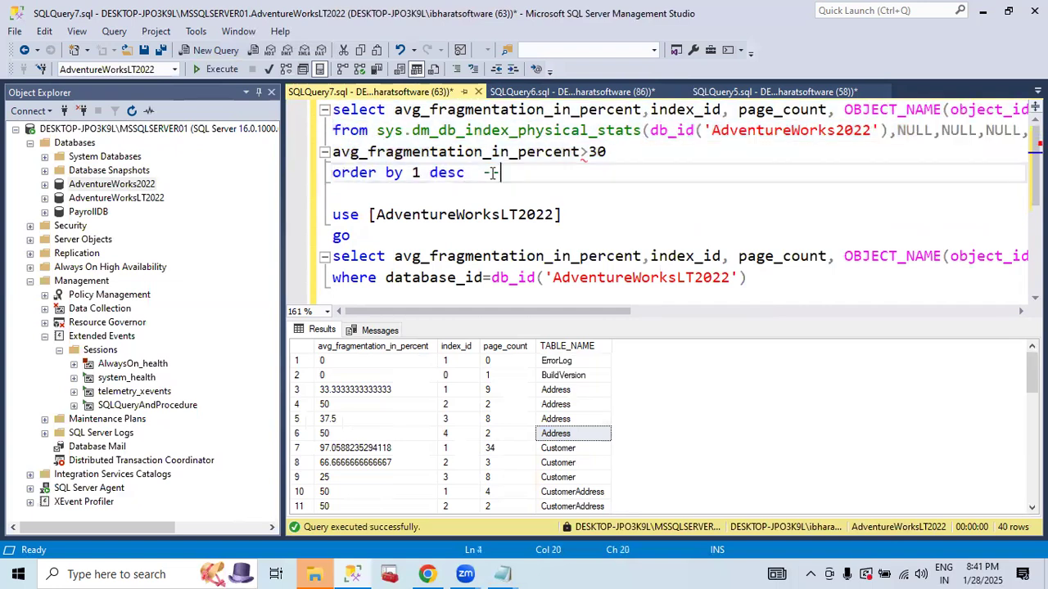
pyautogui.write(' Rebuild')
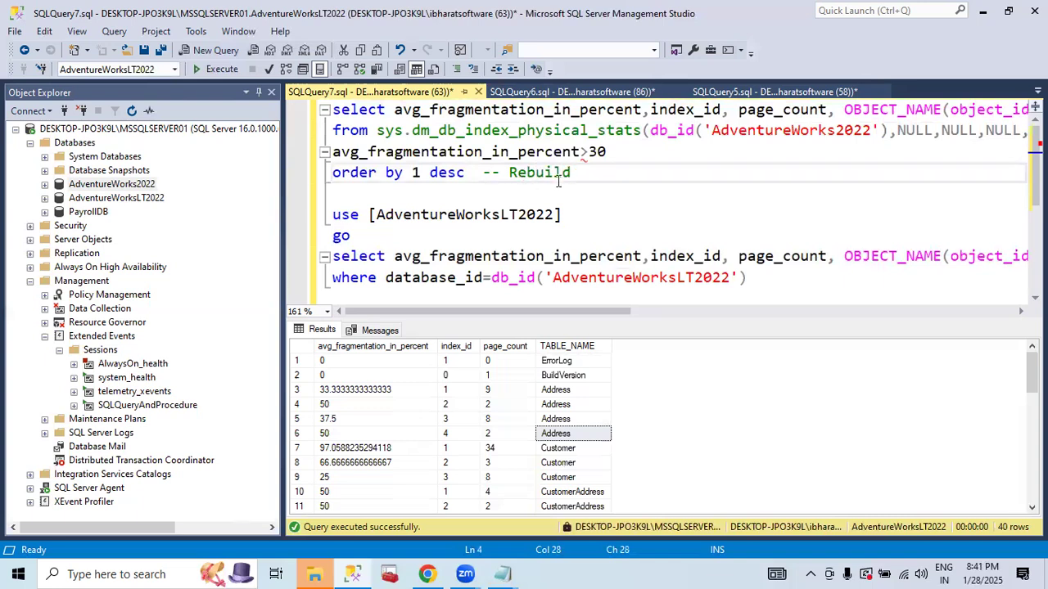
# Step: Copy the first query's fragmentation condition and commented order by line to the end of the second query
pyautogui.moveTo(609, 174); pyautogui.dragTo(312, 156)
pyautogui.click(537, 278)
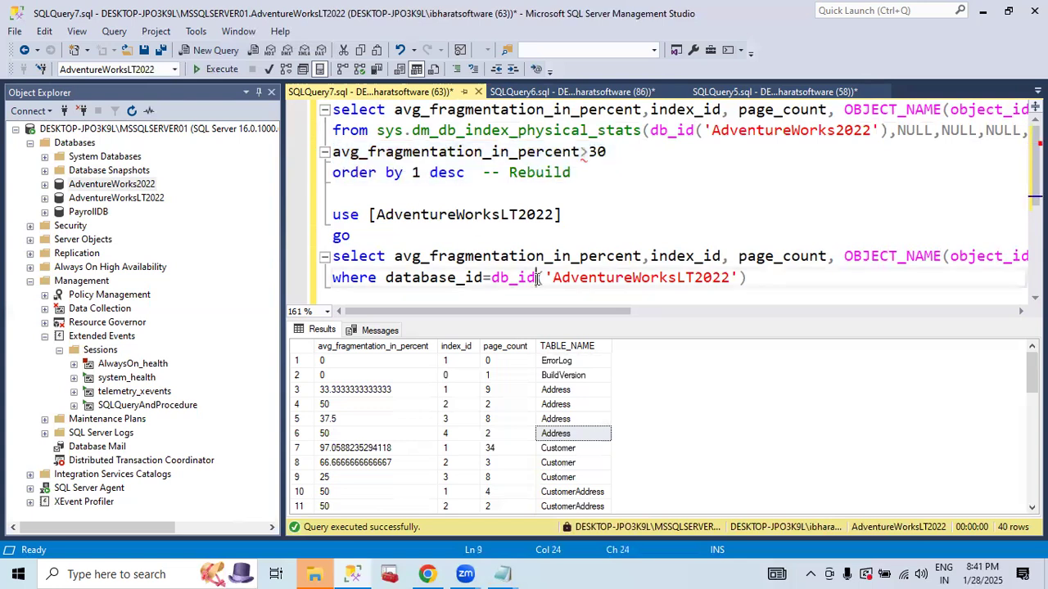
pyautogui.press('End')
pyautogui.press('Return')
pyautogui.hotkey('ctrl', 'v')
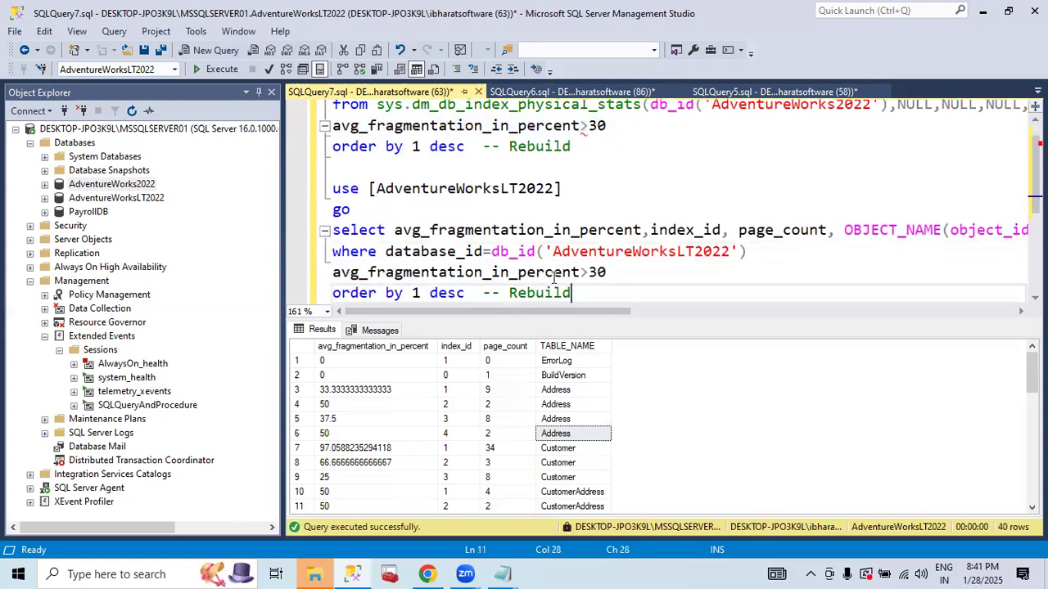
# Step: Change the second query's fragmentation condition to <=30 and its order by comment to "-- reorganize"
pyautogui.click(578, 272)
pyautogui.press('Delete')
pyautogui.write('<=')
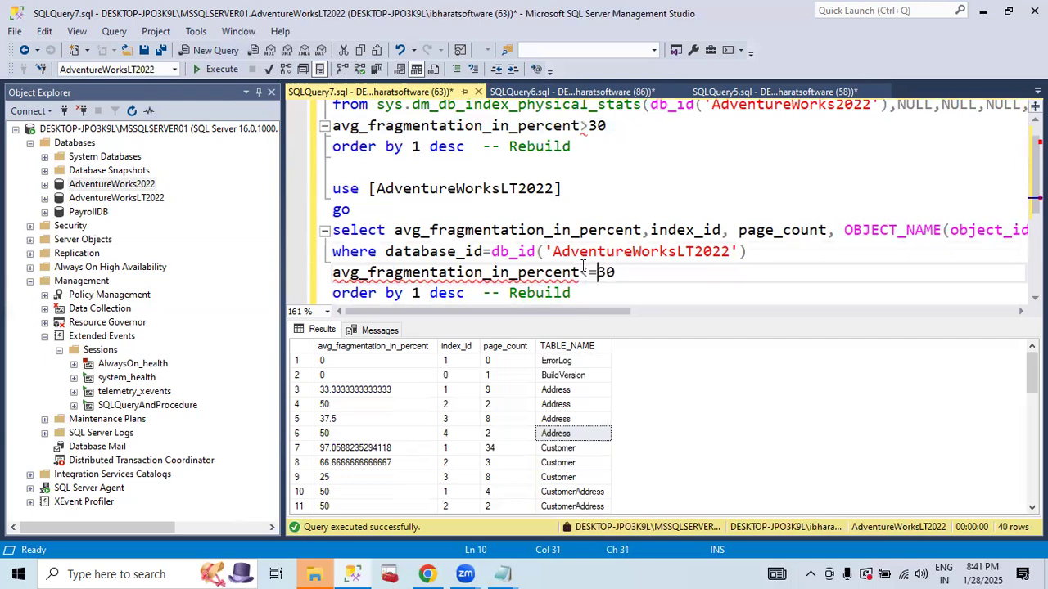
pyautogui.doubleClick(530, 293)
pyautogui.write('re')
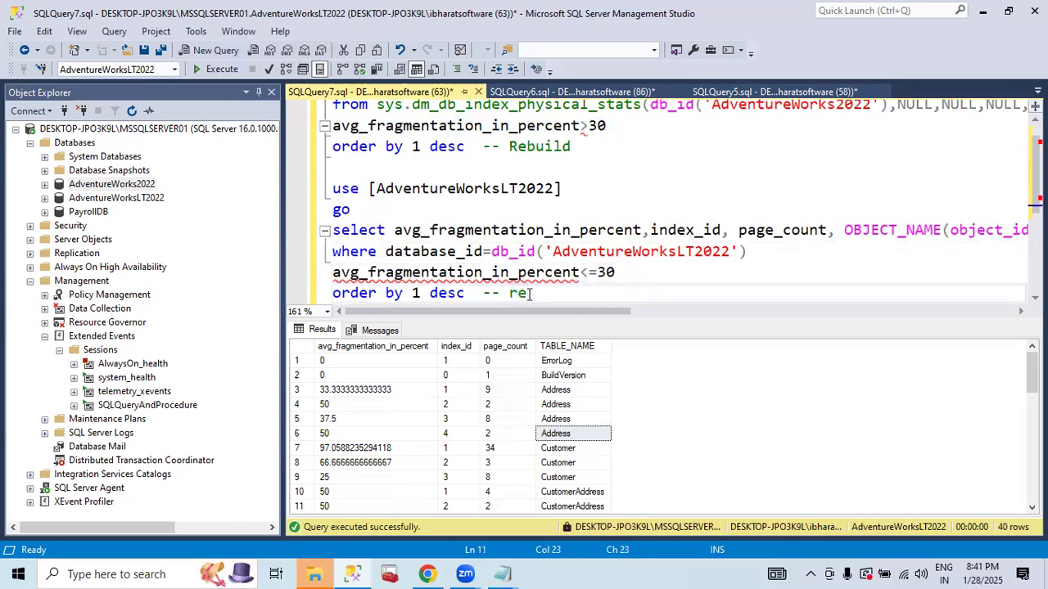
pyautogui.write('organize')
# Step: Copy the whole script, send it as a message in the open WhatsApp Web chat, and return to SQL Server Management Studio
pyautogui.click(398, 207)
pyautogui.scroll(-1, 436, 207)
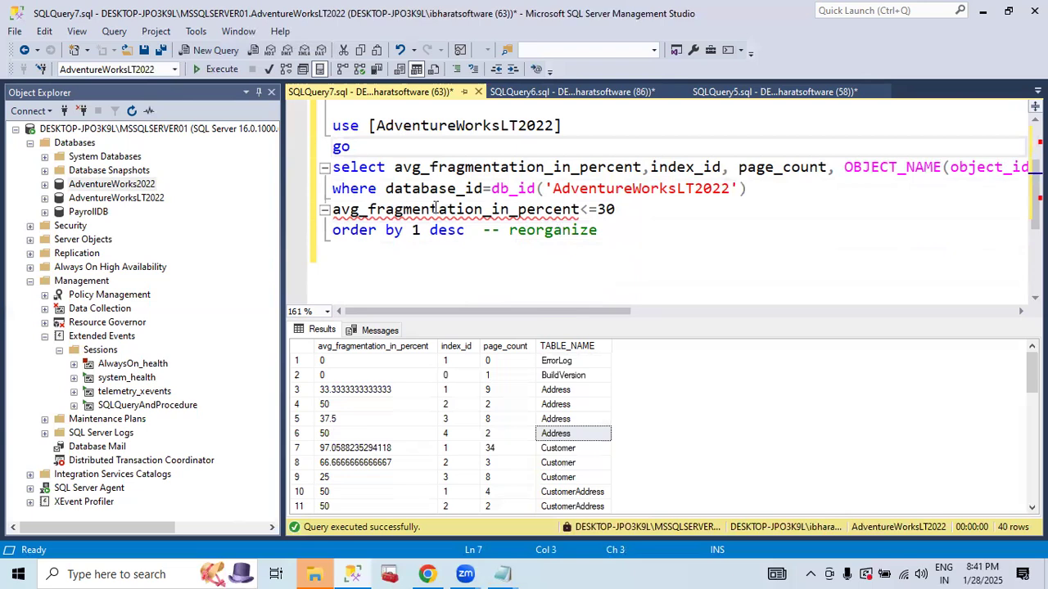
pyautogui.scroll(2, 437, 205)
pyautogui.hotkey('ctrl', 'a')
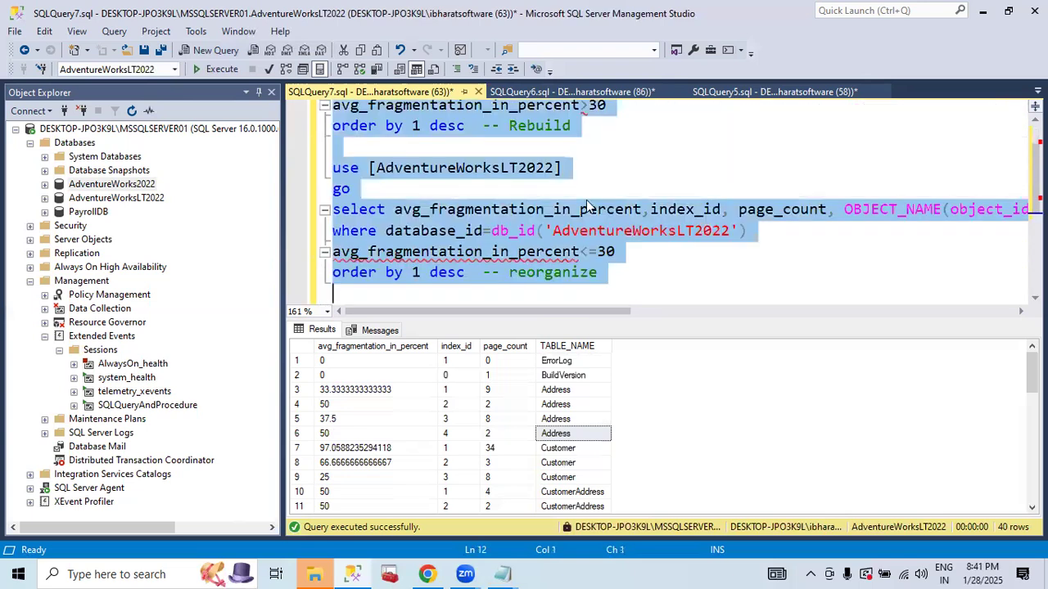
pyautogui.click(424, 572)
pyautogui.click(173, 18)
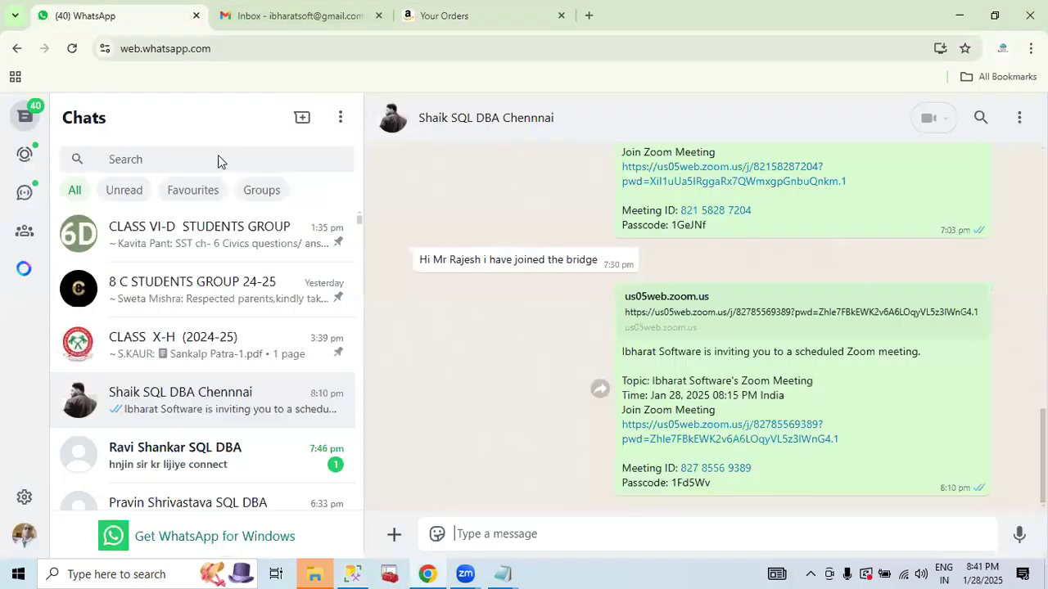
pyautogui.click(498, 534)
pyautogui.hotkey('ctrl', 'v')
pyautogui.press('Return')
pyautogui.click(502, 574)
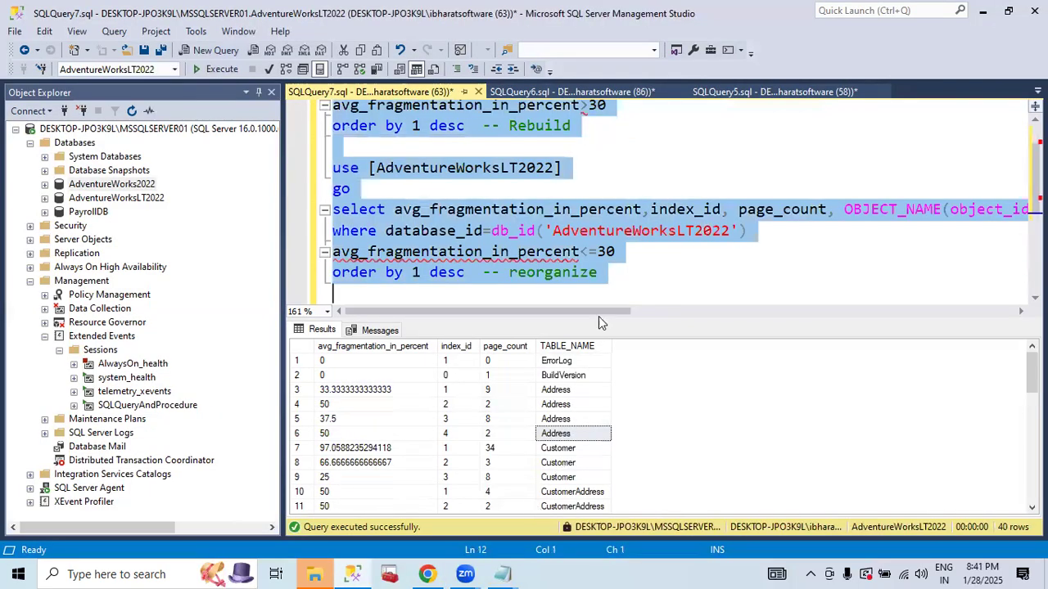
# Step: Add the line "update statistics" directly below the second query's order by line, without a blank line between them
pyautogui.click(620, 272)
pyautogui.press('Return')
pyautogui.press('Return')
pyautogui.write('update stat')
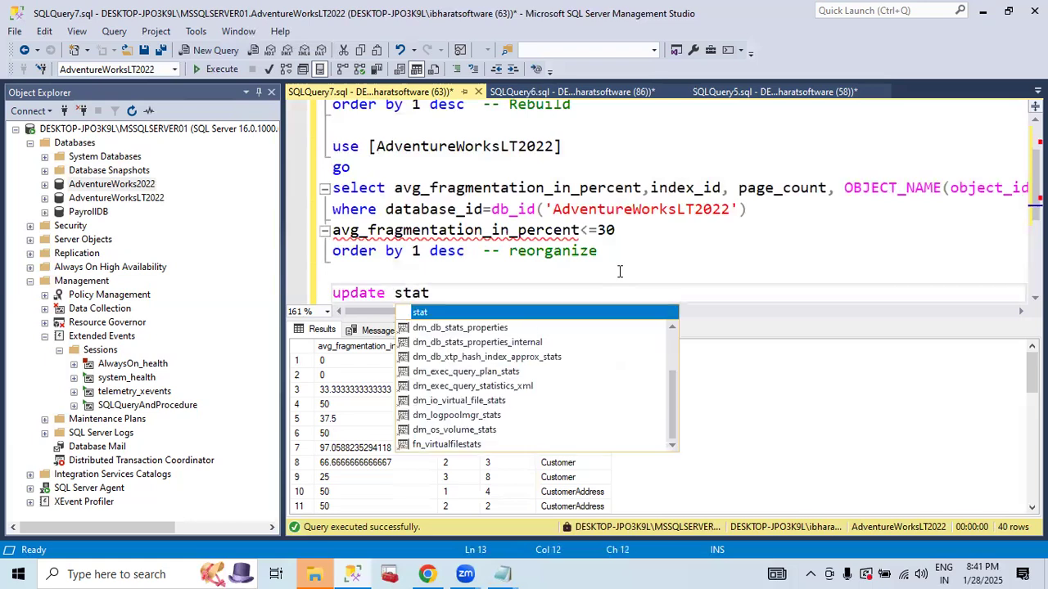
pyautogui.write('istics')
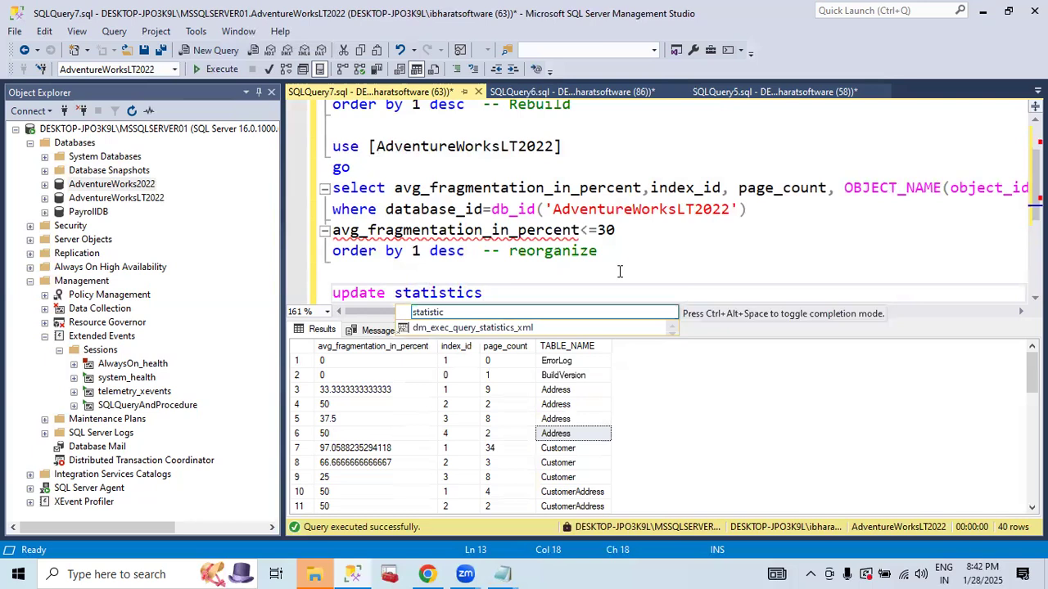
pyautogui.click(413, 286)
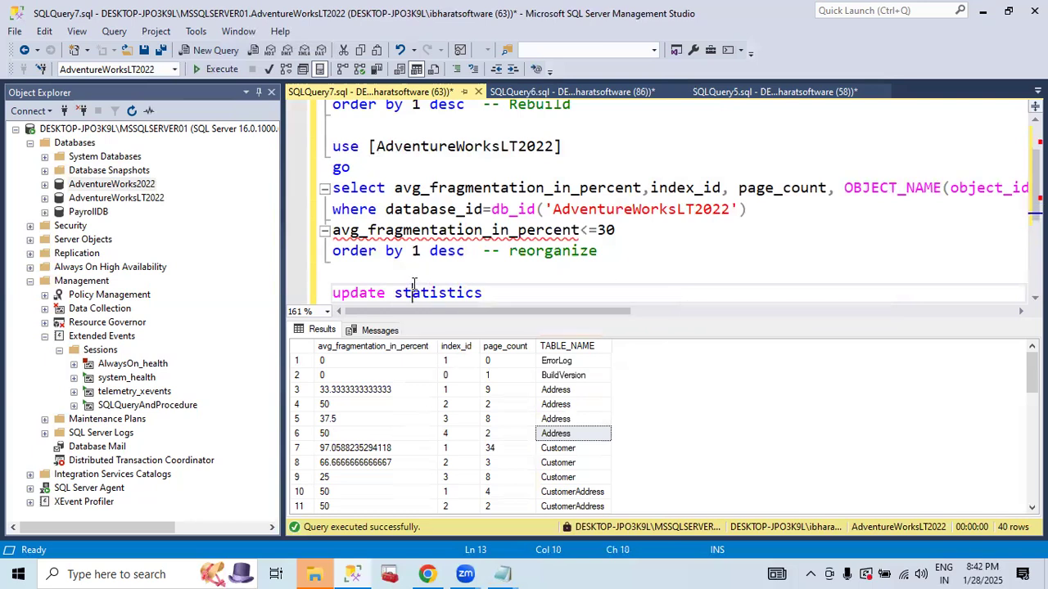
pyautogui.click(386, 273)
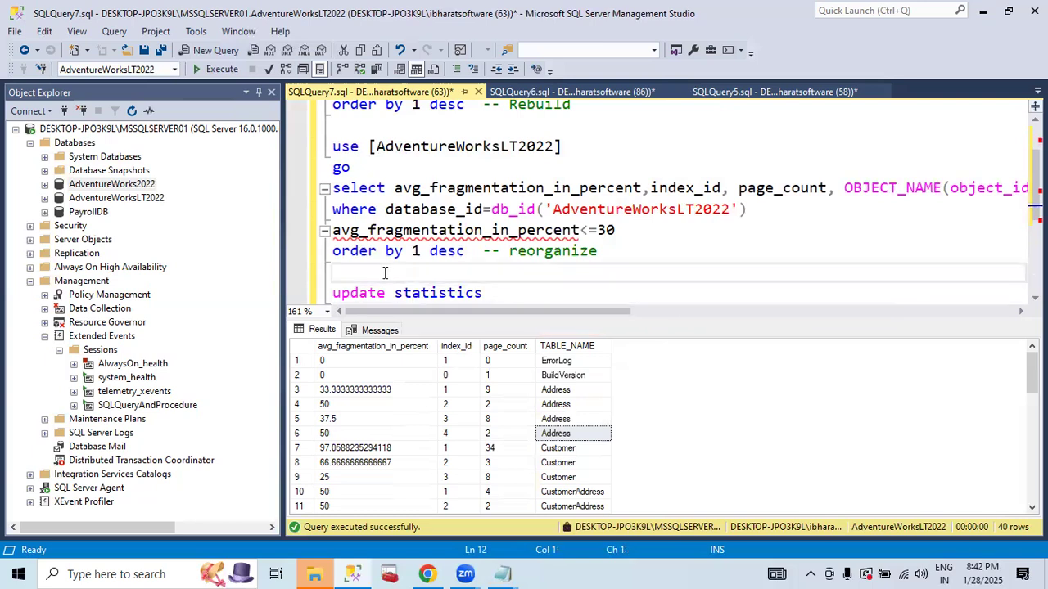
pyautogui.press('Delete')
pyautogui.moveTo(504, 280); pyautogui.dragTo(329, 280)
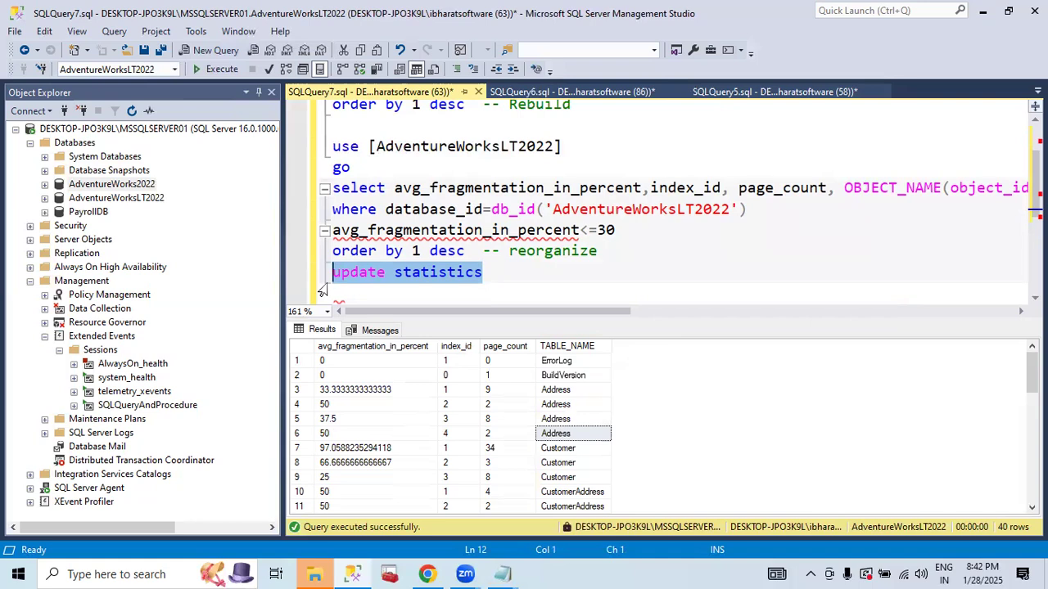
pyautogui.click(514, 280)
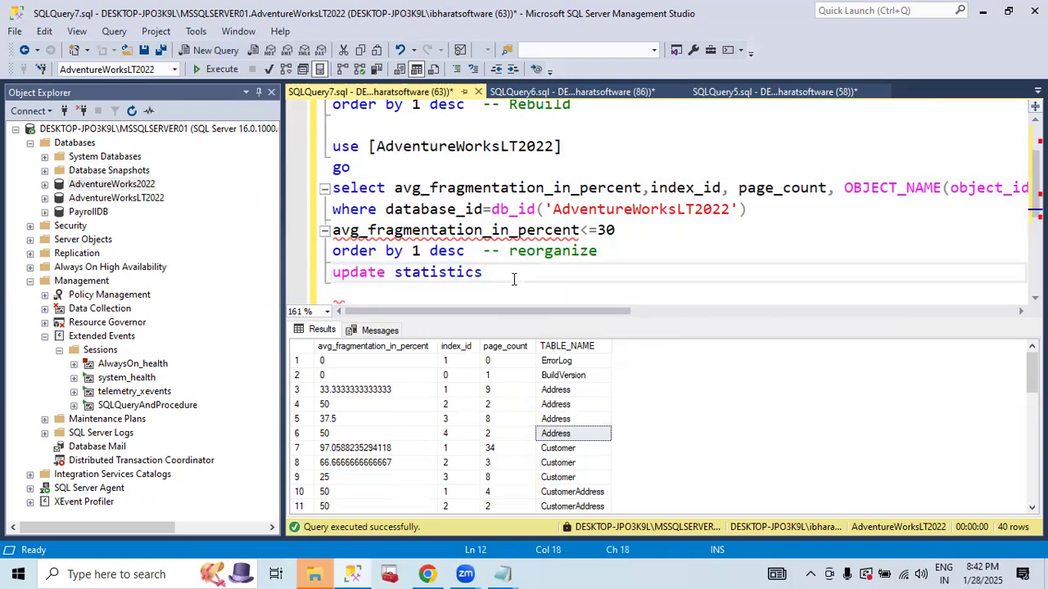
pyautogui.press('Return')
pyautogui.press('Return')
pyautogui.write('1.')
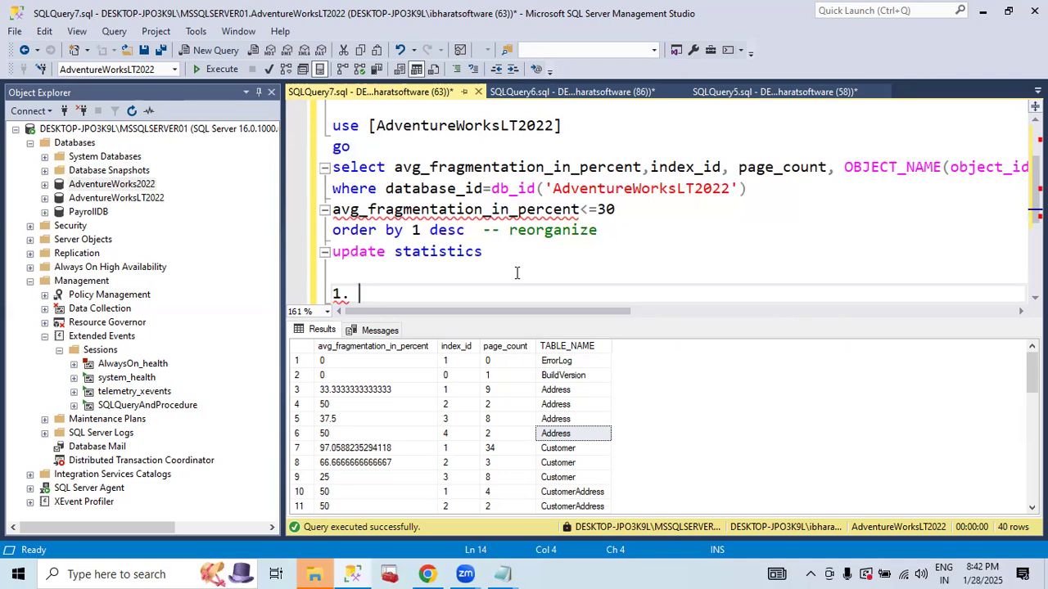
pyautogui.moveTo(358, 295); pyautogui.dragTo(334, 279)
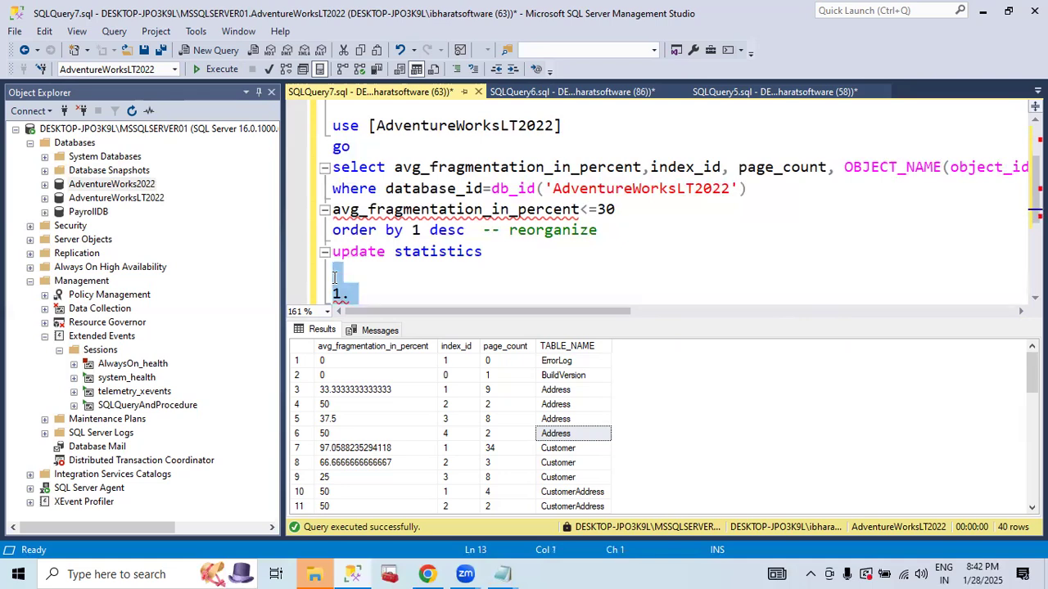
pyautogui.press('Delete')
# Step: Turn the update statistics line into a comment with a leading "--"
pyautogui.click(508, 250)
pyautogui.press('Home')
pyautogui.write('--')
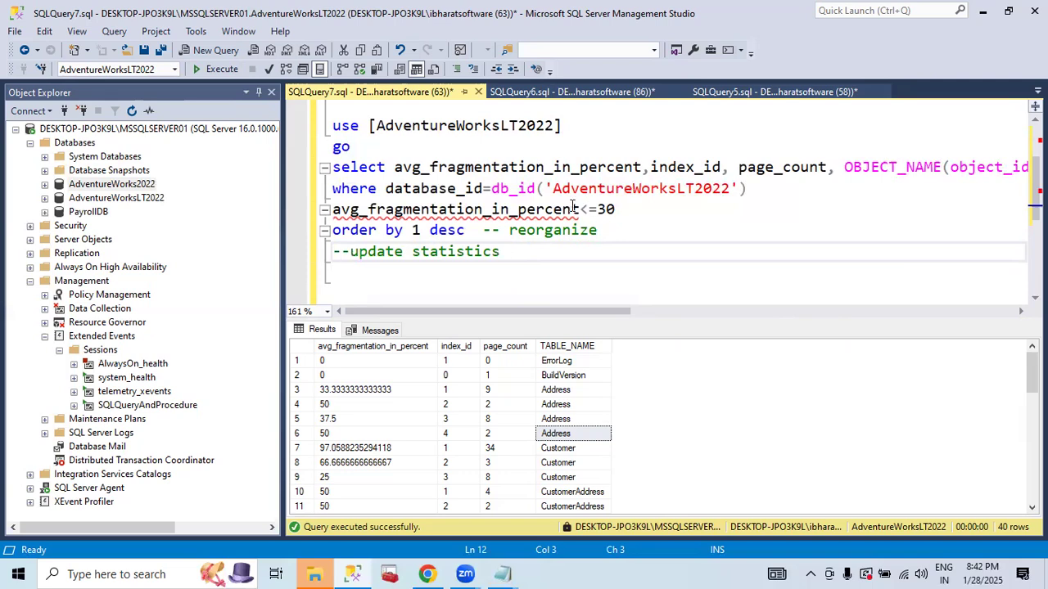
# Step: Review the rebuild and reorganize queries and add an empty line below the update statistics comment
pyautogui.scroll(2, 572, 206)
pyautogui.scroll(-2, 572, 205)
pyautogui.scroll(2, 576, 206)
pyautogui.click(421, 257)
pyautogui.click(362, 195)
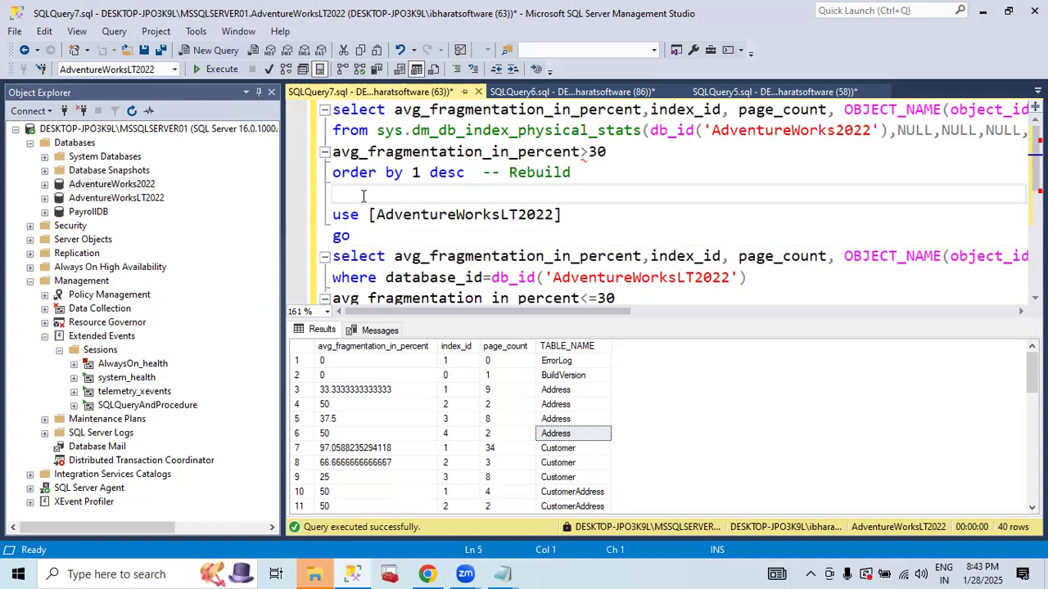
pyautogui.click(415, 237)
pyautogui.scroll(-2, 417, 236)
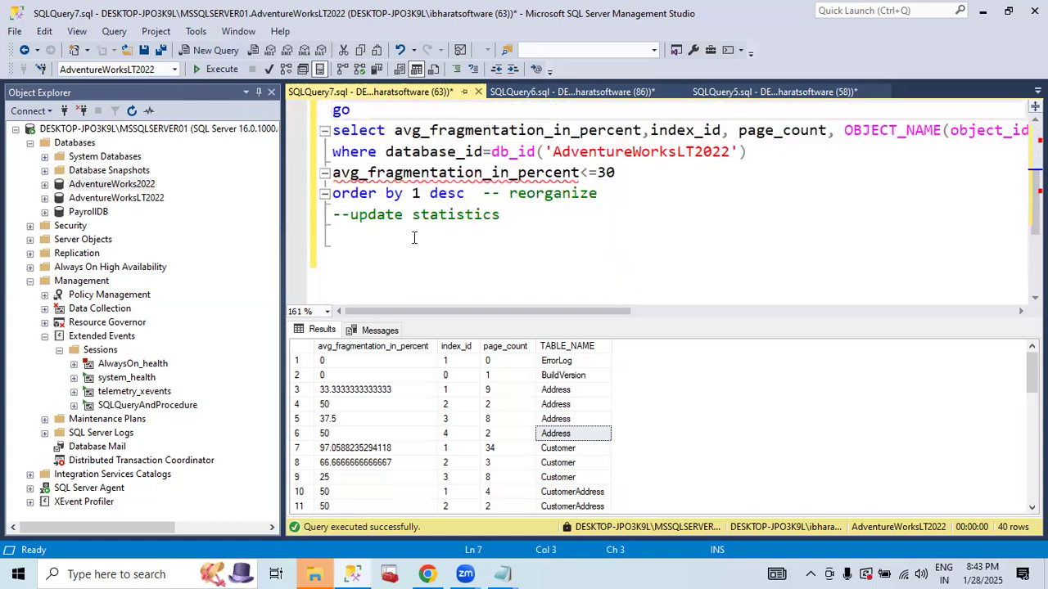
pyautogui.click(519, 216)
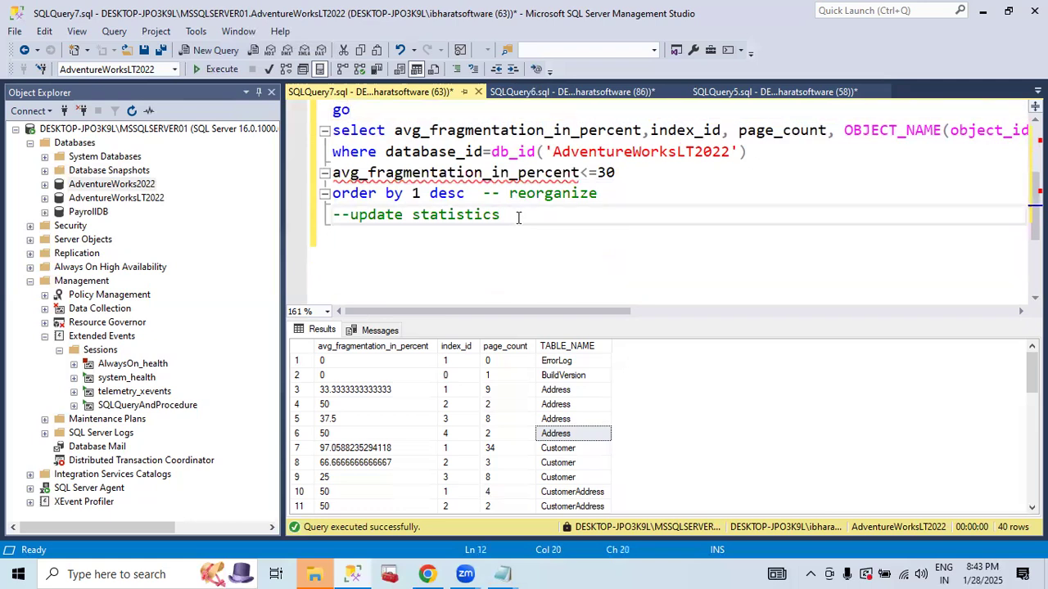
pyautogui.press('Return')
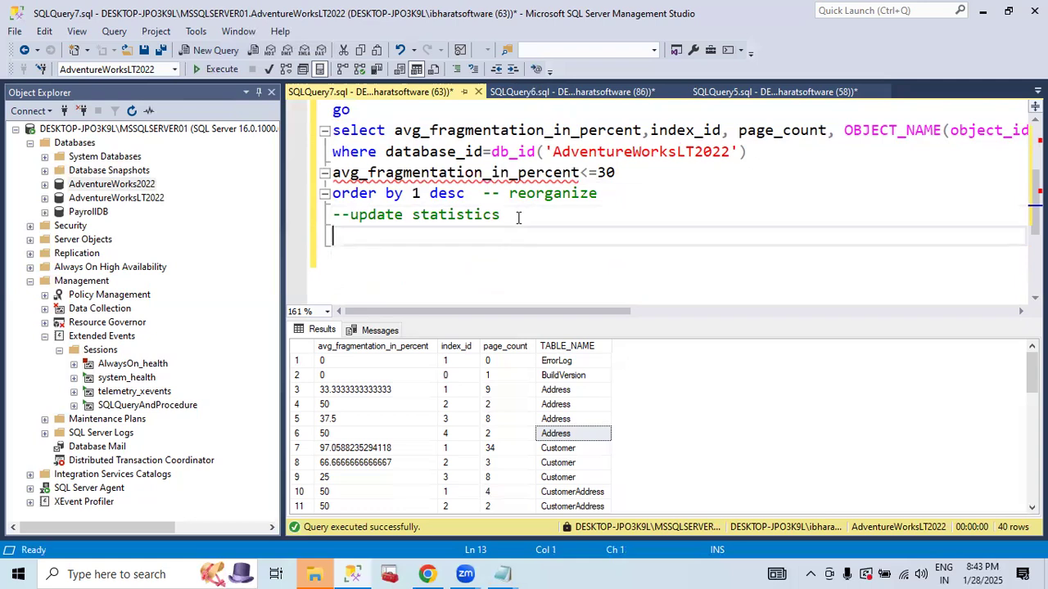
# Step: Copy the entire list of performance questions from Notepad, send it in the open WhatsApp Web chat, and return to SQL Server Management Studio
pyautogui.click(503, 574)
pyautogui.click(577, 503)
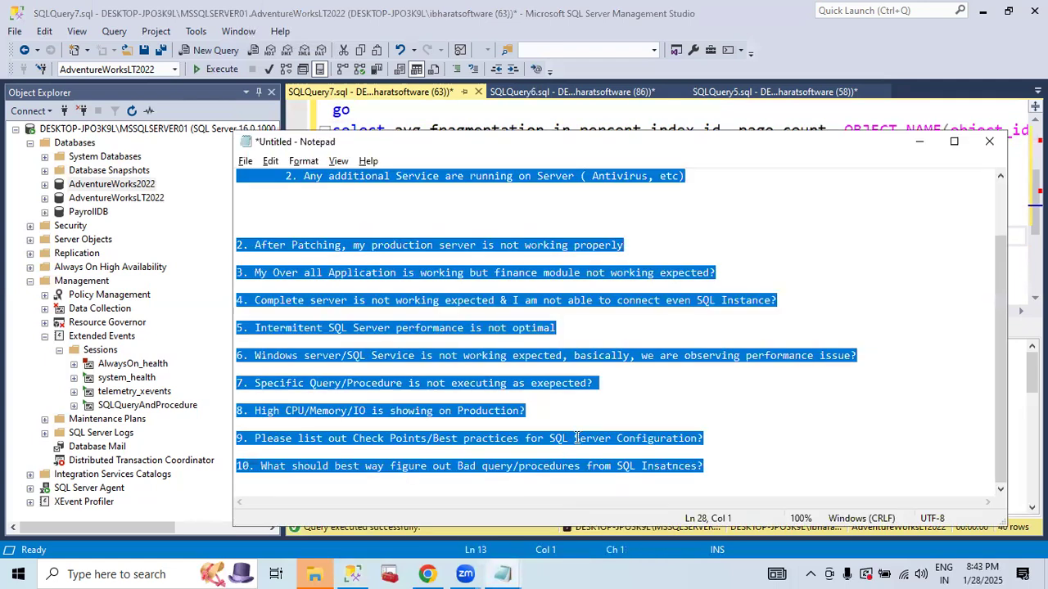
pyautogui.click(451, 551)
pyautogui.click(427, 574)
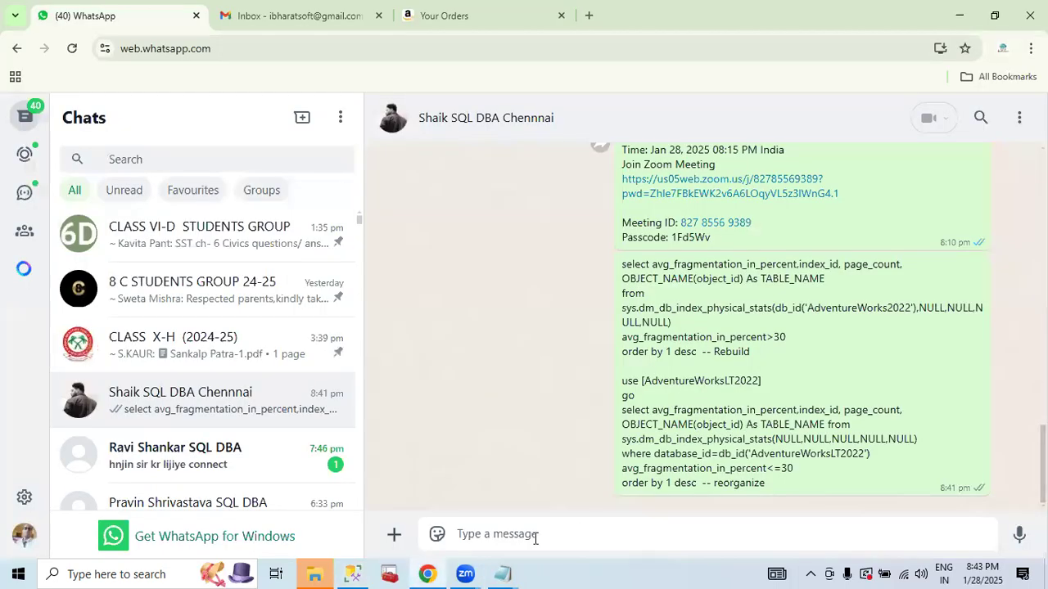
pyautogui.hotkey('ctrl', 'v')
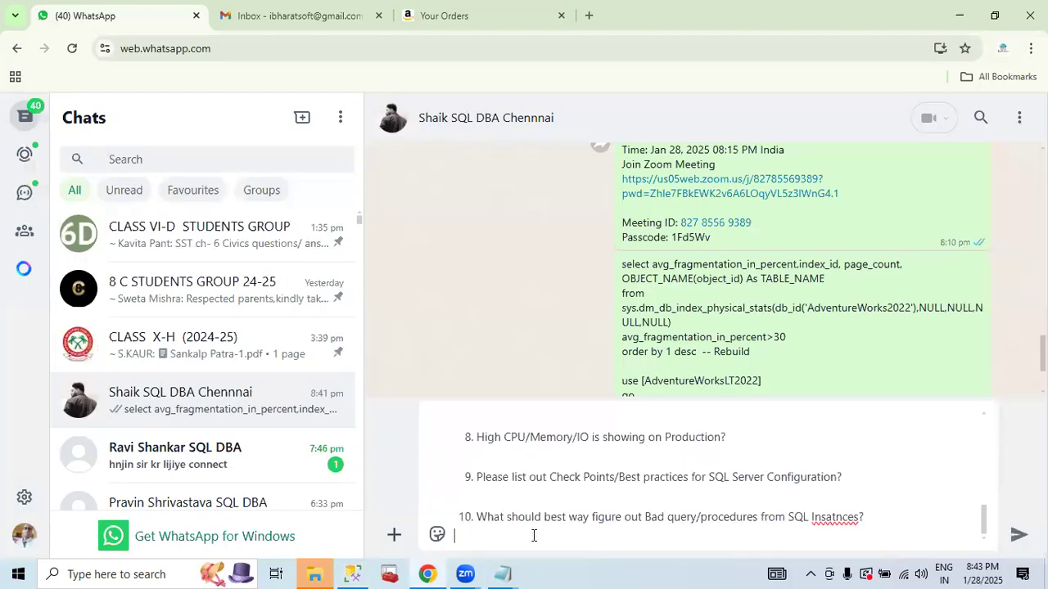
pyautogui.press('Return')
pyautogui.hotkey('alt', 'Tab')
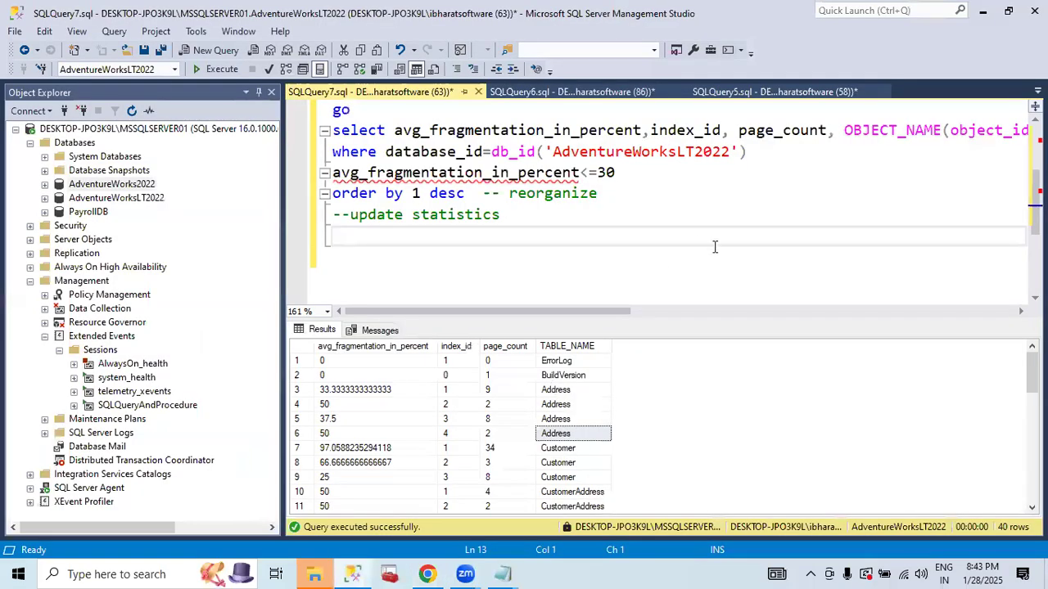
# Step: Select the script lines from the update statistics comment up to the second query's fragmentation condition
pyautogui.hotkey('shift', 'Up')
pyautogui.hotkey('shift', 'Up')
pyautogui.hotkey('shift', 'Up')
pyautogui.hotkey('shift', 'Up')
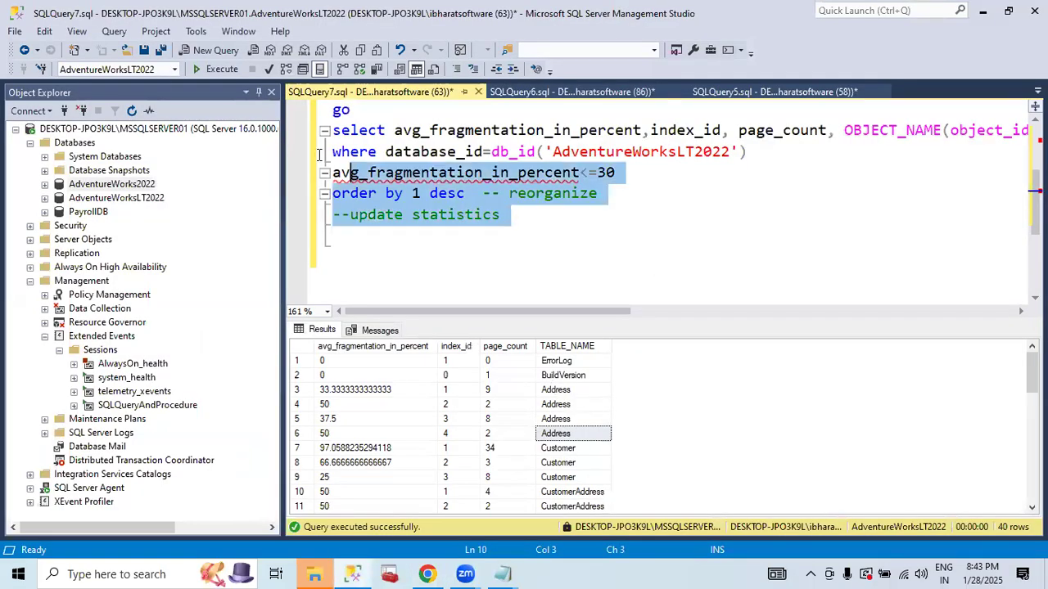